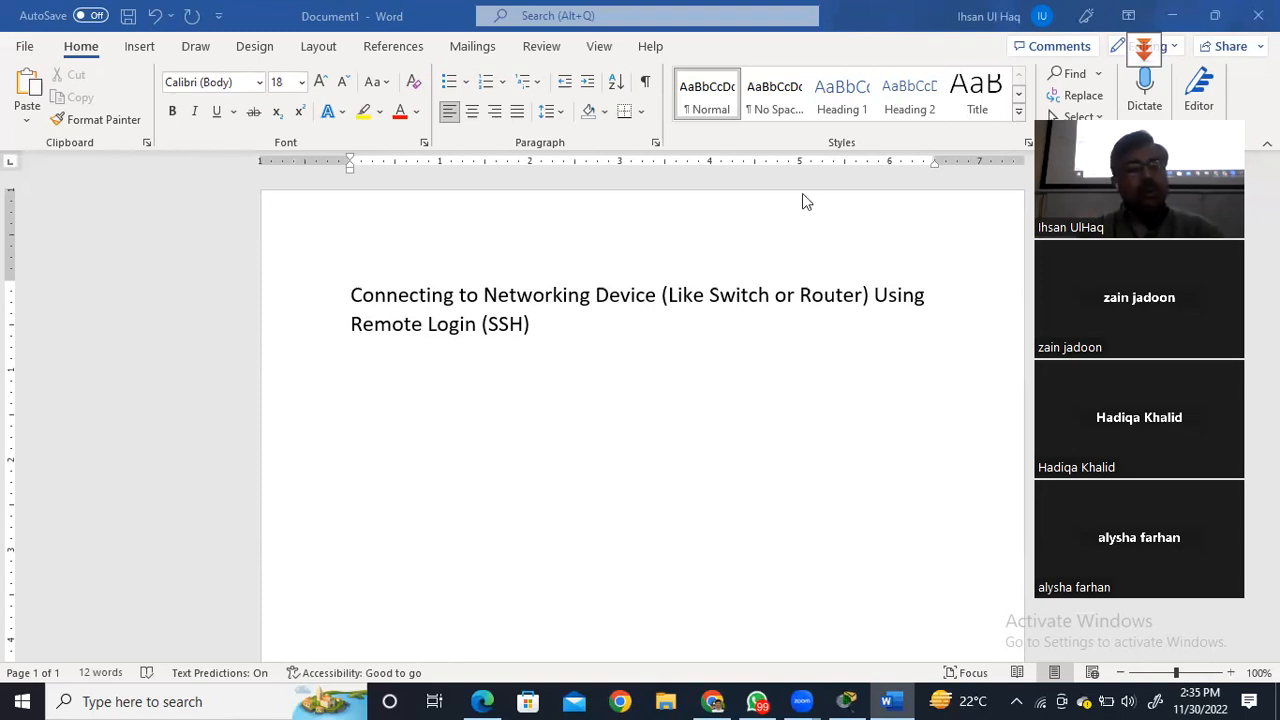
Add the line "Console Cable ---- Switch/Router/Firewall" below the SSH heading, leaving one blank line between them.
{"action": "key", "text": "Return"}
{"action": "key", "text": "Return"}
{"action": "type", "text": "Console Cable ---- "}
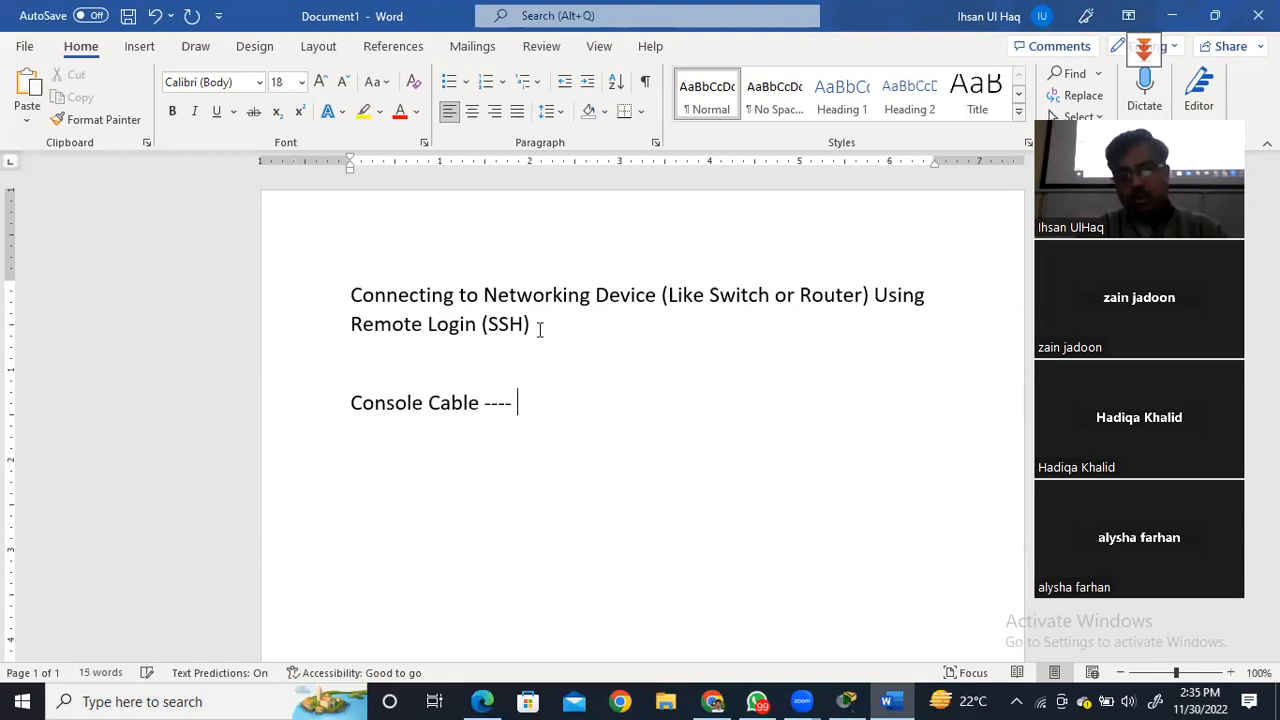
{"action": "type", "text": "Switch"}
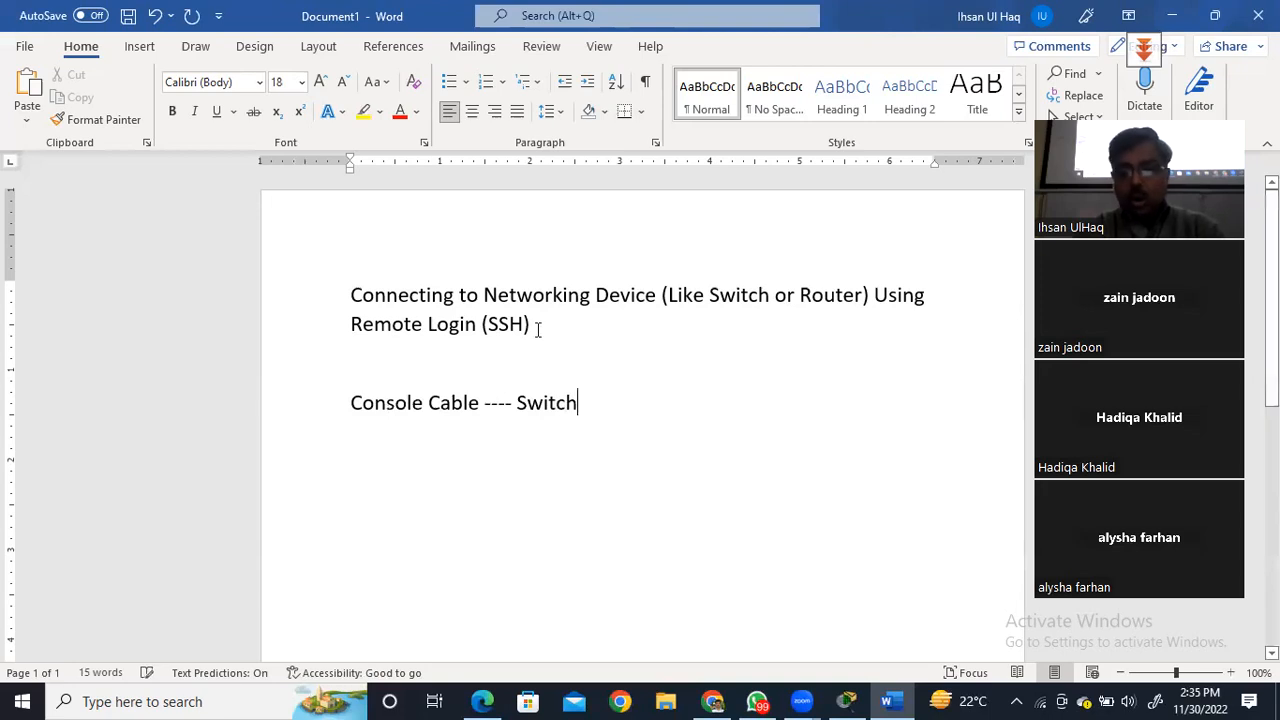
{"action": "type", "text": "/Router/Firewall"}
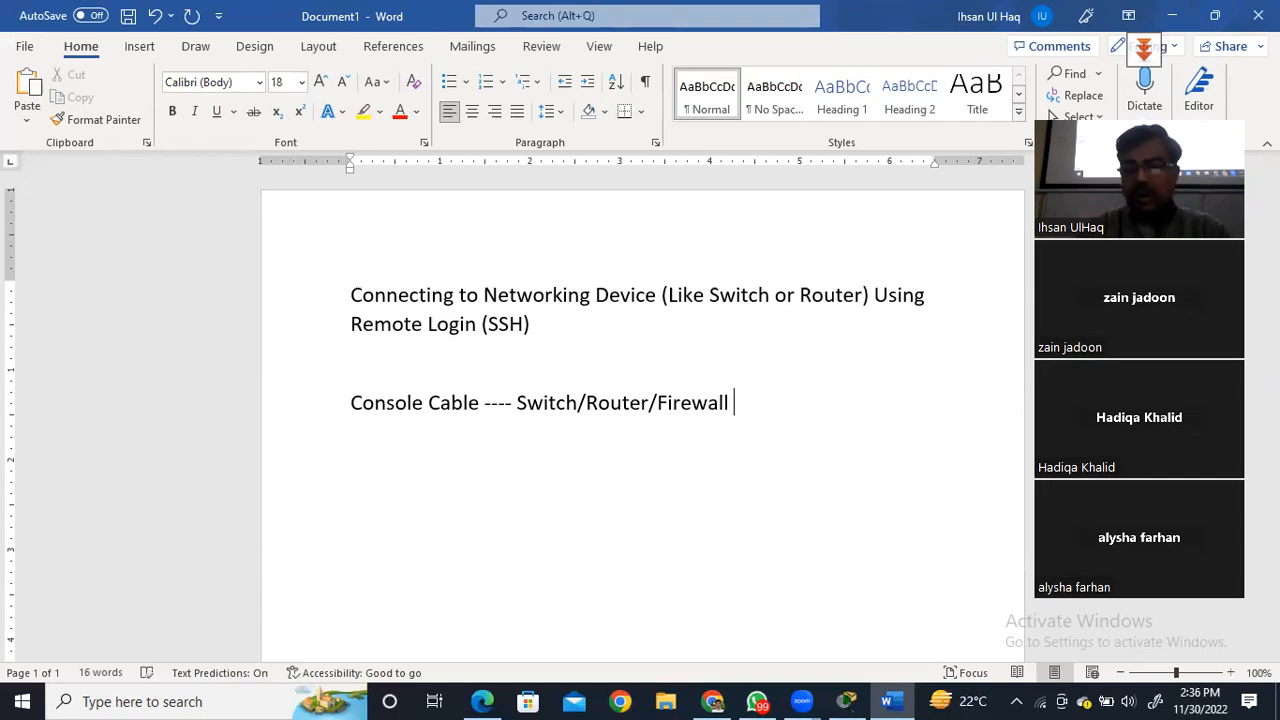
Start a new line with the word "Physically" under the console cable line.
{"action": "key", "text": "Return"}
{"action": "type", "text": "P"}
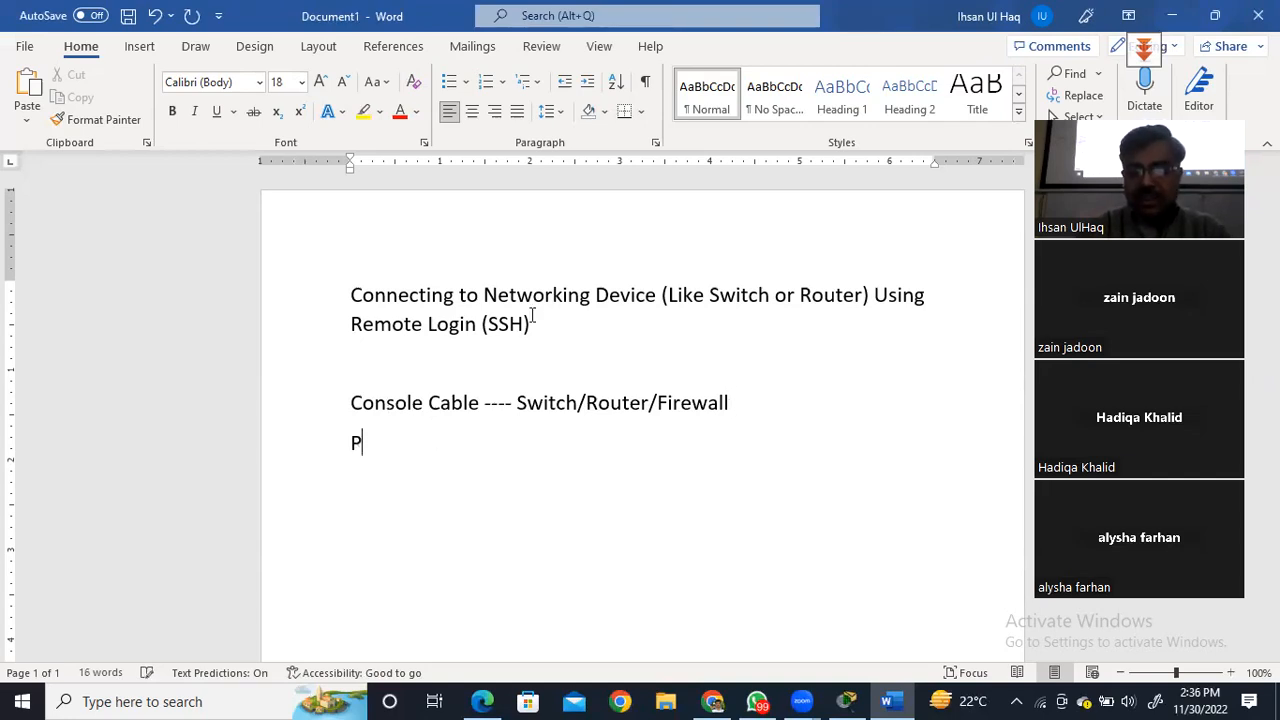
{"action": "type", "text": "hysically"}
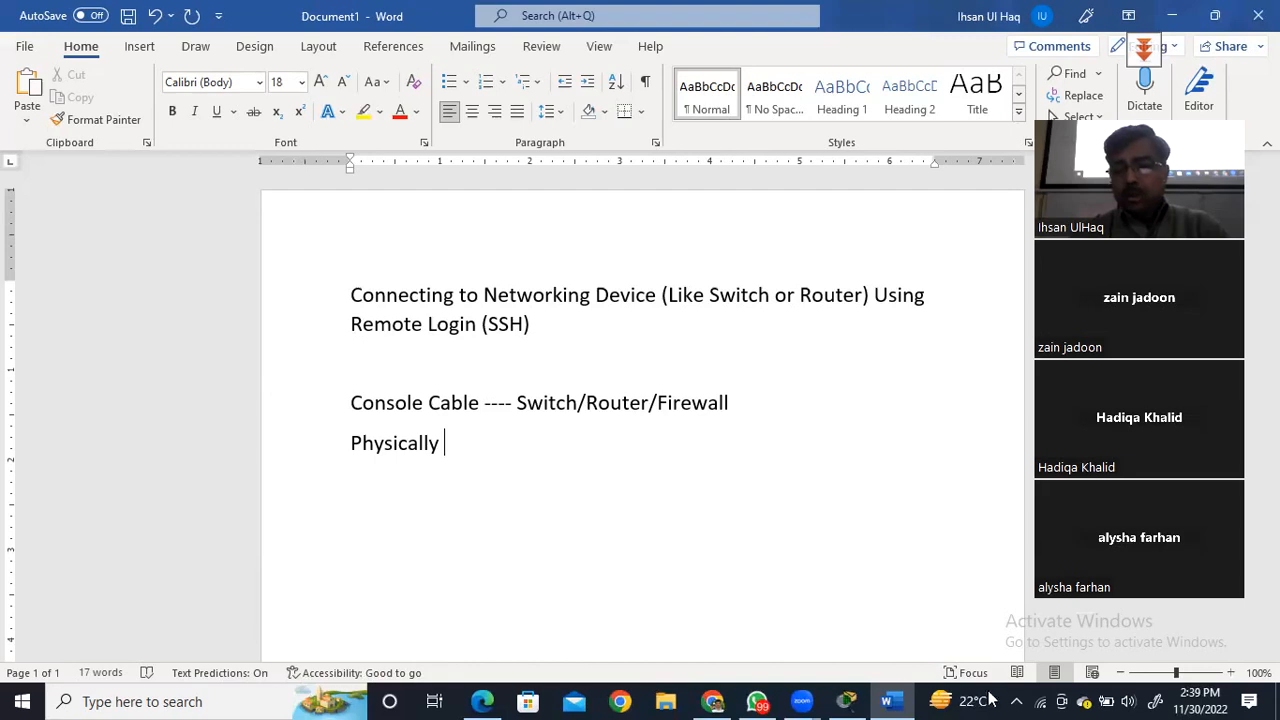
Switch to Cisco Packet Tracer and place a 1941 router in the workspace with a 2960 switch below it.
{"action": "left_click", "coordinate": [845, 700]}
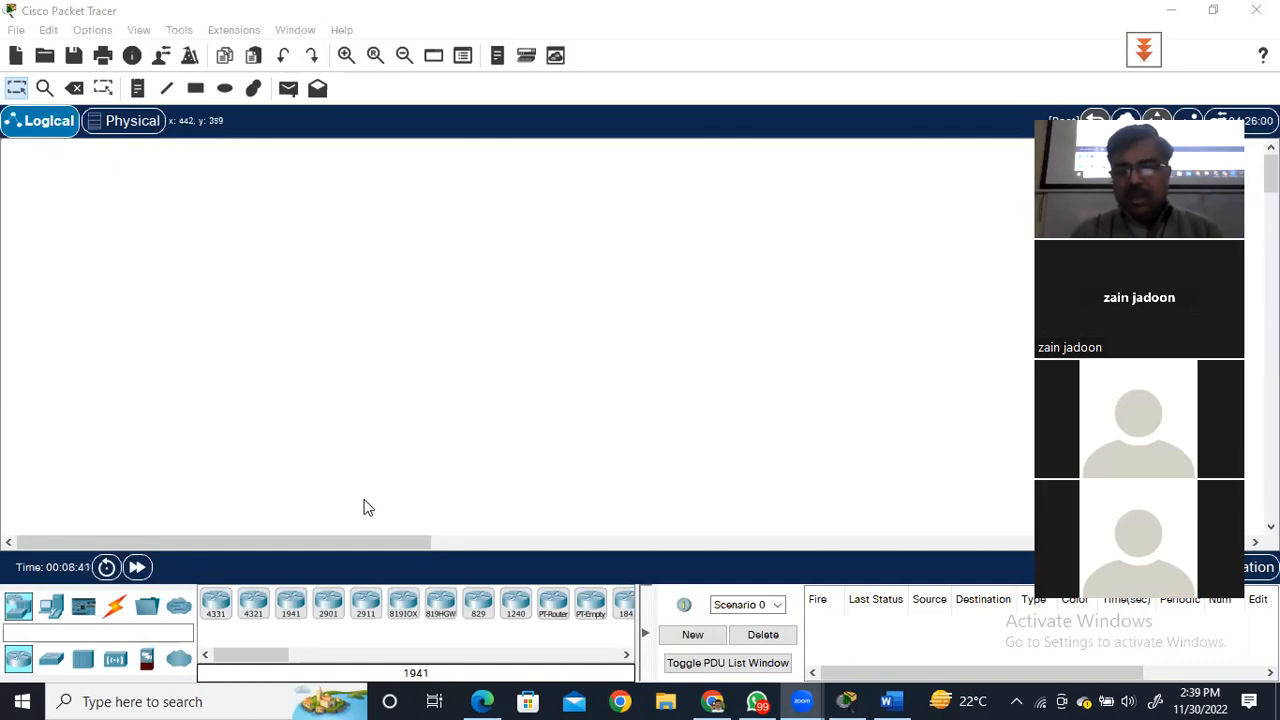
{"action": "left_click", "coordinate": [290, 604]}
{"action": "left_click", "coordinate": [358, 418]}
{"action": "left_click", "coordinate": [434, 226]}
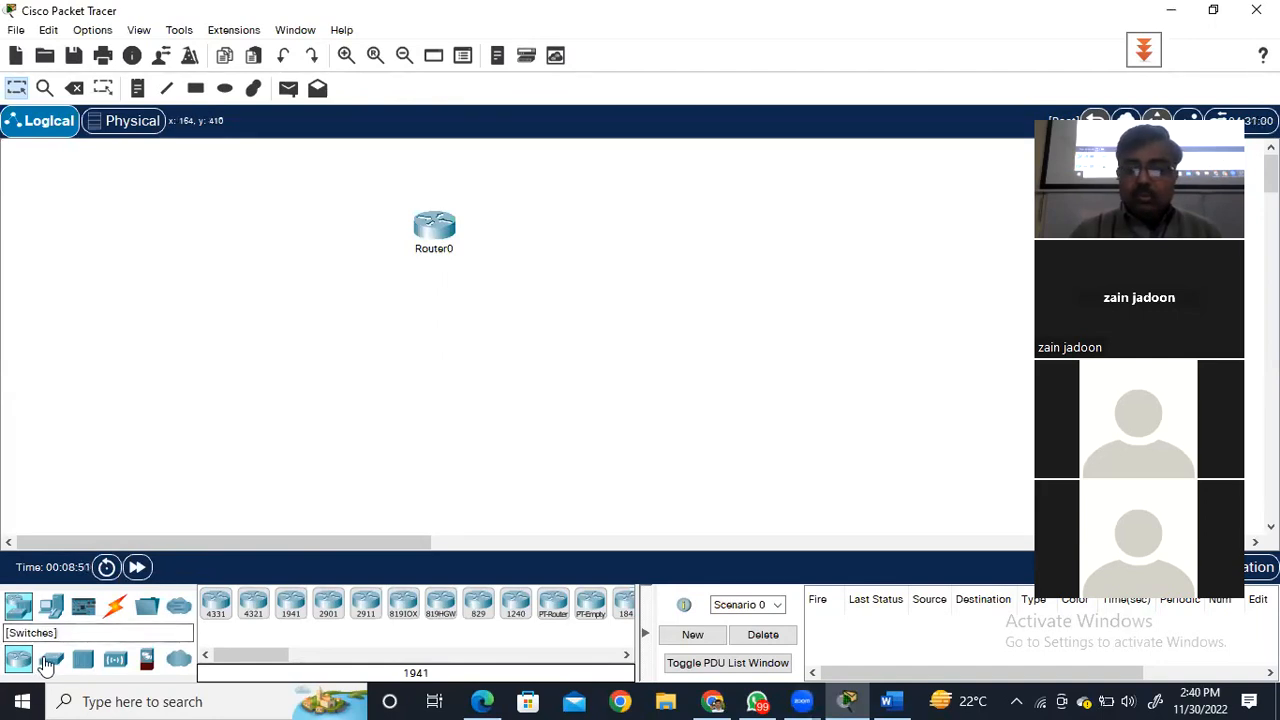
{"action": "left_click", "coordinate": [51, 659]}
{"action": "left_click_drag", "start_coordinate": [216, 604], "coordinate": [444, 359]}
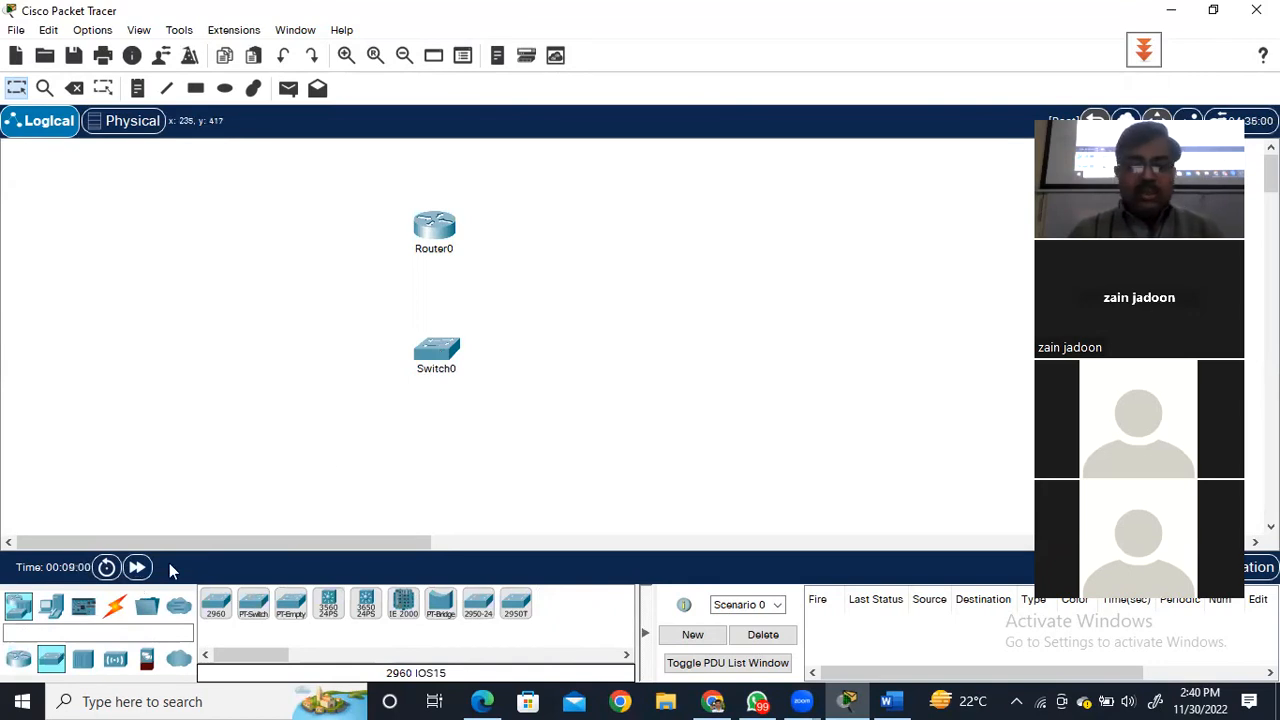
Place two PCs and one laptop in a row below the switch.
{"action": "left_click", "coordinate": [55, 607]}
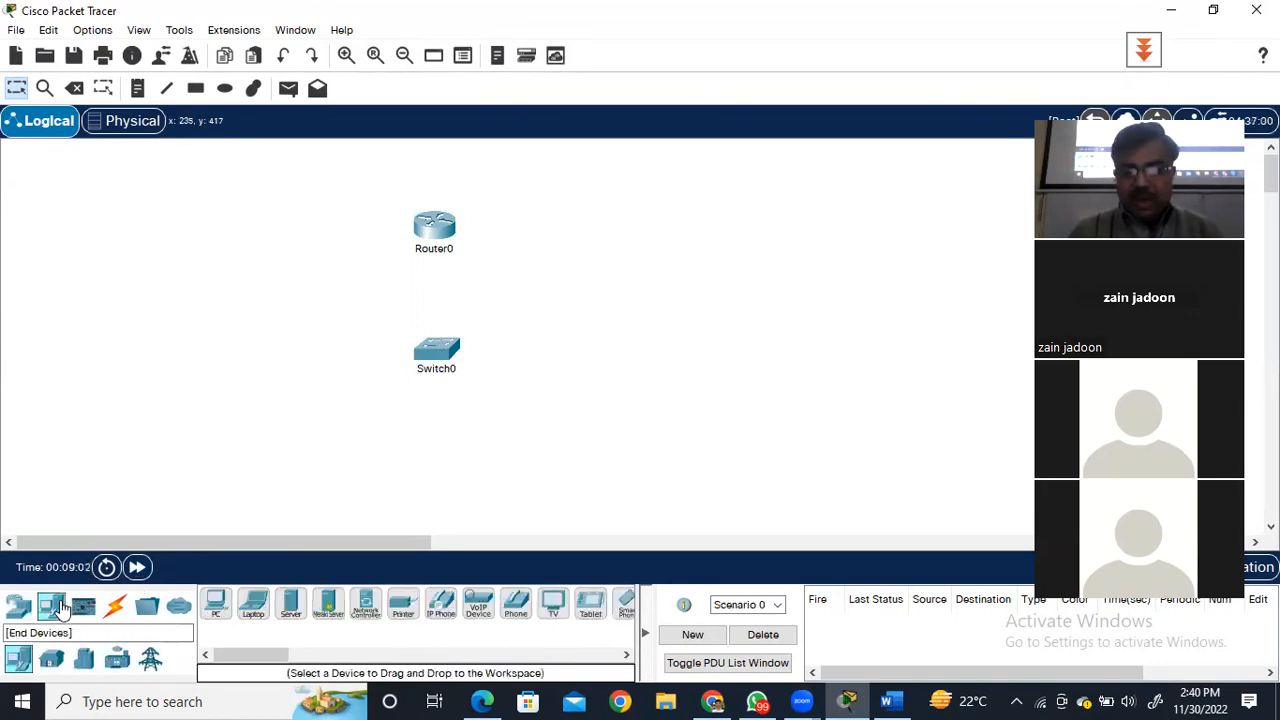
{"action": "left_click", "coordinate": [215, 603]}
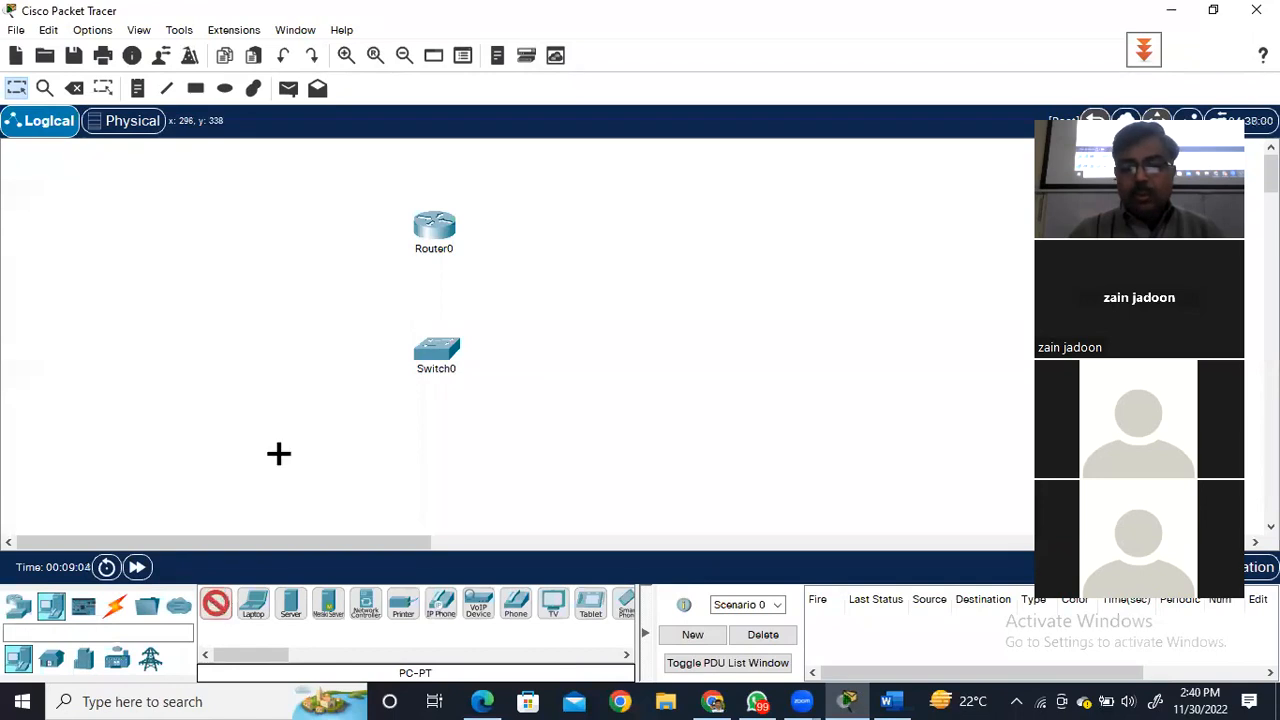
{"action": "left_click", "coordinate": [283, 445]}
{"action": "left_click", "coordinate": [215, 605]}
{"action": "left_click", "coordinate": [380, 450]}
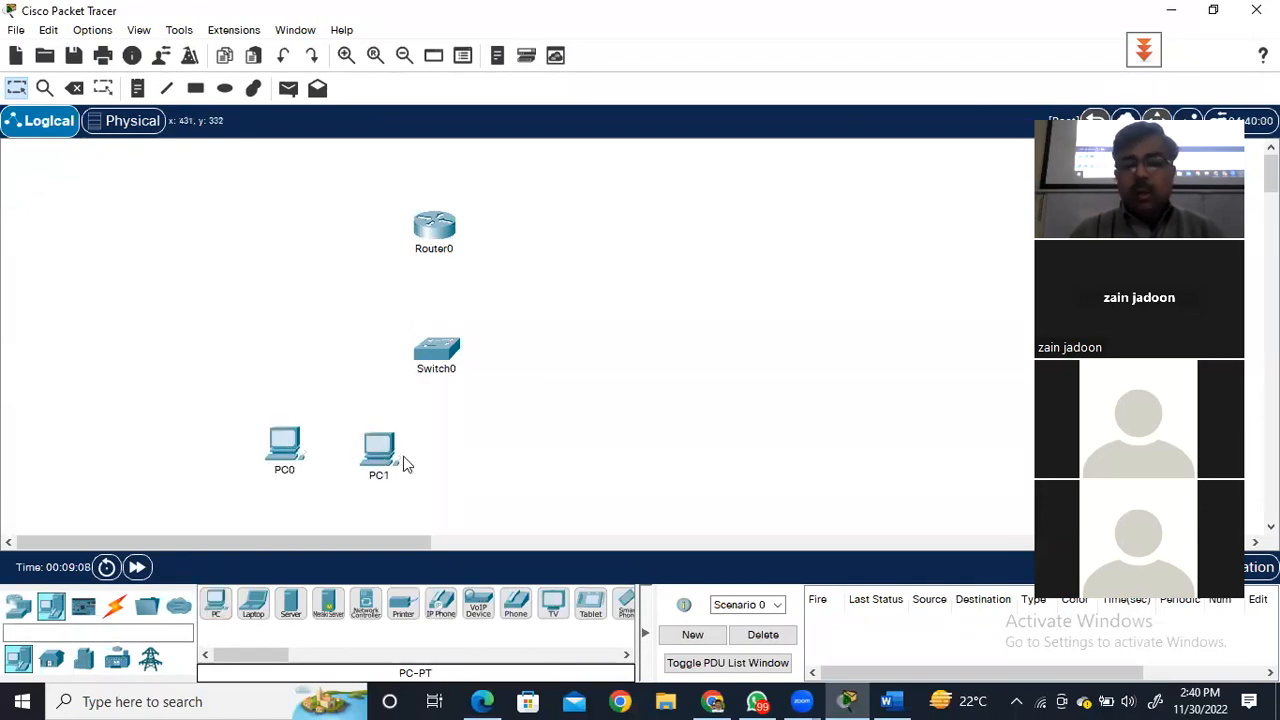
{"action": "left_click", "coordinate": [253, 603]}
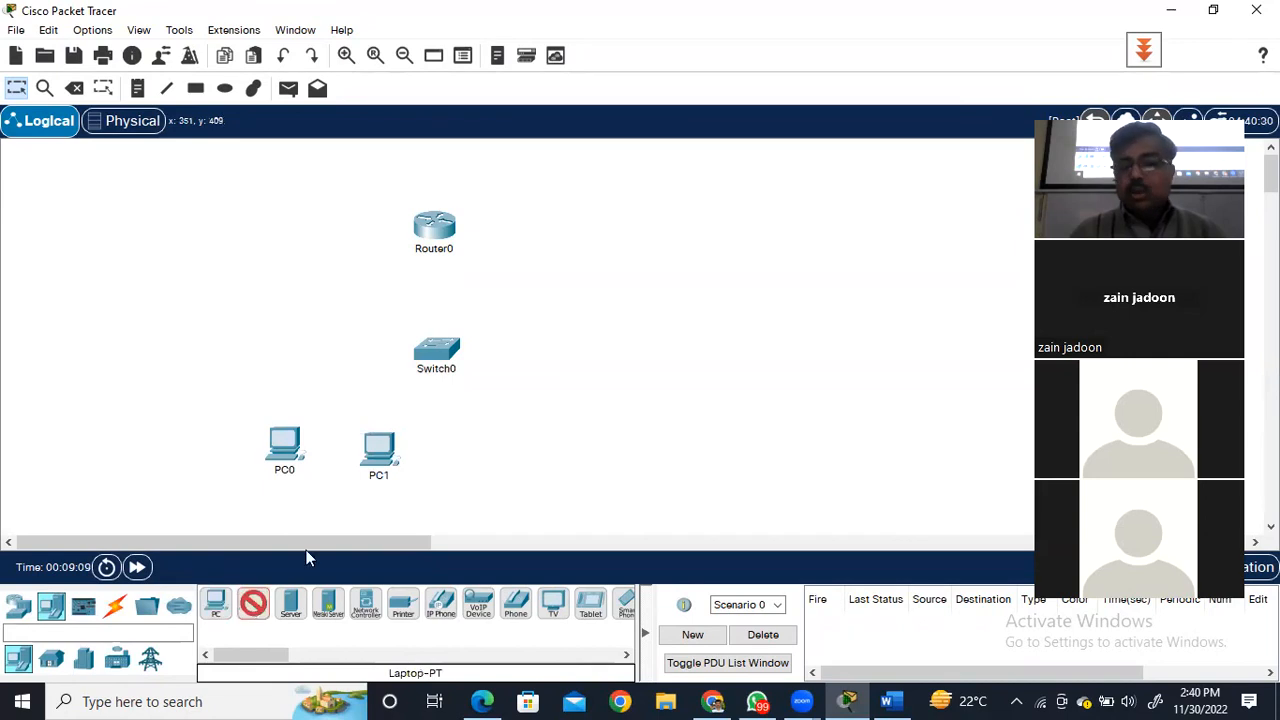
{"action": "left_click", "coordinate": [490, 440]}
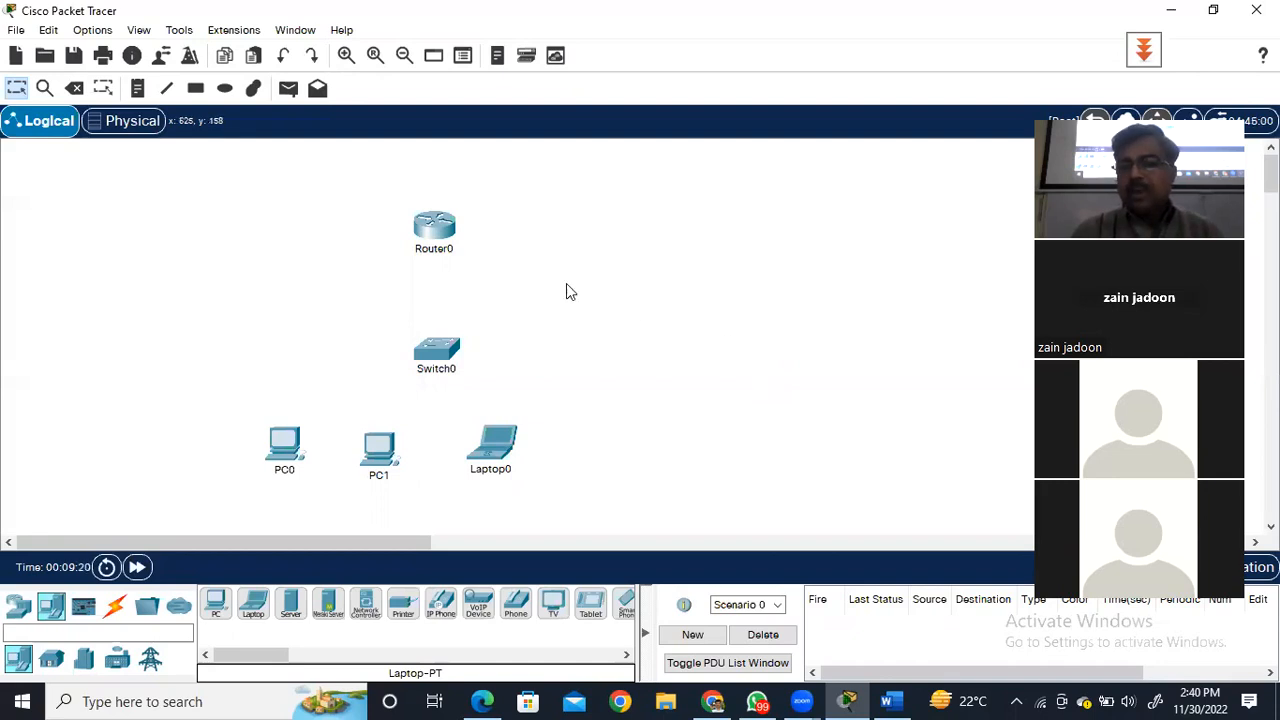
Shift the switch and the router slightly up and to the left so they line up vertically above the PCs.
{"action": "left_click_drag", "start_coordinate": [437, 352], "coordinate": [411, 333]}
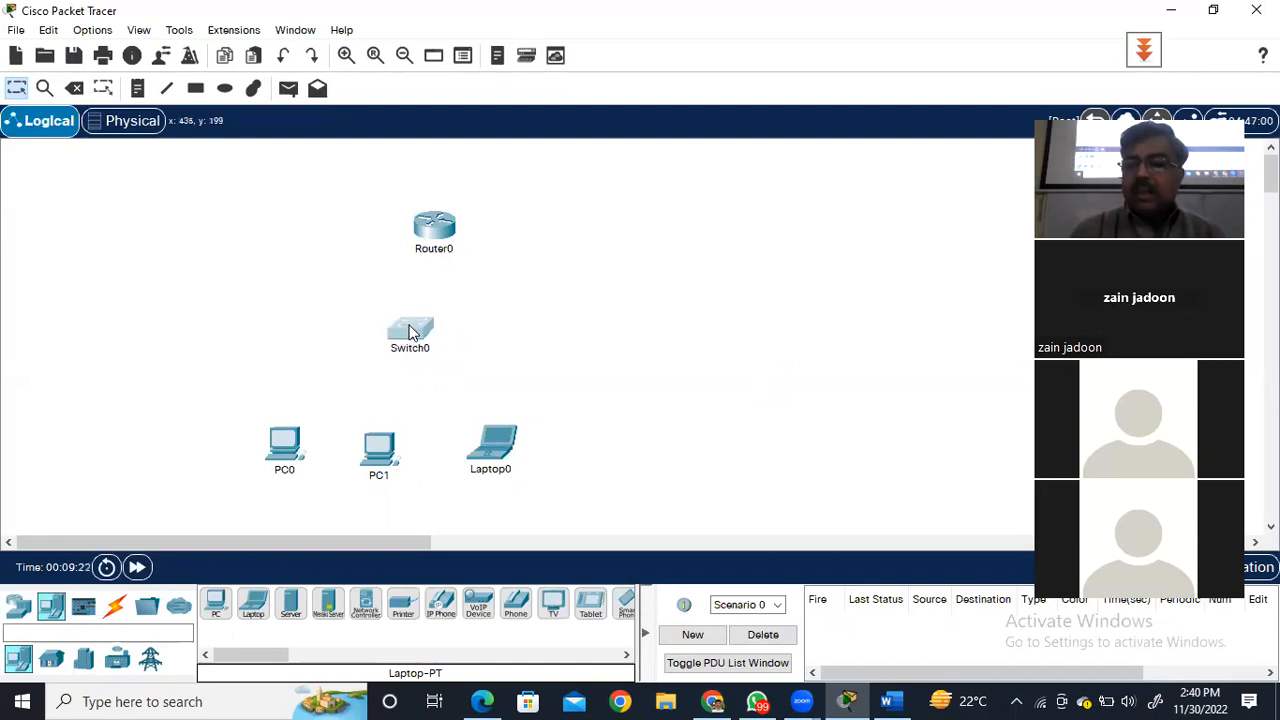
{"action": "left_click_drag", "start_coordinate": [430, 232], "coordinate": [411, 224]}
{"action": "mouse_move", "coordinate": [411, 224]}
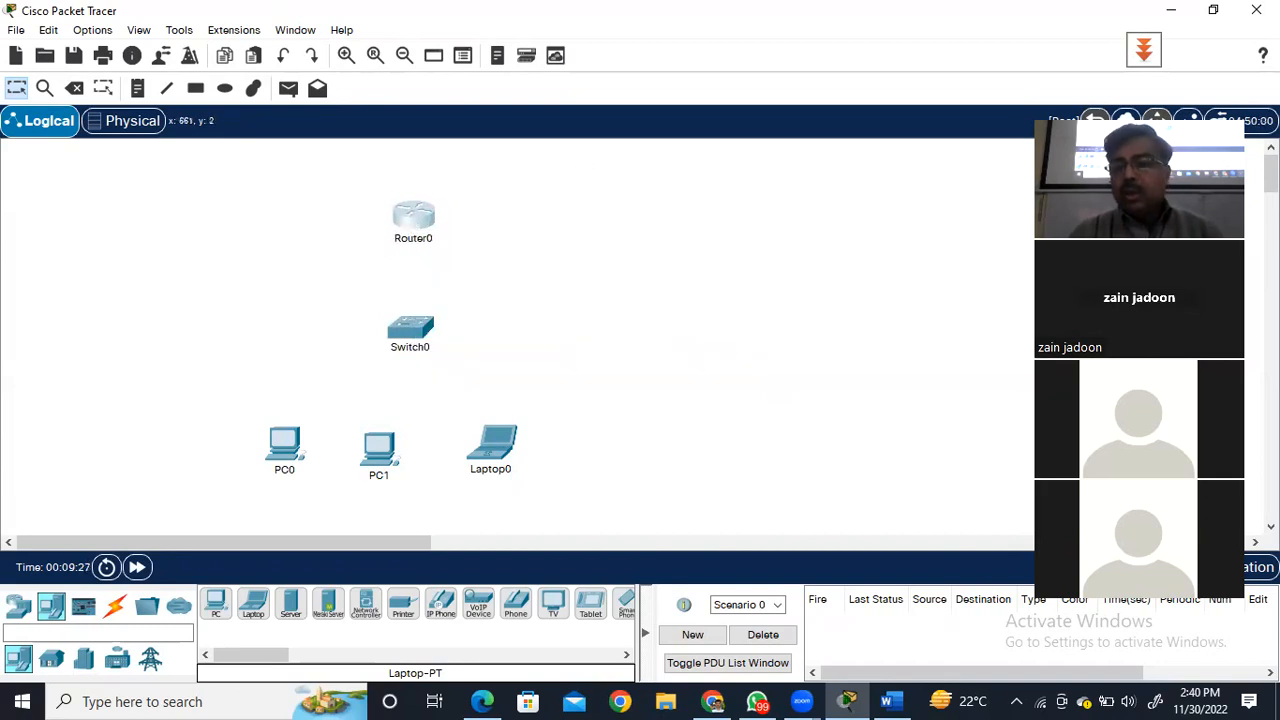
{"action": "left_click", "coordinate": [1038, 123]}
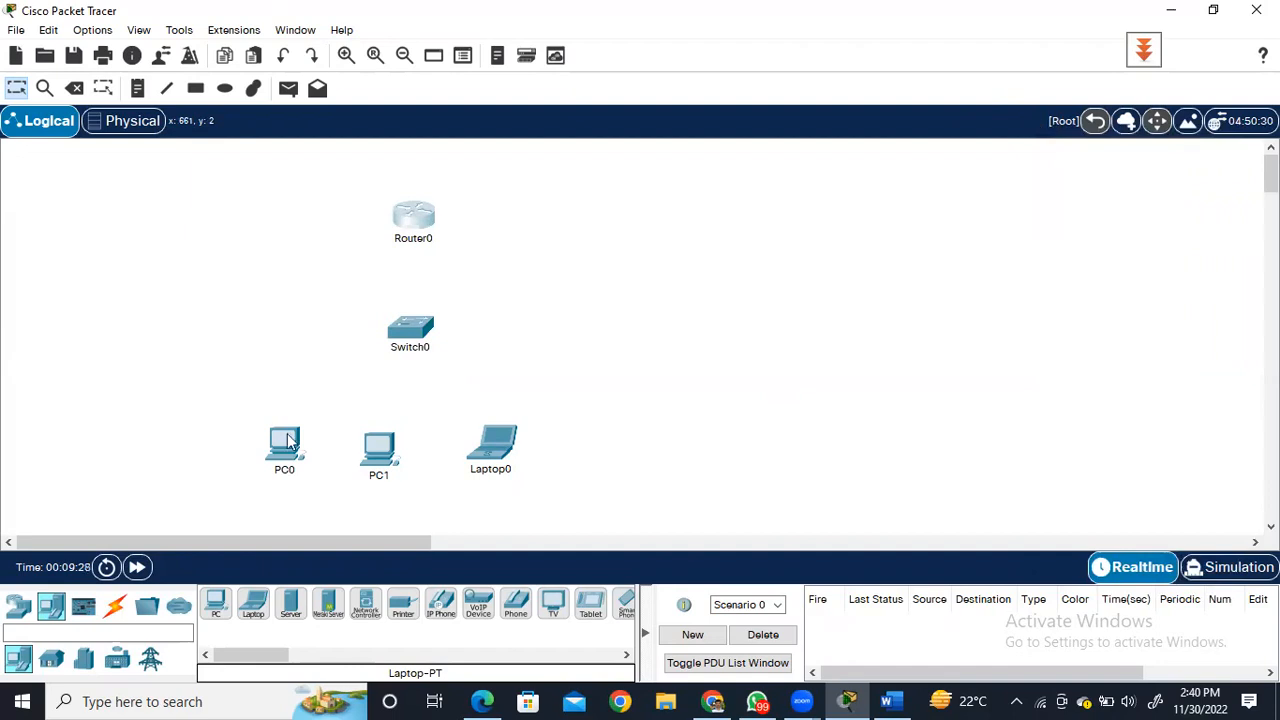
Connect PC0's FastEthernet0 port to Switch0's FastEthernet0/1 port with a copper straight-through cable.
{"action": "left_click", "coordinate": [118, 609]}
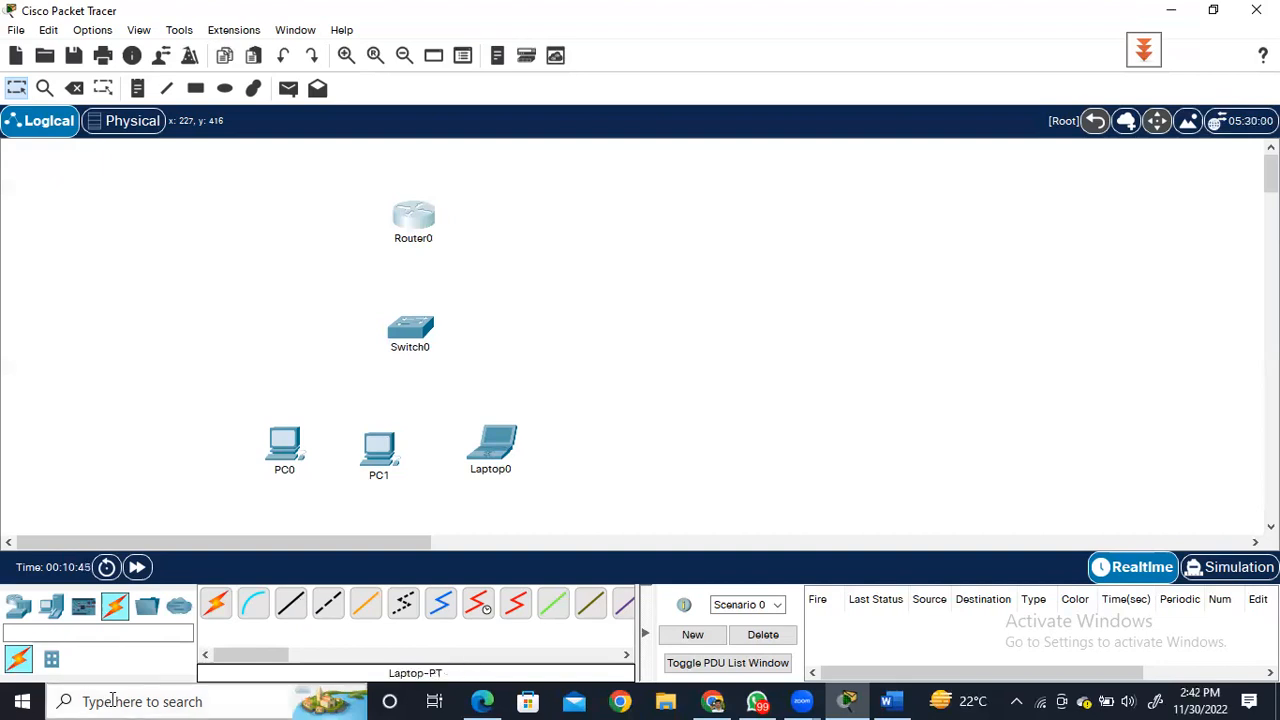
{"action": "left_click", "coordinate": [291, 605]}
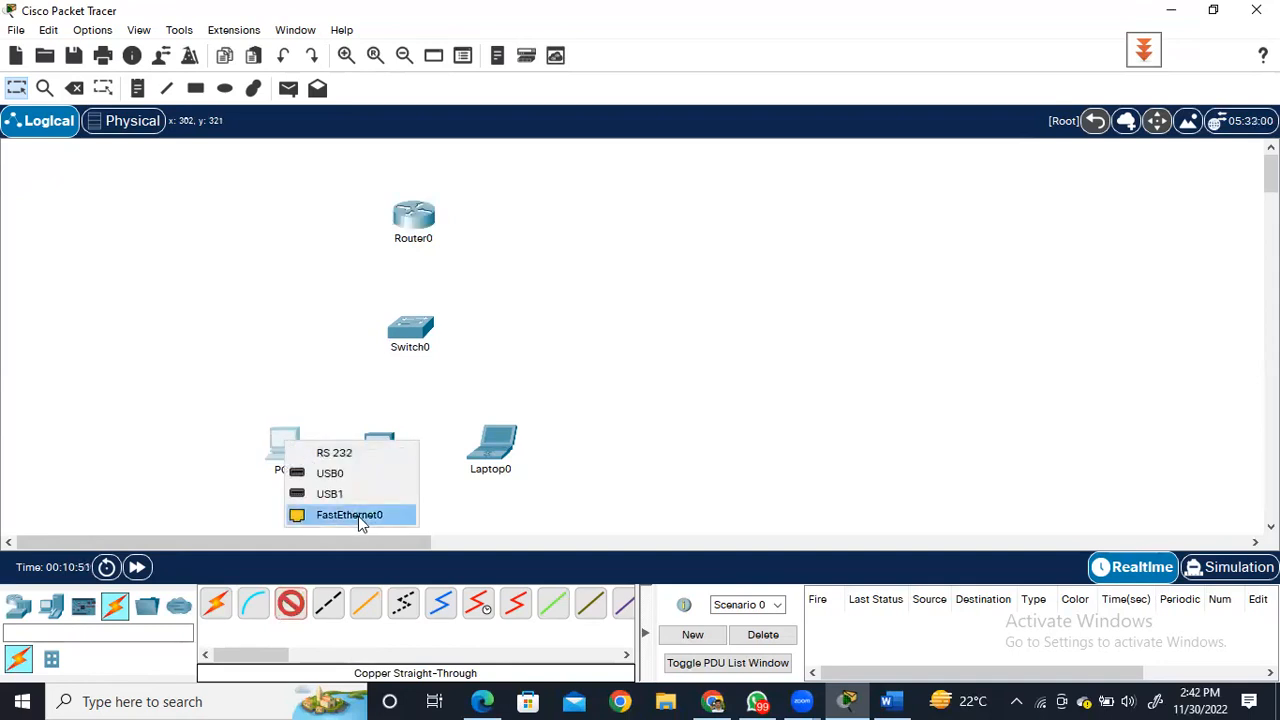
{"action": "left_click", "coordinate": [358, 516]}
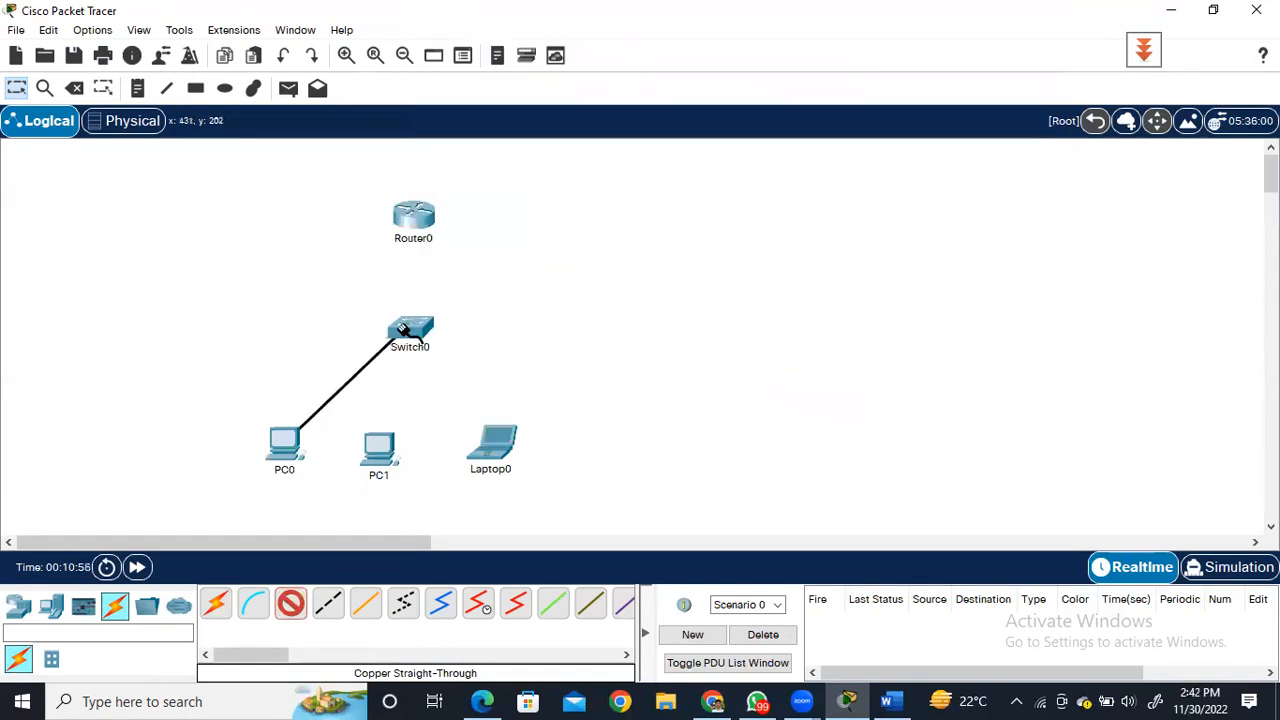
{"action": "left_click", "coordinate": [404, 334]}
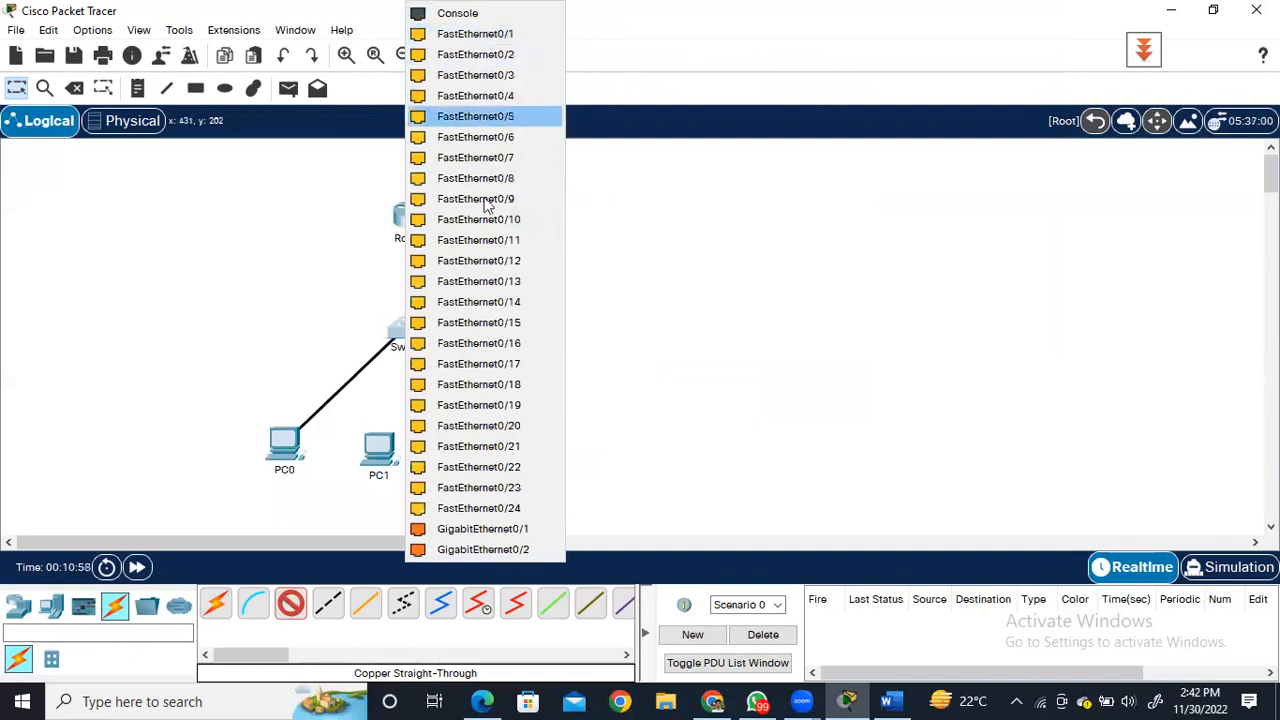
{"action": "left_click", "coordinate": [474, 36]}
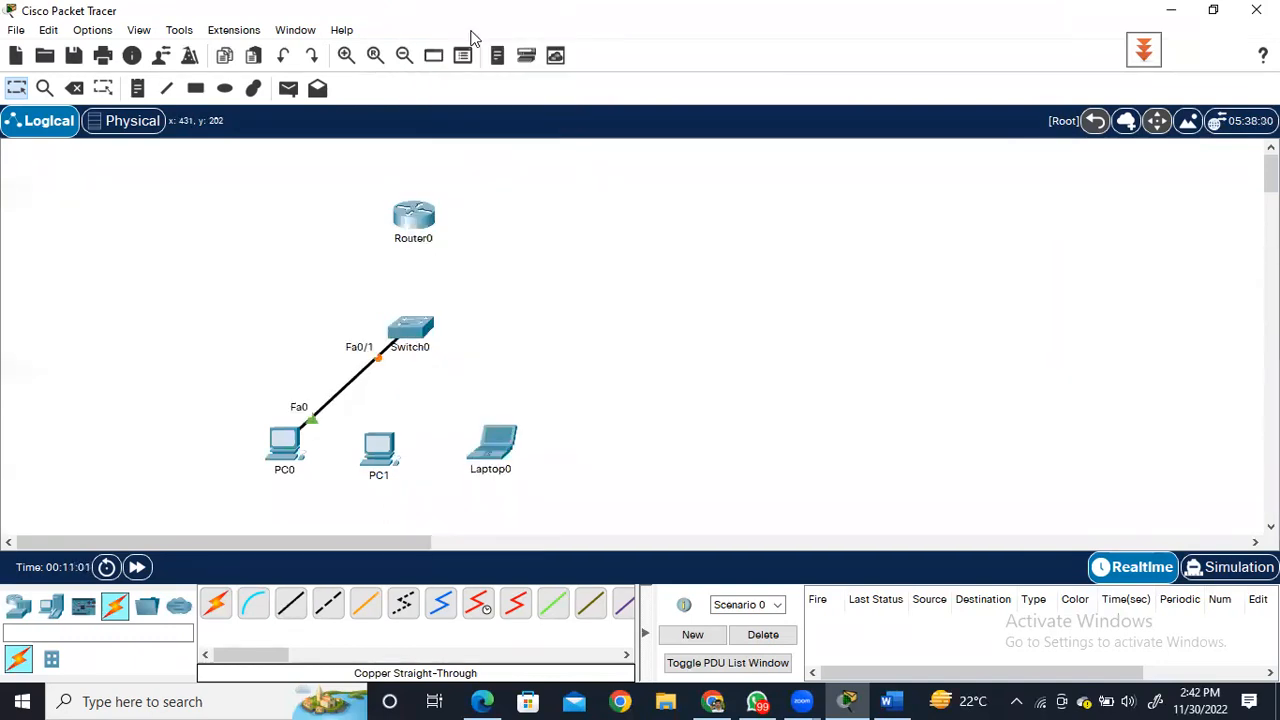
Connect PC1's FastEthernet0 port to Switch0's FastEthernet0/2 port with a copper straight-through cable.
{"action": "left_click", "coordinate": [295, 610]}
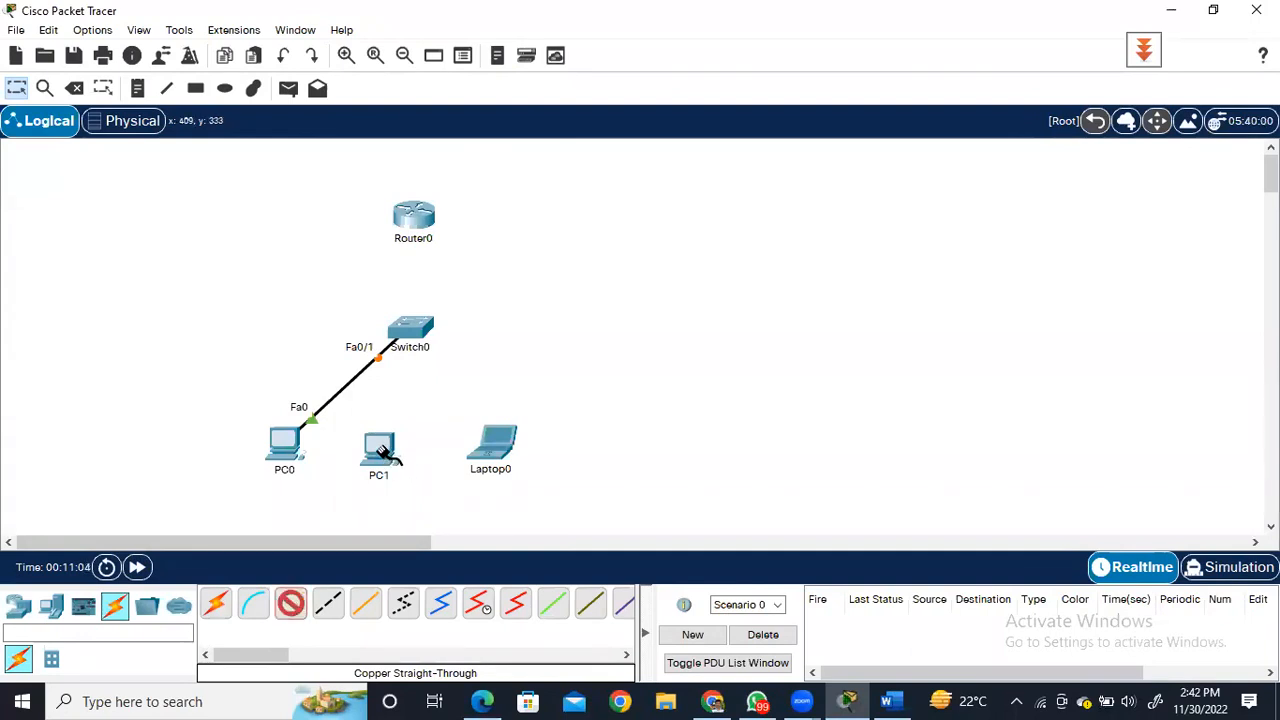
{"action": "left_click", "coordinate": [382, 450]}
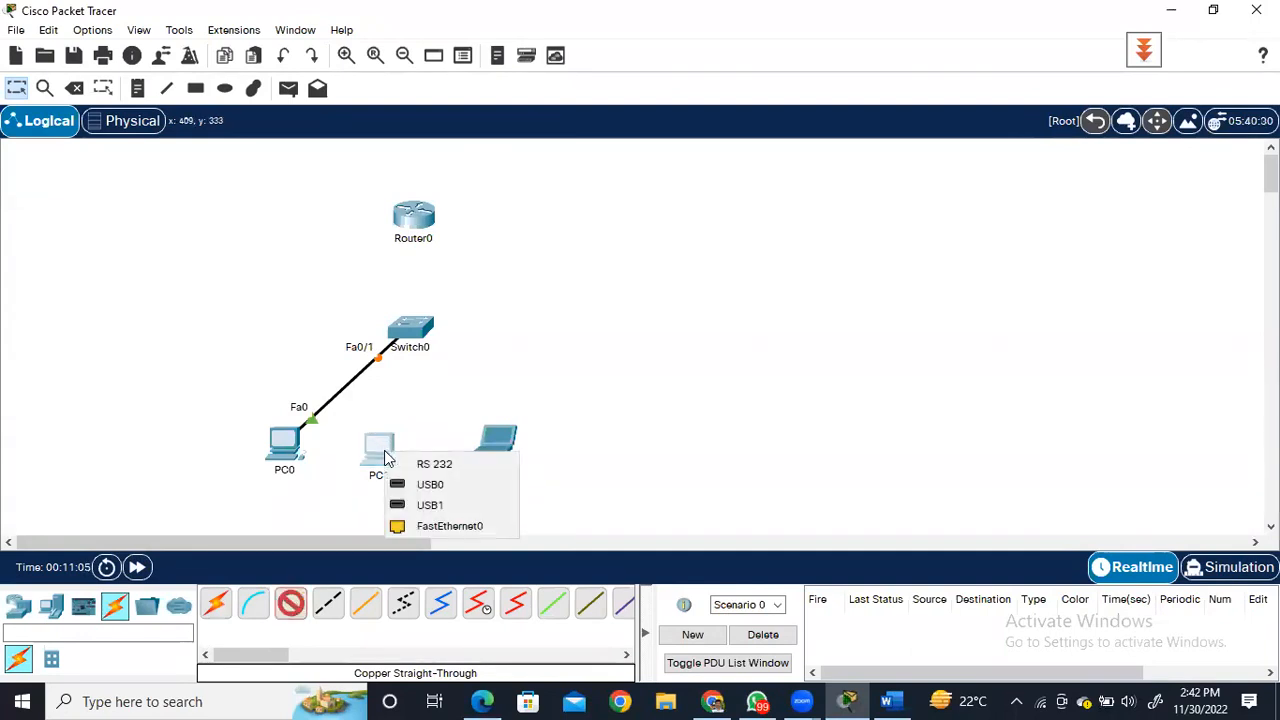
{"action": "left_click", "coordinate": [433, 528]}
{"action": "left_click", "coordinate": [410, 327]}
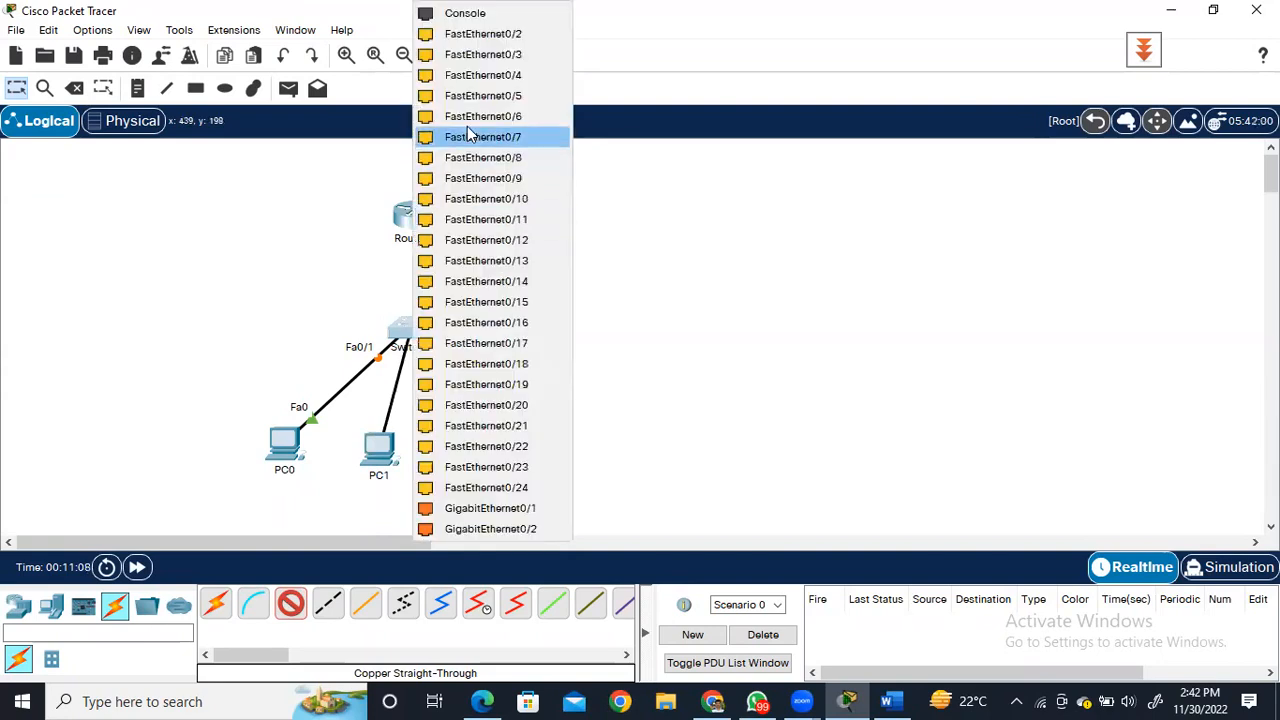
{"action": "left_click", "coordinate": [463, 35]}
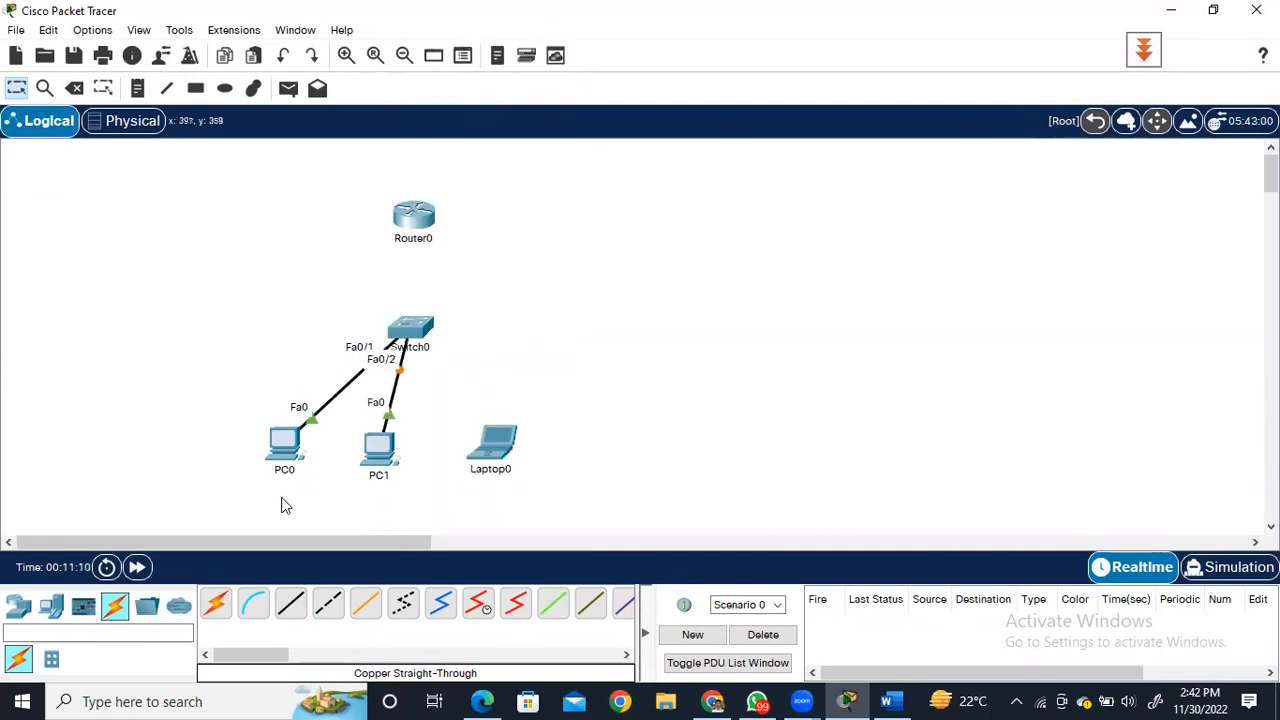
Connect Laptop0's FastEthernet0 port to Switch0's FastEthernet0/3 port with a copper straight-through cable.
{"action": "left_click", "coordinate": [288, 606]}
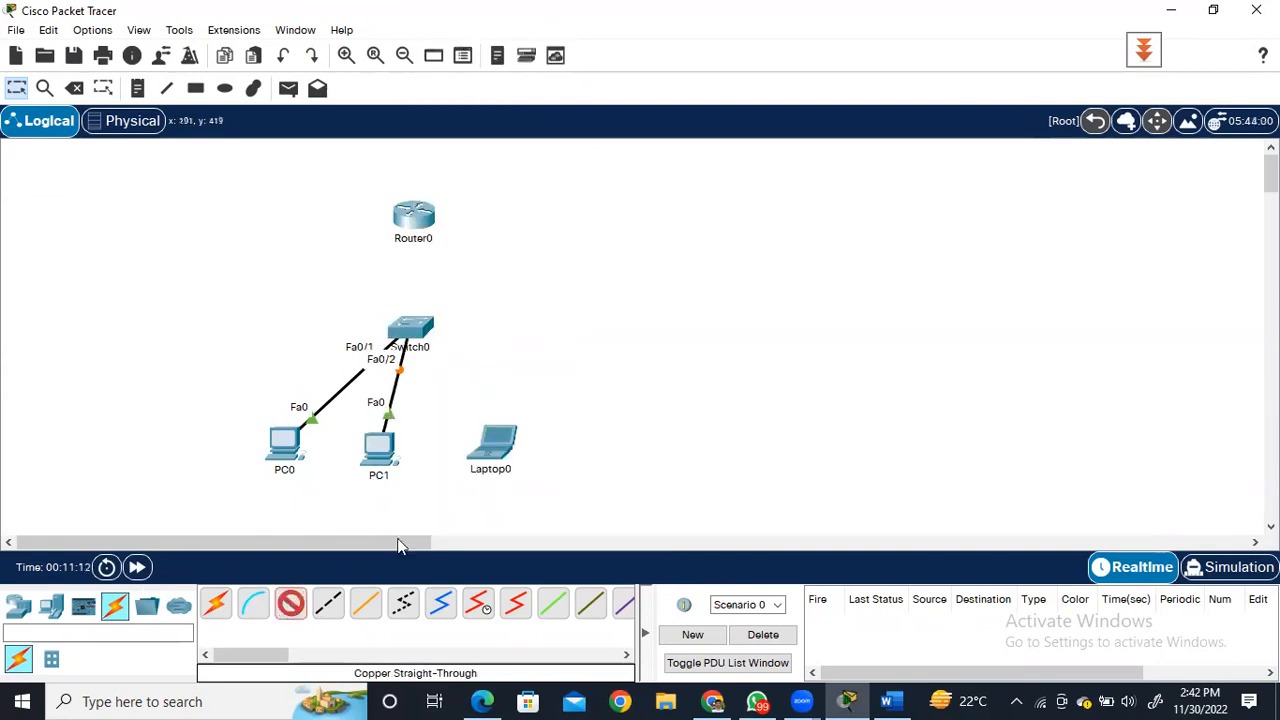
{"action": "left_click", "coordinate": [500, 450]}
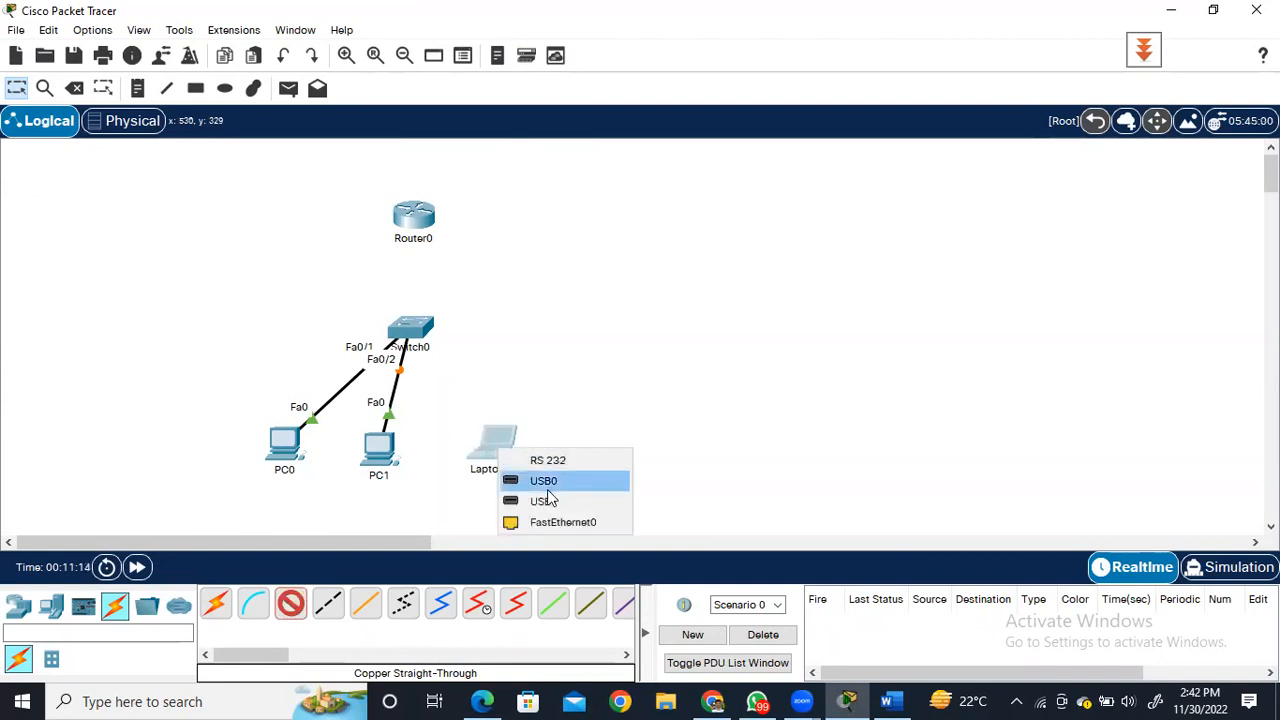
{"action": "left_click", "coordinate": [553, 522]}
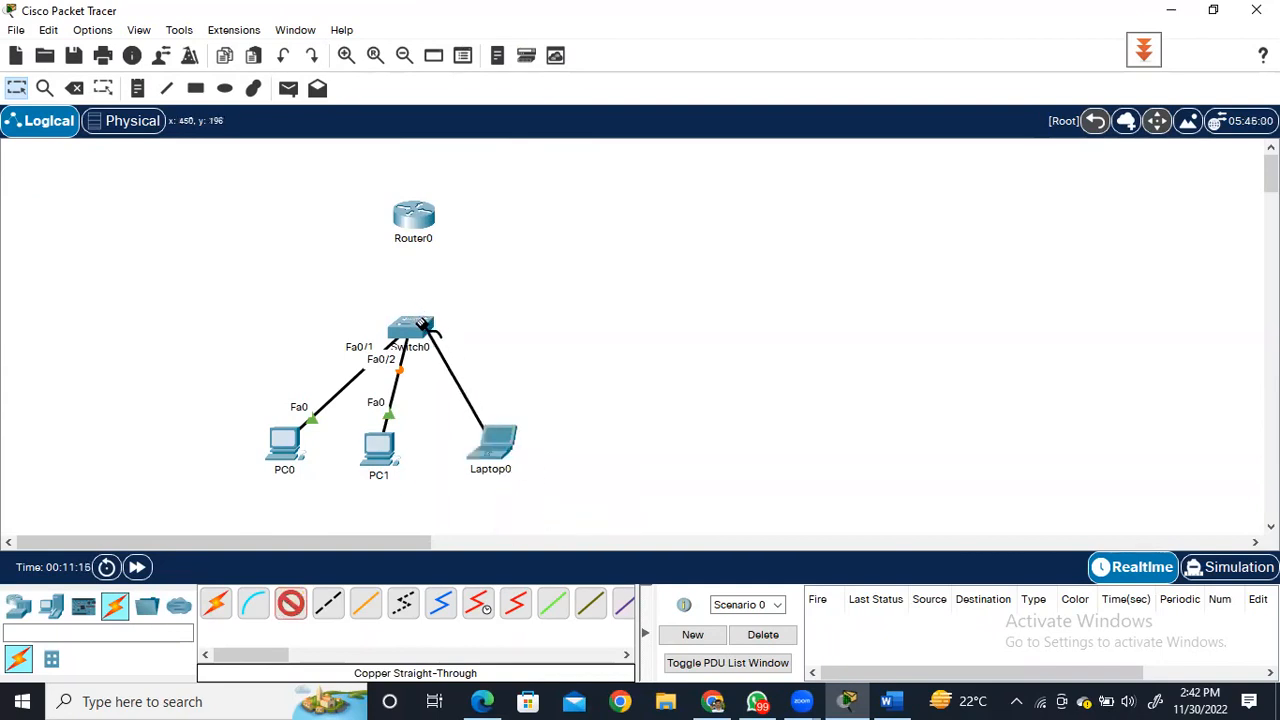
{"action": "left_click", "coordinate": [418, 325]}
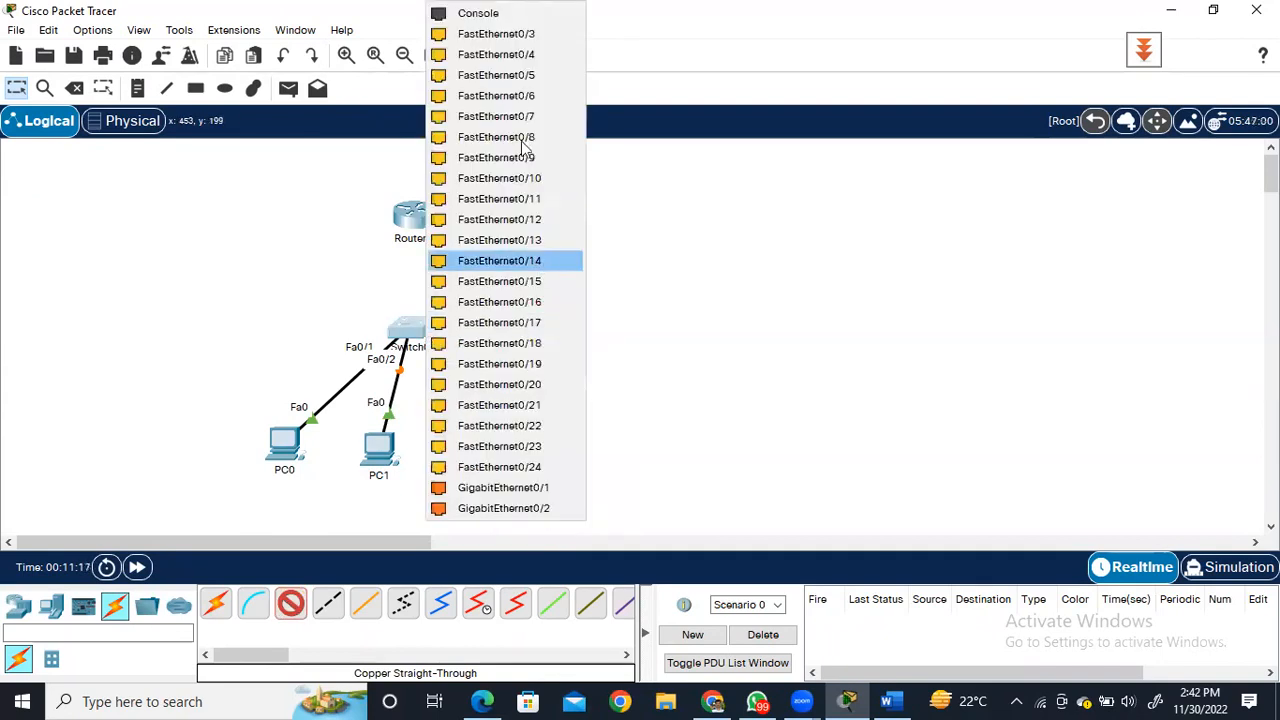
{"action": "left_click", "coordinate": [497, 35]}
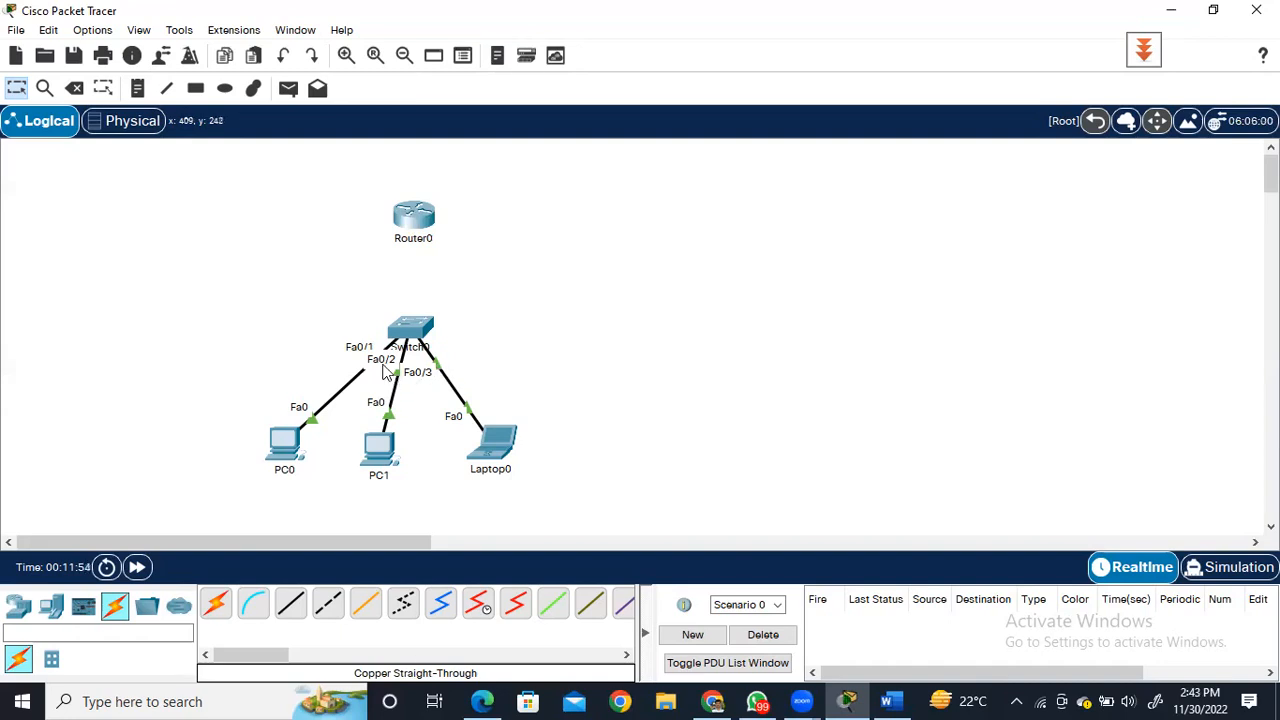
{"action": "left_click", "coordinate": [496, 457]}
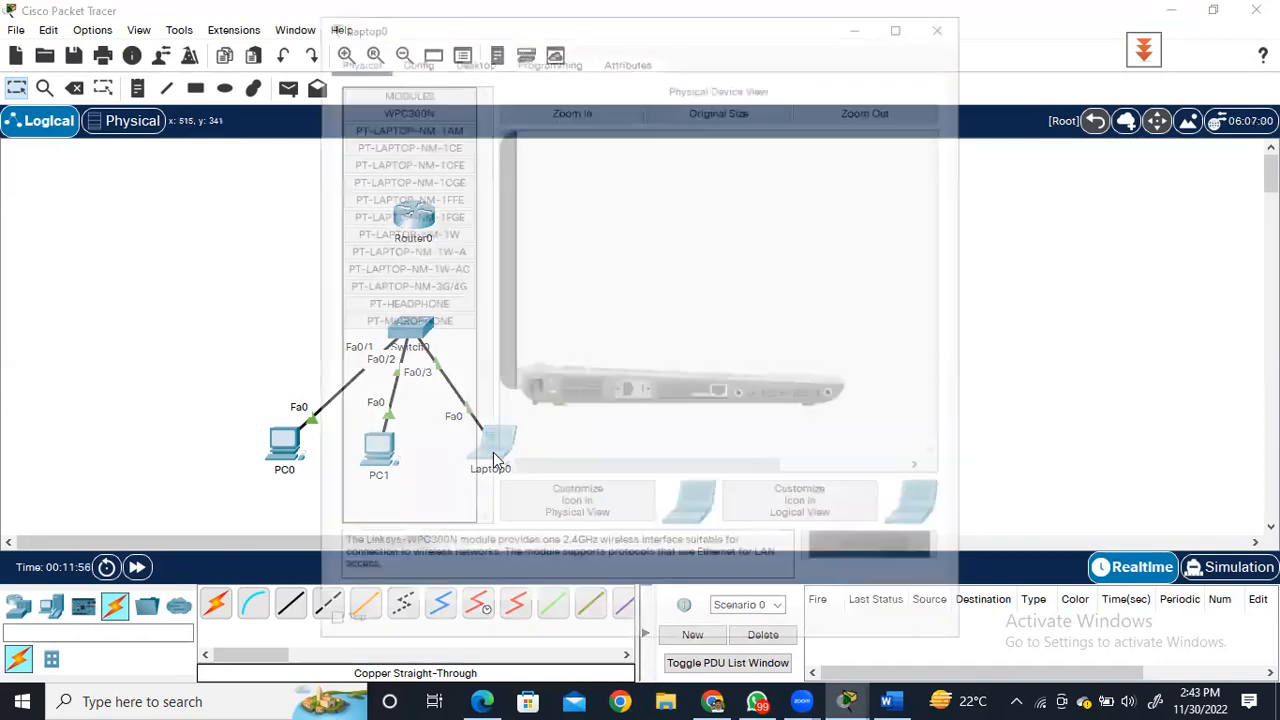
{"action": "left_click", "coordinate": [953, 28]}
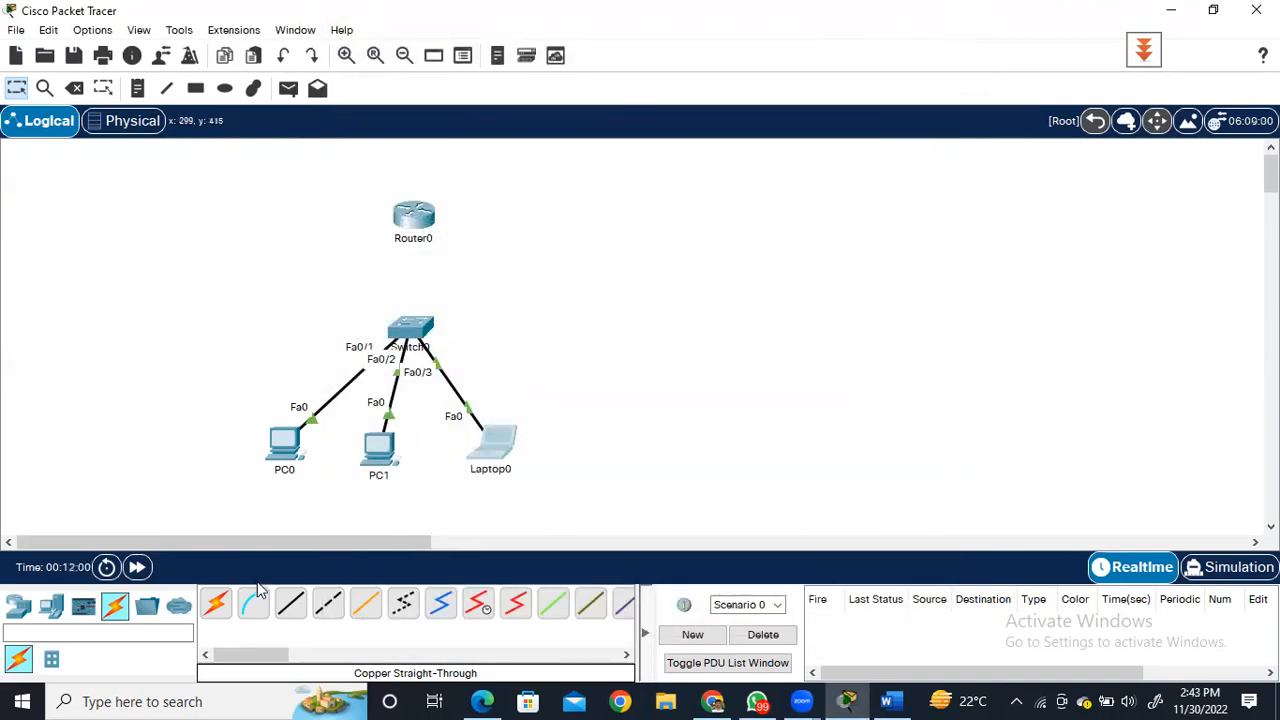
Connect Switch0's GigabitEthernet0/1 port to Router0's GigabitEthernet0/0 port with a copper straight-through cable.
{"action": "left_click", "coordinate": [290, 610]}
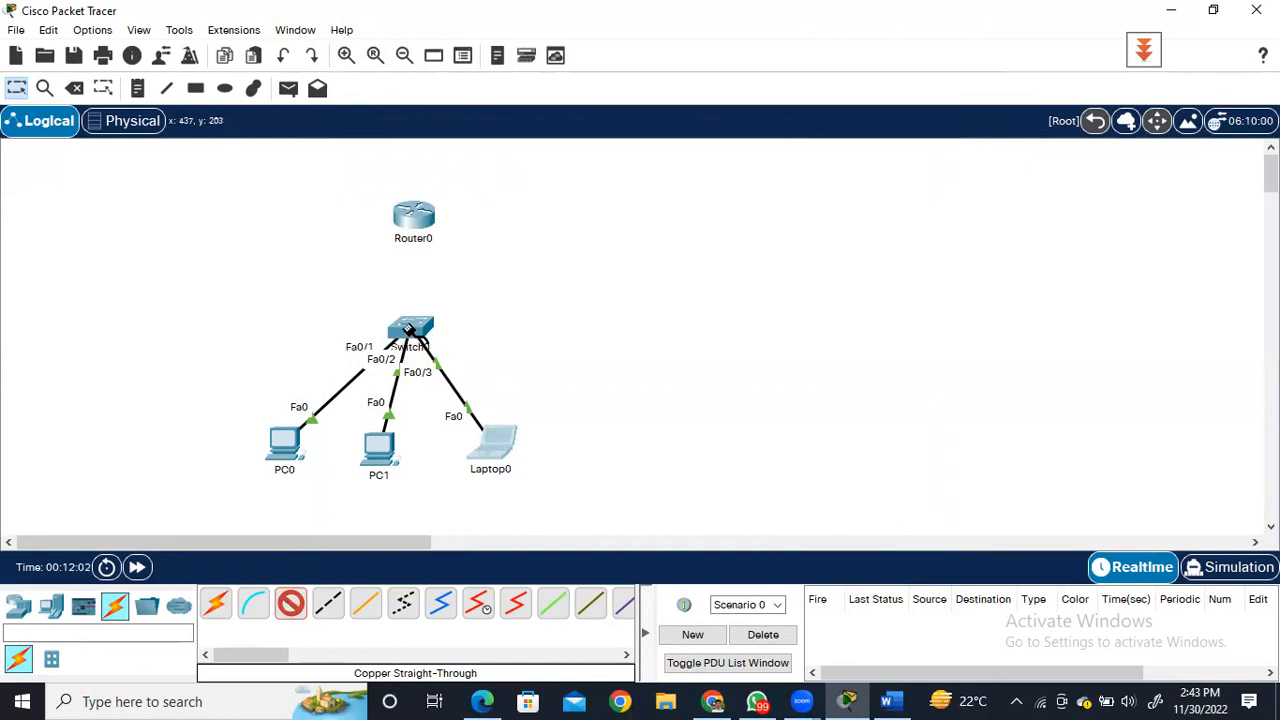
{"action": "left_click", "coordinate": [410, 333]}
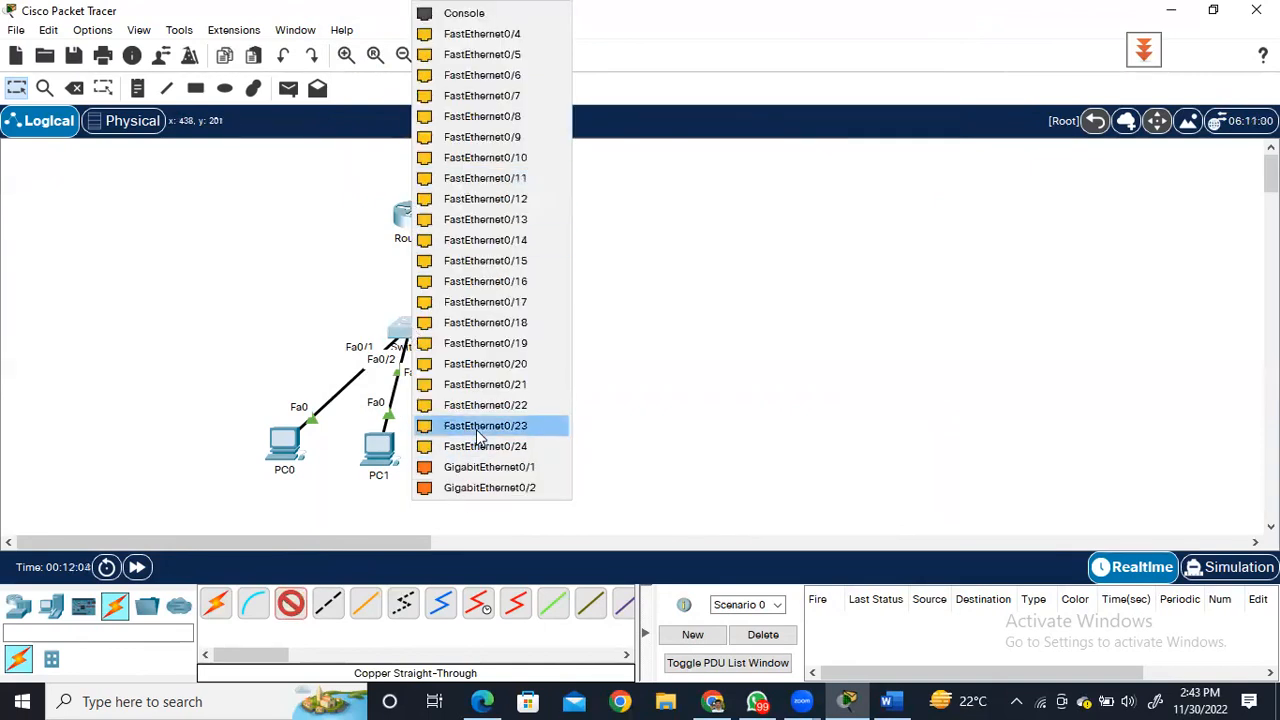
{"action": "left_click", "coordinate": [480, 467]}
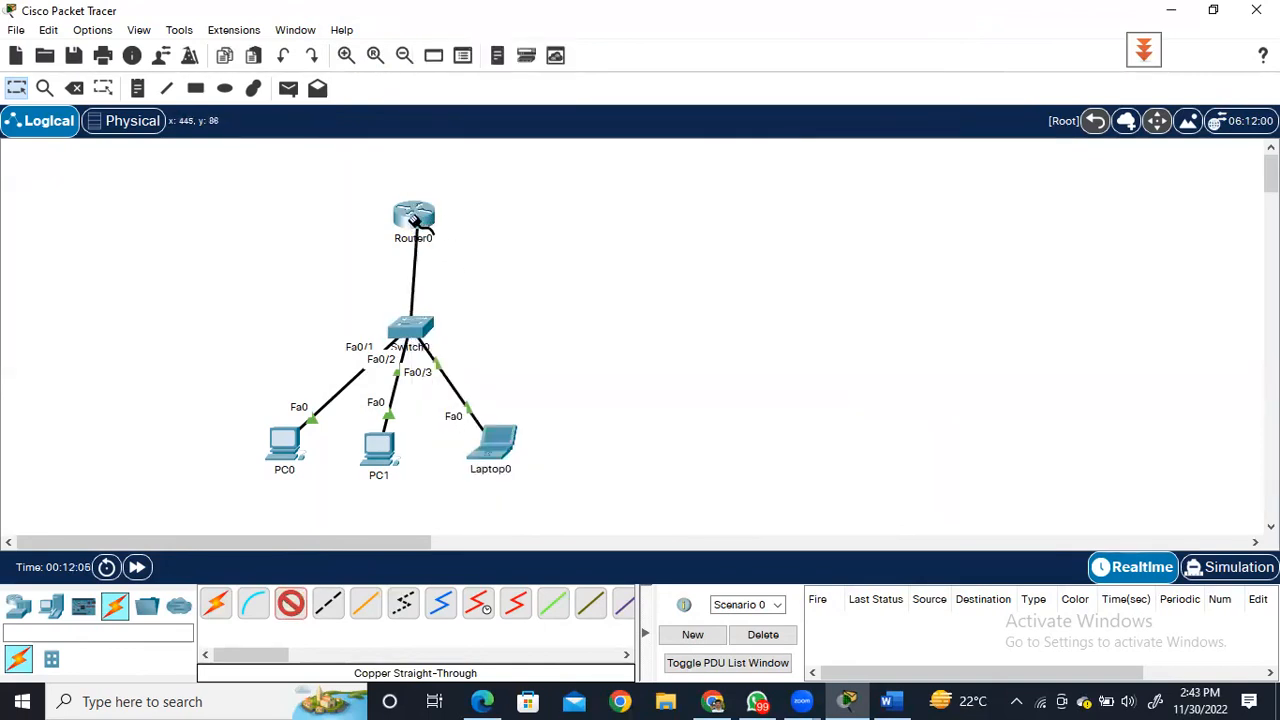
{"action": "left_click", "coordinate": [414, 215]}
{"action": "left_click", "coordinate": [481, 273]}
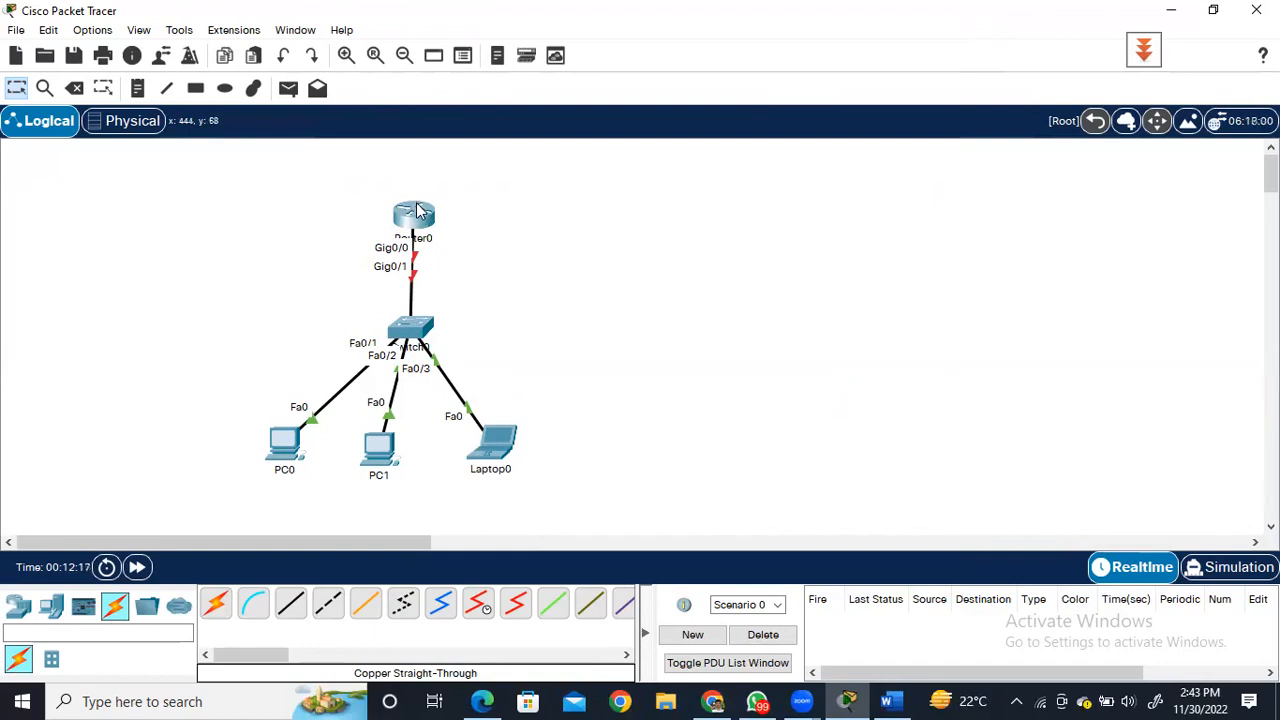
Add a third PC to the workspace, to the left of Router0 and level with it.
{"action": "mouse_move", "coordinate": [418, 210]}
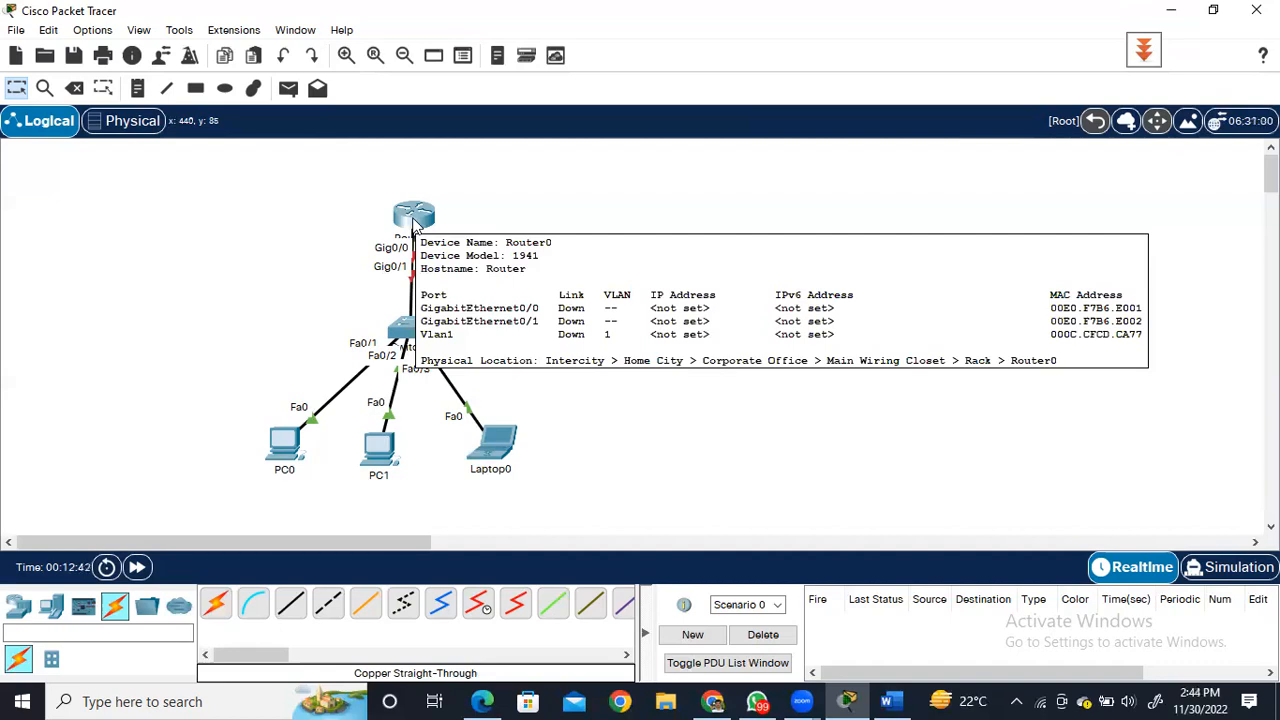
{"action": "left_click", "coordinate": [51, 606]}
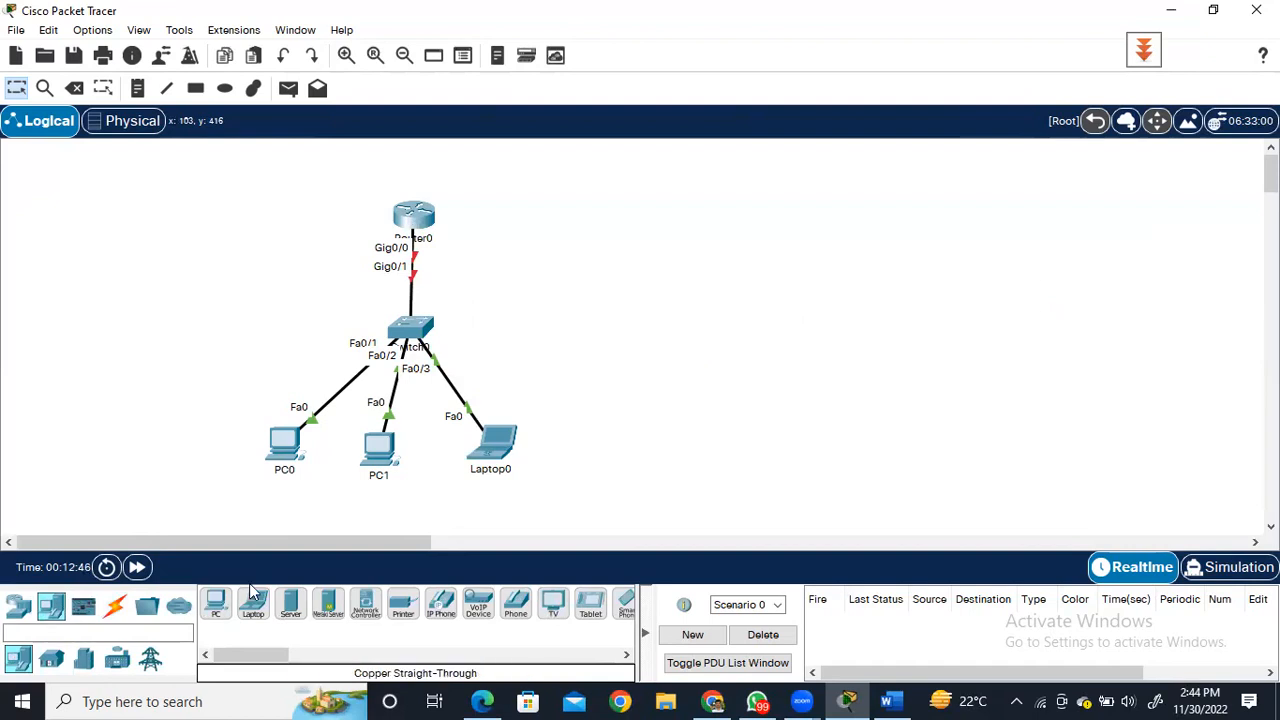
{"action": "left_click_drag", "start_coordinate": [223, 609], "coordinate": [252, 322]}
{"action": "left_click_drag", "start_coordinate": [270, 223], "coordinate": [270, 223]}
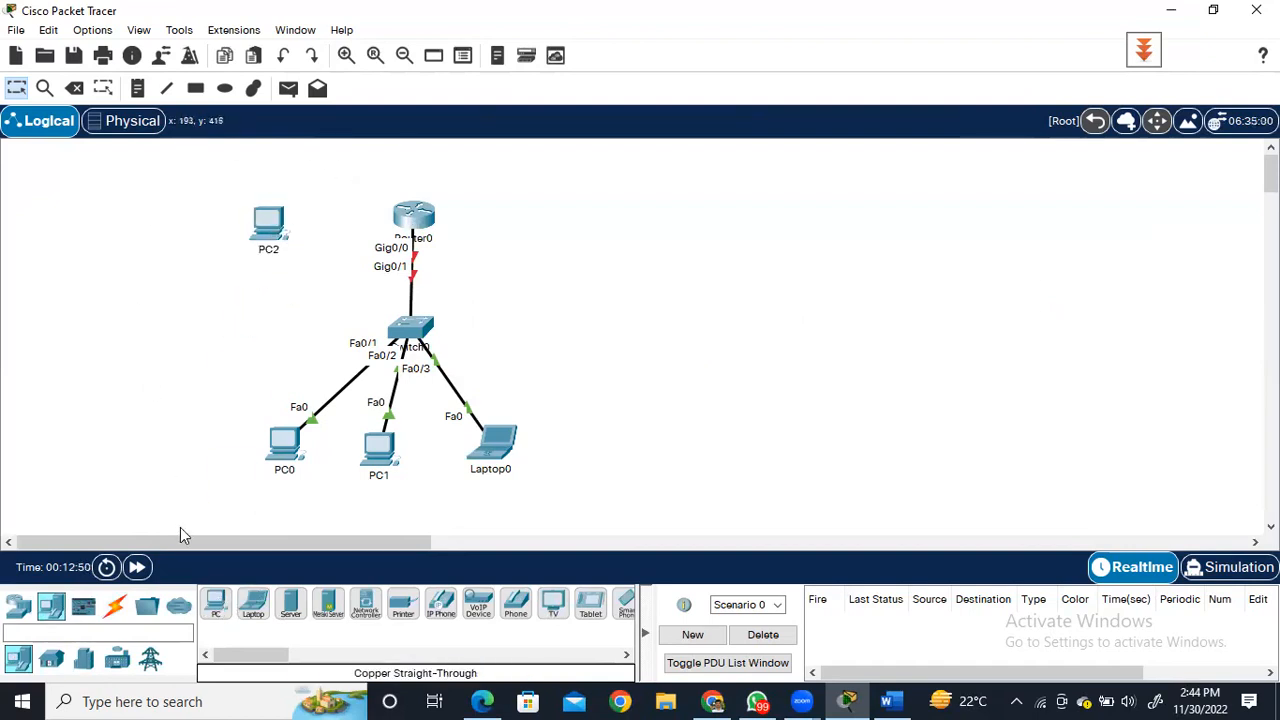
Connect PC2's RS 232 port to Router0's Console port with a console cable.
{"action": "left_click", "coordinate": [115, 606]}
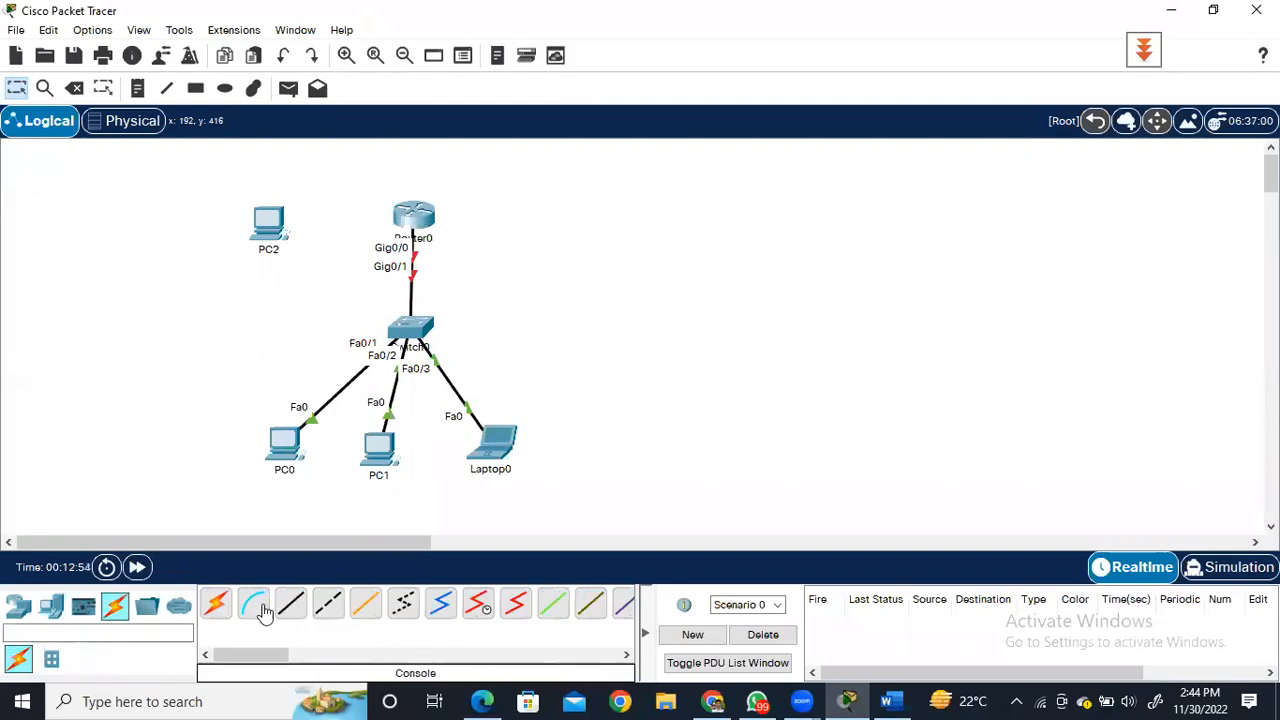
{"action": "left_click", "coordinate": [256, 604]}
{"action": "left_click", "coordinate": [268, 240]}
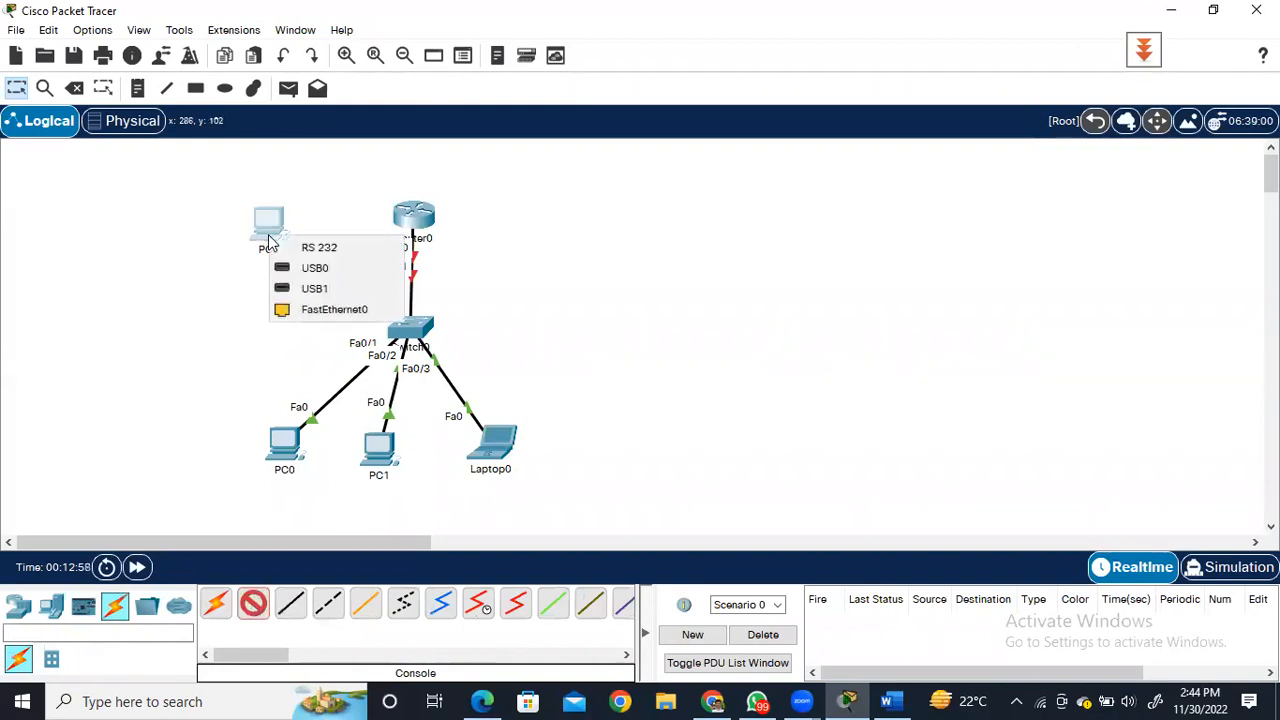
{"action": "left_click", "coordinate": [322, 249]}
{"action": "left_click", "coordinate": [415, 212]}
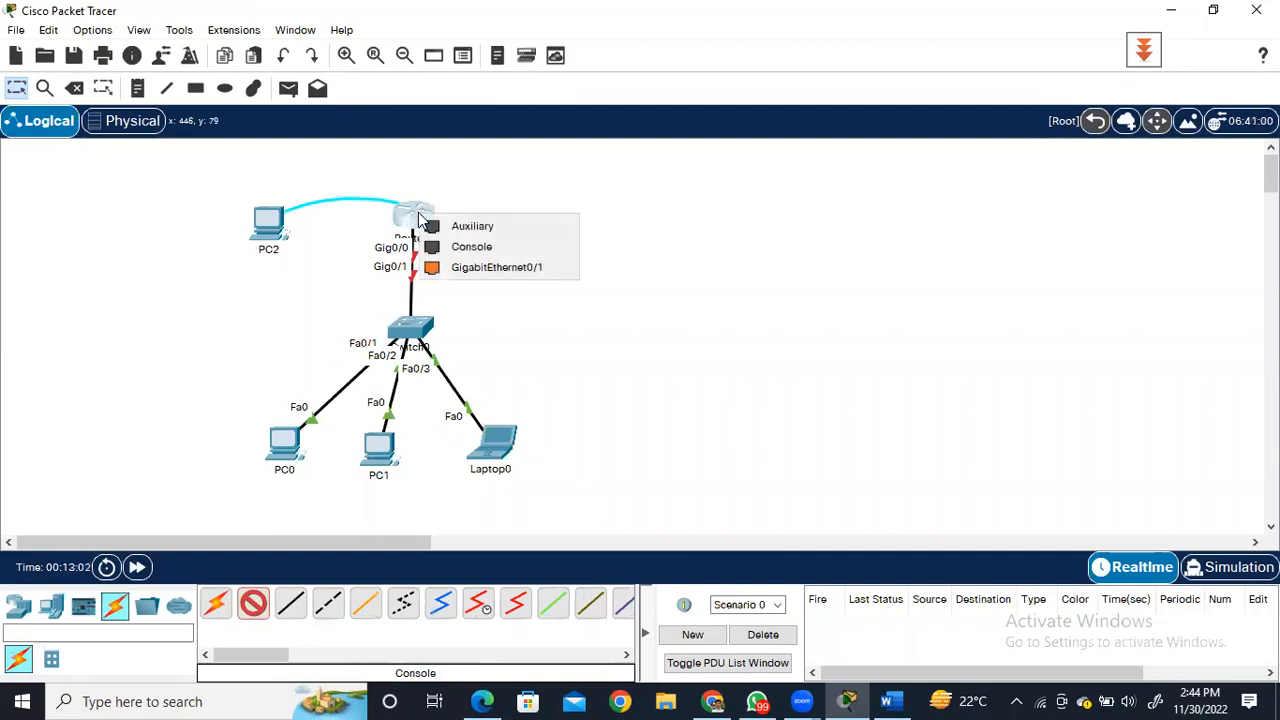
{"action": "left_click", "coordinate": [484, 250]}
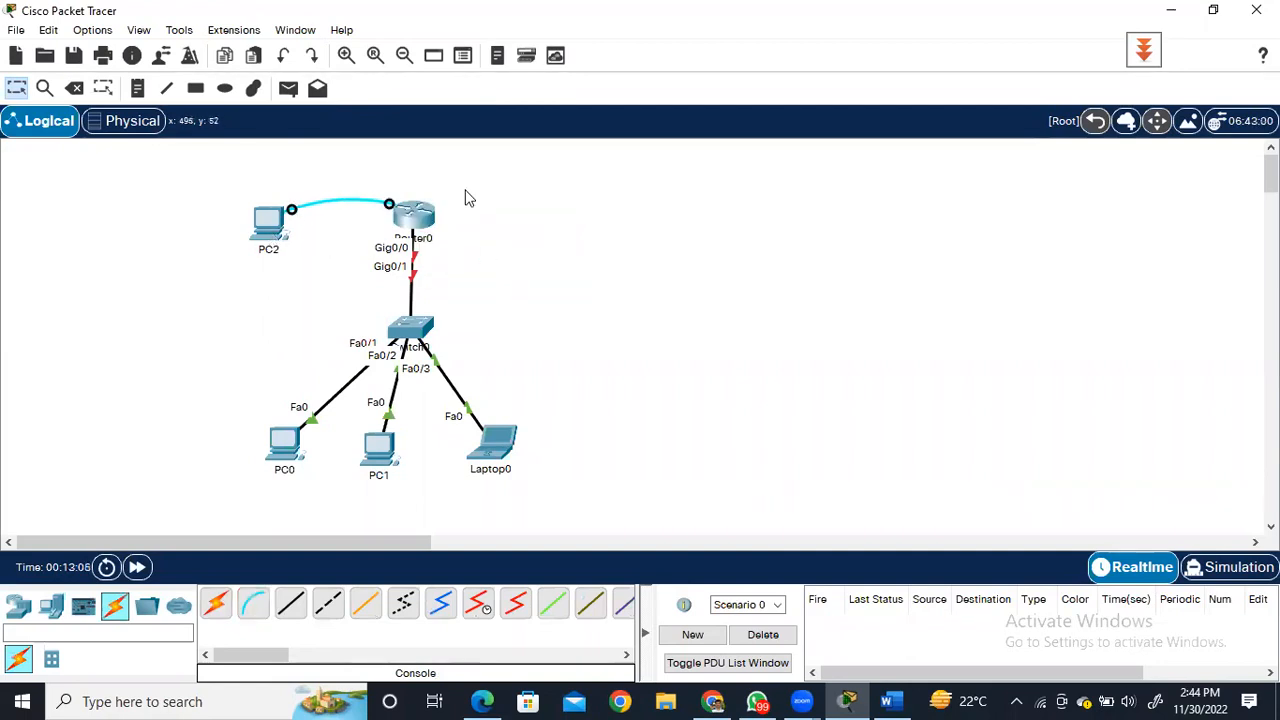
Place a note beside Router0 labelling it with the address 192.168.1.1/24.
{"action": "mouse_move", "coordinate": [431, 218]}
{"action": "mouse_move", "coordinate": [289, 453]}
{"action": "mouse_move", "coordinate": [385, 461]}
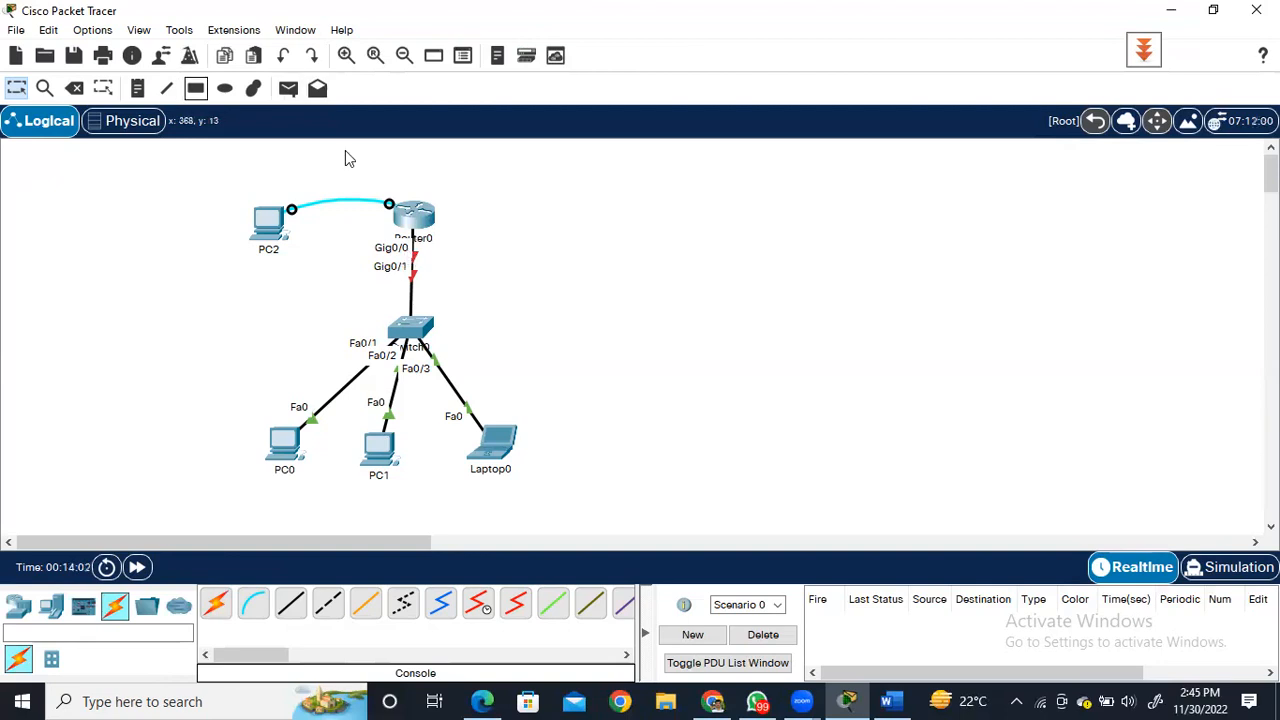
{"action": "left_click", "coordinate": [140, 91]}
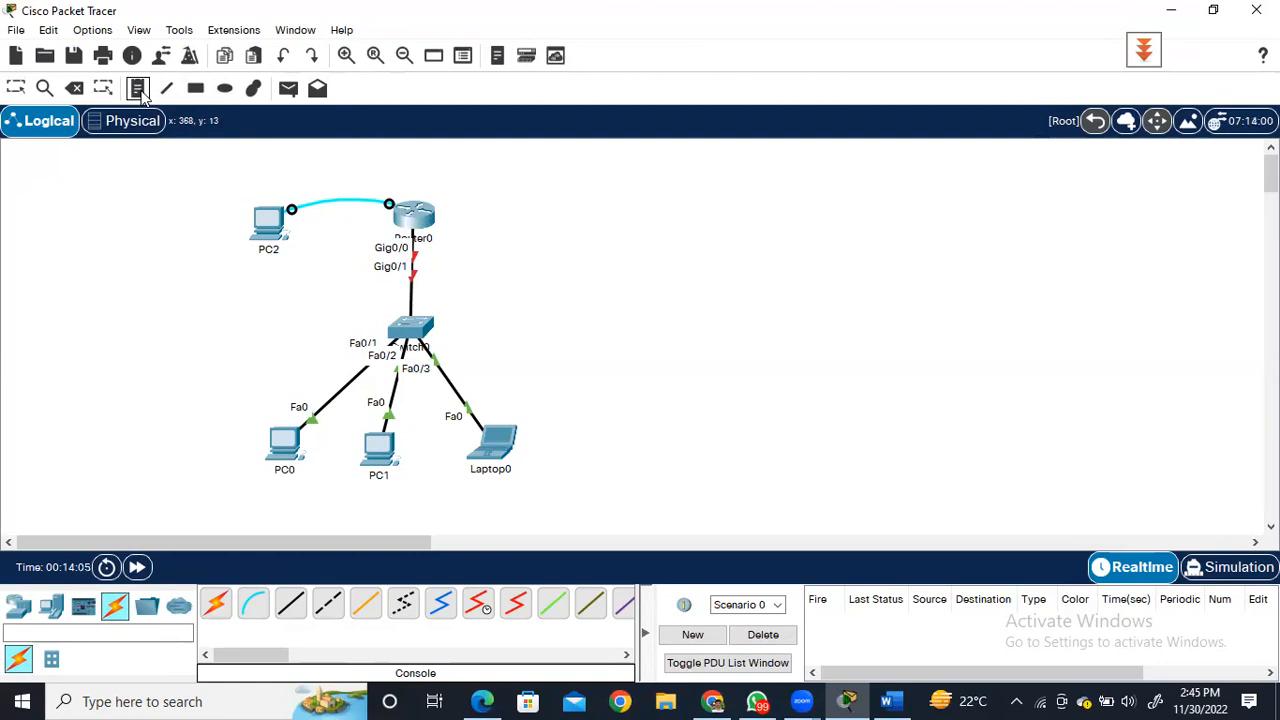
{"action": "left_click", "coordinate": [453, 229]}
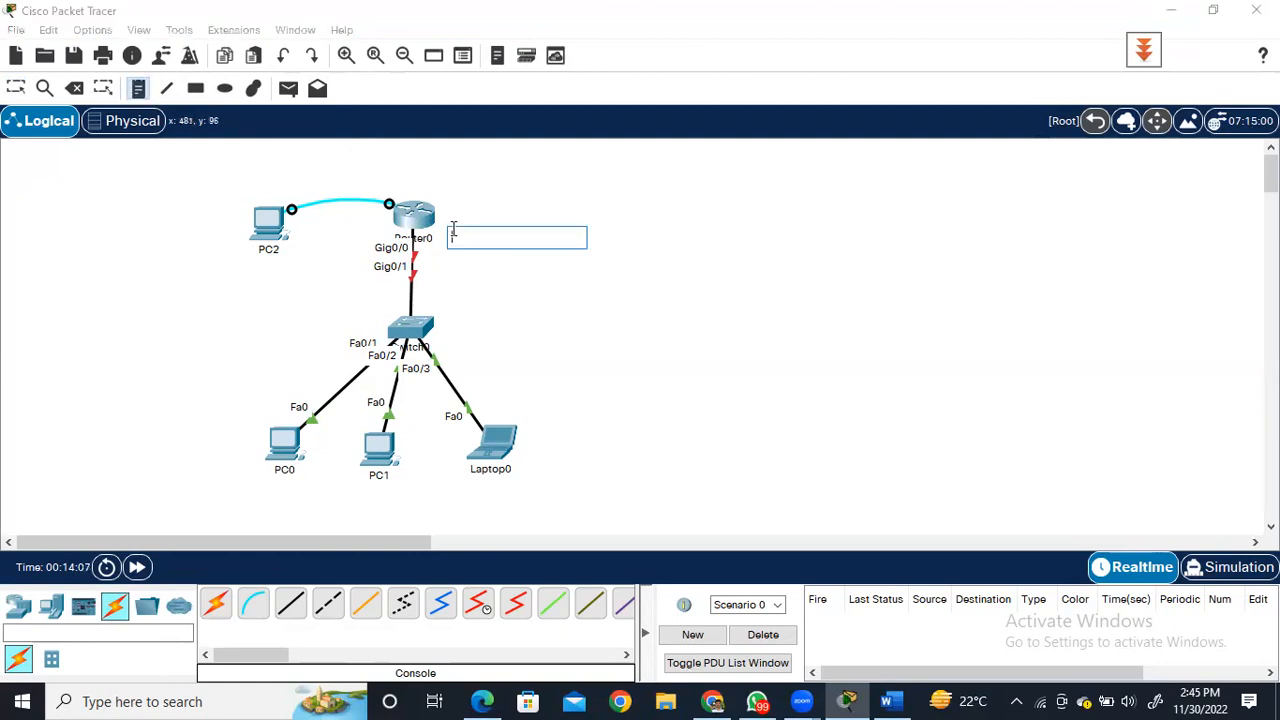
{"action": "type", "text": "192.168.1"}
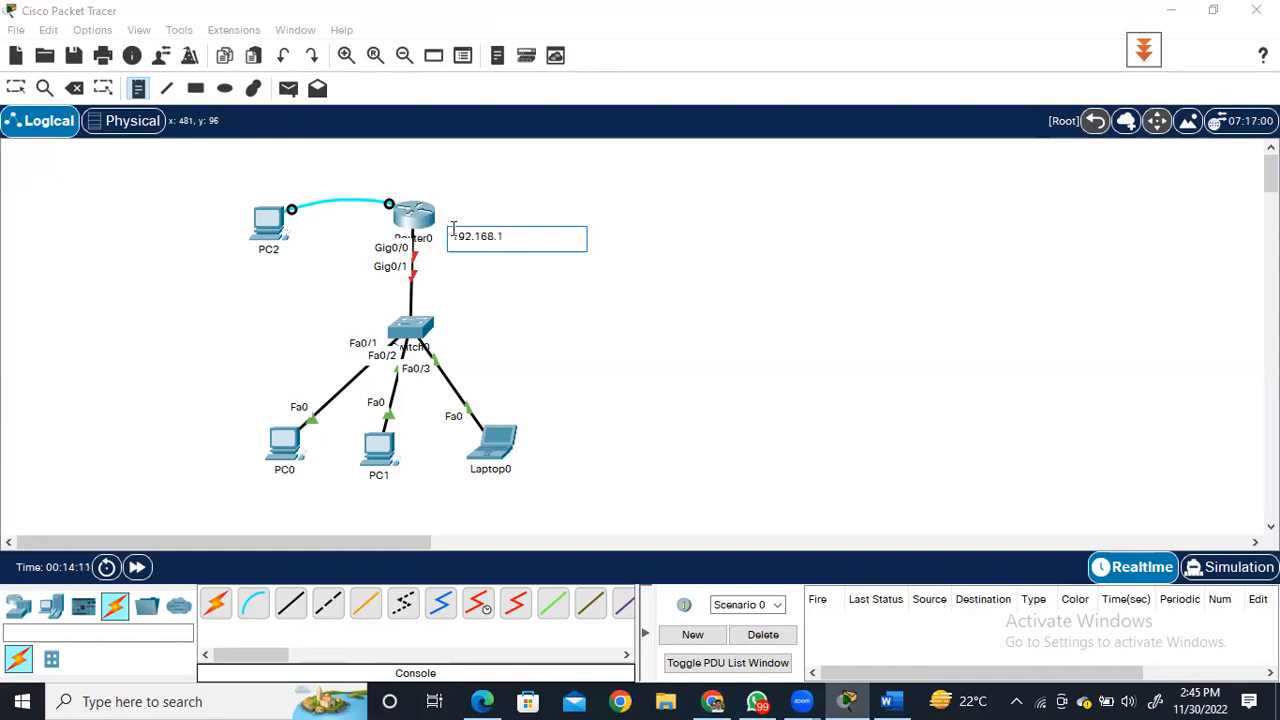
{"action": "type", "text": ".1/24"}
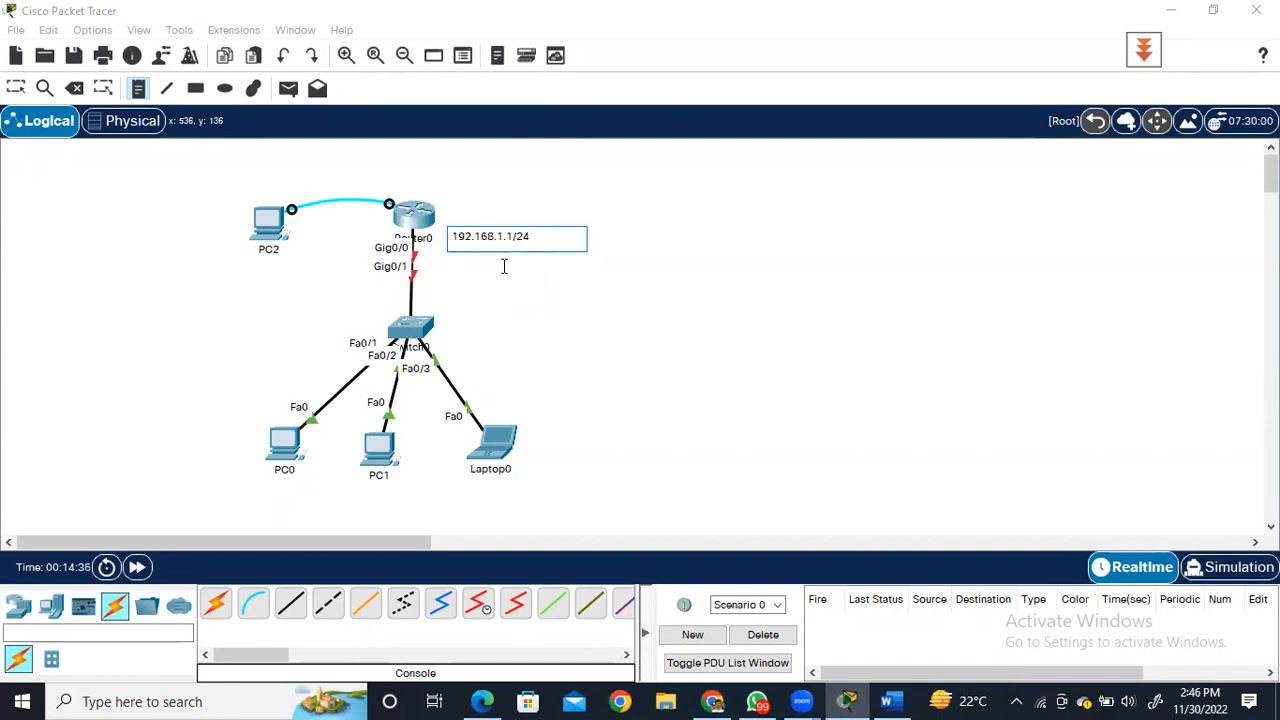
Place a note beside Switch0 labelling it with the address 192.168.1.2/24.
{"action": "left_click", "coordinate": [441, 325]}
{"action": "type", "text": "19"}
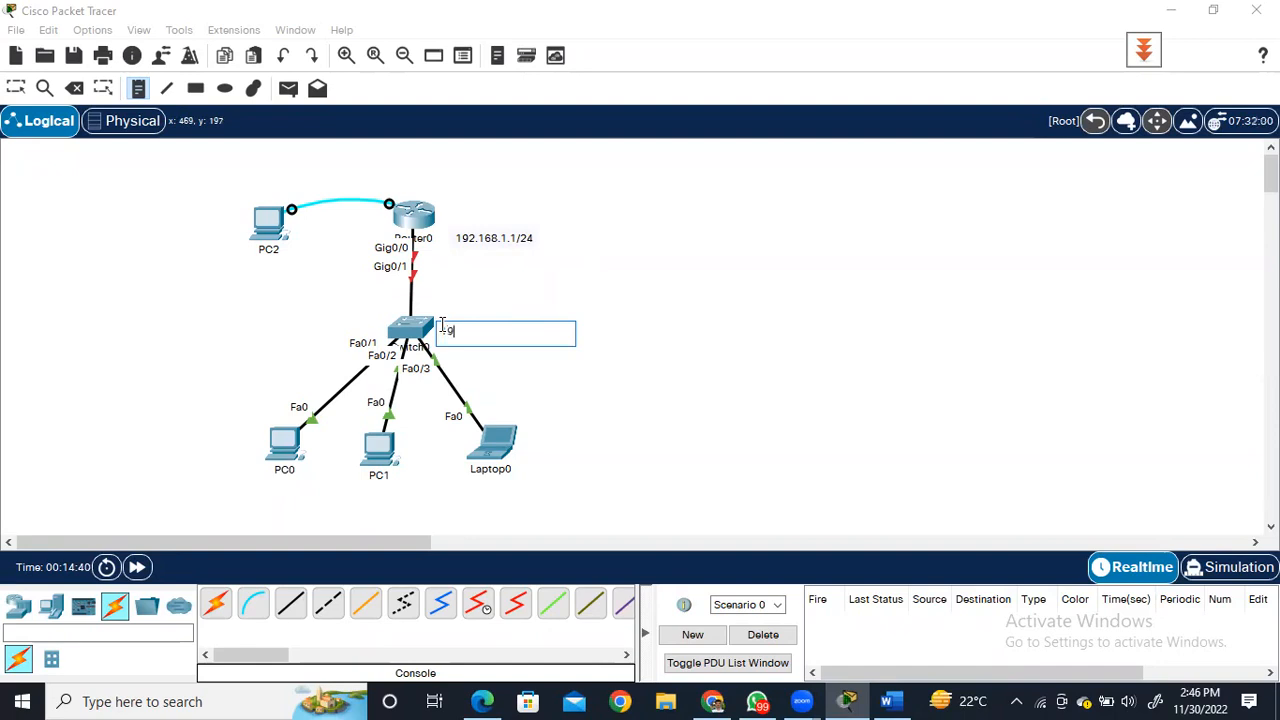
{"action": "type", "text": "2.168.1.2/24"}
Place a note below PC0 labelling it with the address 192.168.1.10/24.
{"action": "left_click", "coordinate": [251, 495]}
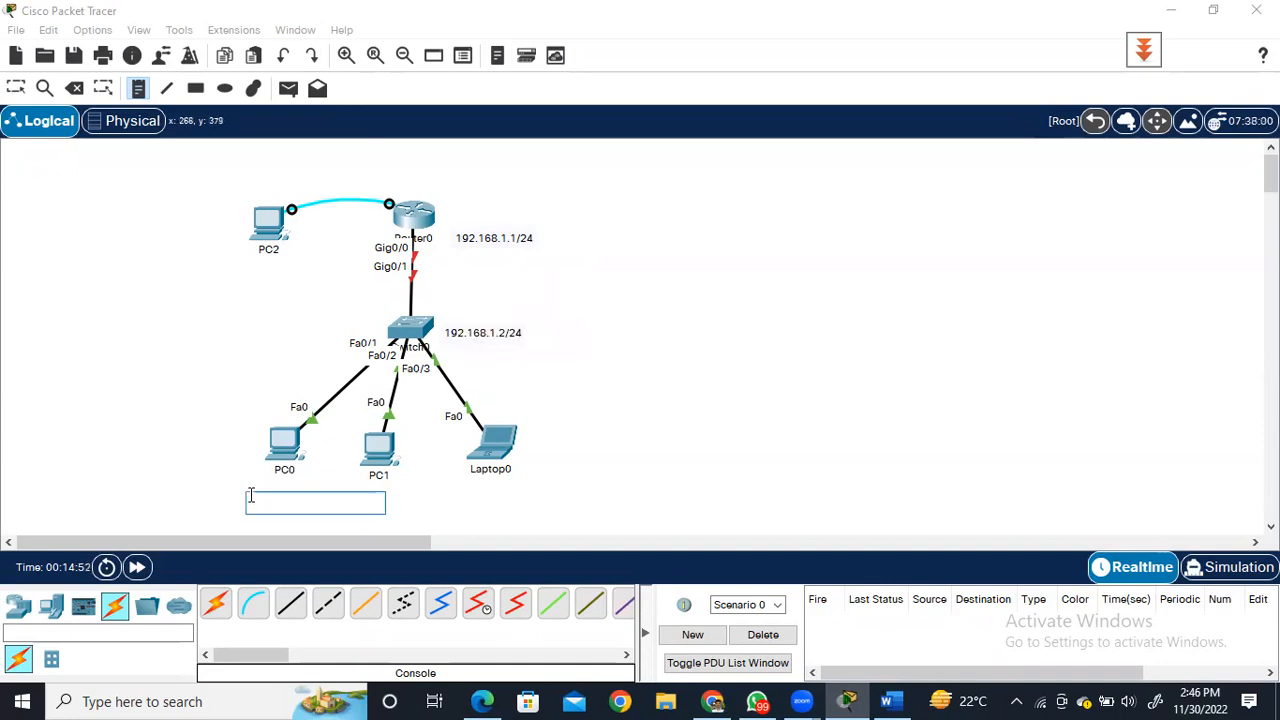
{"action": "type", "text": "192.16"}
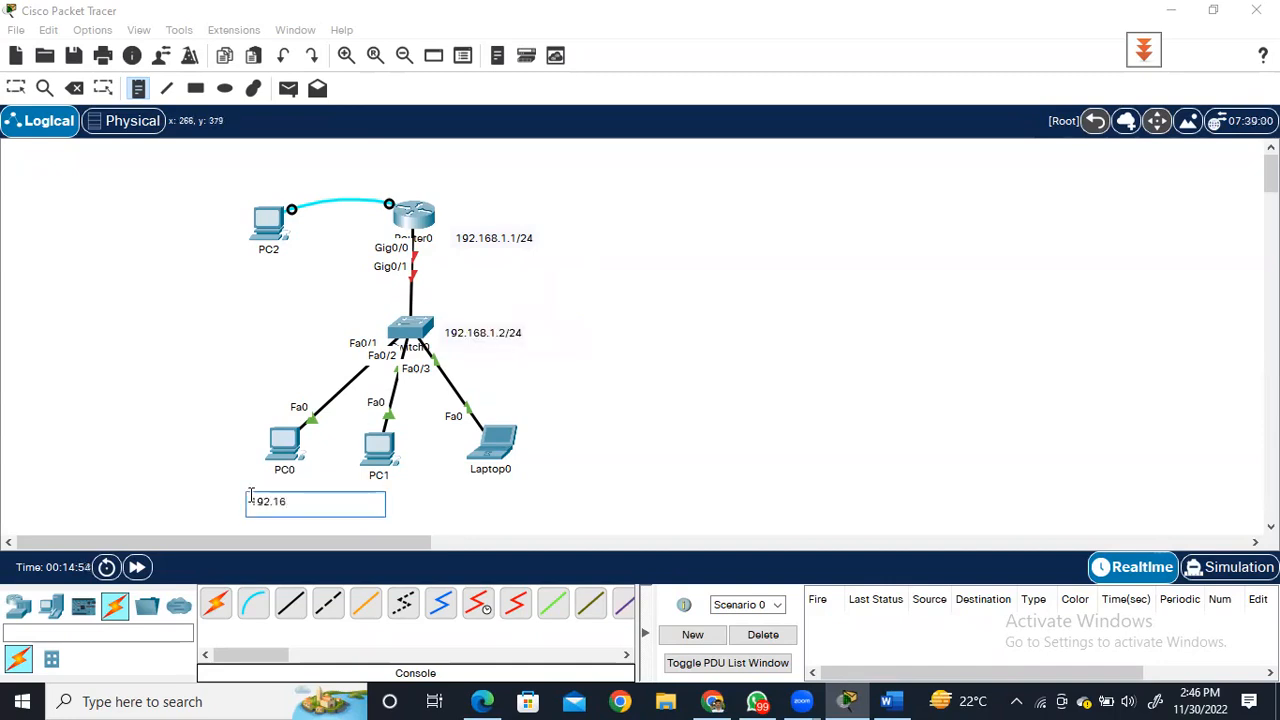
{"action": "type", "text": "8.1.10/24"}
Place a note below PC1 labelling it with the address 192.168.1.11/24.
{"action": "left_click", "coordinate": [365, 487]}
{"action": "type", "text": "192.168.1.11"}
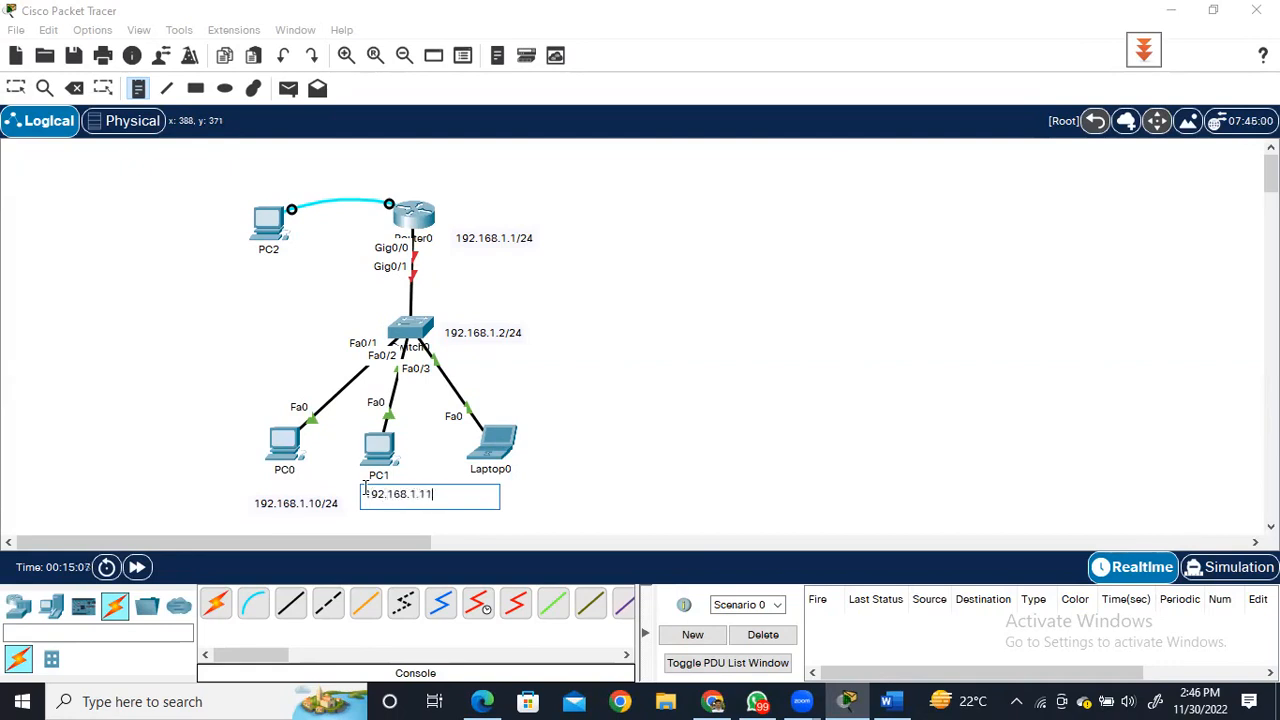
{"action": "type", "text": "/24"}
Place a note beside Laptop0 labelling it with the address 192.168.1.12/24, and leave the note tool.
{"action": "left_click", "coordinate": [526, 452]}
{"action": "type", "text": "192"}
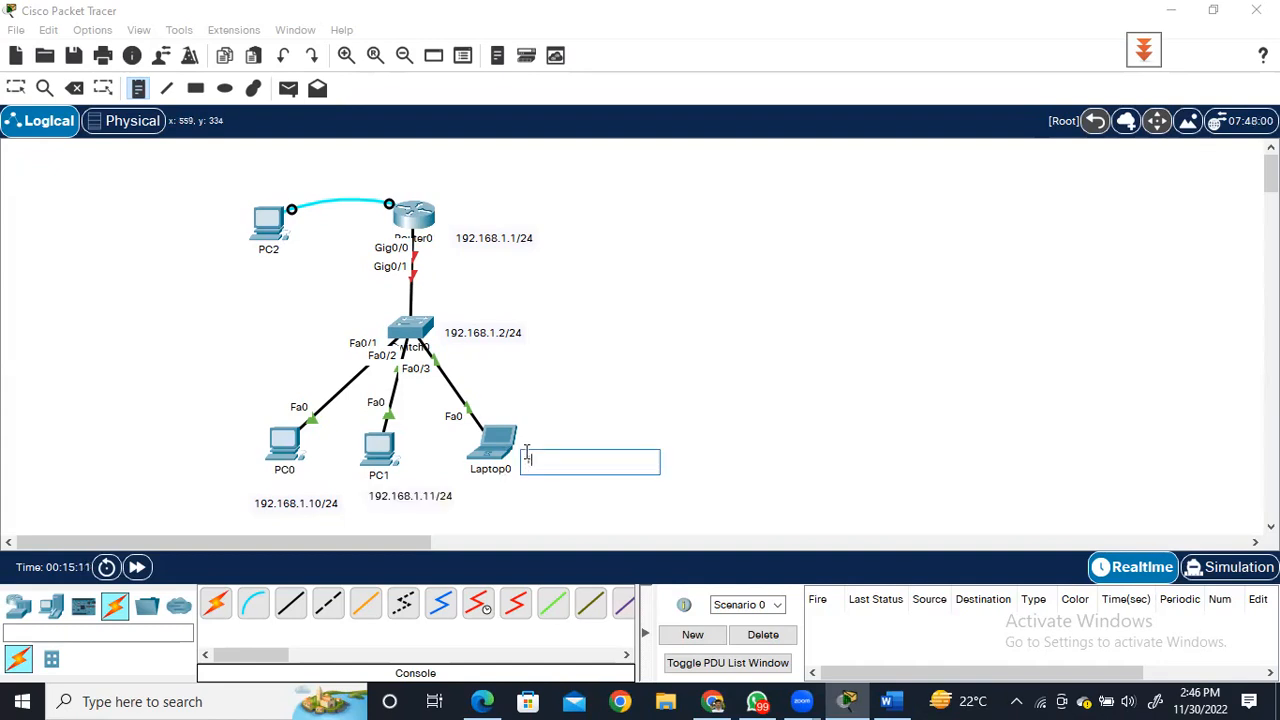
{"action": "type", "text": ".168.1.12/24"}
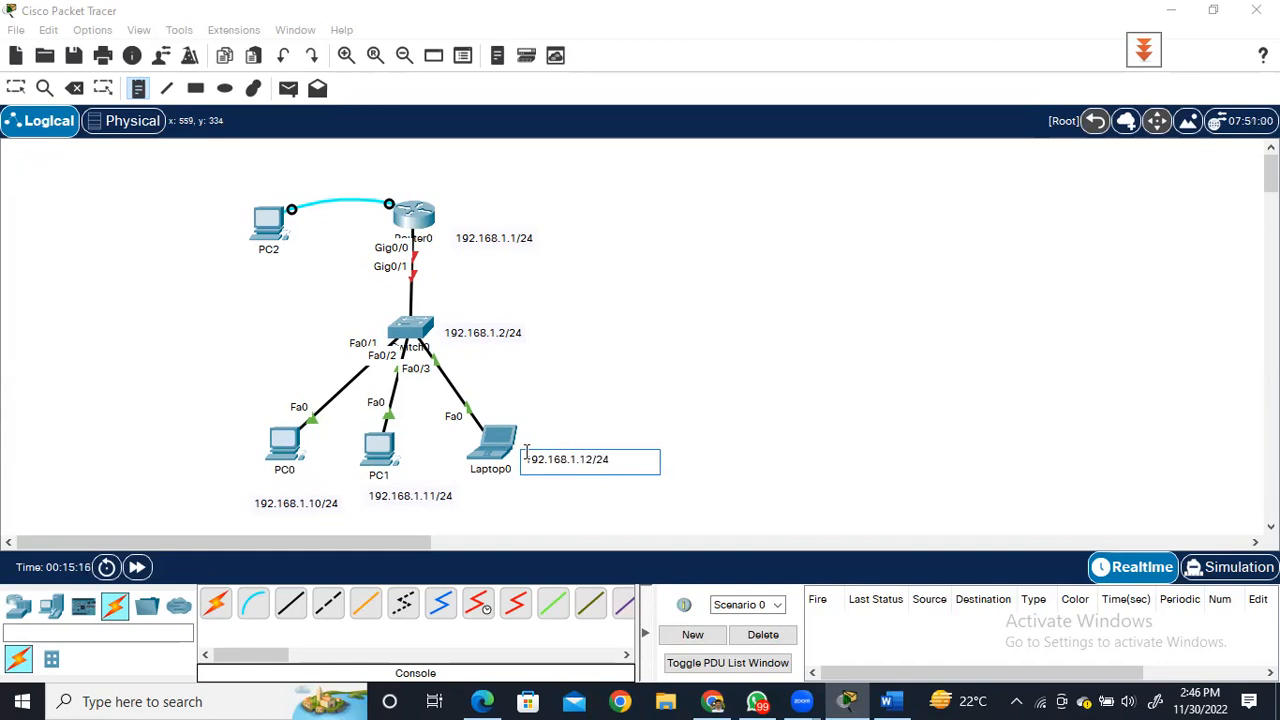
{"action": "left_click", "coordinate": [657, 361]}
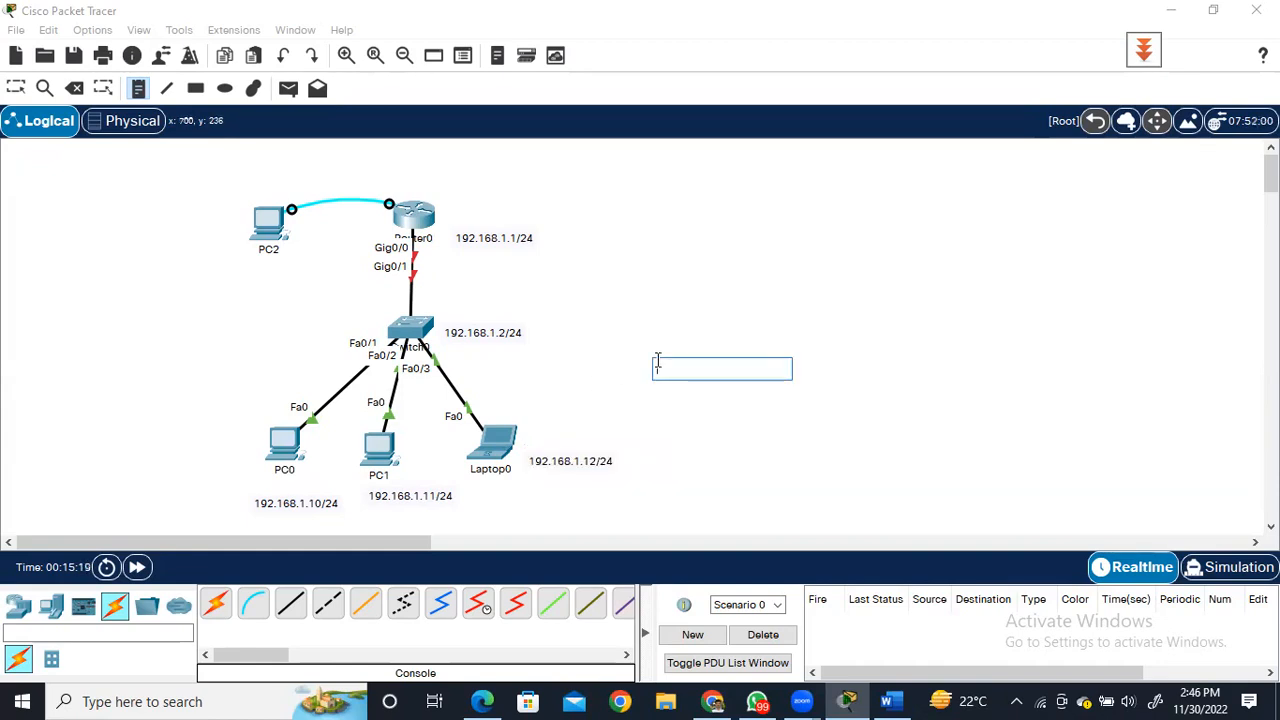
{"action": "key", "text": "Escape"}
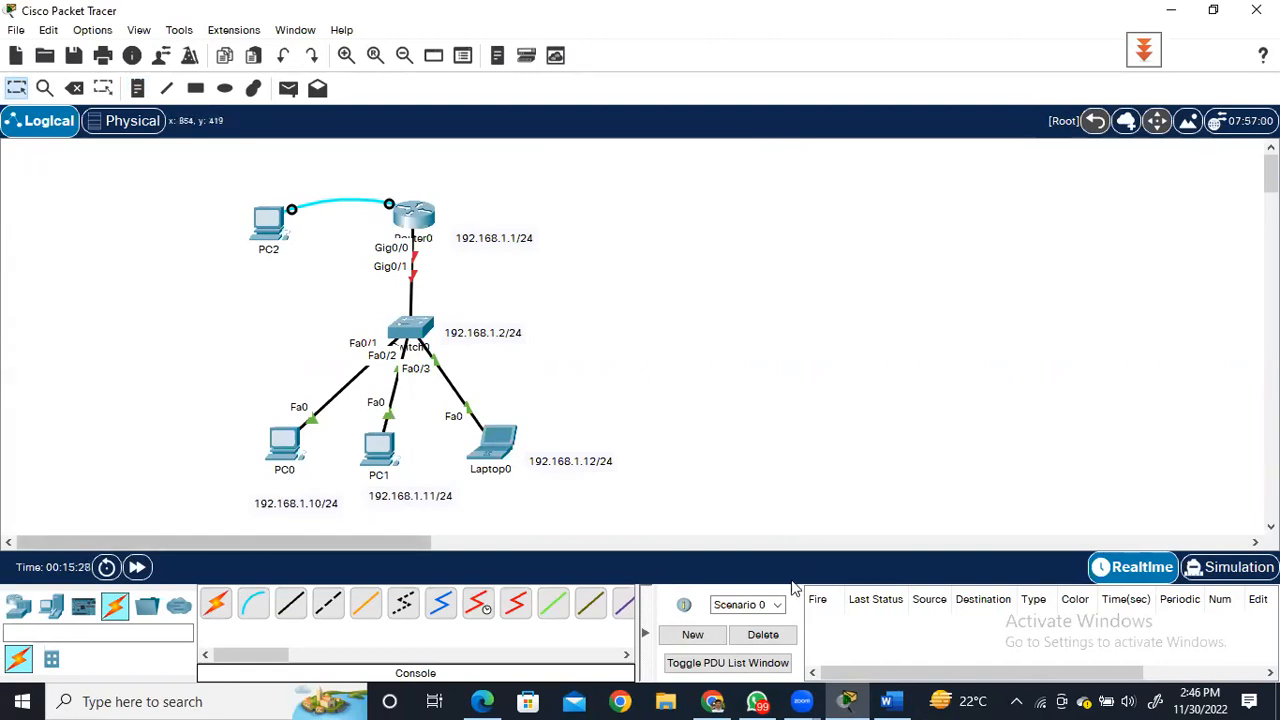
Switch to the Windows network settings and open the adapter options from the Wi-Fi settings.
{"action": "mouse_move", "coordinate": [802, 701]}
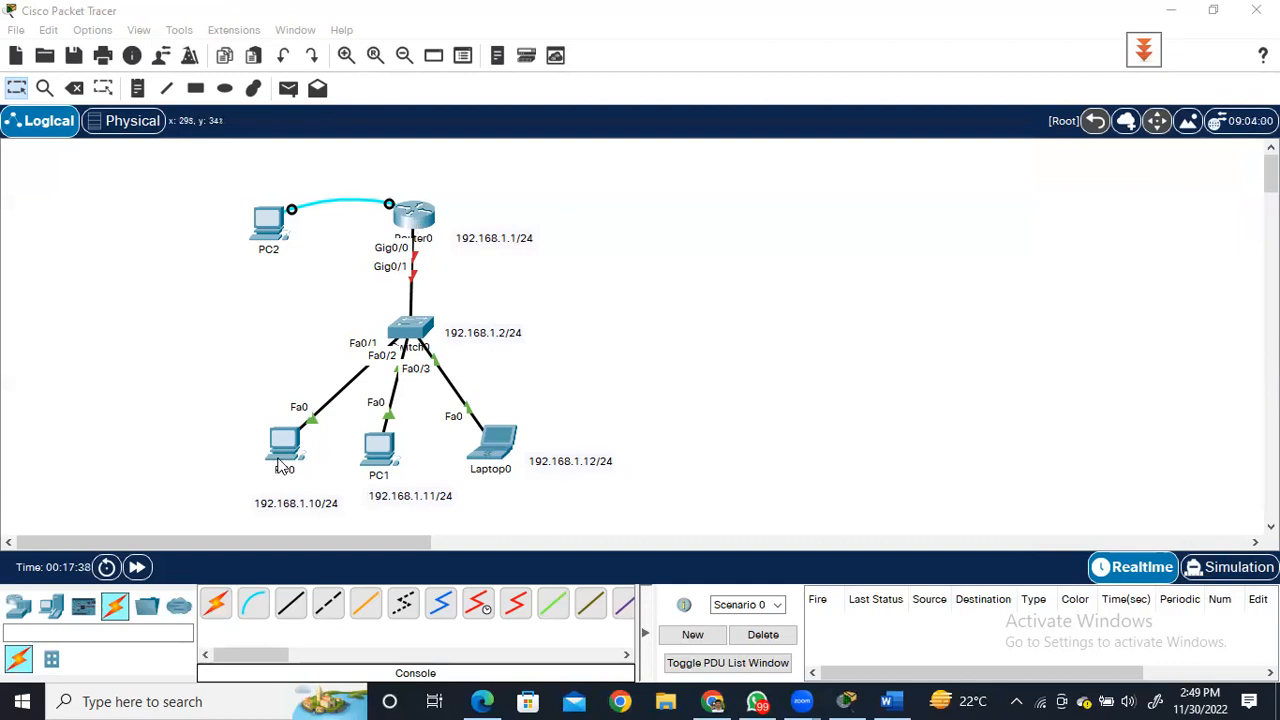
{"action": "left_click", "coordinate": [1041, 700]}
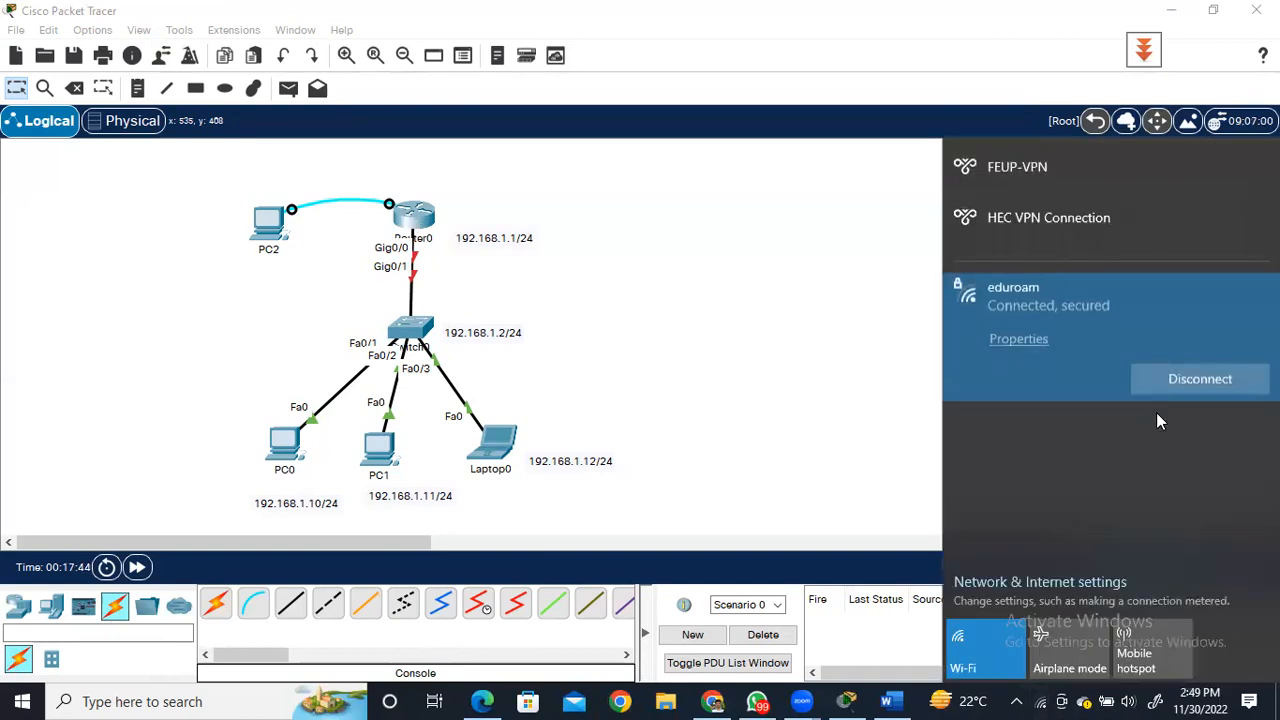
{"action": "left_click", "coordinate": [1068, 583]}
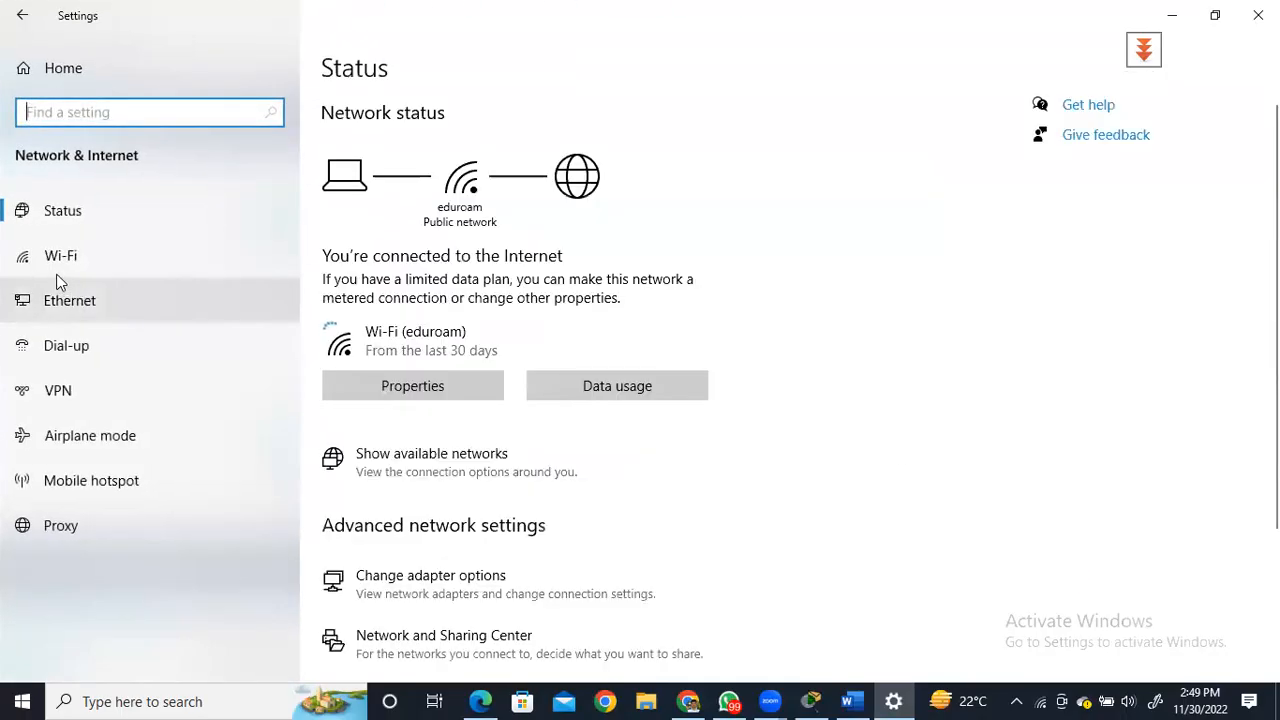
{"action": "left_click", "coordinate": [56, 268]}
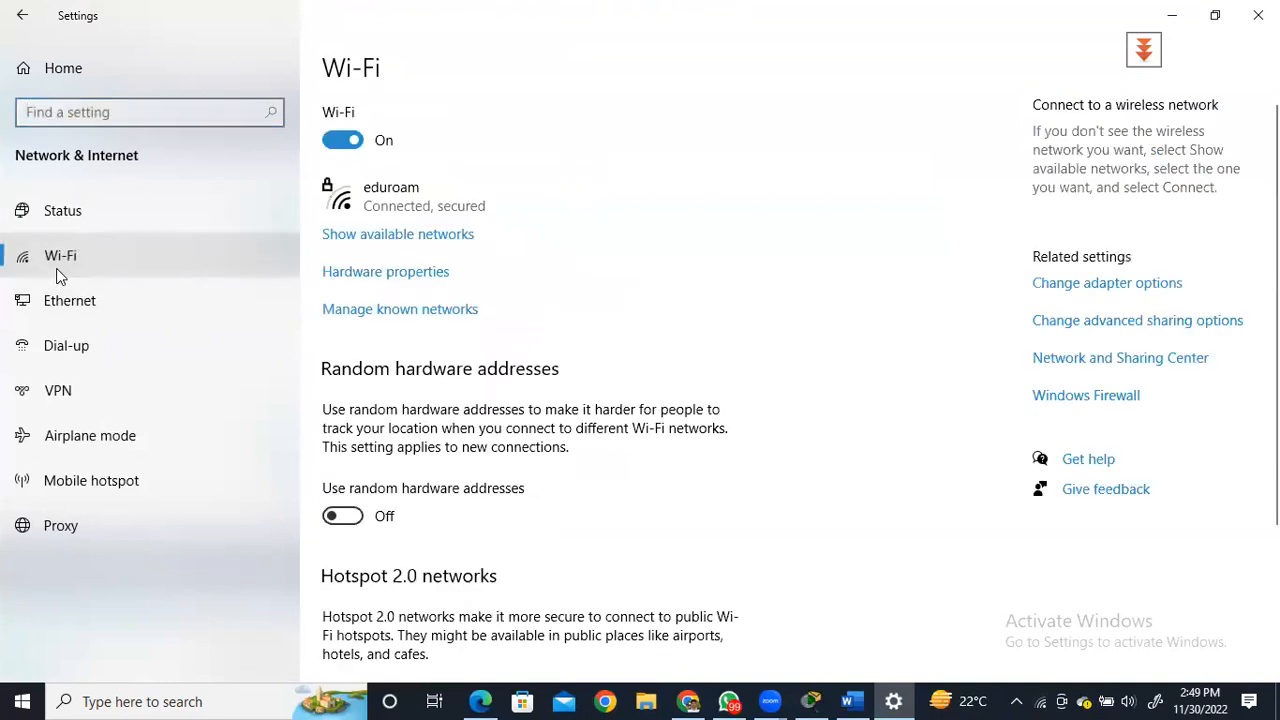
{"action": "left_click", "coordinate": [1061, 285]}
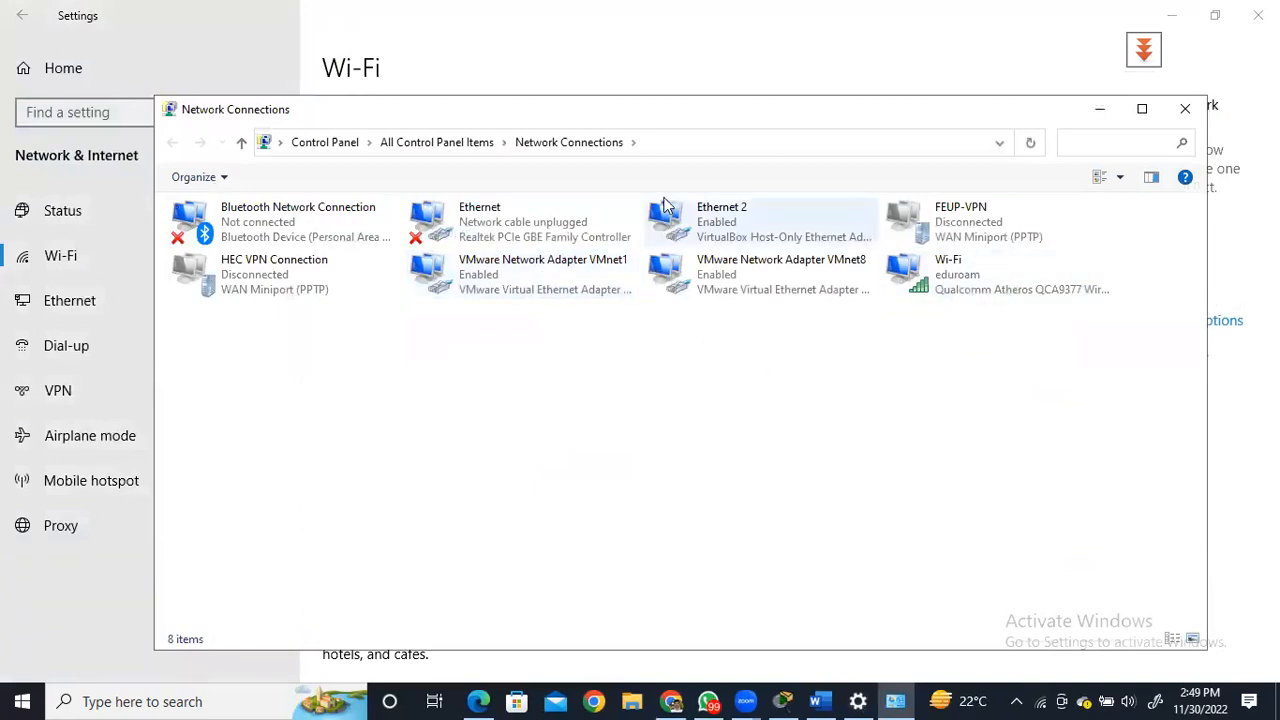
View the Internet Protocol Version 4 (TCP/IPv4) properties of the host computer's Ethernet adapter.
{"action": "left_click", "coordinate": [510, 220]}
{"action": "double_click", "coordinate": [510, 220]}
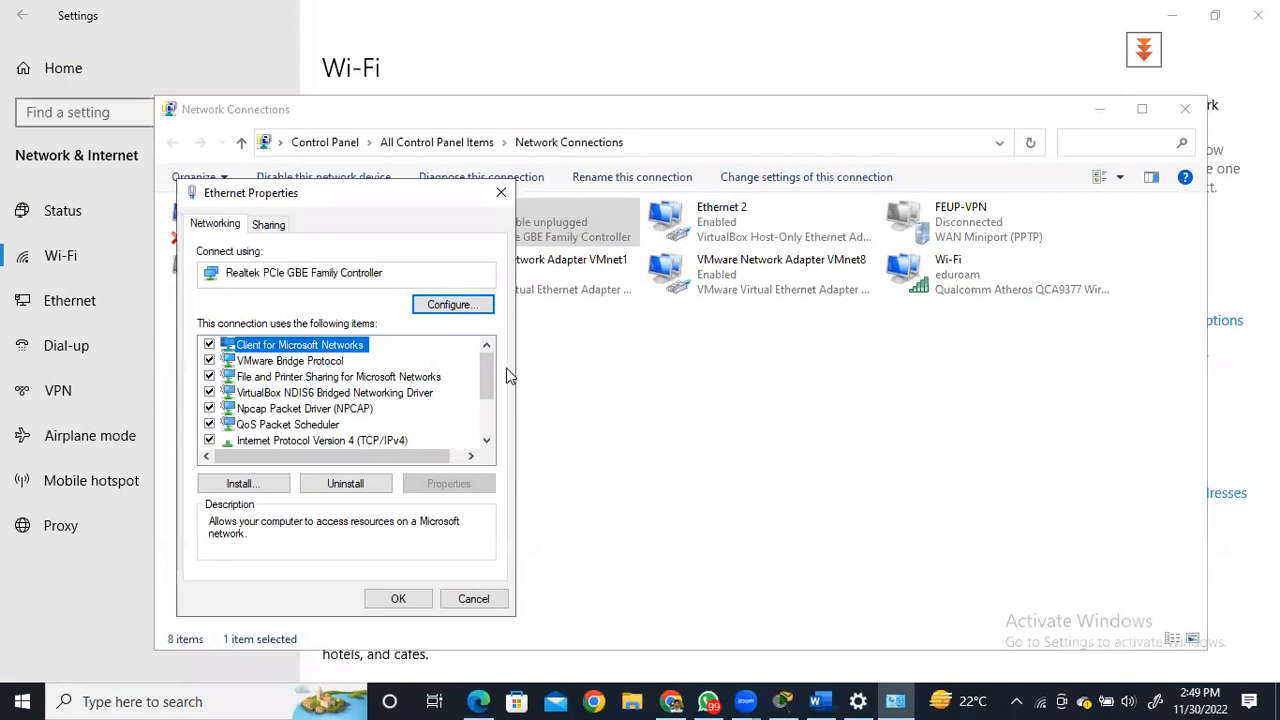
{"action": "scroll", "coordinate": [476, 390], "scroll_direction": "down", "scroll_amount": 1}
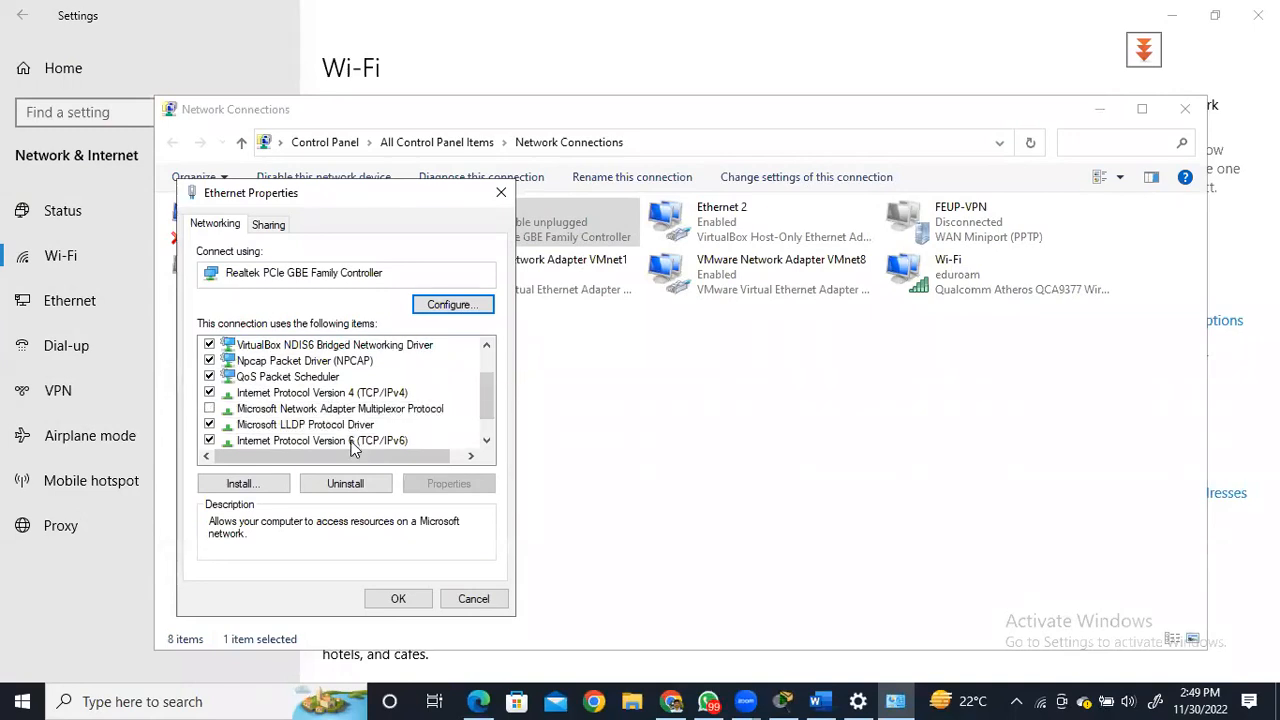
{"action": "double_click", "coordinate": [344, 393]}
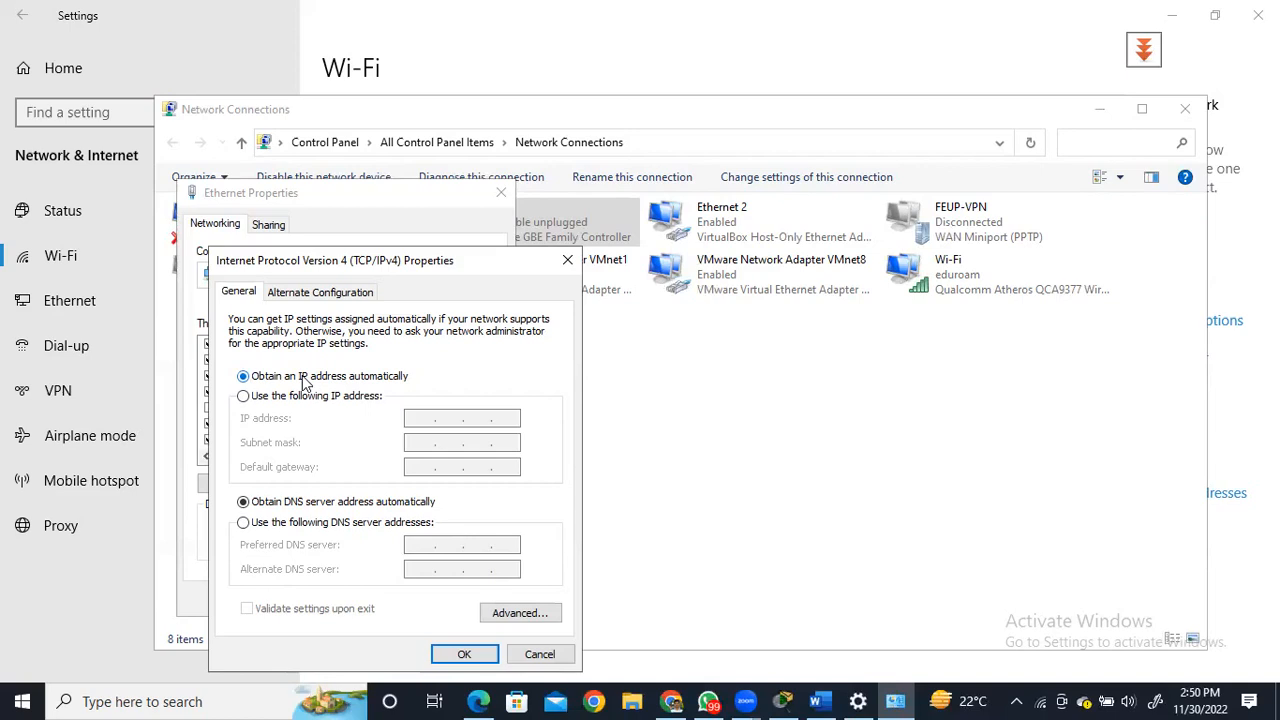
Open a Windows Command Prompt, run ipconfig /all to review the host computer's IP settings, and minimize the window.
{"action": "left_click", "coordinate": [129, 699]}
{"action": "type", "text": "cmd"}
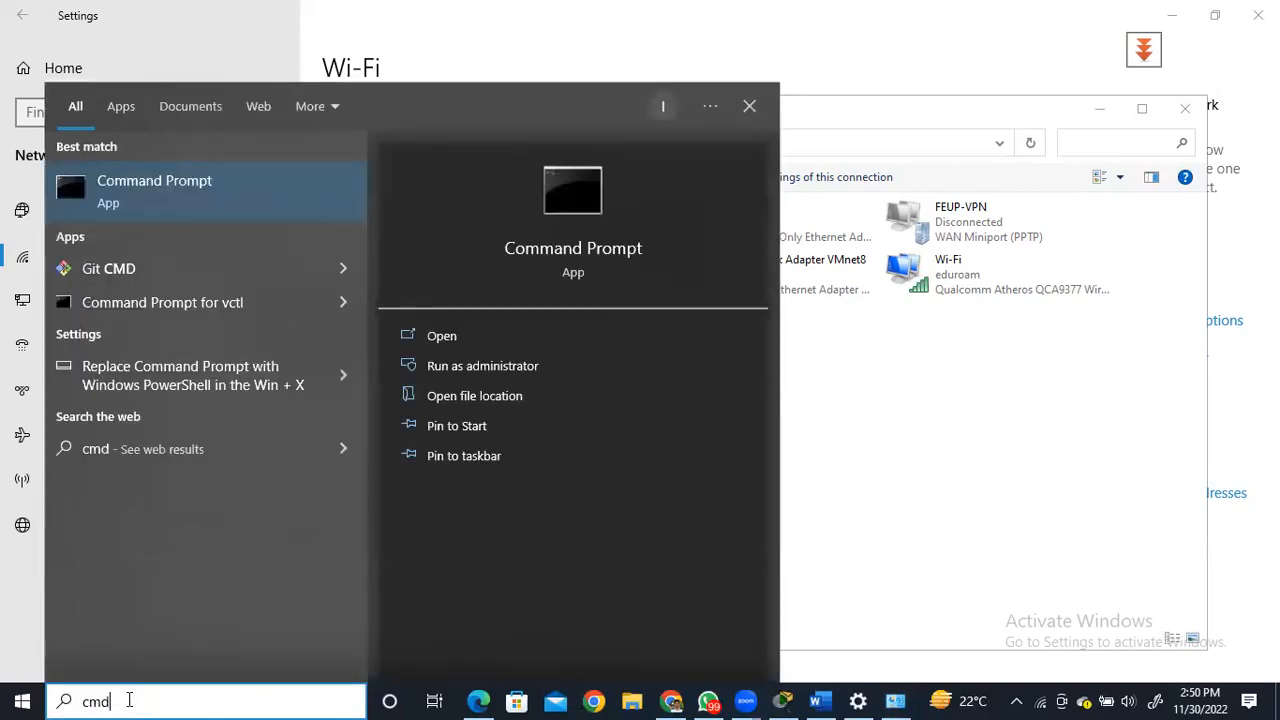
{"action": "key", "text": "Return"}
{"action": "type", "text": "ip"}
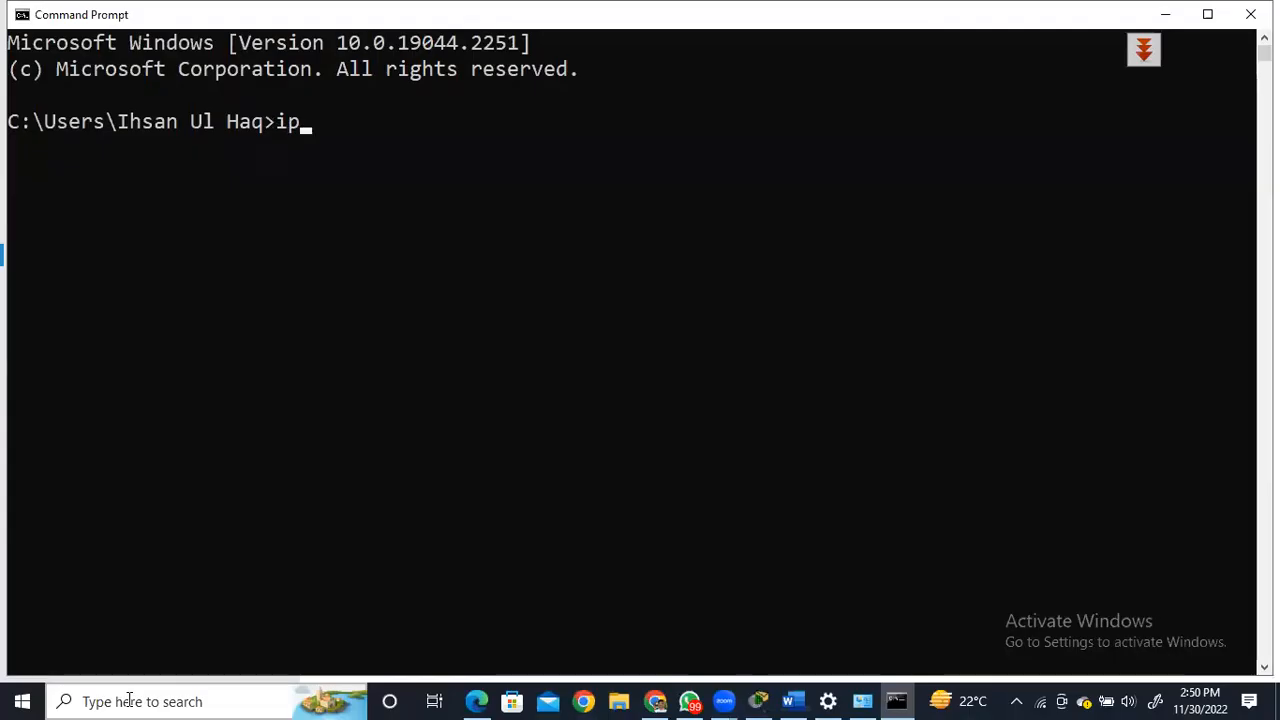
{"action": "type", "text": "config /all"}
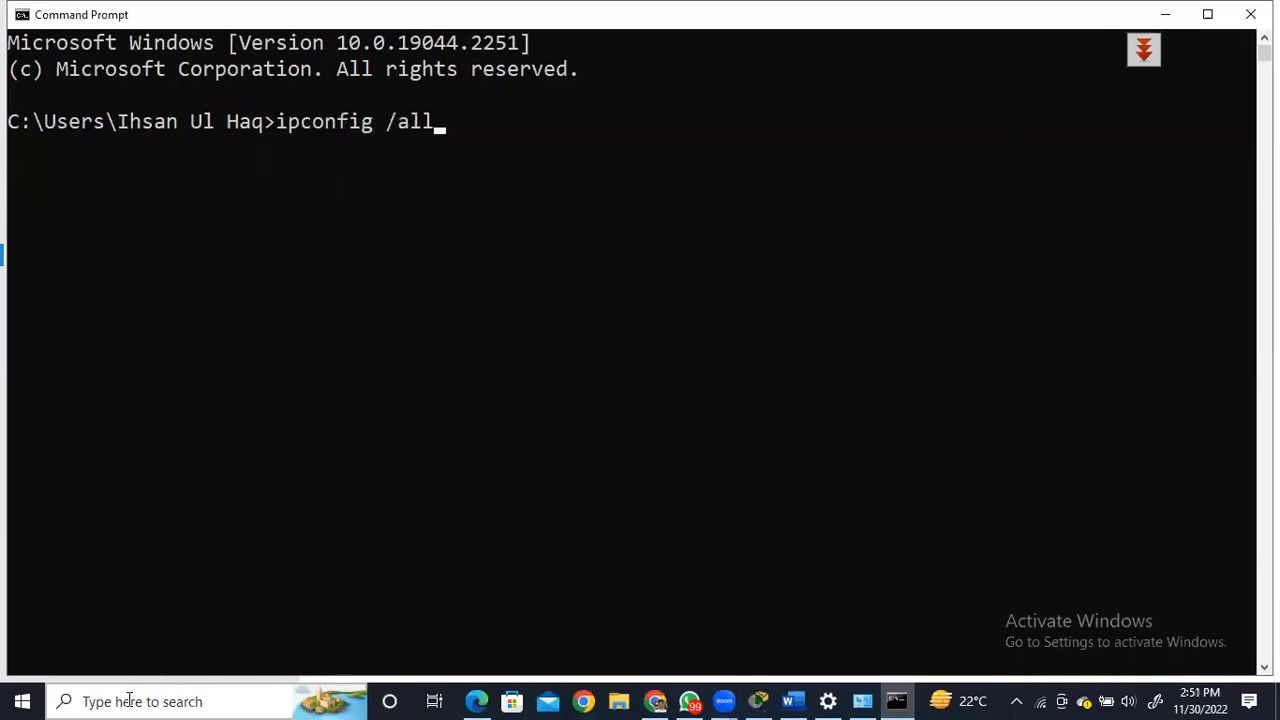
{"action": "key", "text": "Return"}
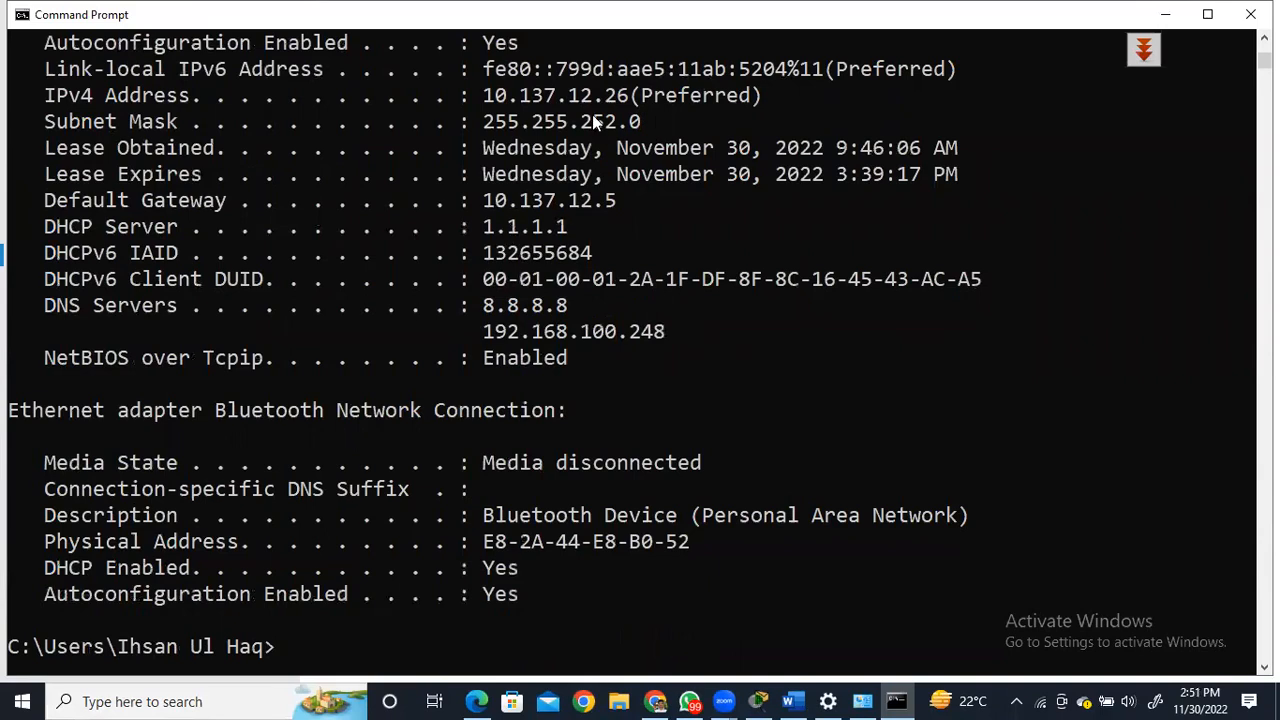
{"action": "left_click", "coordinate": [627, 128]}
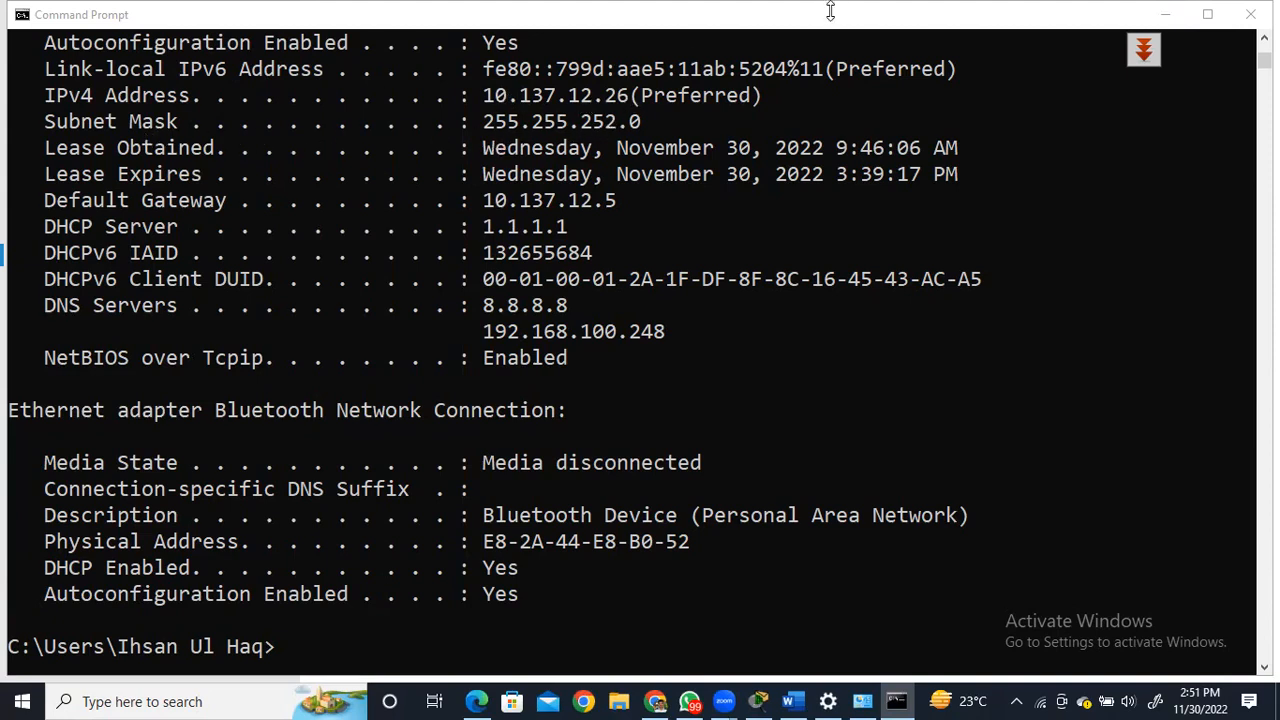
{"action": "left_click", "coordinate": [1164, 15]}
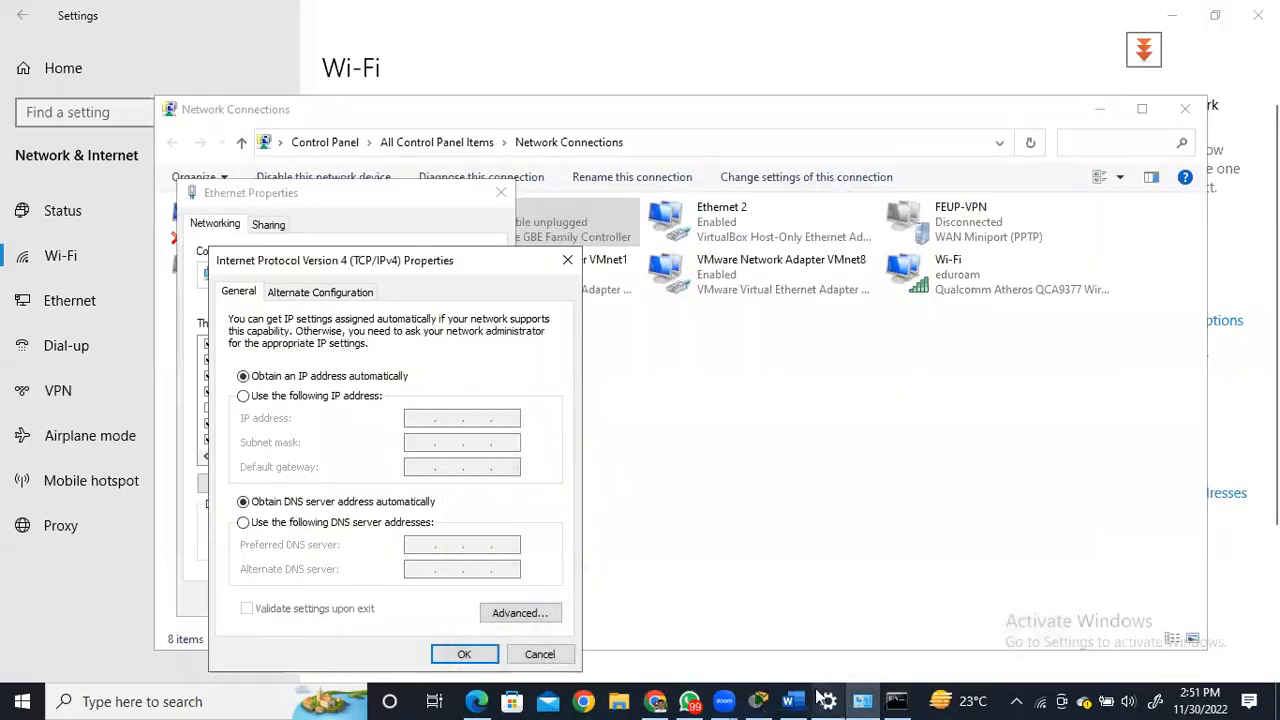
Switch to Packet Tracer and examine the address information of Laptop0 and PC0.
{"action": "left_click", "coordinate": [757, 701]}
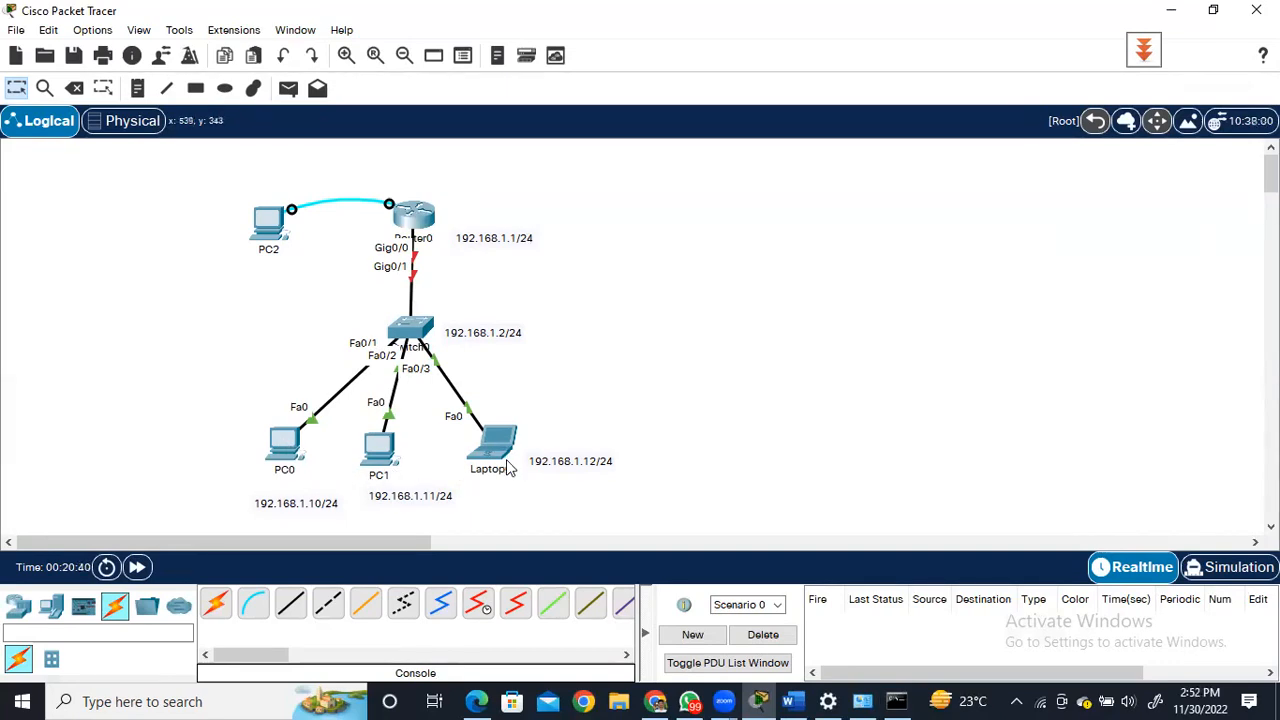
{"action": "mouse_move", "coordinate": [508, 466]}
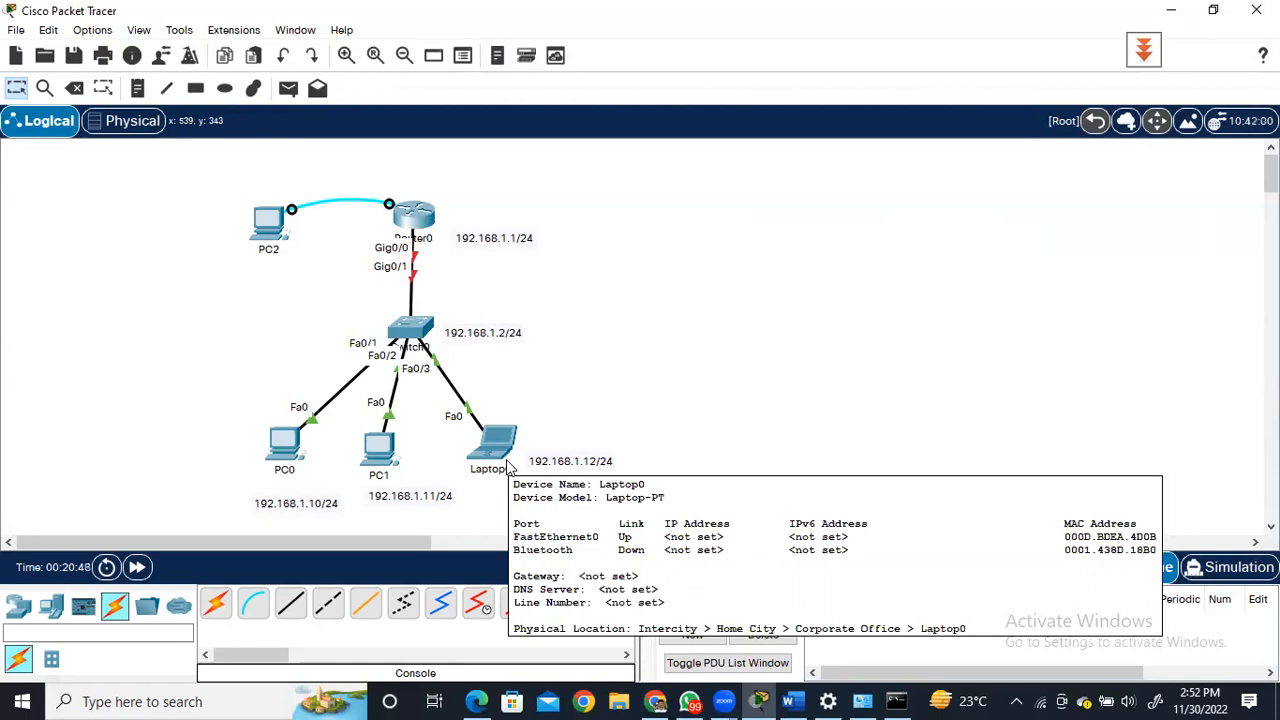
{"action": "mouse_move", "coordinate": [286, 446]}
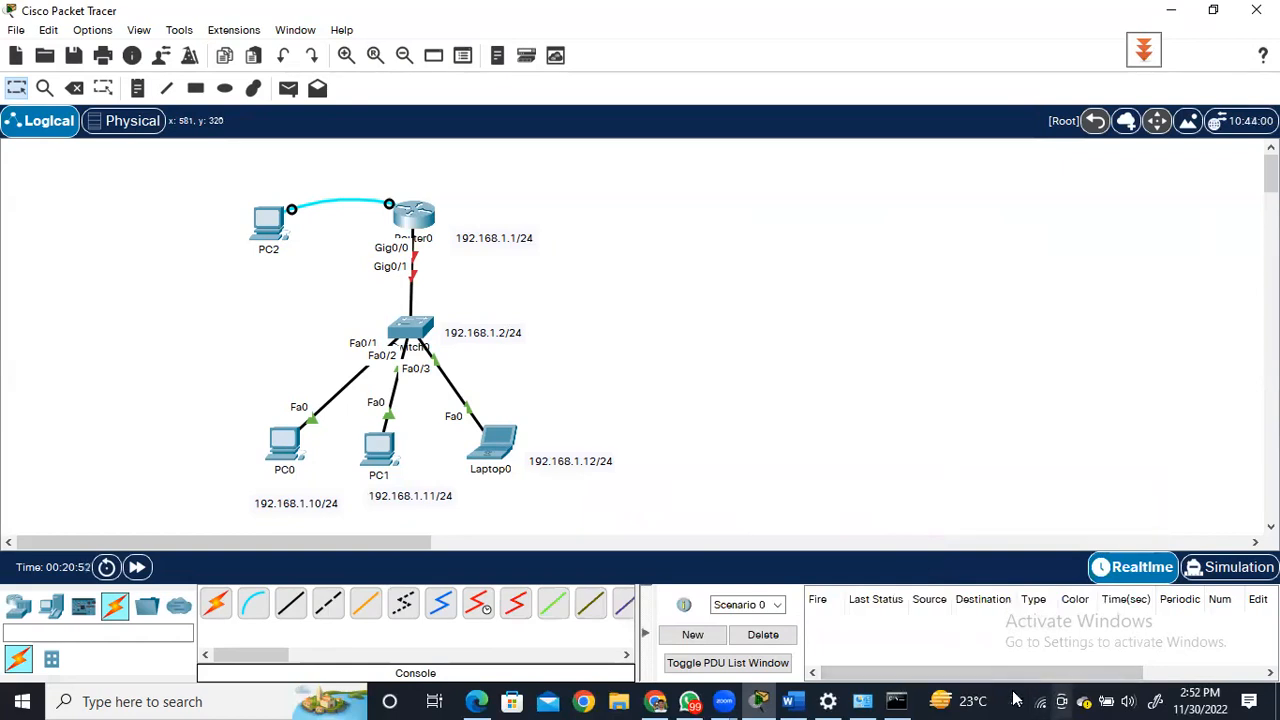
Return to the host's Ethernet IPv4 properties, view the manual address fields, and close all Windows network windows without saving.
{"action": "left_click", "coordinate": [830, 701]}
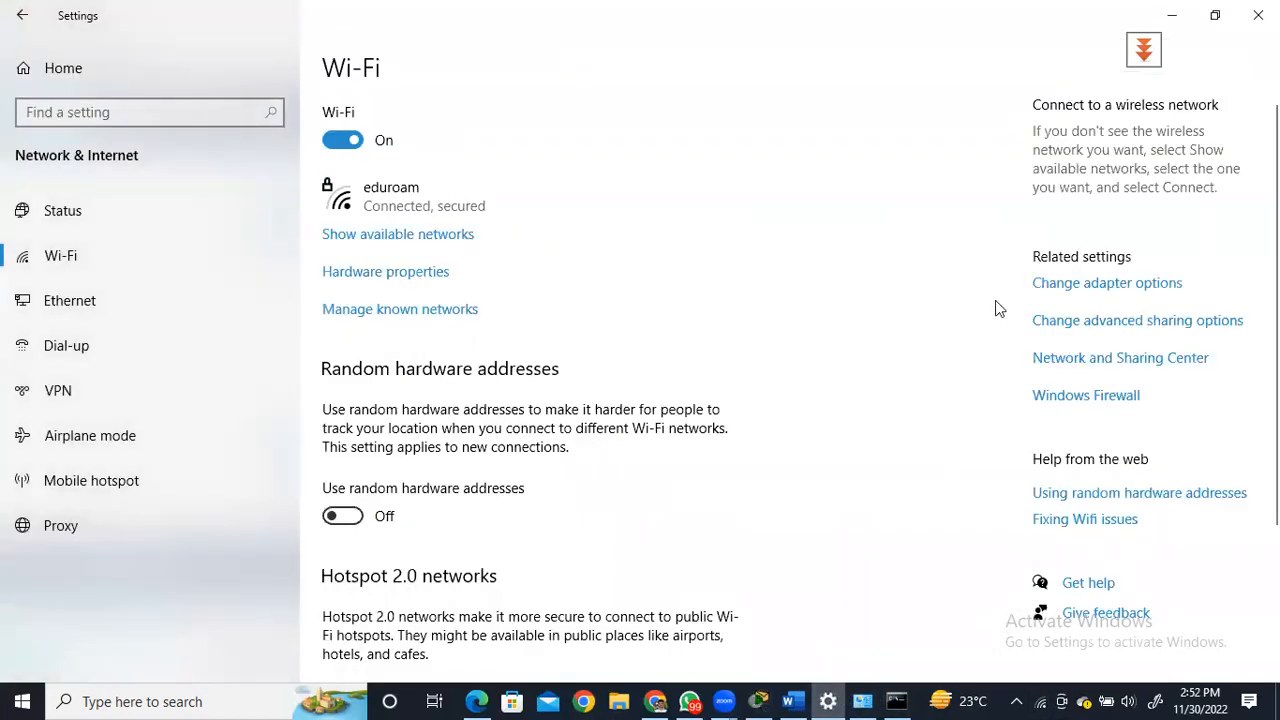
{"action": "left_click", "coordinate": [1119, 286]}
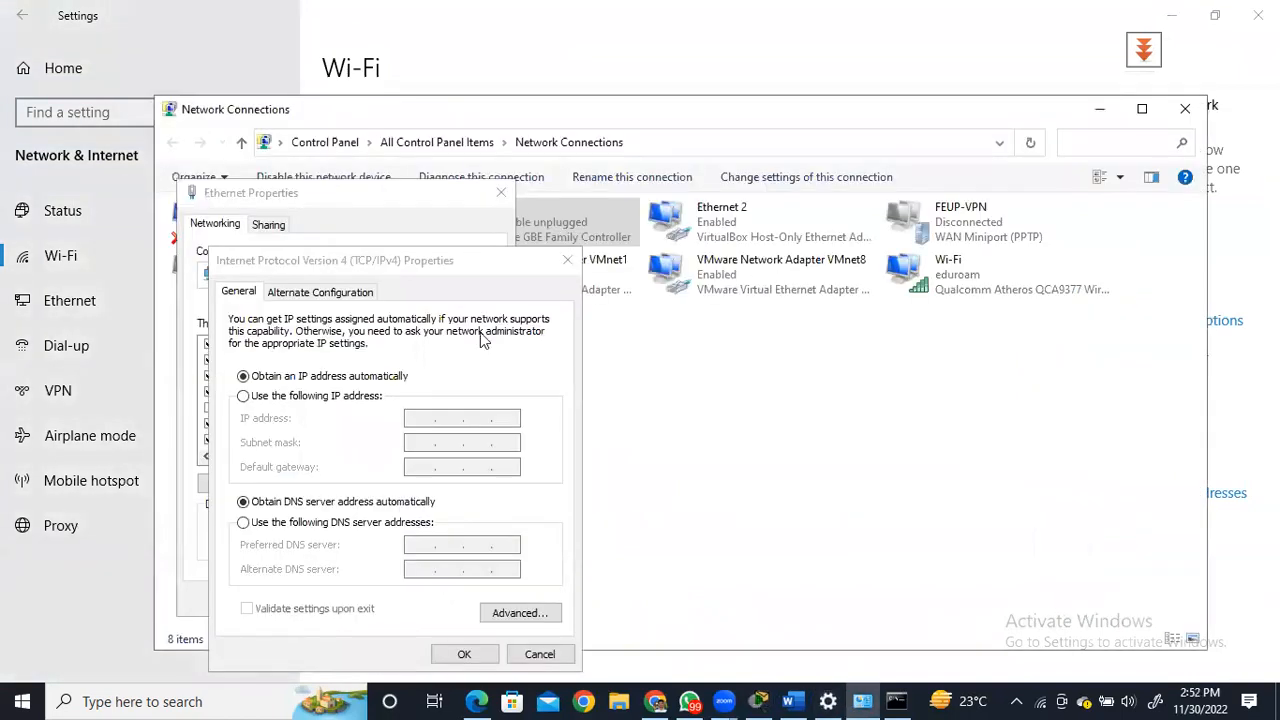
{"action": "left_click", "coordinate": [322, 396]}
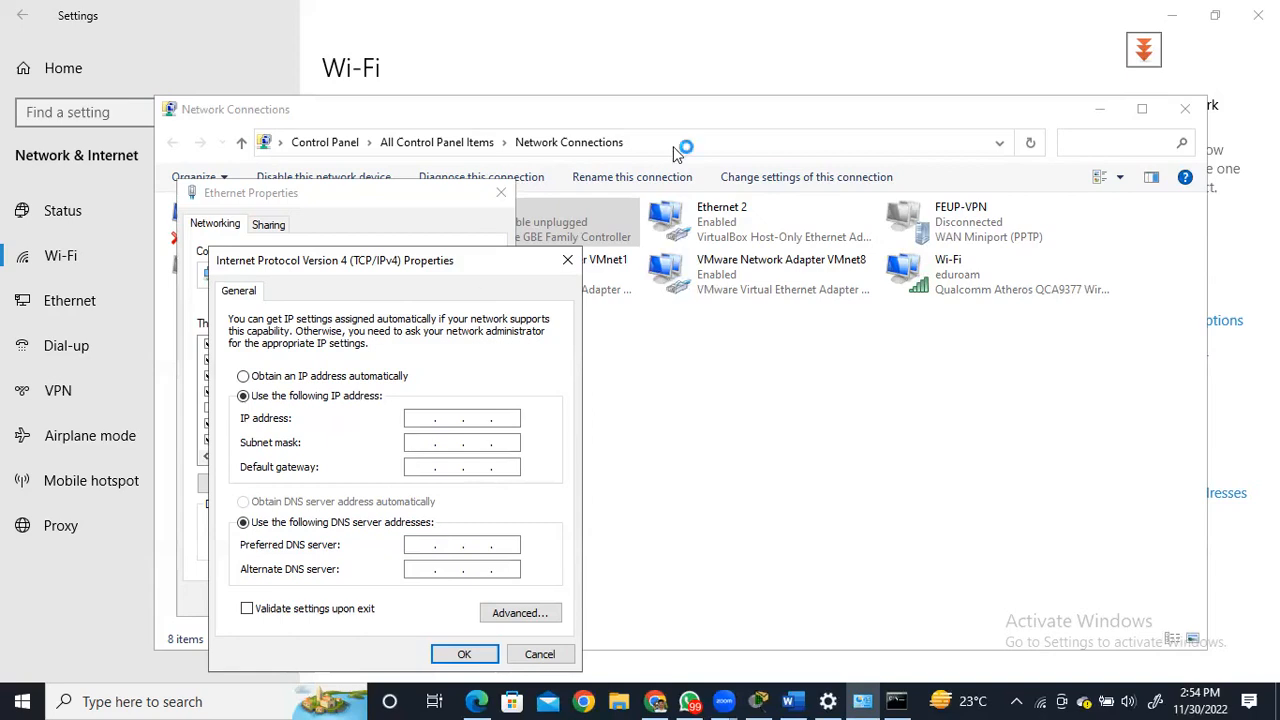
{"action": "left_click", "coordinate": [568, 256]}
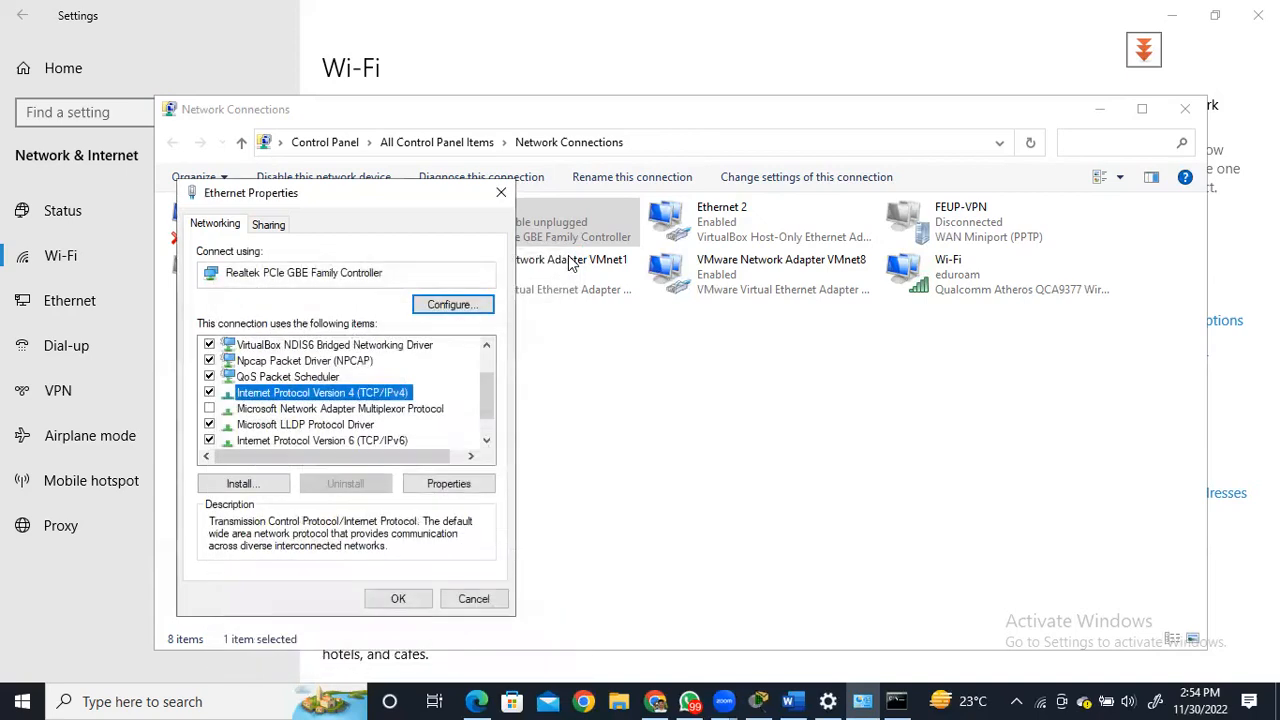
{"action": "left_click", "coordinate": [501, 192]}
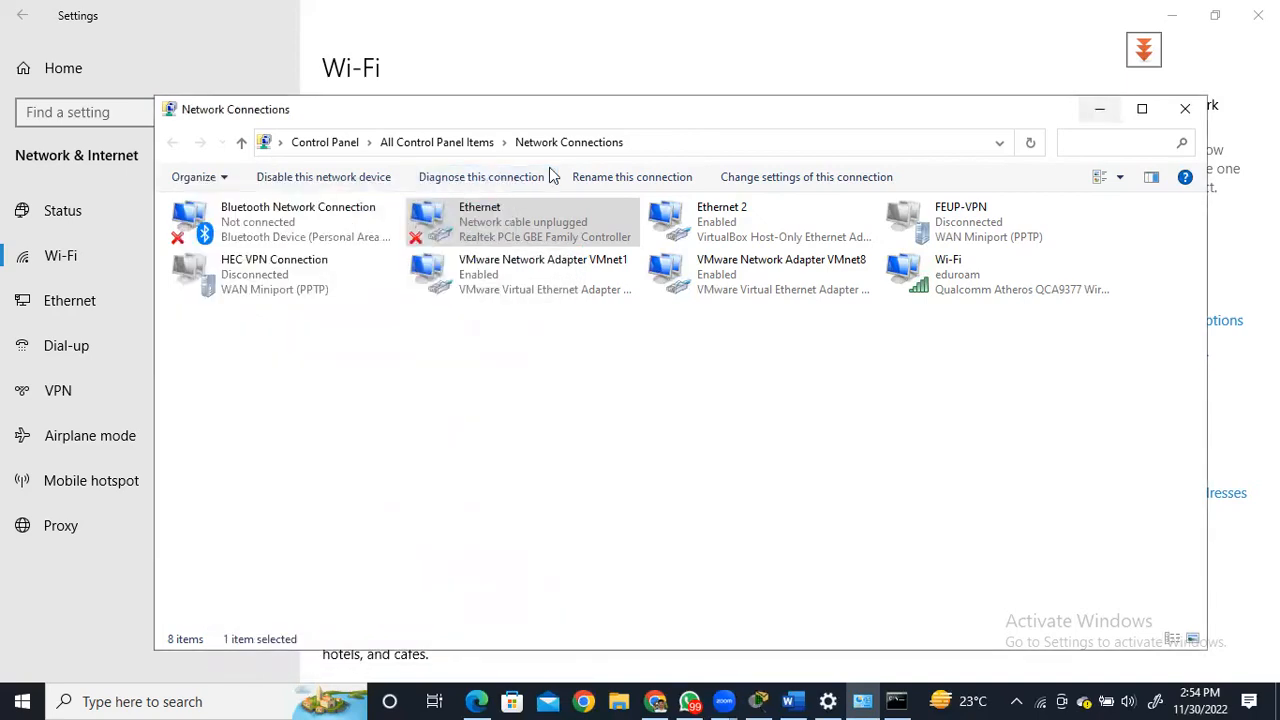
{"action": "left_click", "coordinate": [1185, 108]}
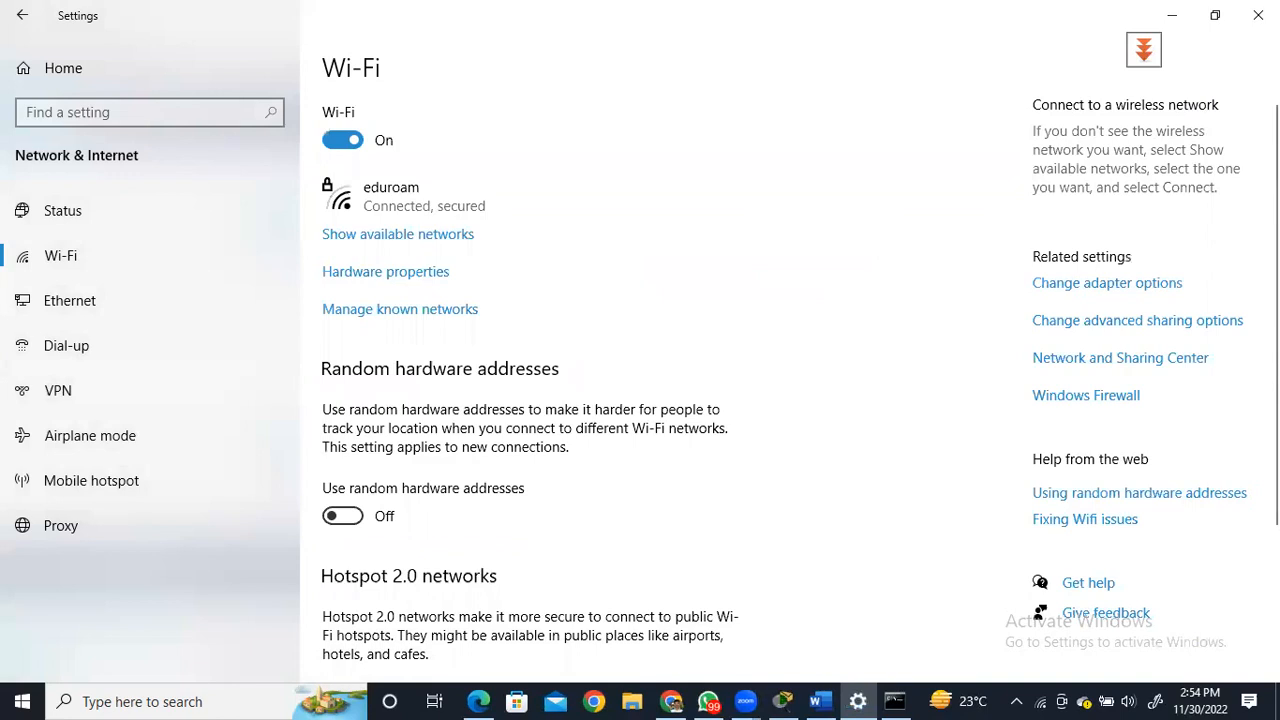
{"action": "left_click", "coordinate": [1258, 15]}
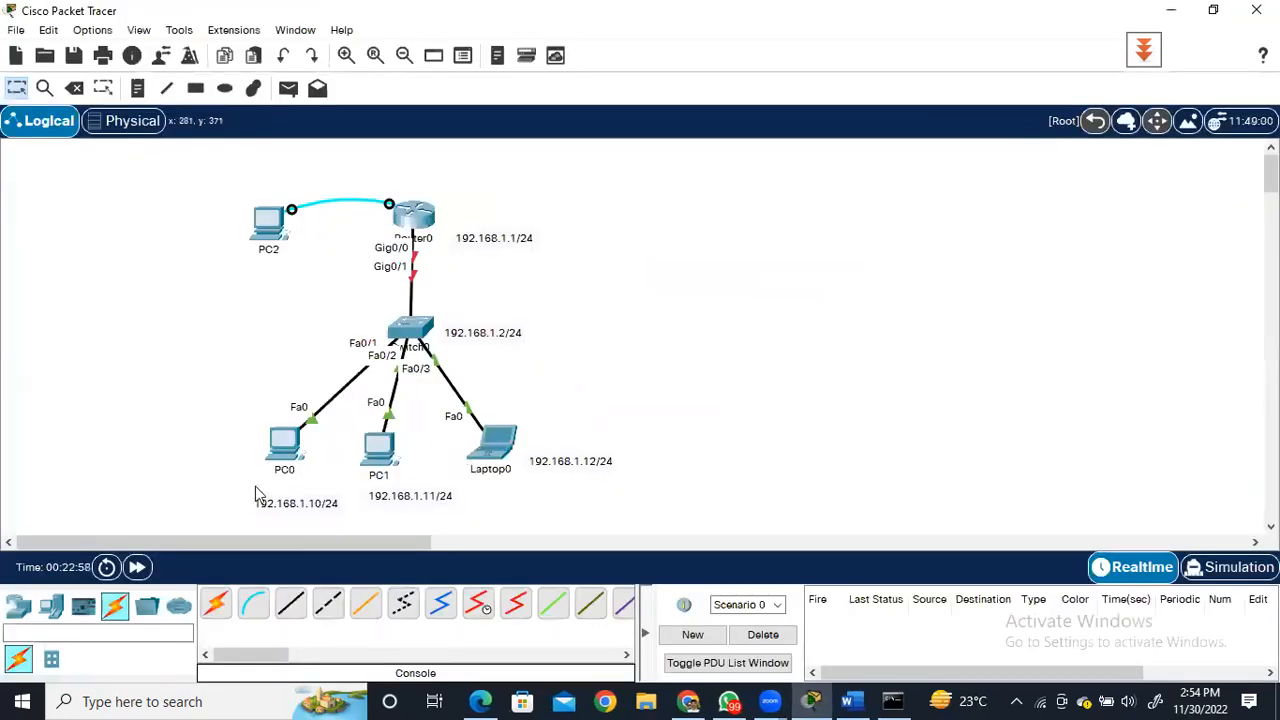
Open PC0's IP Configuration and review its IPv4 address, subnet mask, default gateway and DNS server fields.
{"action": "left_click", "coordinate": [287, 442]}
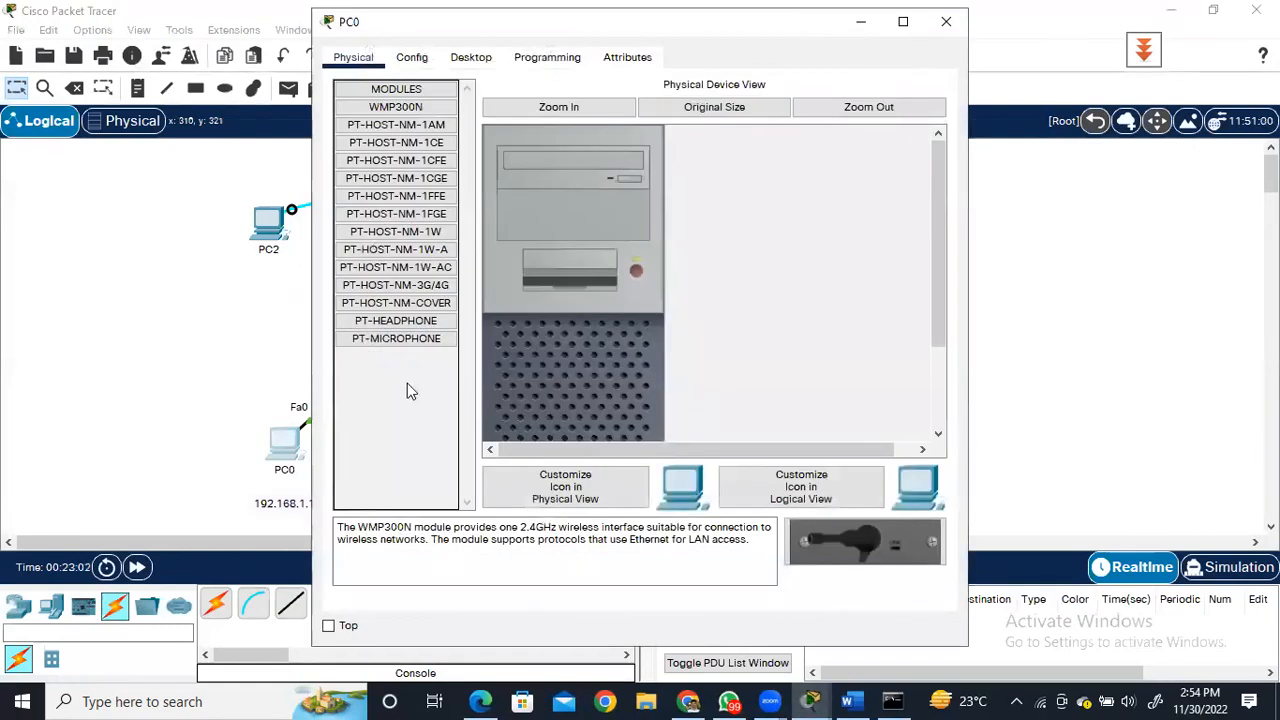
{"action": "left_click", "coordinate": [471, 57]}
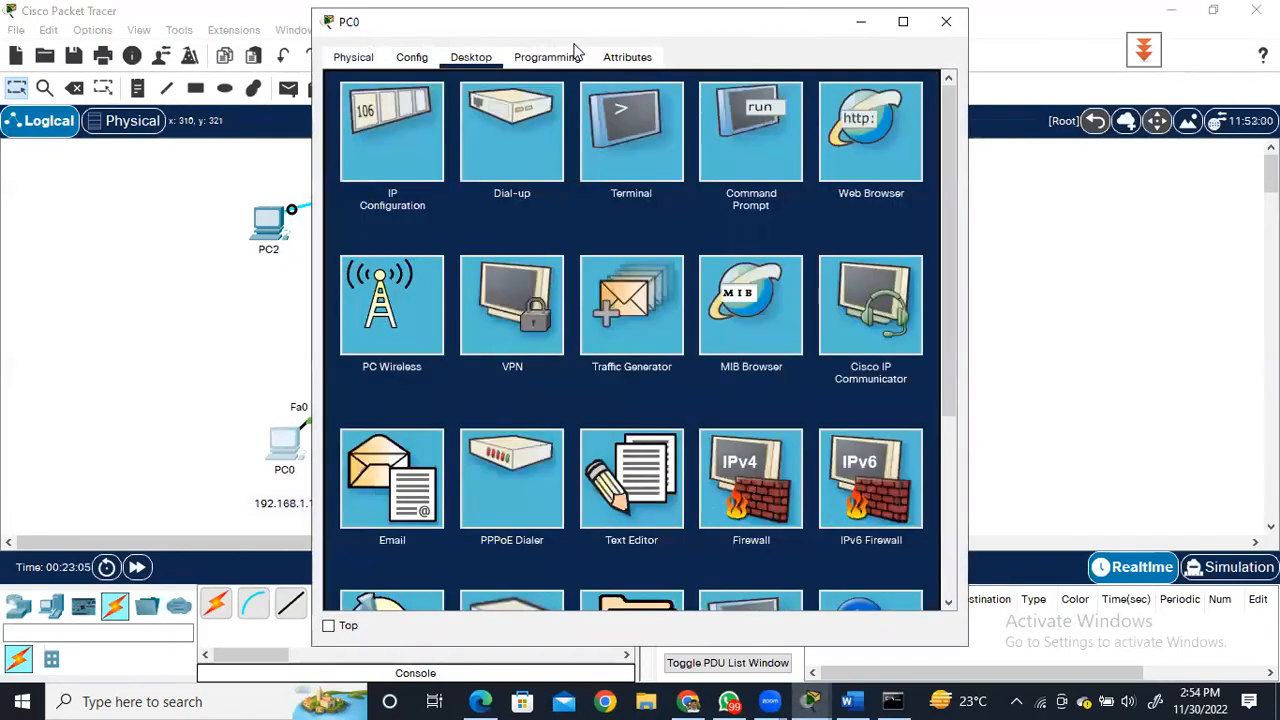
{"action": "left_click", "coordinate": [388, 143]}
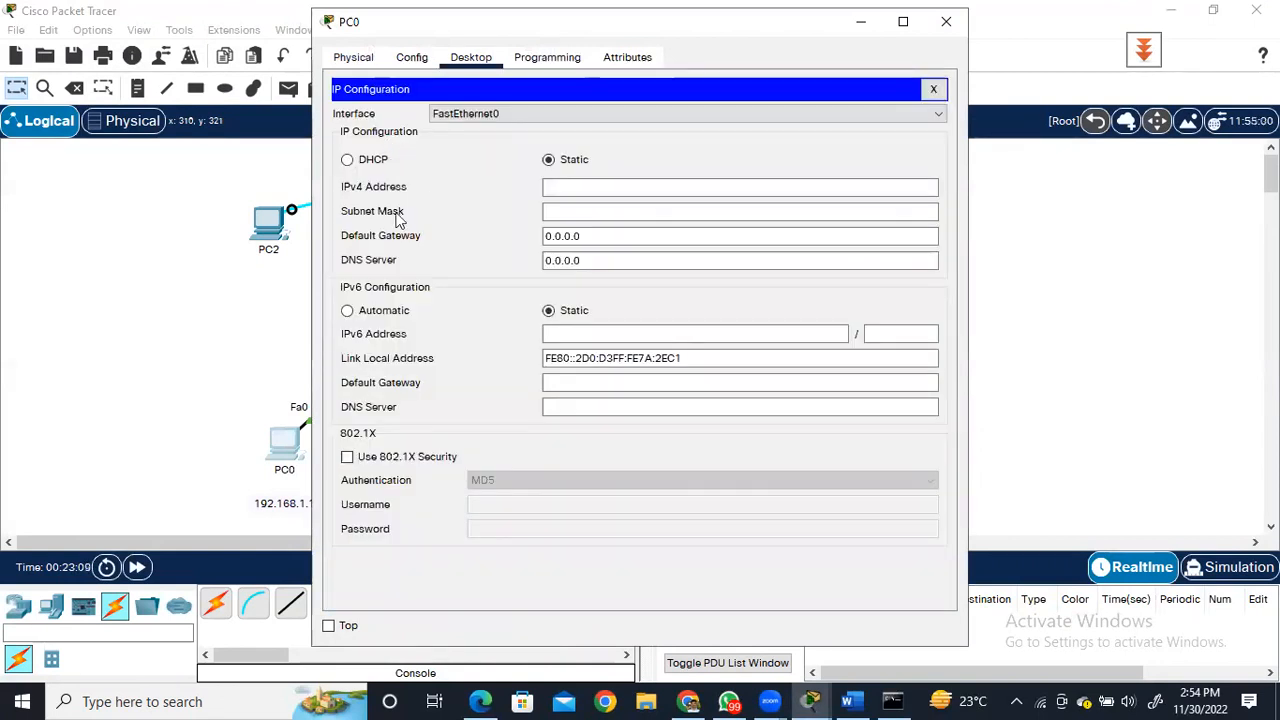
{"action": "left_click", "coordinate": [571, 187]}
{"action": "left_click", "coordinate": [572, 211]}
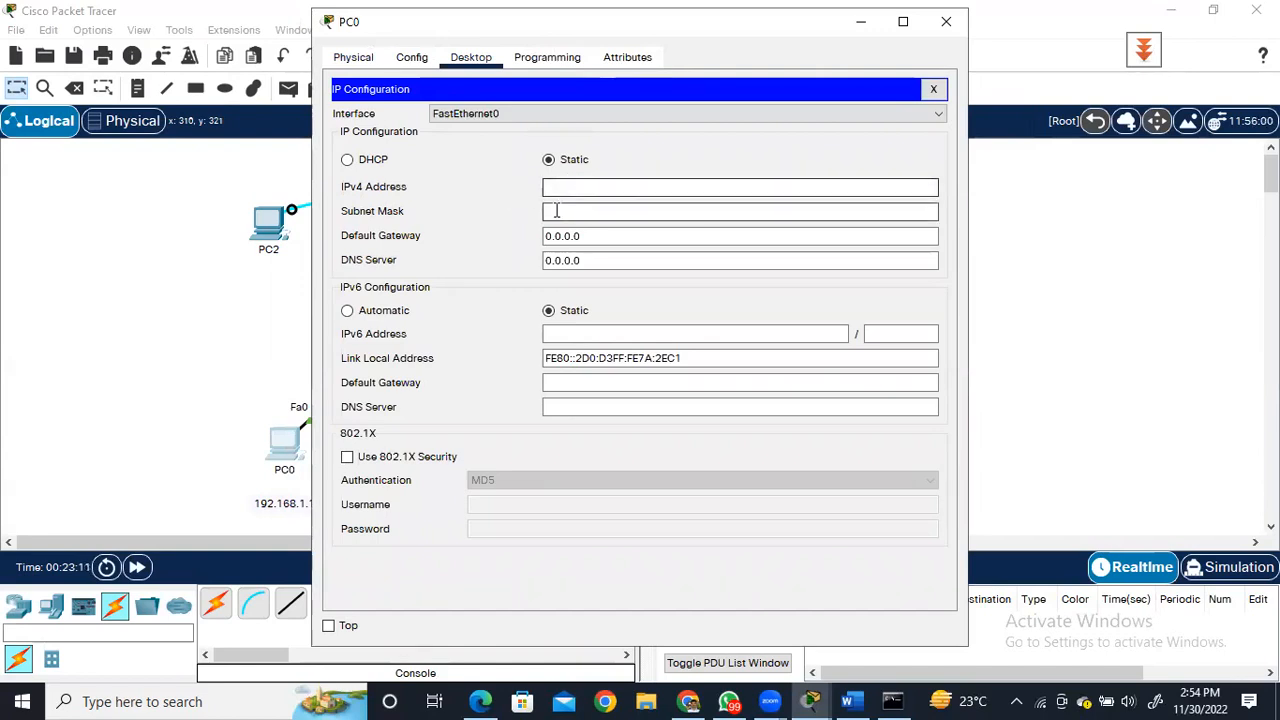
{"action": "left_click", "coordinate": [594, 236]}
{"action": "left_click", "coordinate": [598, 259]}
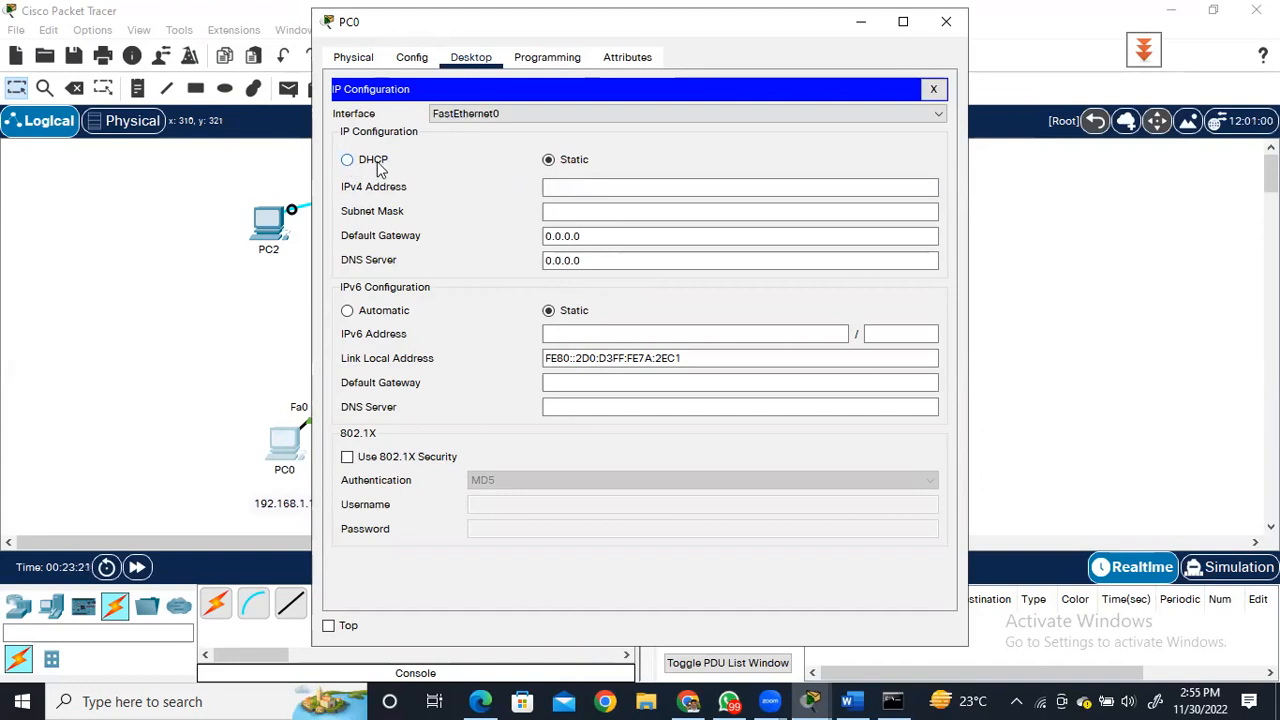
Set PC0's static IPv4 address to 192.168.1.10 with subnet mask 255.255.255.0, and move its window clear of the topology.
{"action": "left_click", "coordinate": [556, 186]}
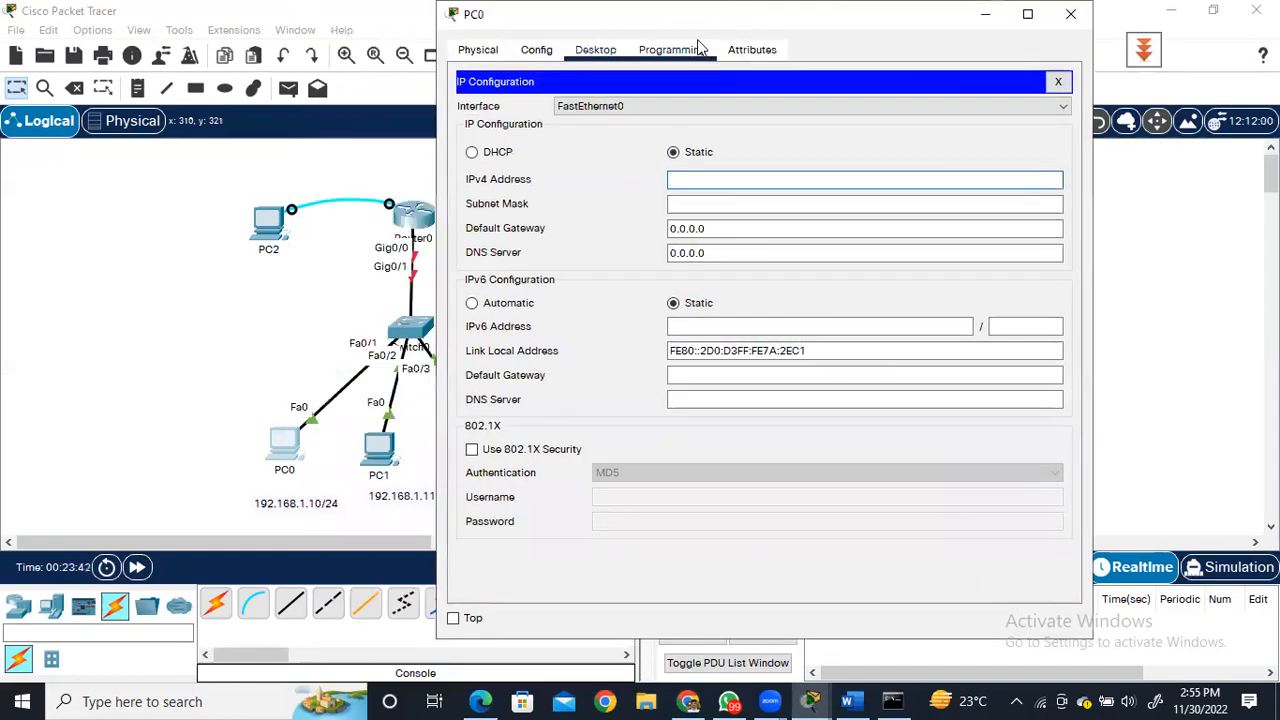
{"action": "type", "text": "192.168.1.10"}
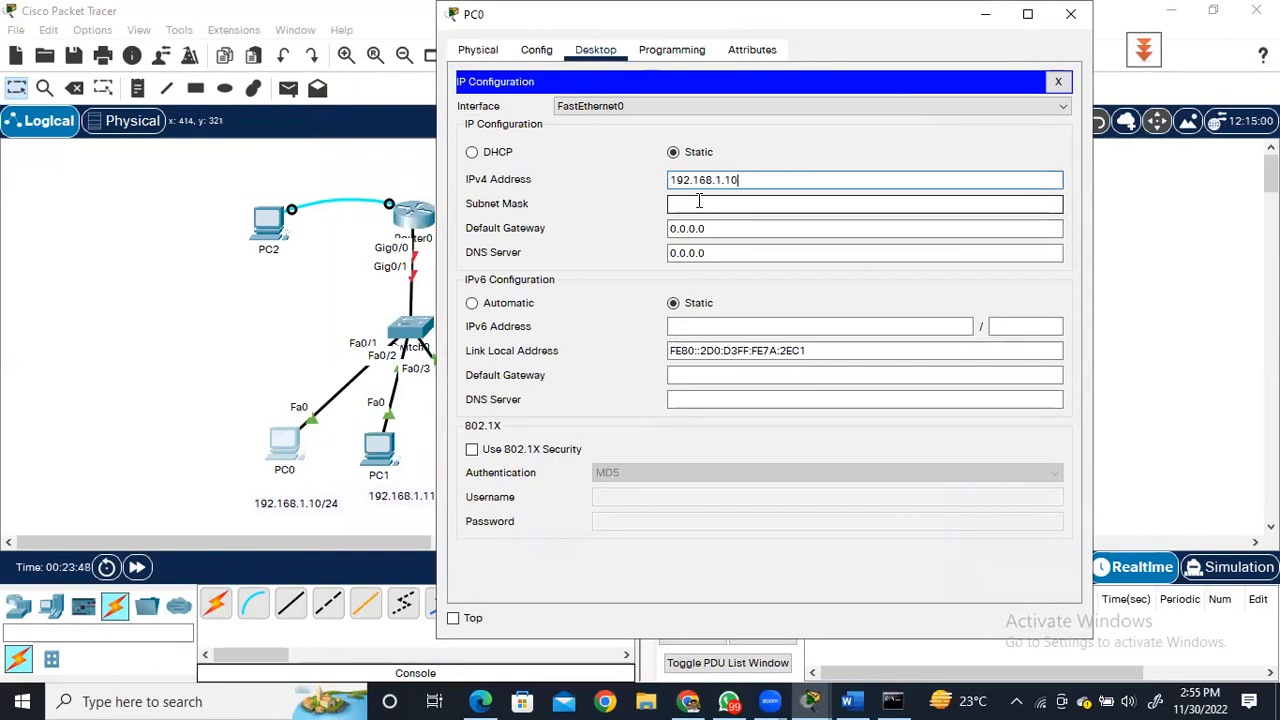
{"action": "left_click", "coordinate": [699, 201]}
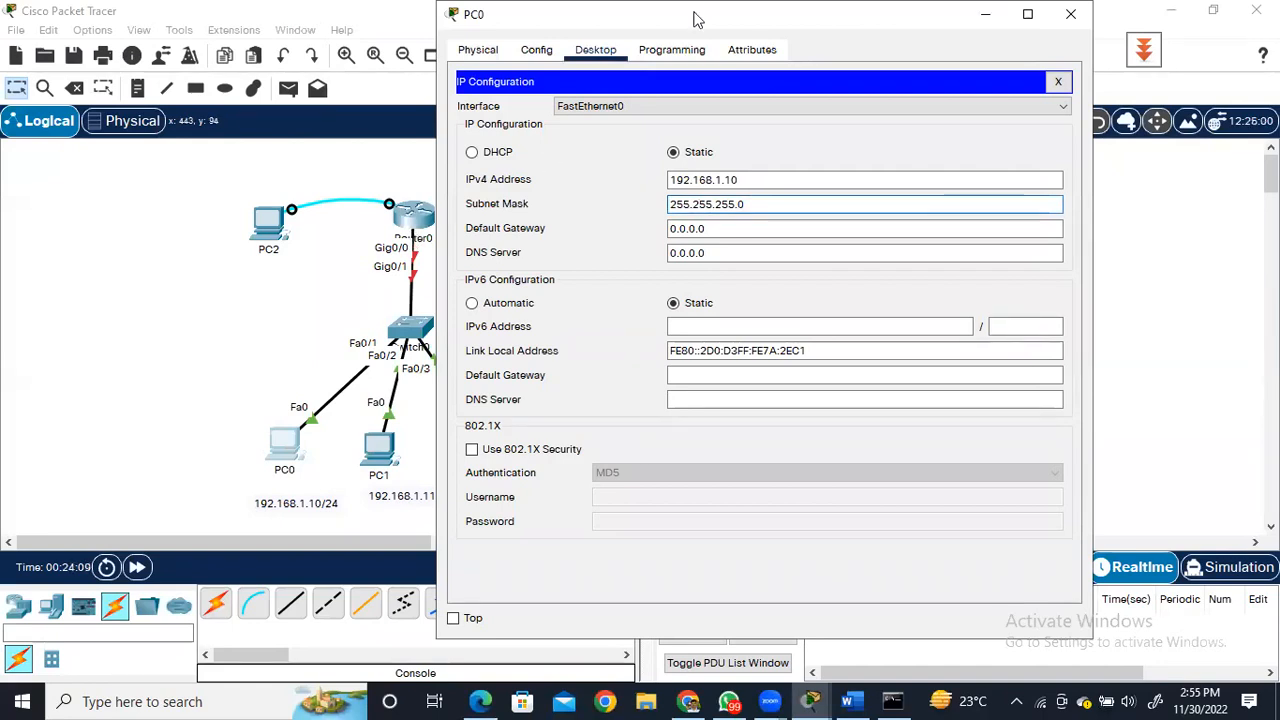
{"action": "double_click", "coordinate": [755, 8]}
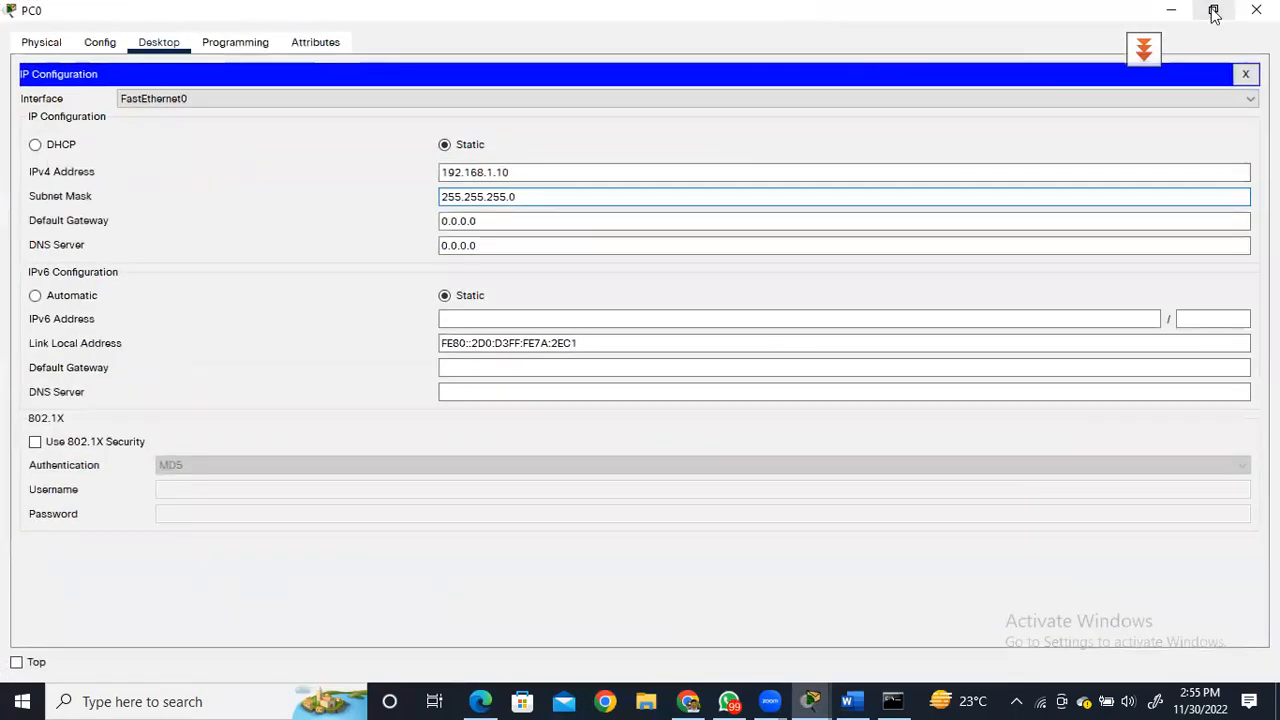
{"action": "left_click", "coordinate": [1214, 12]}
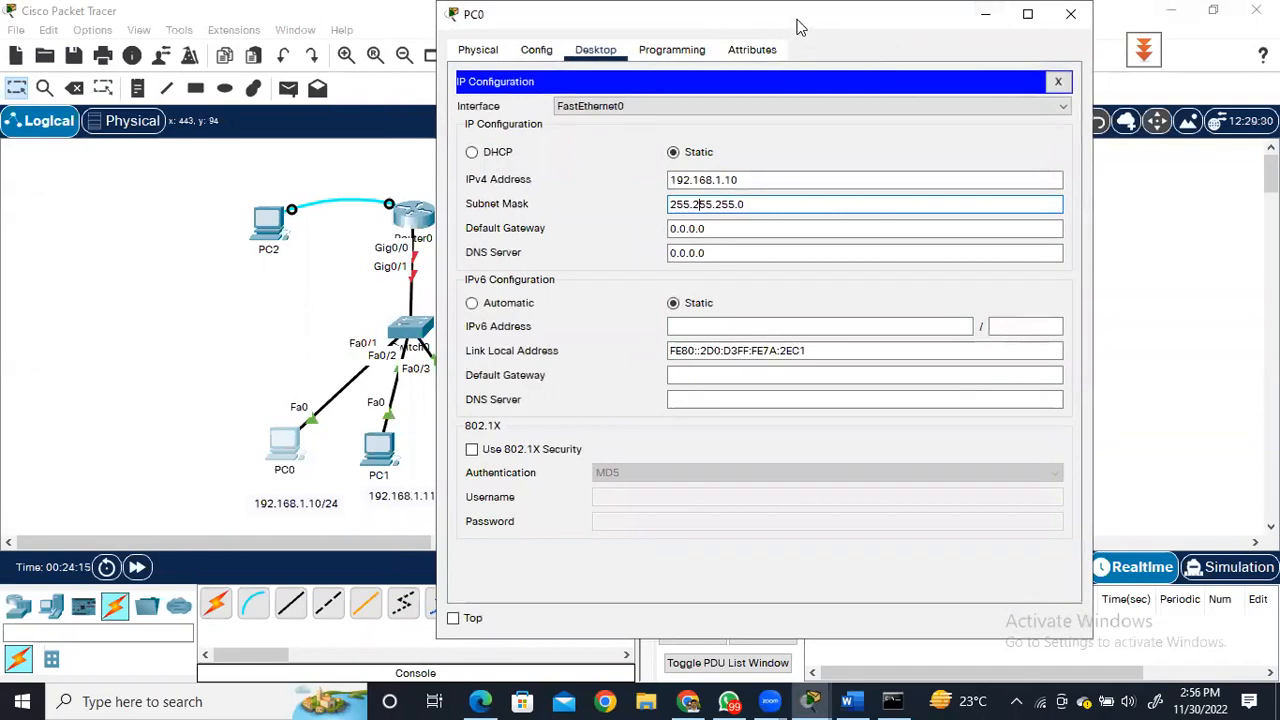
{"action": "left_click_drag", "start_coordinate": [800, 26], "coordinate": [880, 25]}
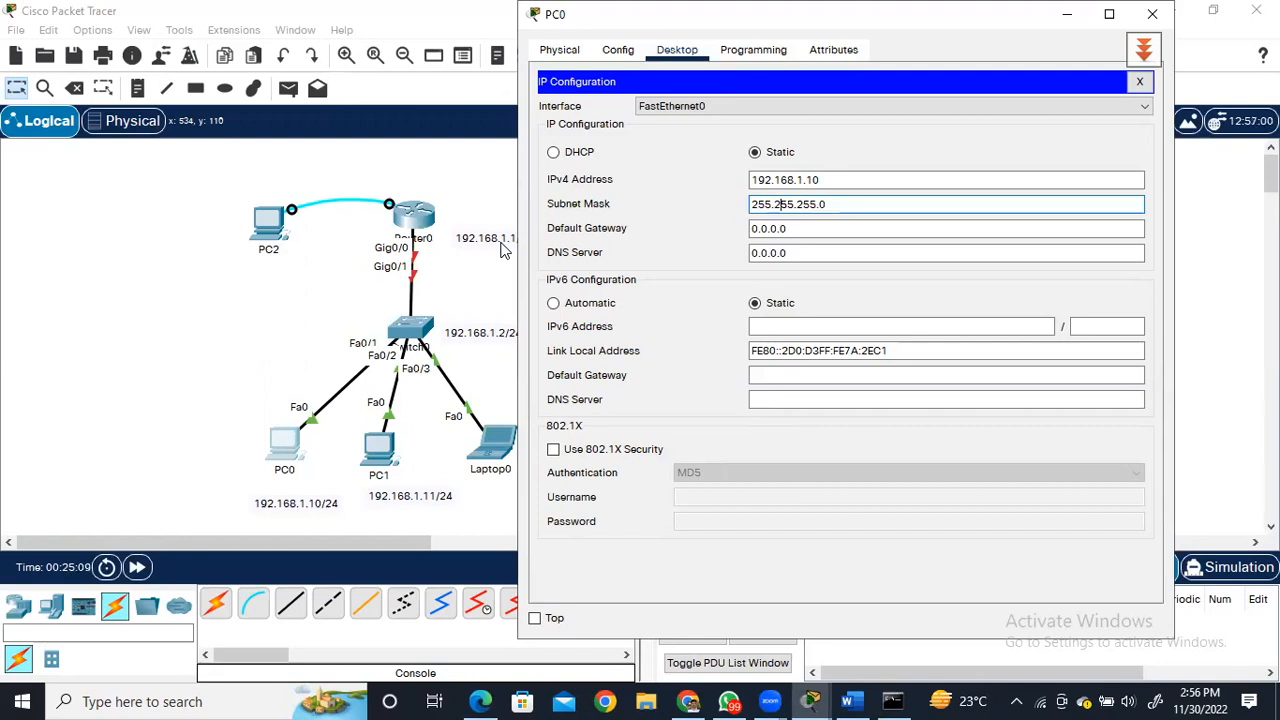
Set PC0's default gateway to 192.168.1.1 and close its configuration window.
{"action": "left_click", "coordinate": [845, 228]}
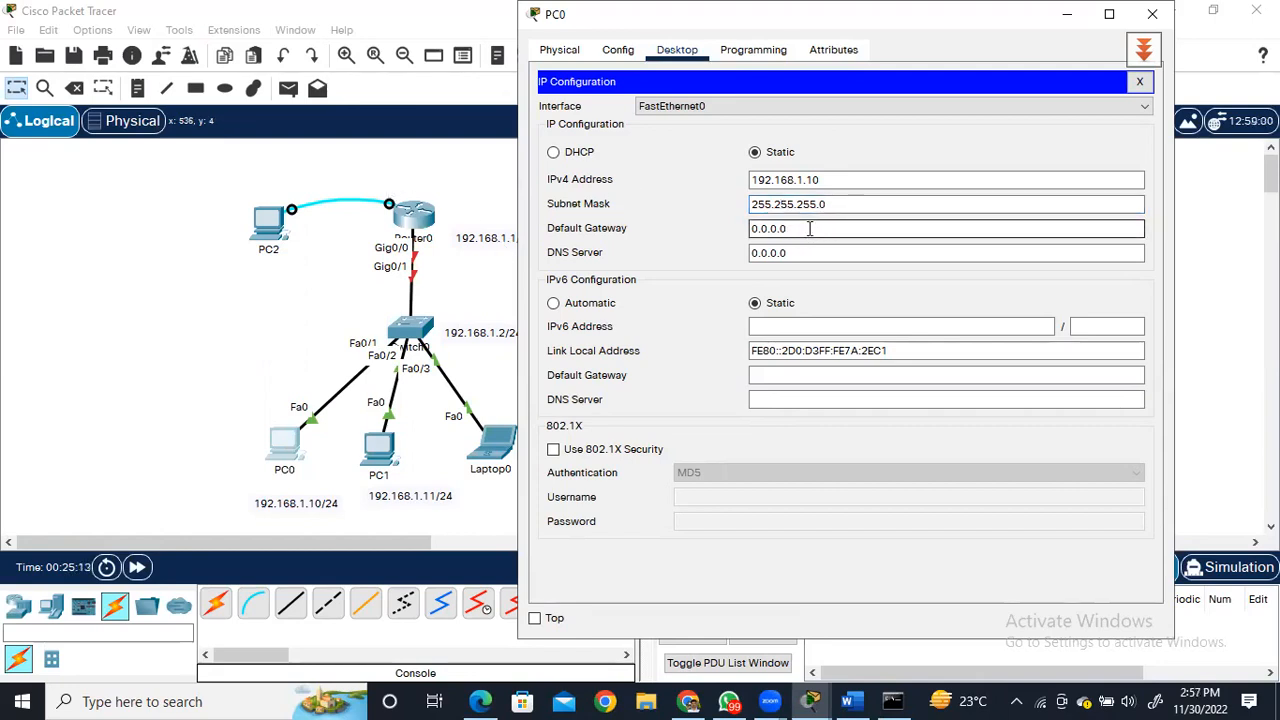
{"action": "key", "text": "BackSpace"}
{"action": "key", "text": "BackSpace"}
{"action": "key", "text": "BackSpace"}
{"action": "key", "text": "BackSpace"}
{"action": "key", "text": "BackSpace"}
{"action": "key", "text": "BackSpace"}
{"action": "key", "text": "BackSpace"}
{"action": "type", "text": "192.168.1.1"}
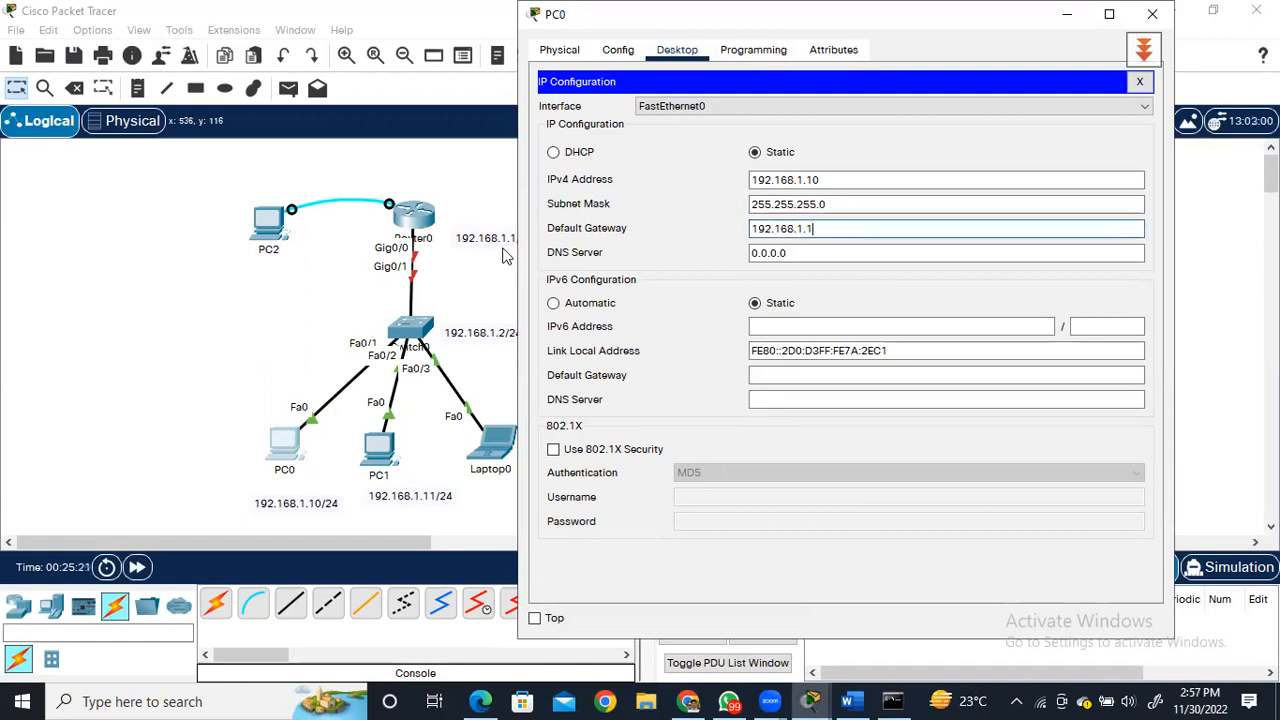
{"action": "left_click", "coordinate": [760, 256]}
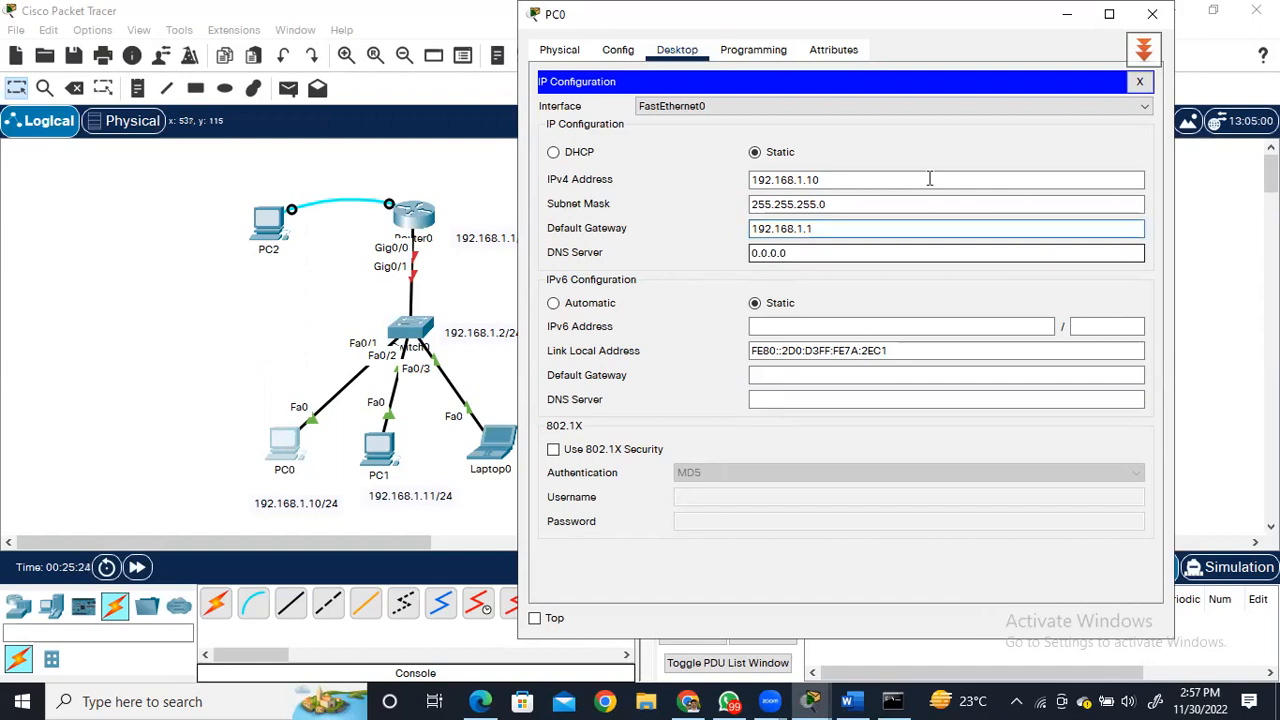
{"action": "left_click", "coordinate": [1152, 14]}
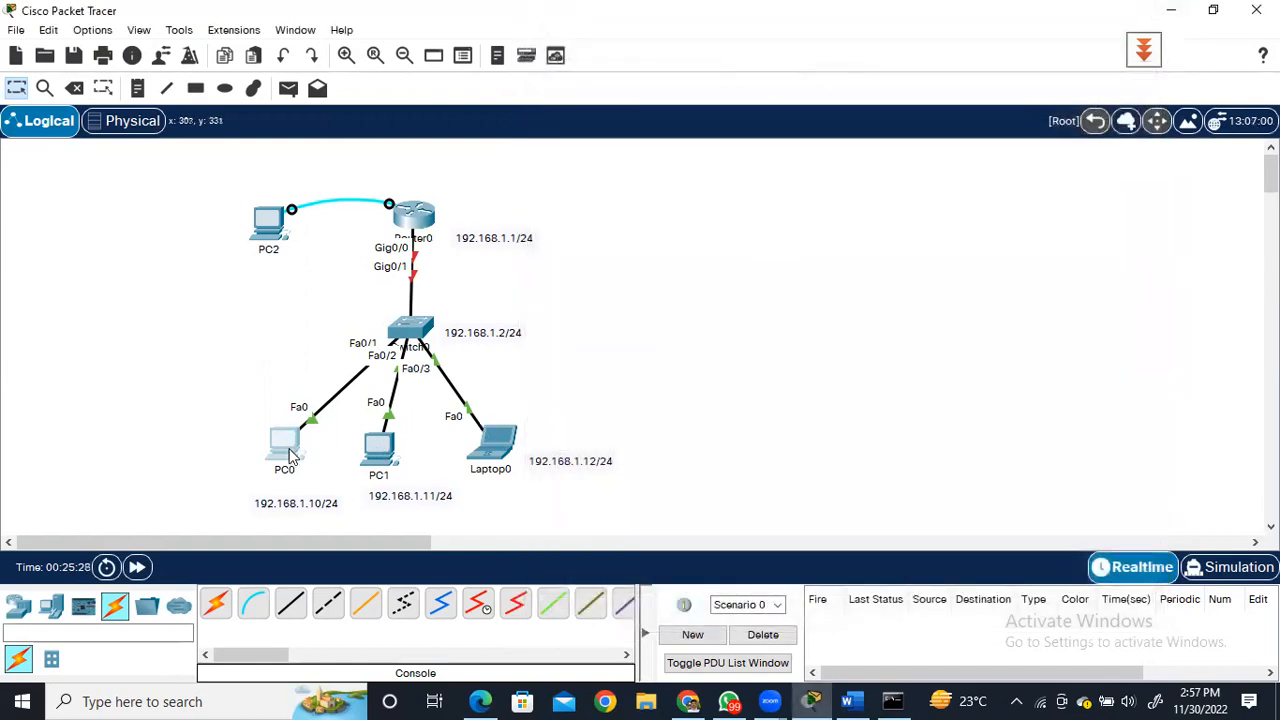
Open PC1's IP Configuration and set its static IPv4 address to 192.168.1.11 with subnet mask 255.255.255.0.
{"action": "mouse_move", "coordinate": [289, 455]}
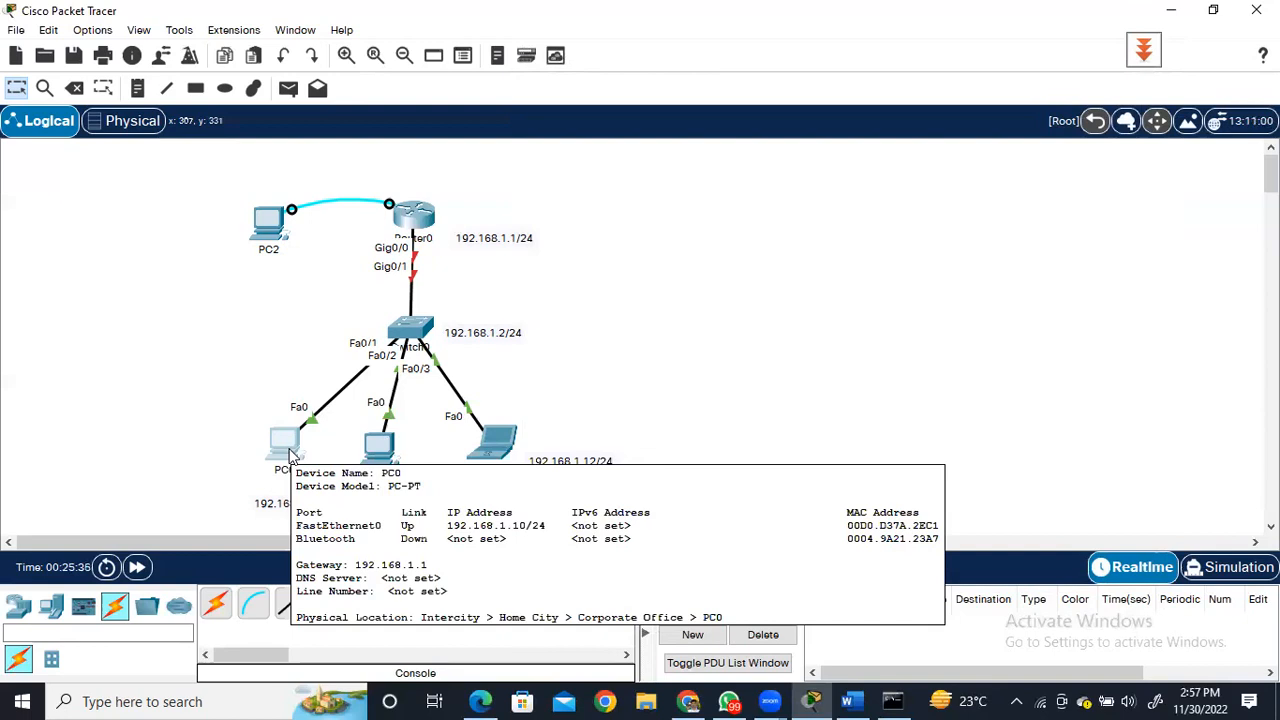
{"action": "left_click", "coordinate": [378, 445]}
{"action": "left_click", "coordinate": [471, 57]}
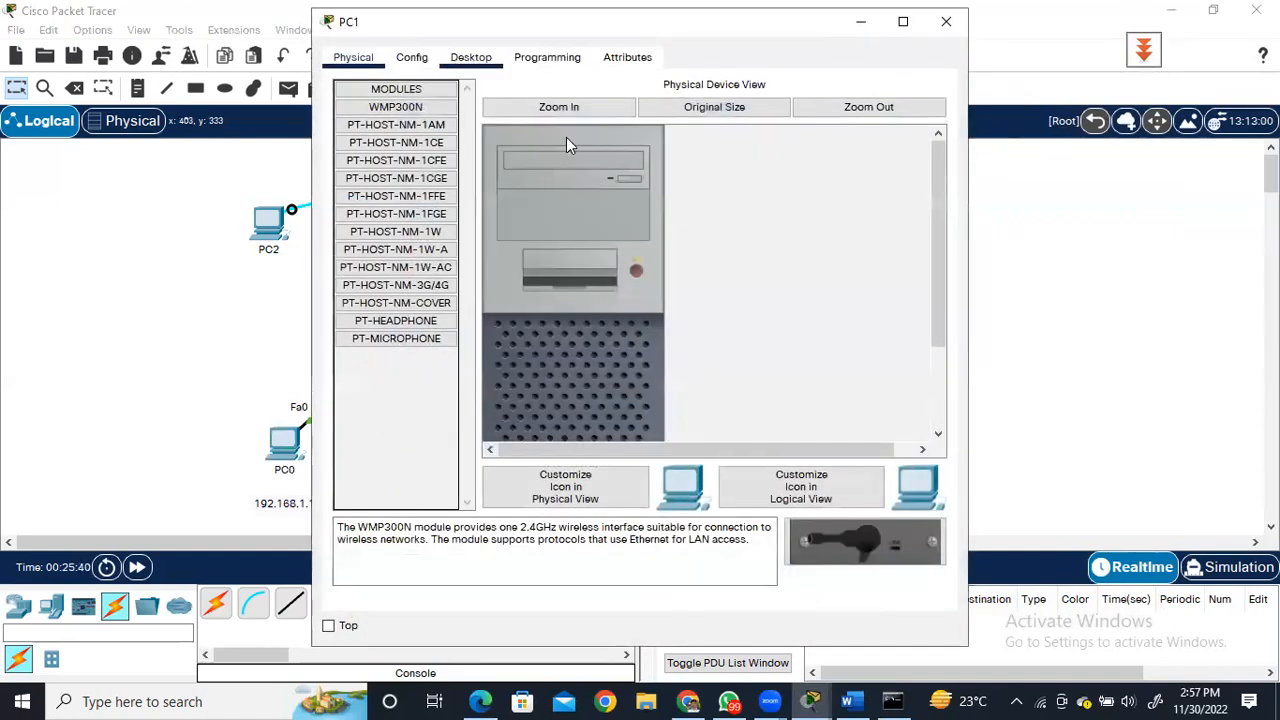
{"action": "left_click", "coordinate": [379, 160]}
{"action": "left_click", "coordinate": [599, 190]}
{"action": "type", "text": "19"}
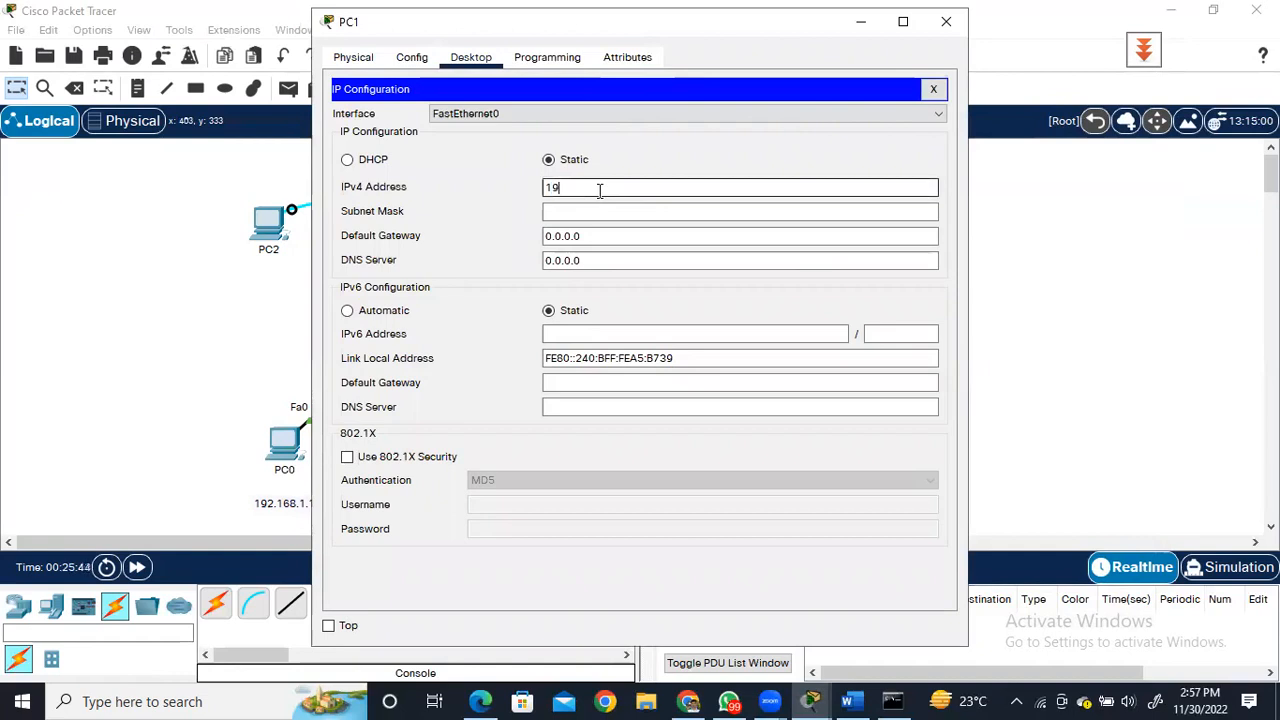
{"action": "type", "text": "2.168.1.11"}
{"action": "left_click", "coordinate": [597, 212]}
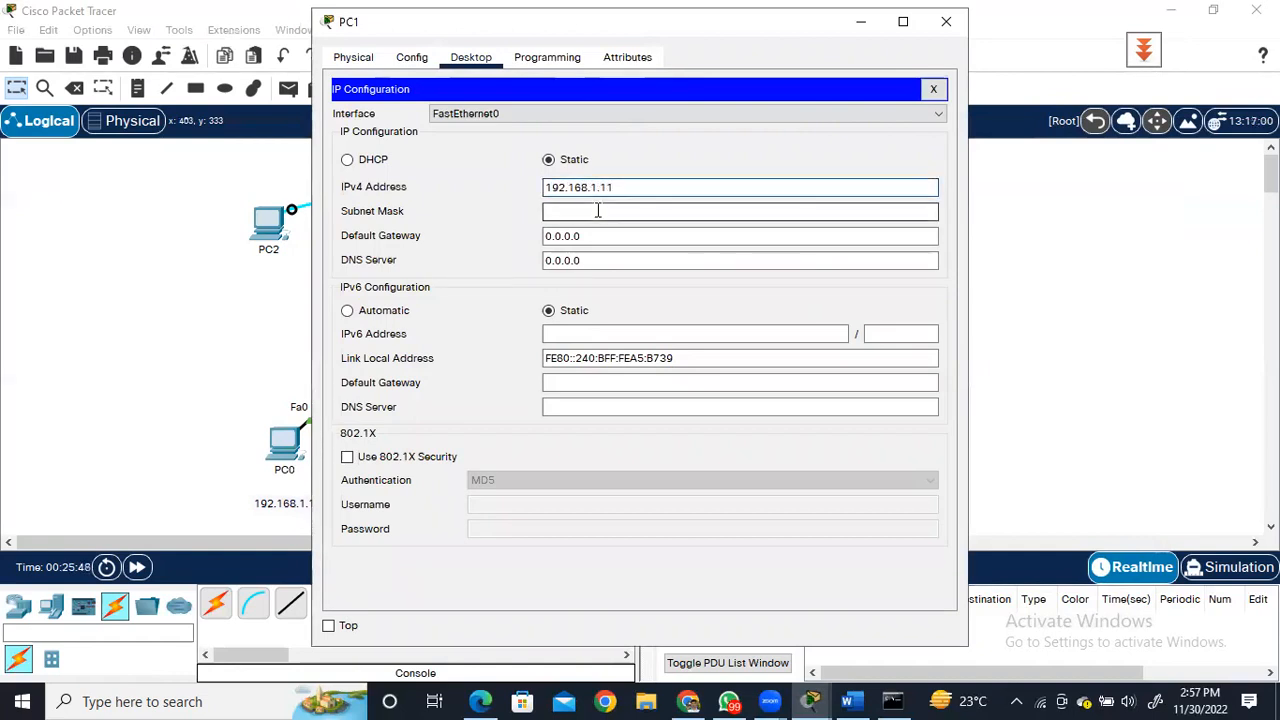
{"action": "left_click", "coordinate": [597, 212]}
Set PC1's default gateway to 192.168.1.1 and close its configuration window.
{"action": "left_click", "coordinate": [592, 235]}
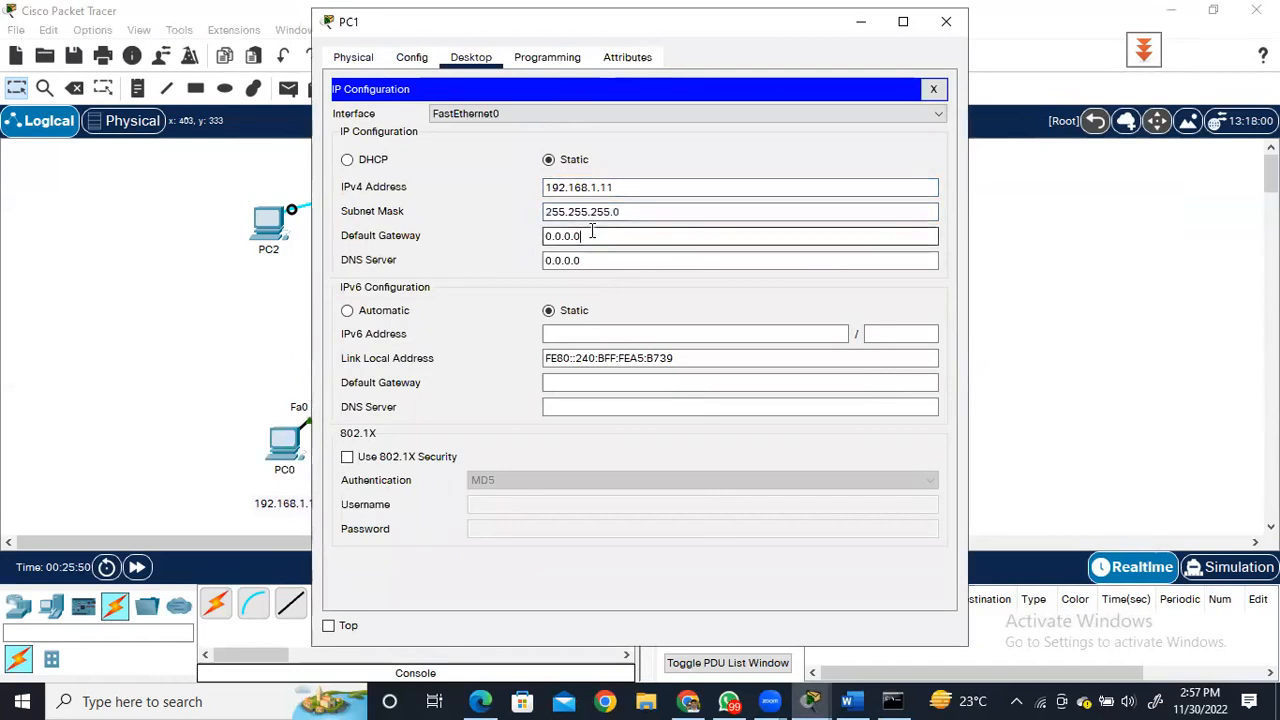
{"action": "key", "text": "BackSpace"}
{"action": "key", "text": "BackSpace"}
{"action": "key", "text": "BackSpace"}
{"action": "key", "text": "BackSpace"}
{"action": "key", "text": "BackSpace"}
{"action": "key", "text": "BackSpace"}
{"action": "key", "text": "BackSpace"}
{"action": "type", "text": "192."}
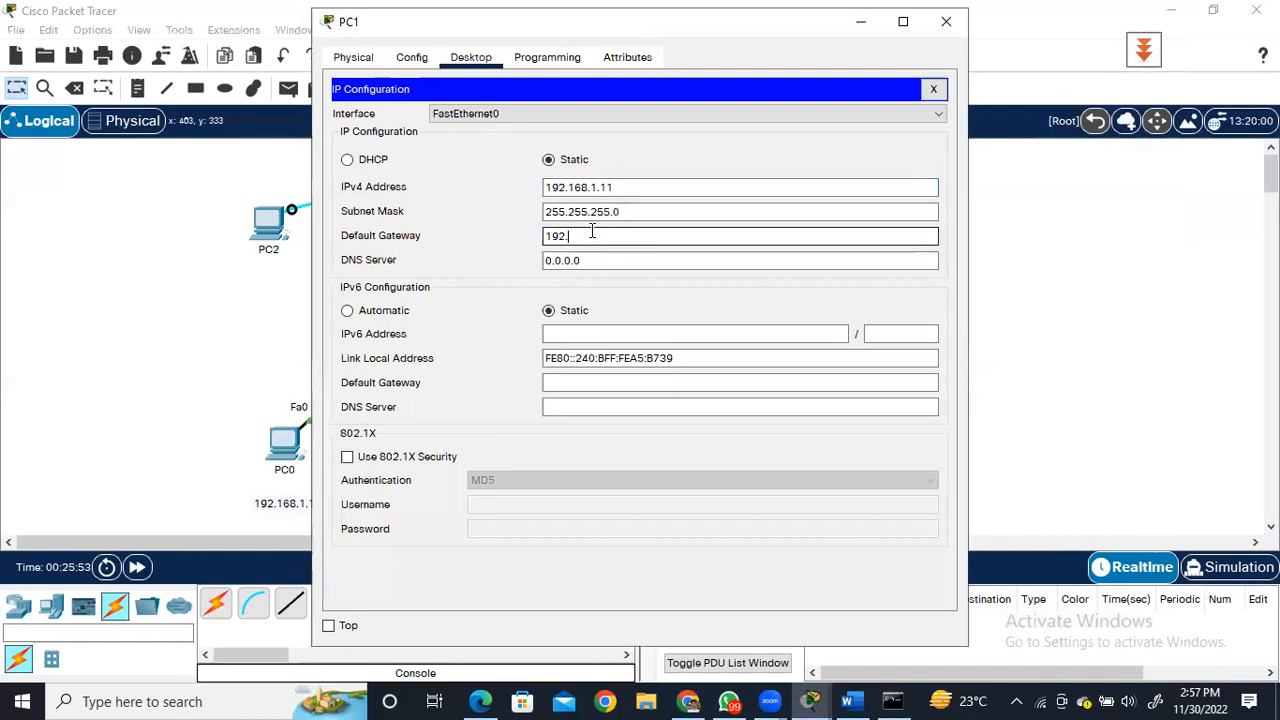
{"action": "type", "text": "168.1.1"}
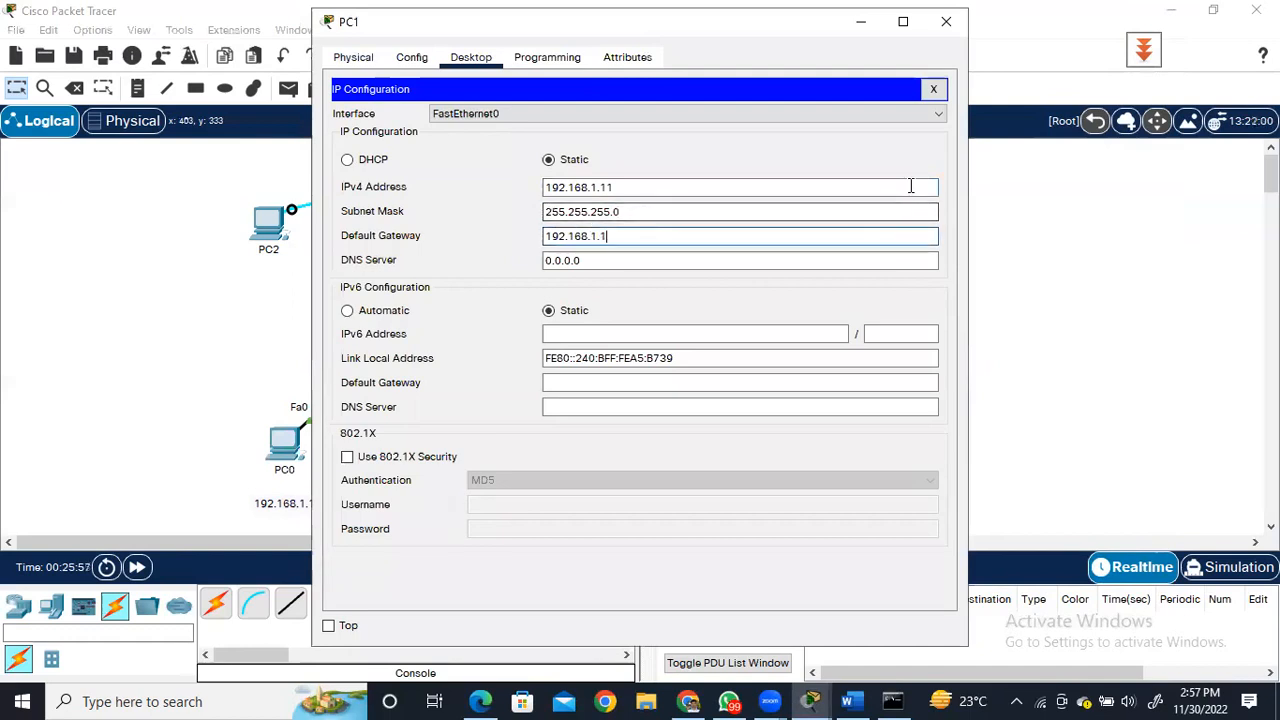
{"action": "left_click", "coordinate": [948, 27]}
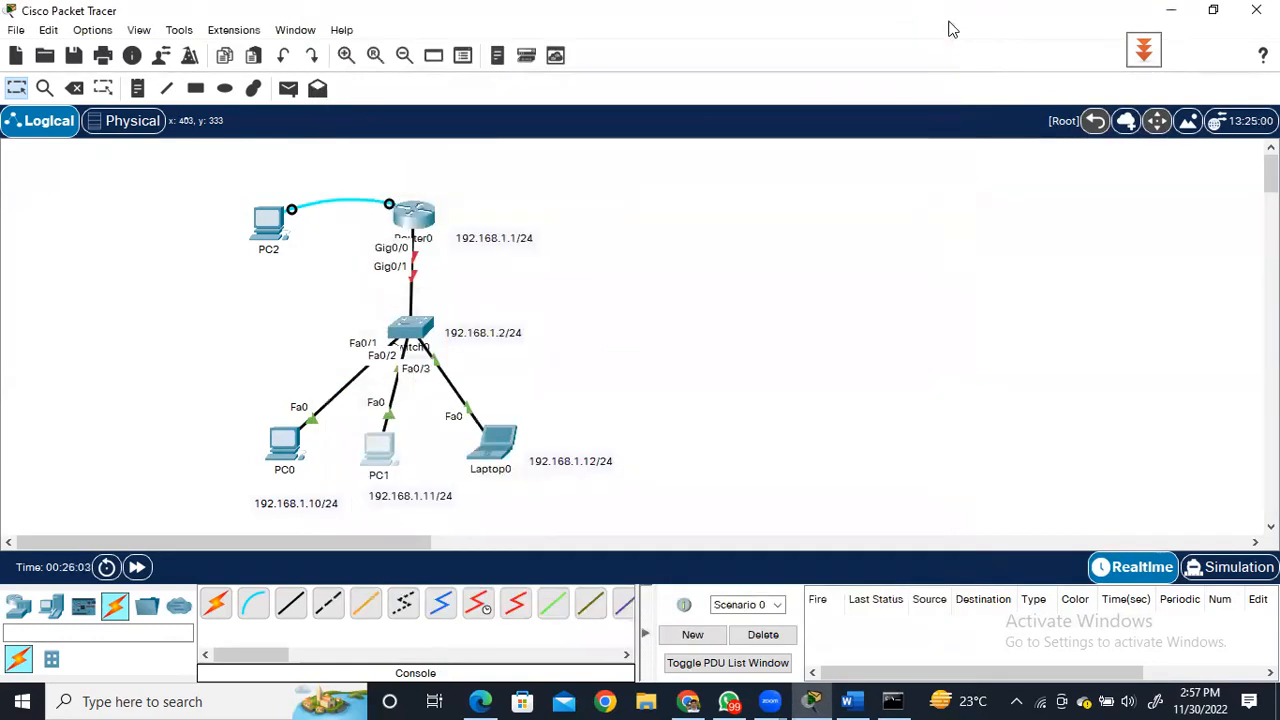
Open Laptop0's IP Configuration and set its static IPv4 address to 192.168.1.12 with subnet mask 255.255.255.0.
{"action": "left_click", "coordinate": [497, 440]}
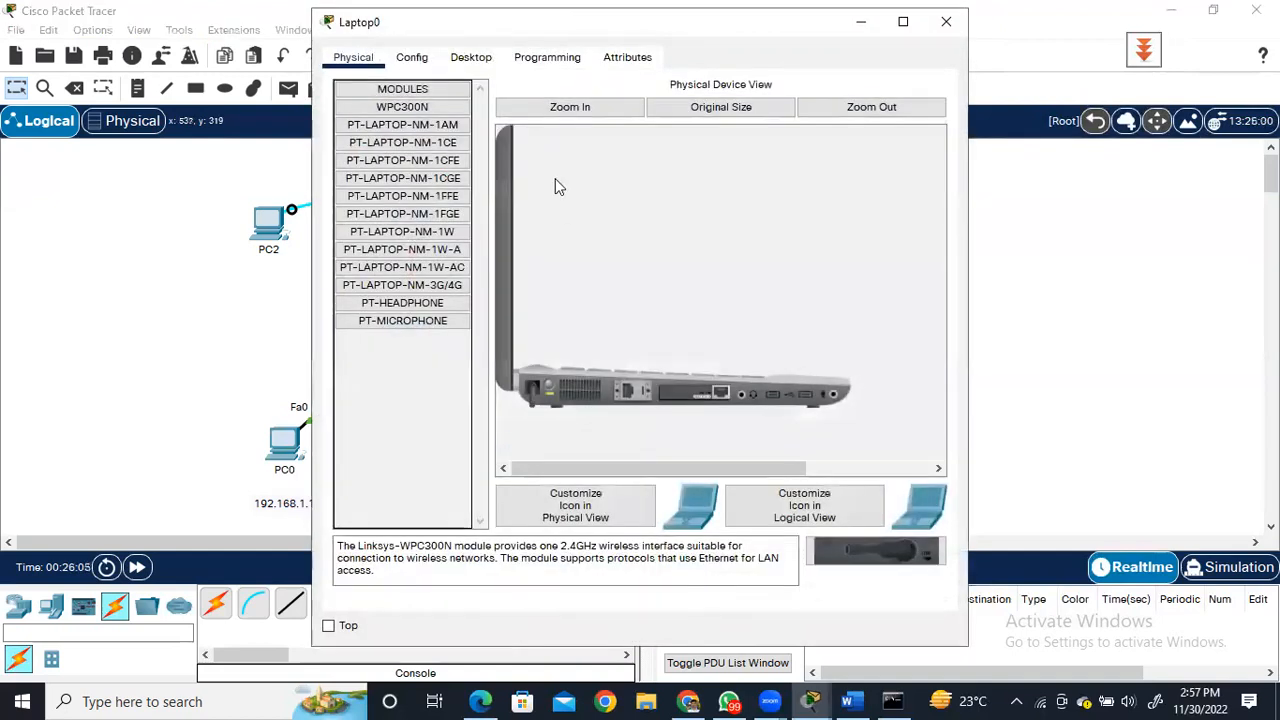
{"action": "left_click", "coordinate": [471, 58]}
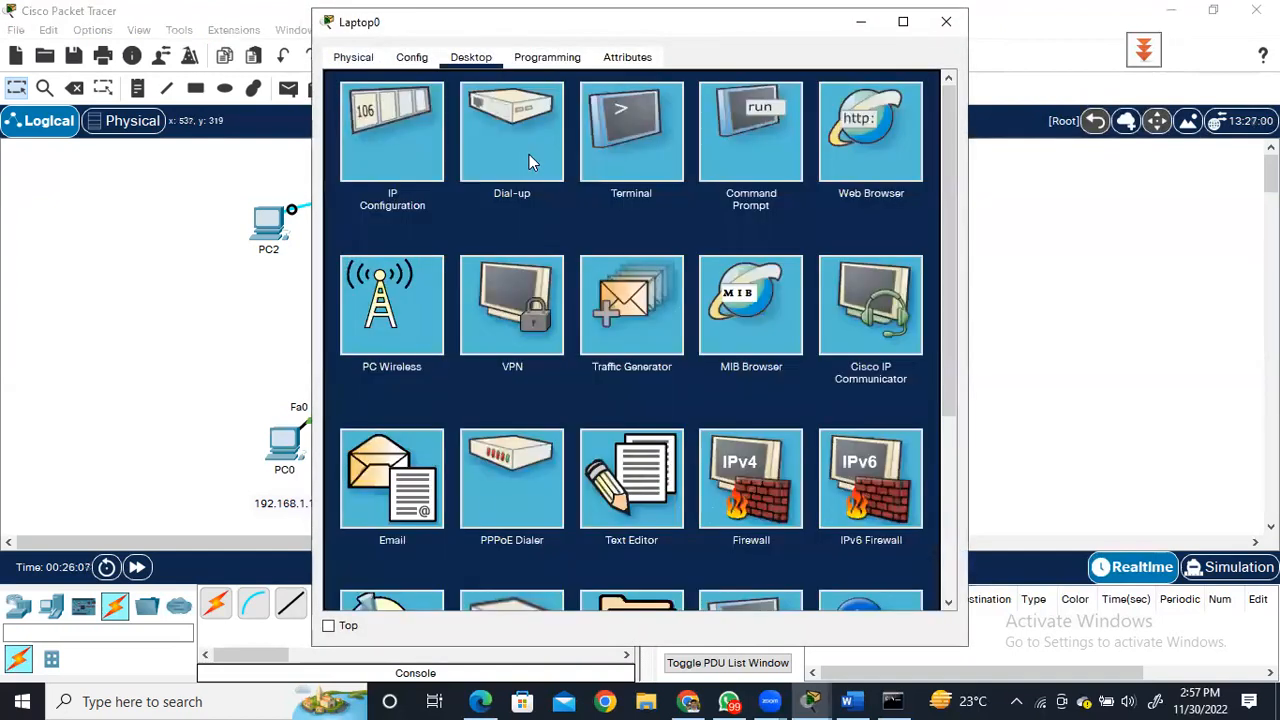
{"action": "left_click", "coordinate": [393, 131]}
{"action": "left_click", "coordinate": [614, 184]}
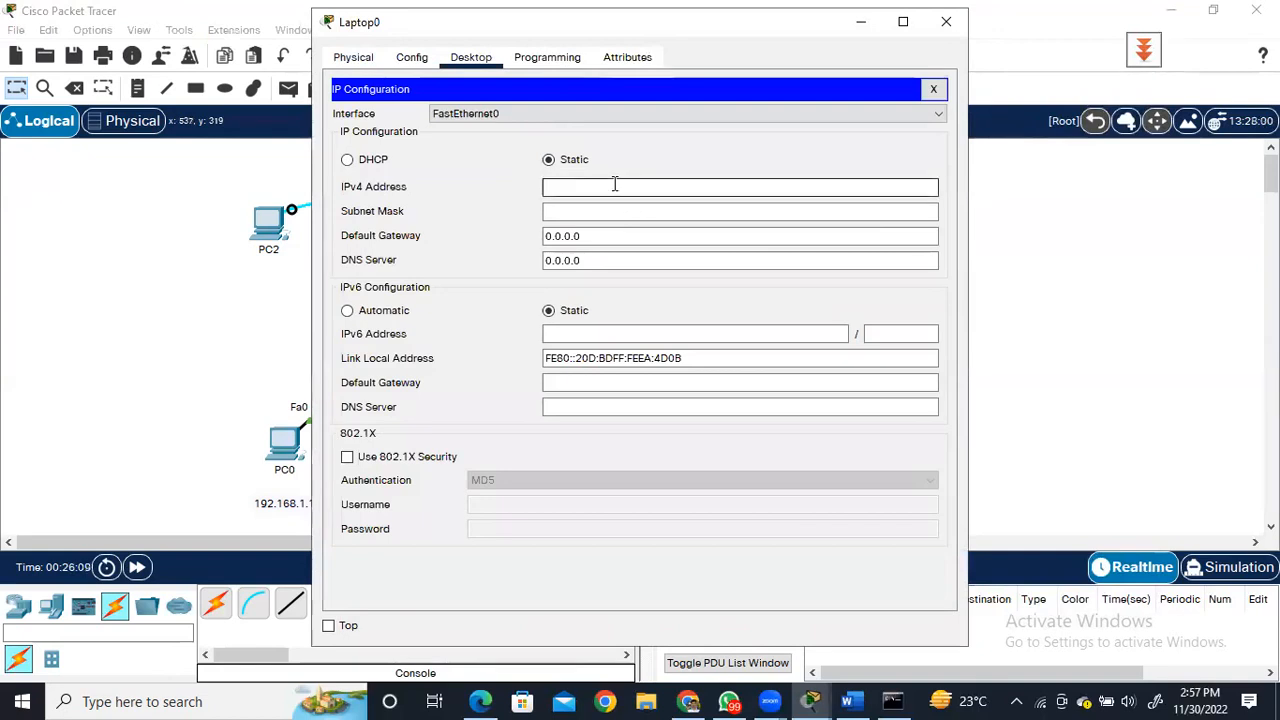
{"action": "type", "text": "192.168.1.12"}
{"action": "left_click", "coordinate": [605, 212]}
Set Laptop0's default gateway to 192.168.1.1 and close its configuration window.
{"action": "left_click", "coordinate": [596, 230]}
{"action": "key", "text": "BackSpace"}
{"action": "key", "text": "BackSpace"}
{"action": "key", "text": "BackSpace"}
{"action": "key", "text": "BackSpace"}
{"action": "key", "text": "BackSpace"}
{"action": "key", "text": "BackSpace"}
{"action": "key", "text": "BackSpace"}
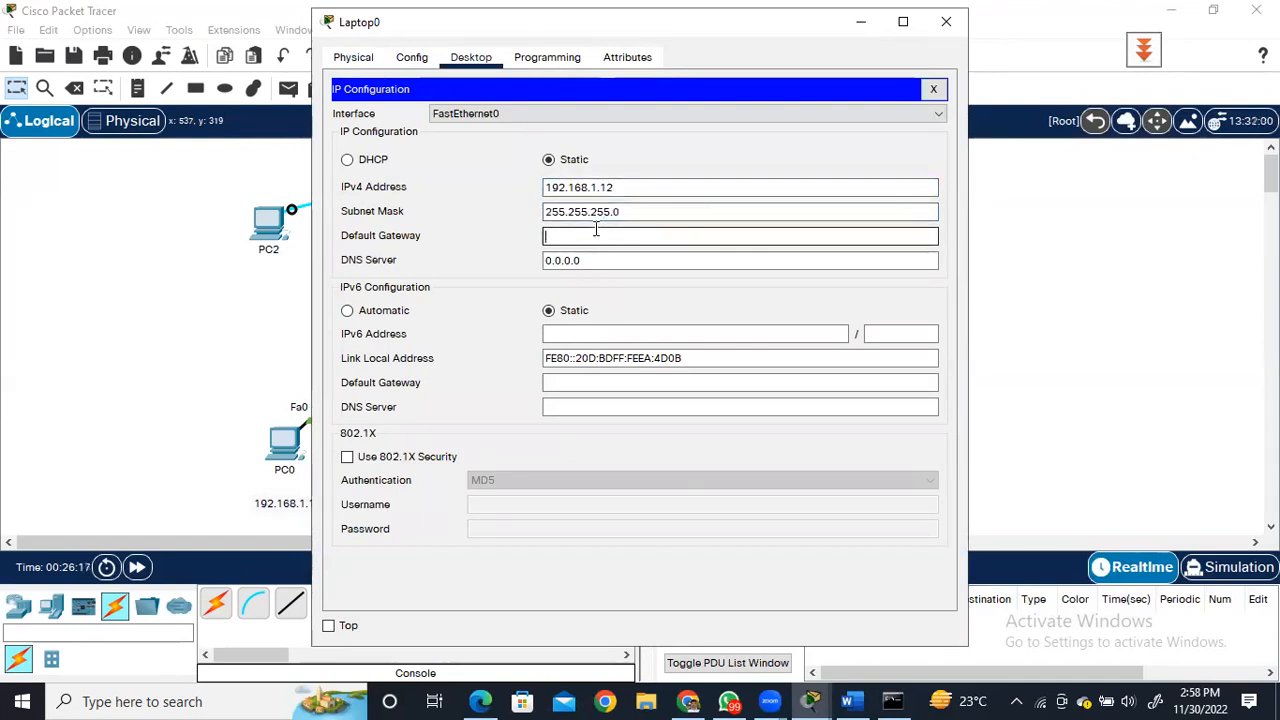
{"action": "type", "text": "192.16"}
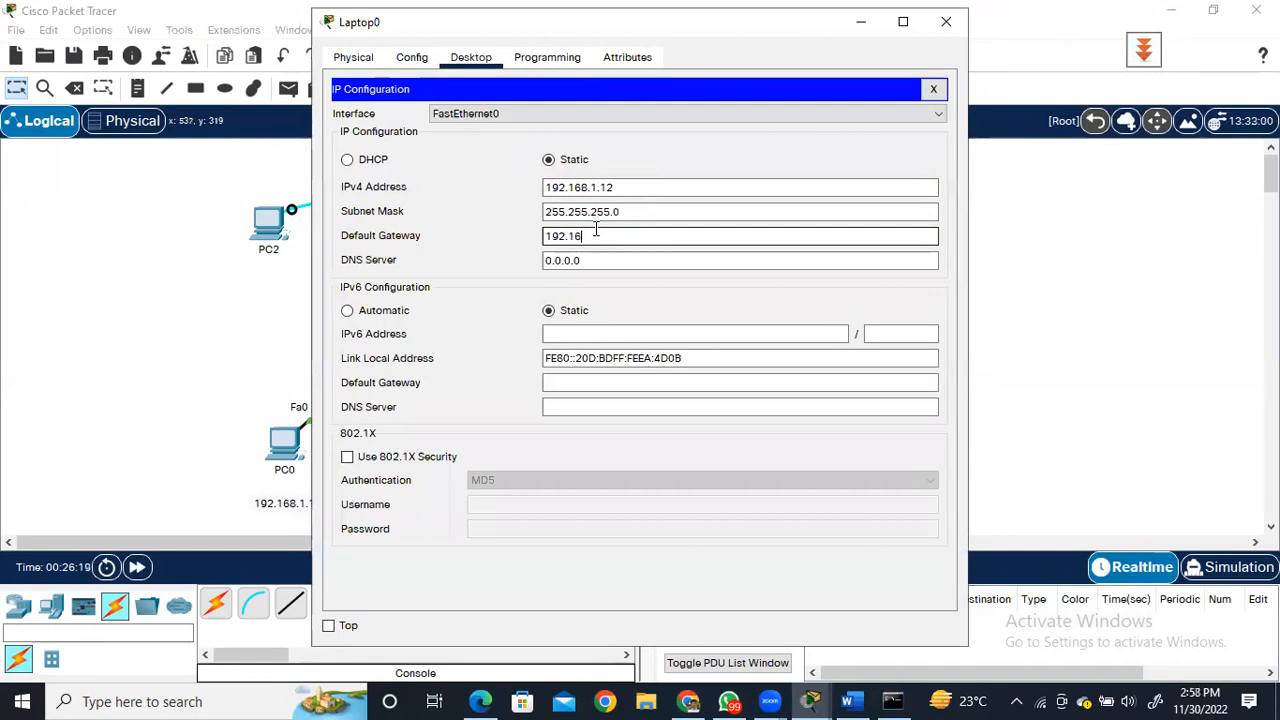
{"action": "type", "text": "8.1.1"}
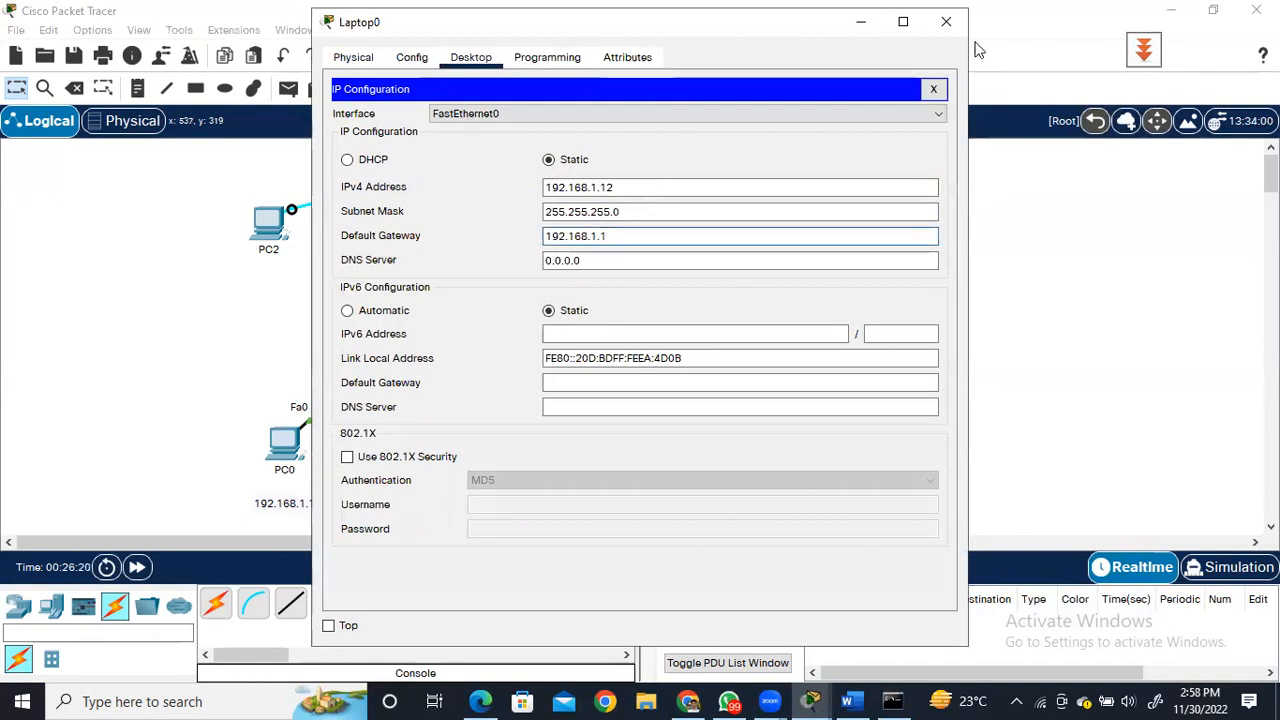
{"action": "left_click", "coordinate": [946, 22]}
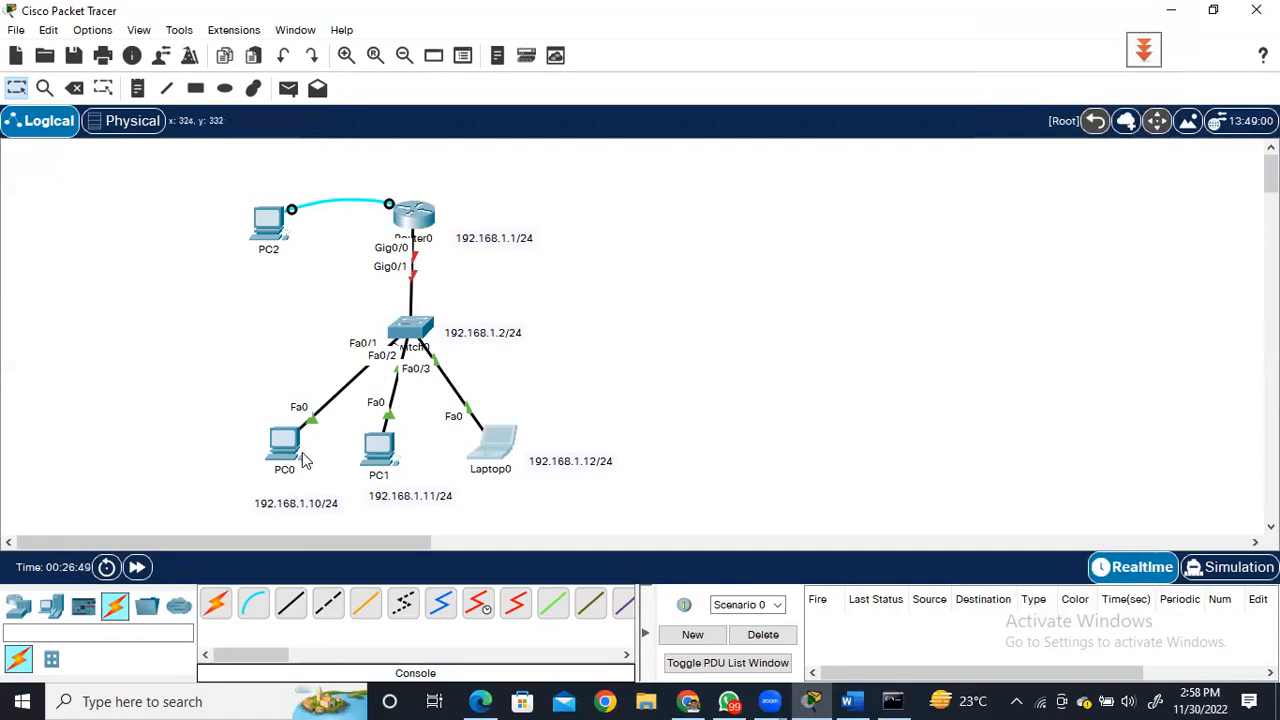
Open Router0's command line, decline the initial configuration dialog with n, and bring up the user-mode prompt.
{"action": "mouse_move", "coordinate": [419, 231]}
{"action": "left_click", "coordinate": [418, 218]}
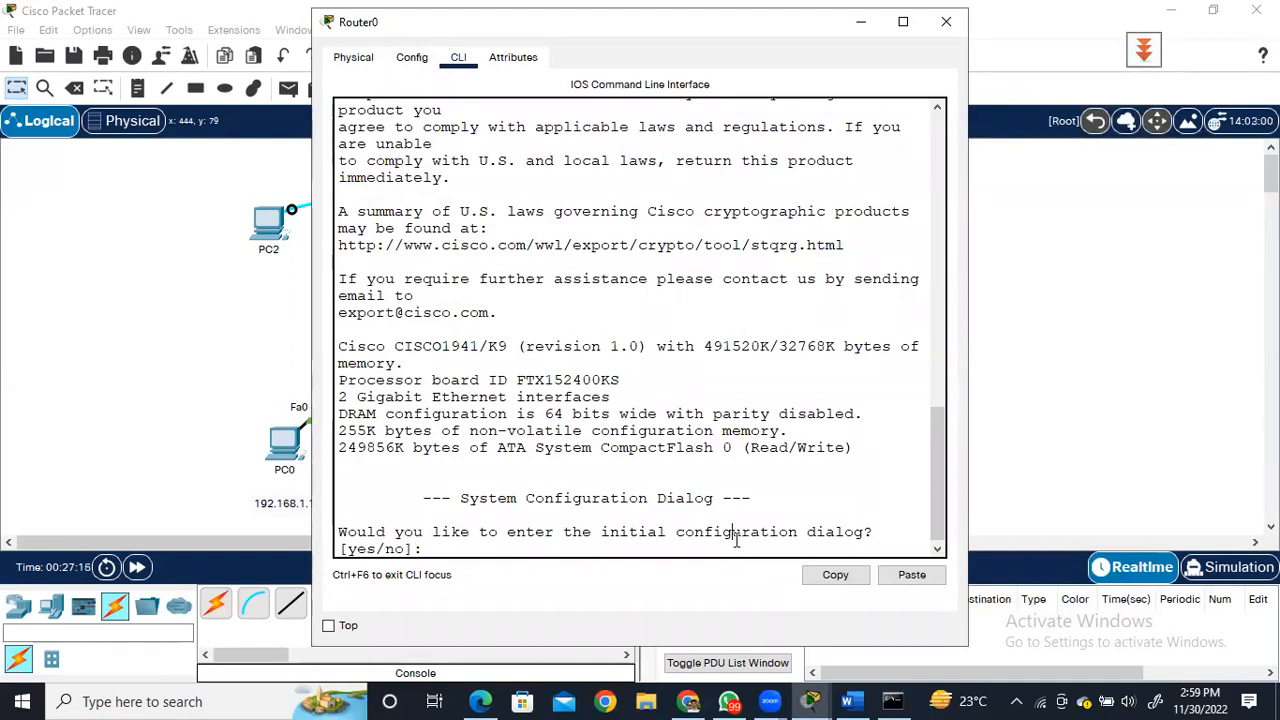
{"action": "type", "text": "n"}
{"action": "key", "text": "Return"}
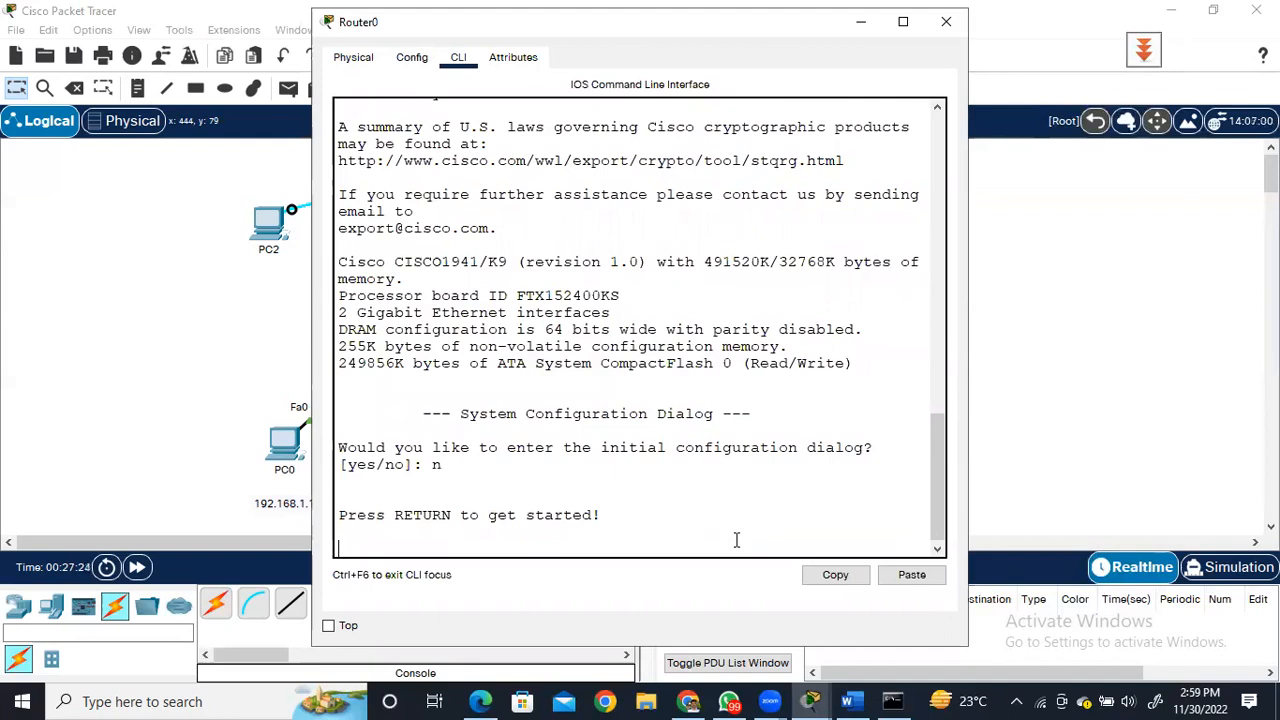
{"action": "key", "text": "Return"}
{"action": "key", "text": "Return"}
{"action": "key", "text": "Return"}
{"action": "key", "text": "Return"}
{"action": "key", "text": "Return"}
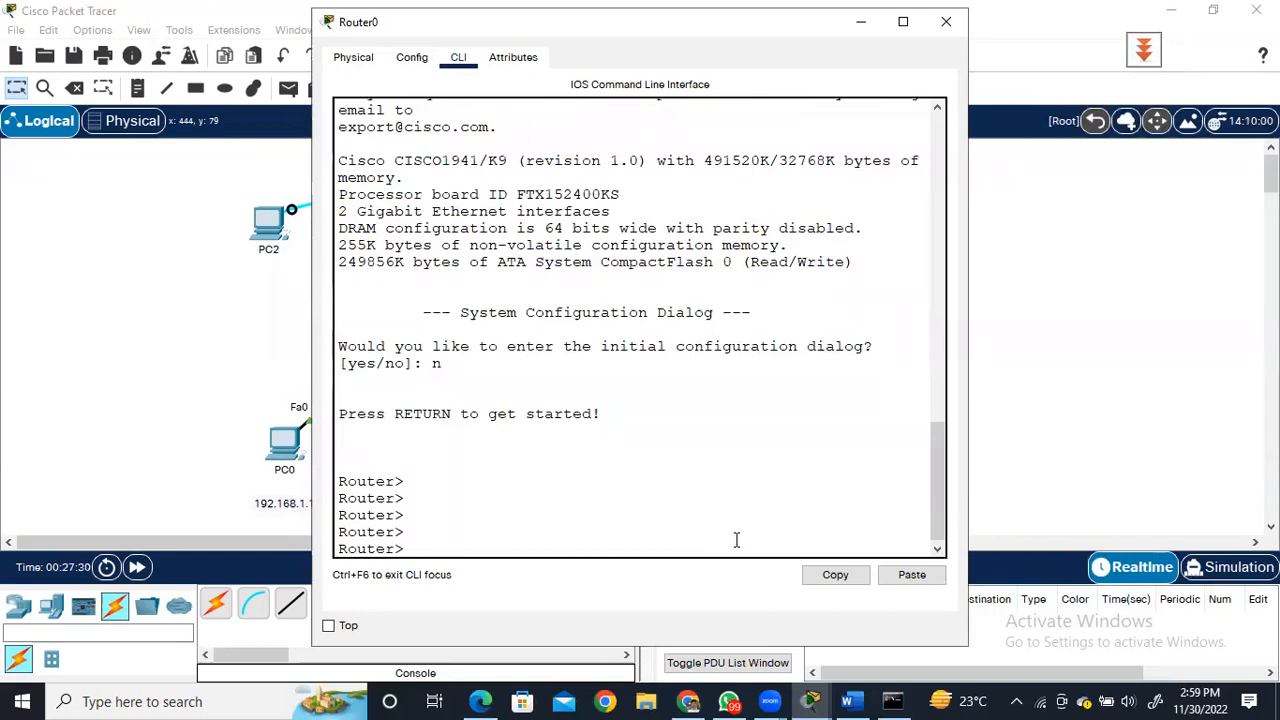
Enter privileged EXEC mode on Router0 with the enable command.
{"action": "type", "text": "ena"}
{"action": "key", "text": "Tab"}
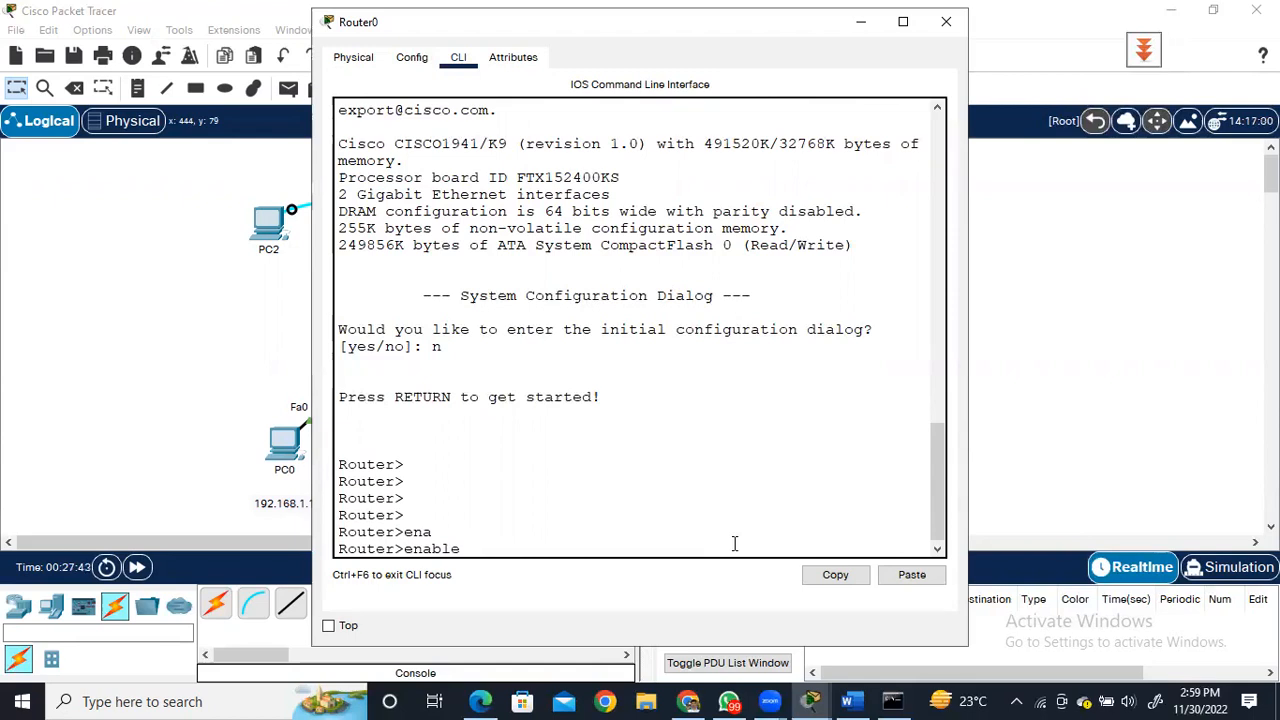
{"action": "key", "text": "Return"}
{"action": "key", "text": "Return"}
{"action": "key", "text": "Return"}
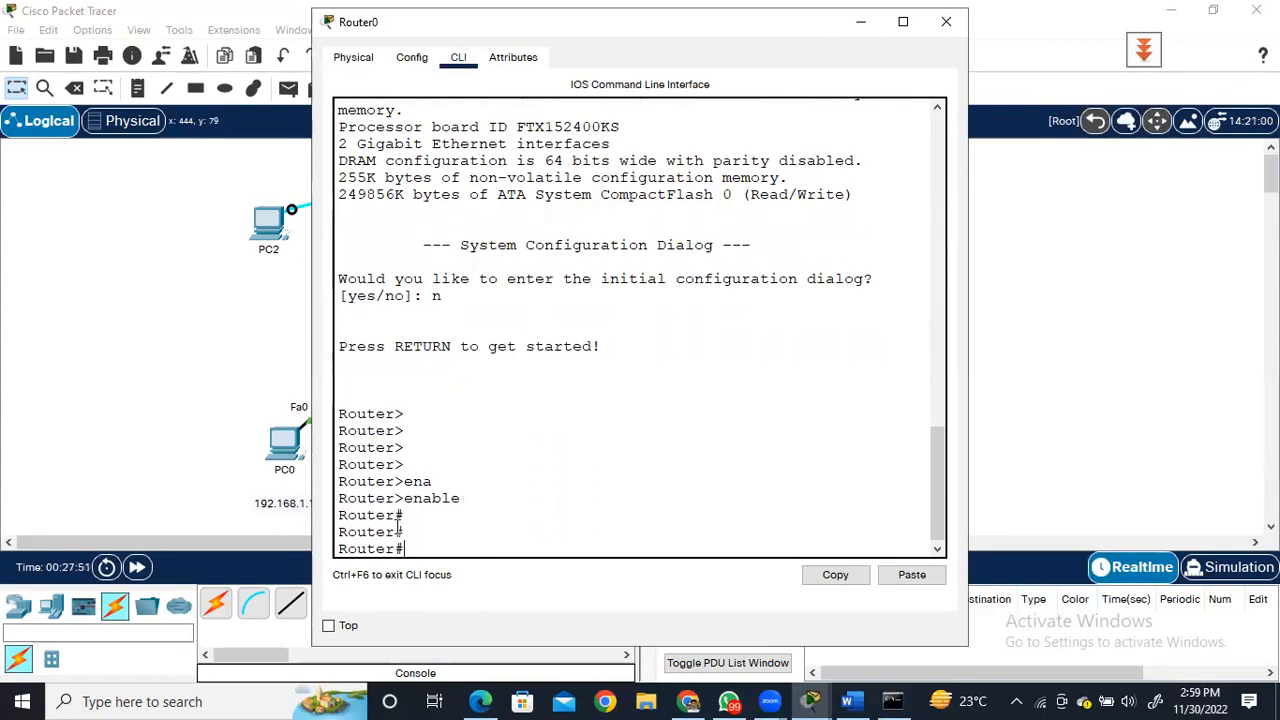
Enter global configuration mode on Router0 with configure terminal.
{"action": "type", "text": "conf"}
{"action": "key", "text": "BackSpace"}
{"action": "key", "text": "BackSpace"}
{"action": "type", "text": "f"}
{"action": "key", "text": "Tab"}
{"action": "type", "text": "ter"}
{"action": "key", "text": "Tab"}
{"action": "key", "text": "Return"}
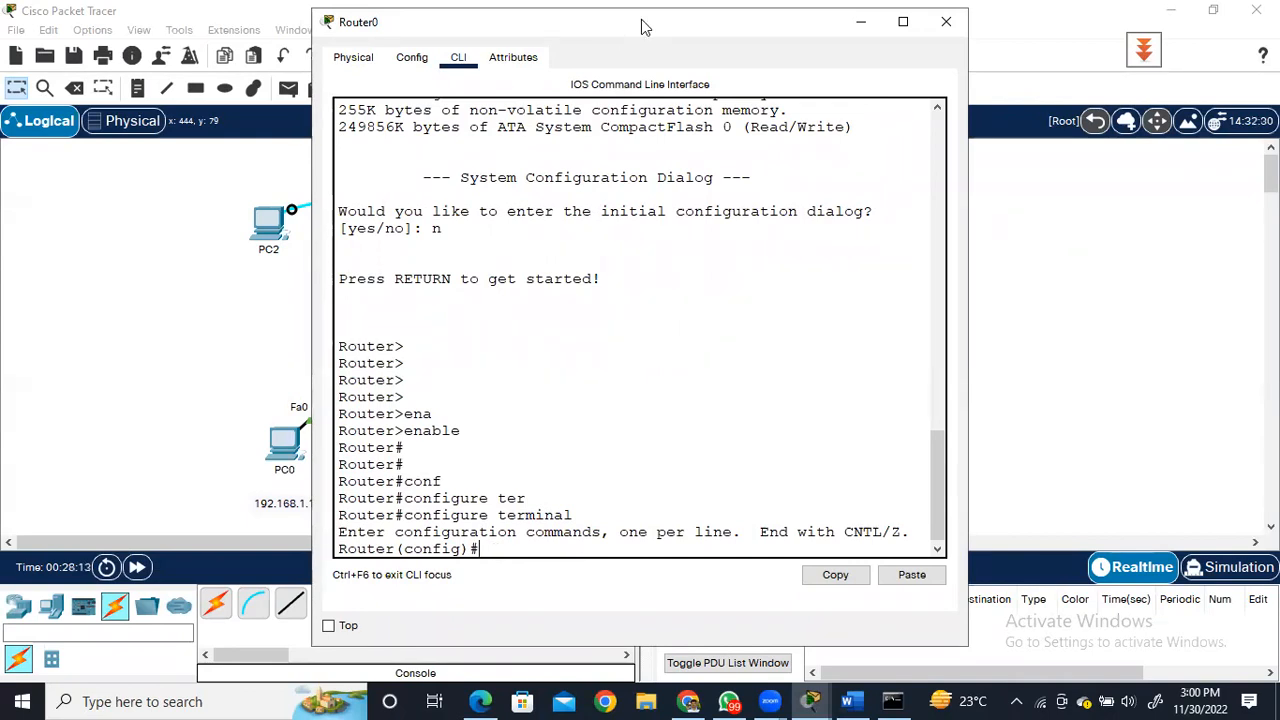
Move Router0's window clear of the topology and enter configuration mode for interface g 0/0.
{"action": "left_click_drag", "start_coordinate": [645, 28], "coordinate": [826, 42]}
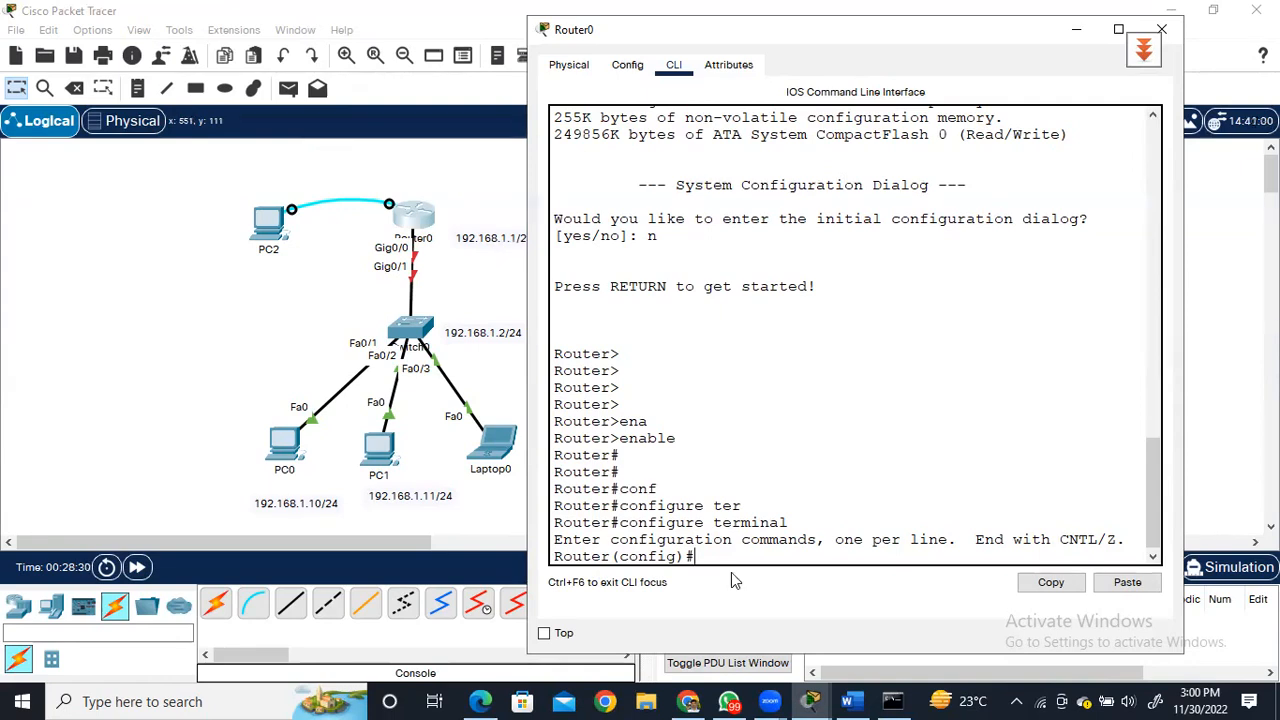
{"action": "type", "text": "inter"}
{"action": "key", "text": "Tab"}
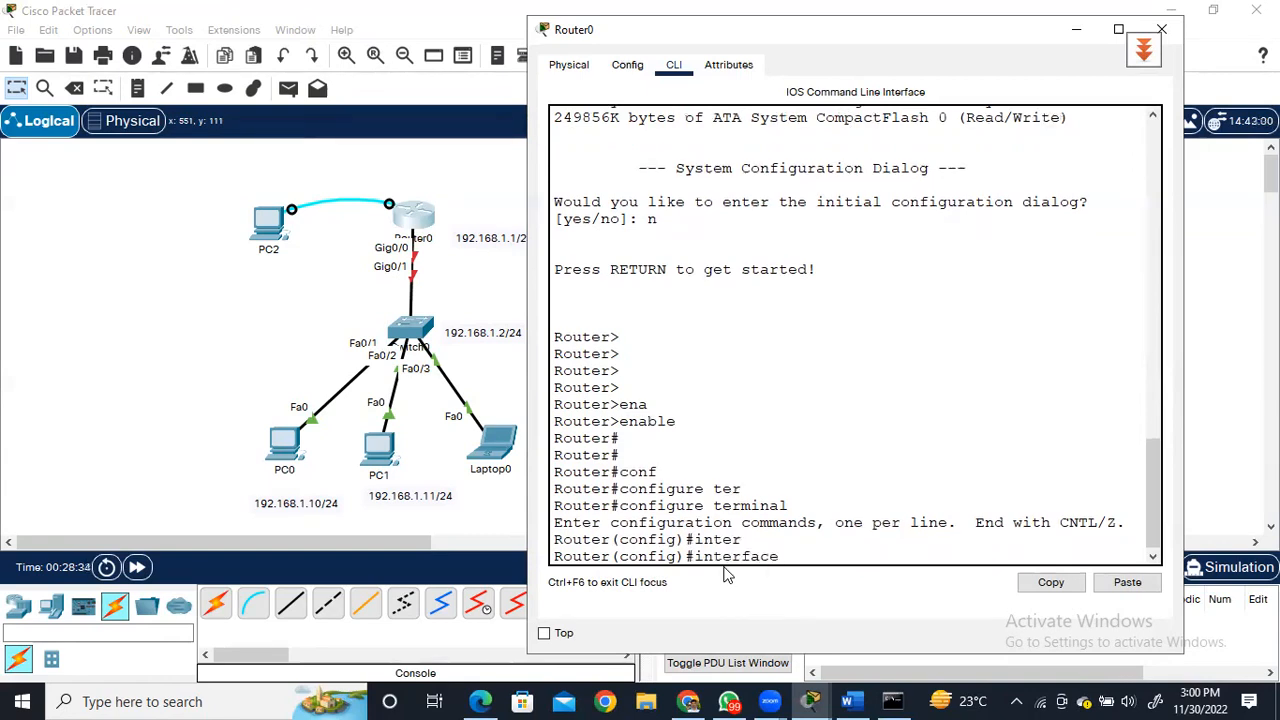
{"action": "type", "text": "g 0/0"}
{"action": "key", "text": "Return"}
{"action": "key", "text": "Return"}
{"action": "key", "text": "Return"}
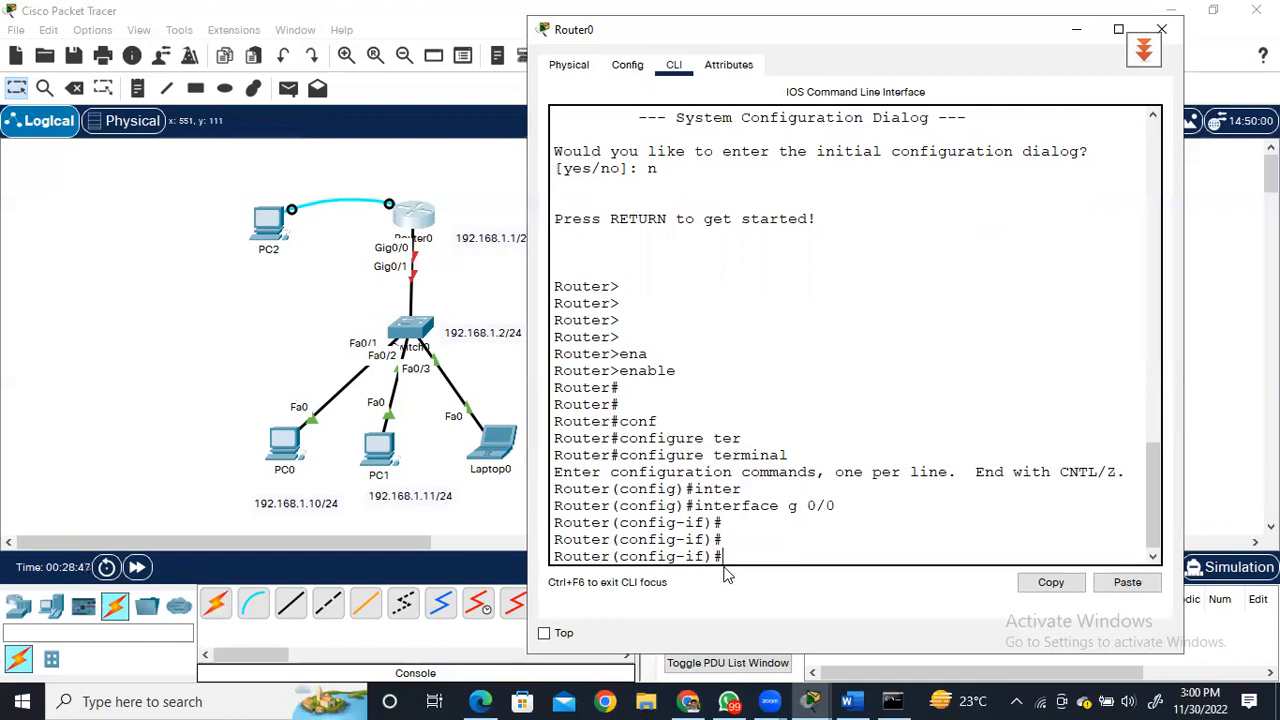
Assign IP address 192.168.1.1 with mask 255.255.255.0 to Router0's g 0/0 interface.
{"action": "type", "text": "ip address 192.168.1.1"}
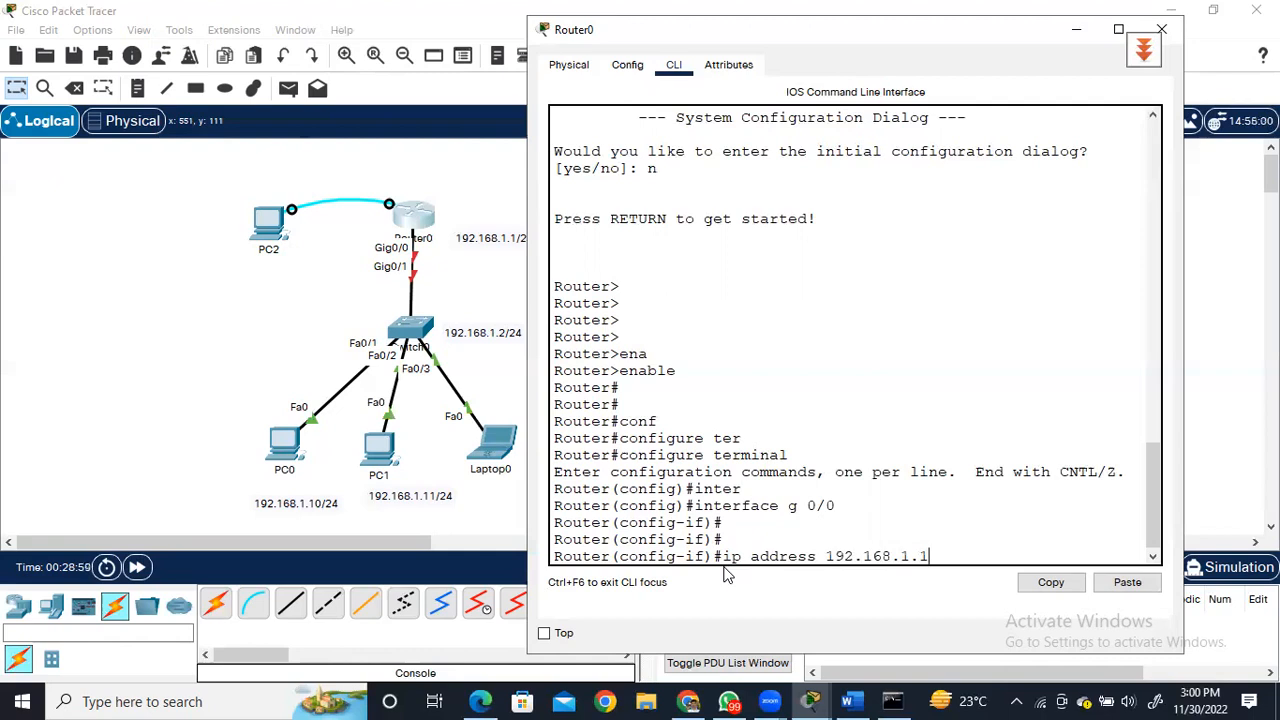
{"action": "type", "text": " 255.255.255.0"}
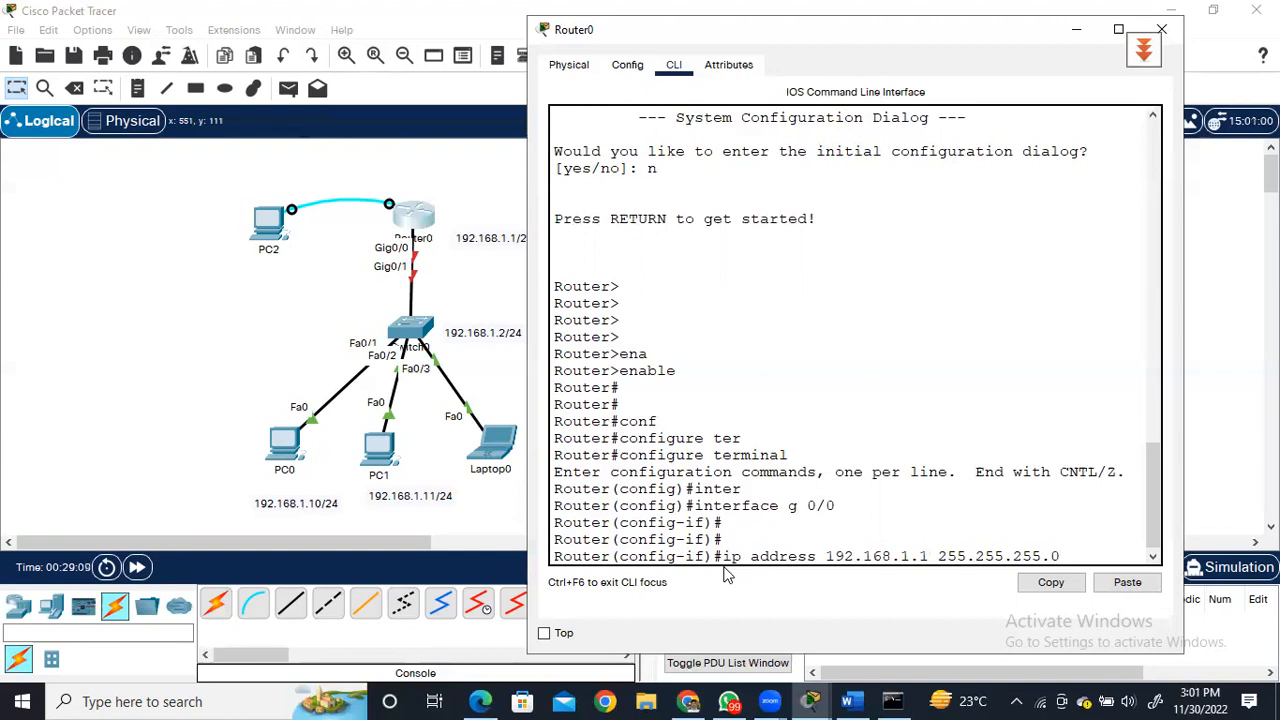
{"action": "key", "text": "Return"}
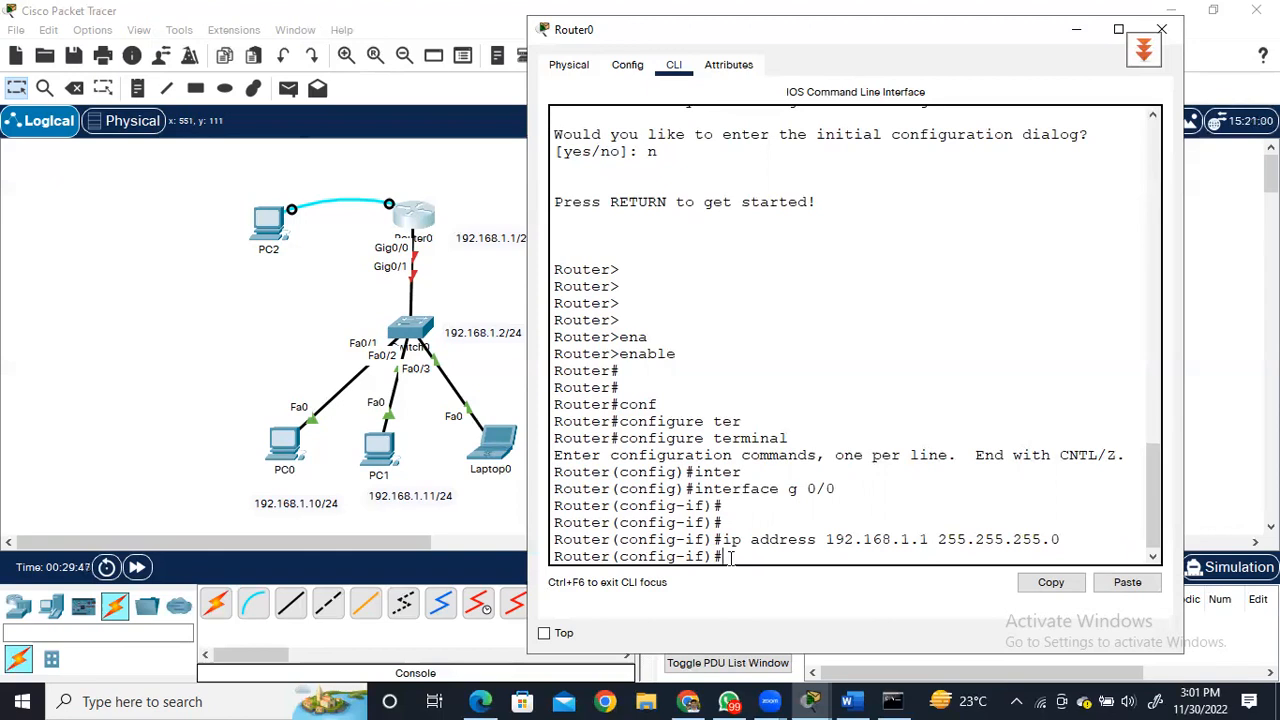
Enable Router0's g 0/0 interface with no shutdown and return to a clean prompt.
{"action": "type", "text": "no shi"}
{"action": "key", "text": "BackSpace"}
{"action": "type", "text": "u"}
{"action": "key", "text": "Tab"}
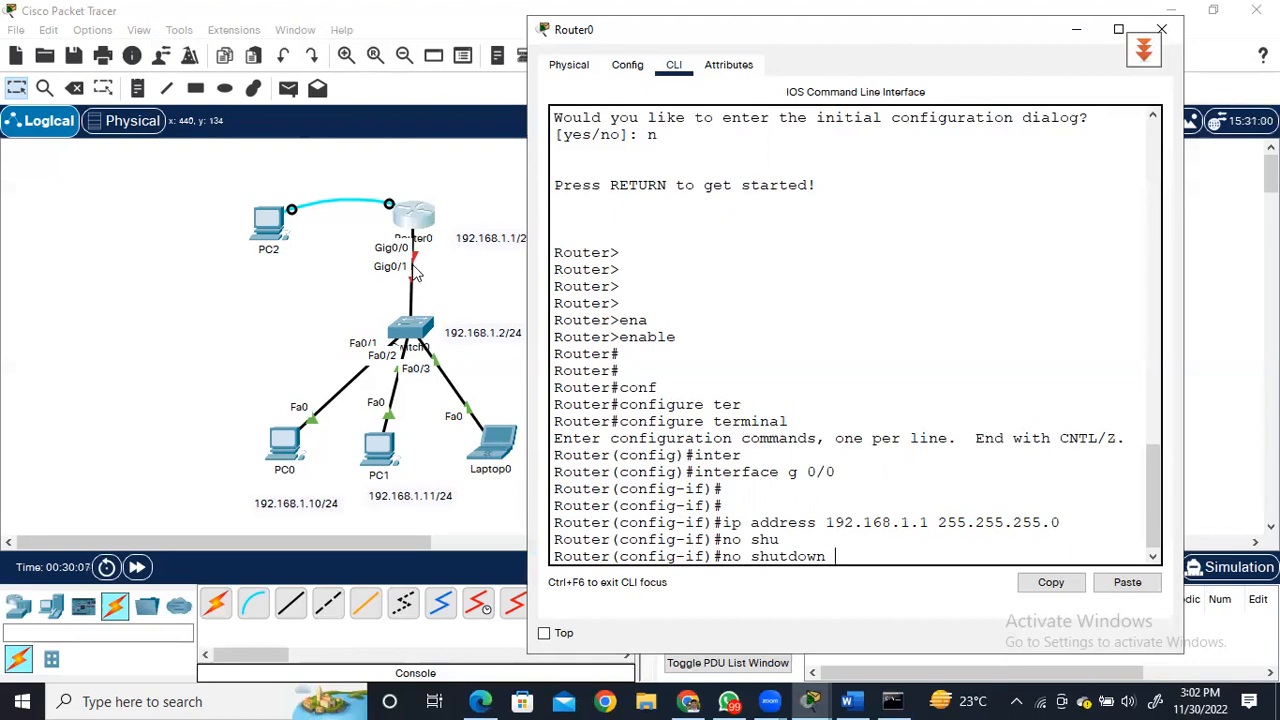
{"action": "key", "text": "Return"}
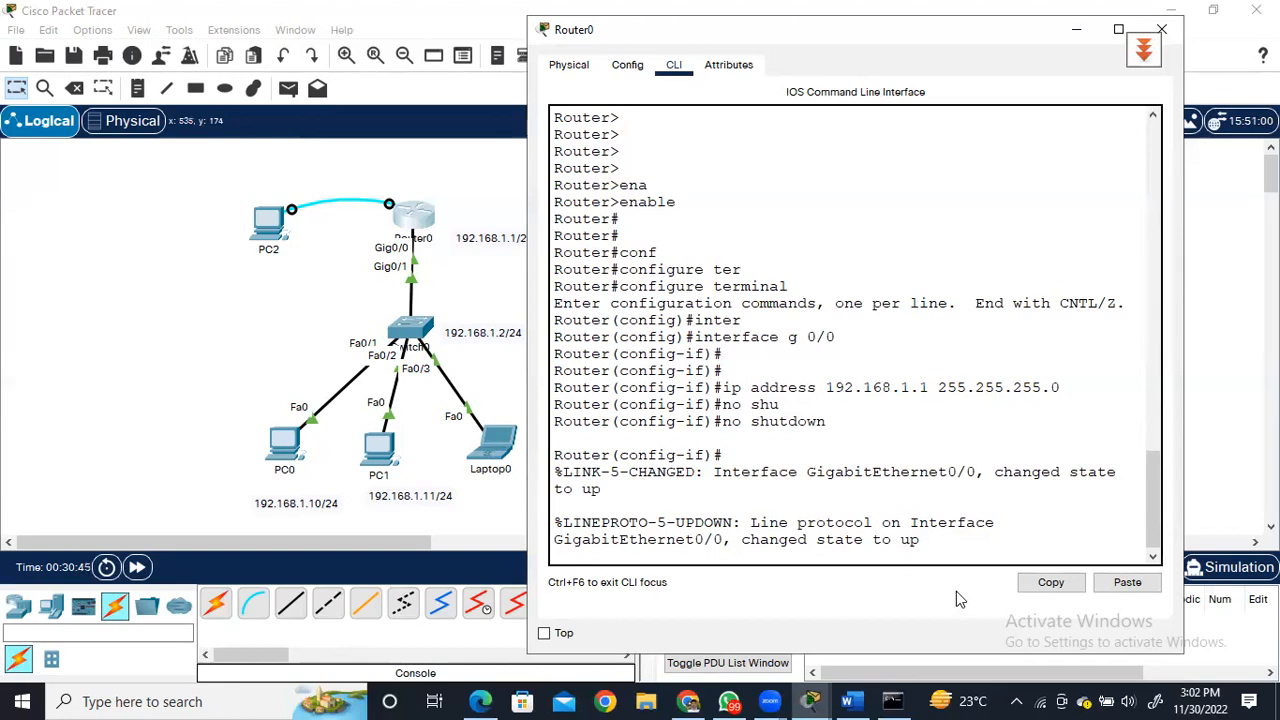
{"action": "key", "text": "Return"}
{"action": "key", "text": "Return"}
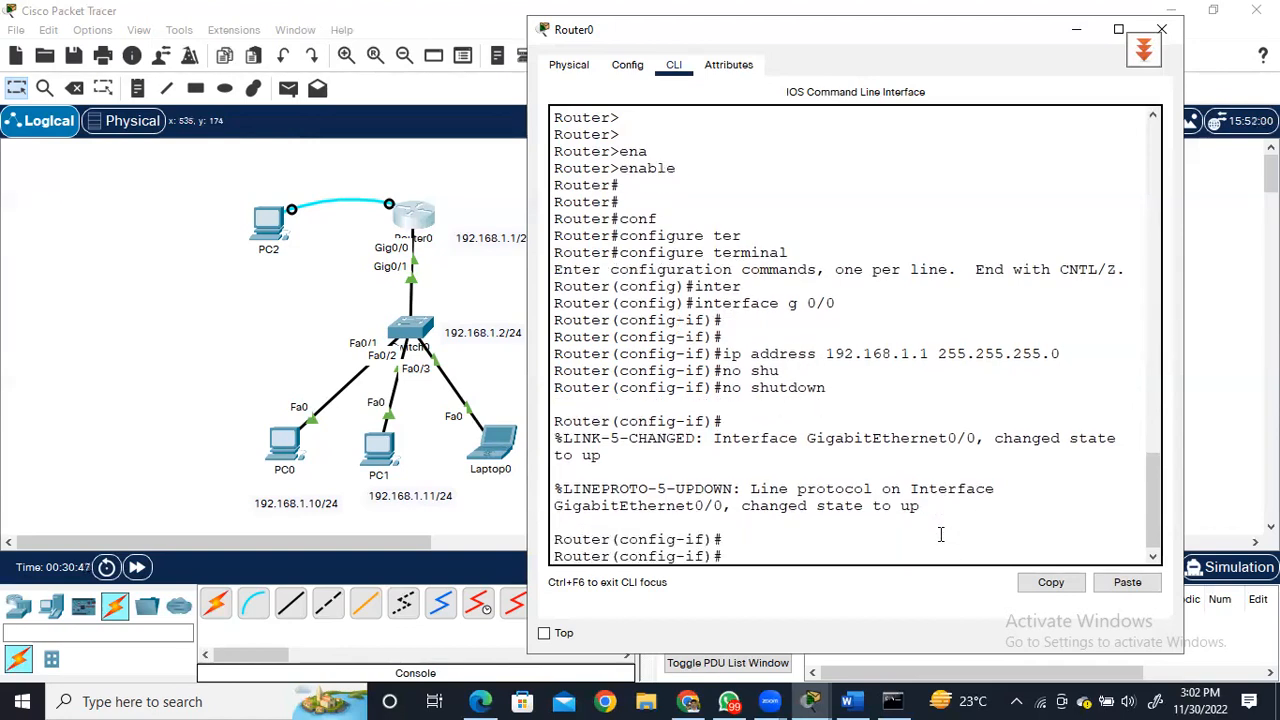
Exit interface configuration mode back to Router0's global configuration prompt.
{"action": "type", "text": "exit"}
{"action": "key", "text": "Return"}
{"action": "key", "text": "Return"}
{"action": "key", "text": "Return"}
{"action": "key", "text": "Return"}
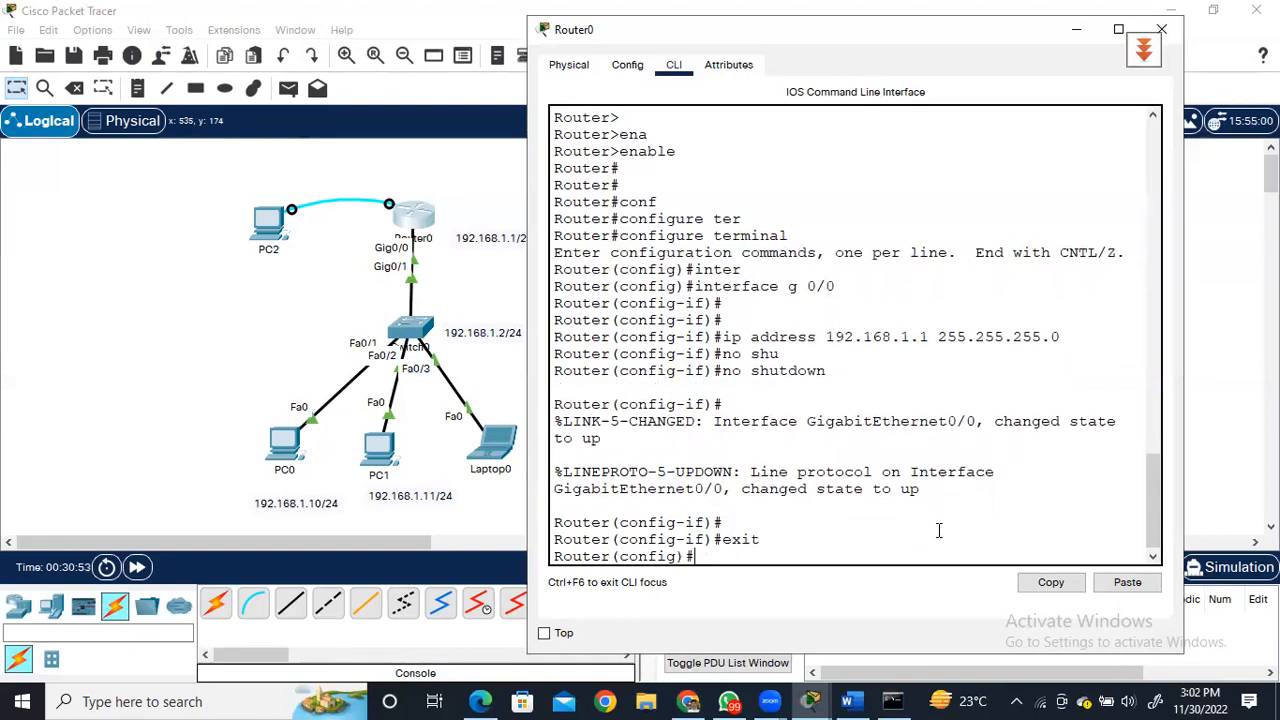
Exit global configuration mode back to Router0's privileged EXEC prompt.
{"action": "type", "text": "exit"}
{"action": "key", "text": "Return"}
{"action": "key", "text": "Return"}
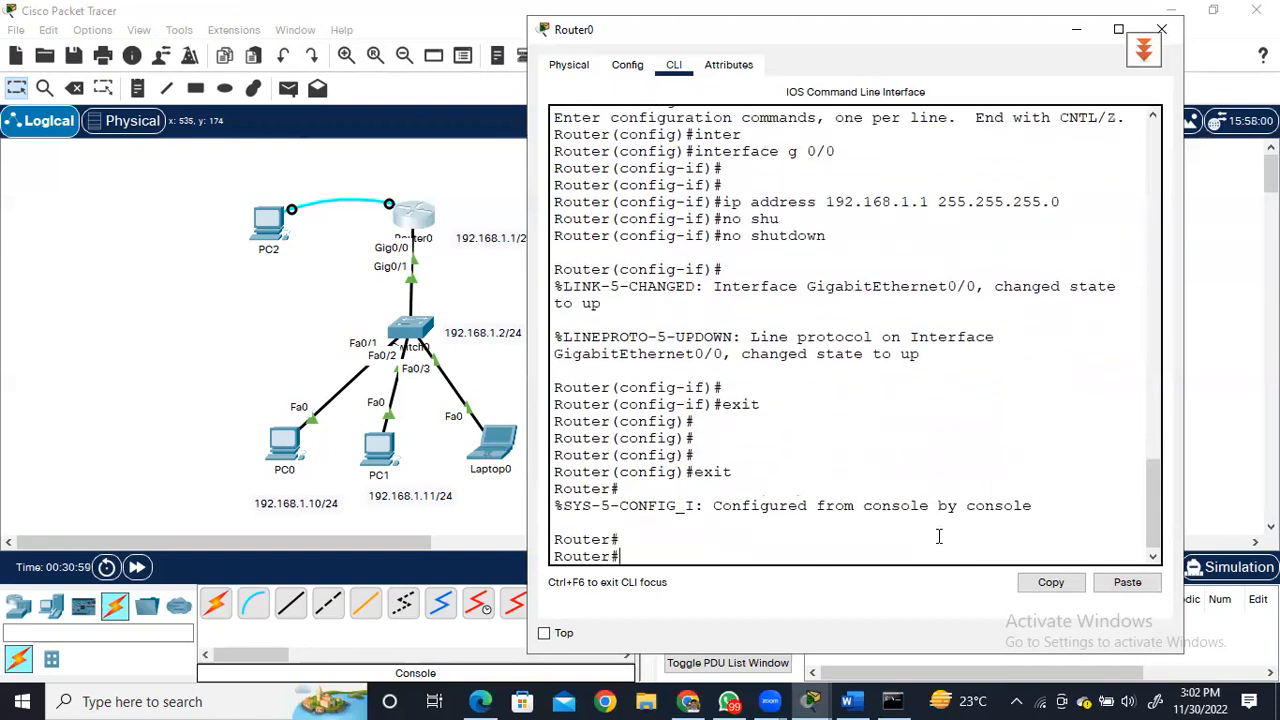
Run show ip interface brief on Router0 to check its interface addresses and status.
{"action": "type", "text": "show ip inter"}
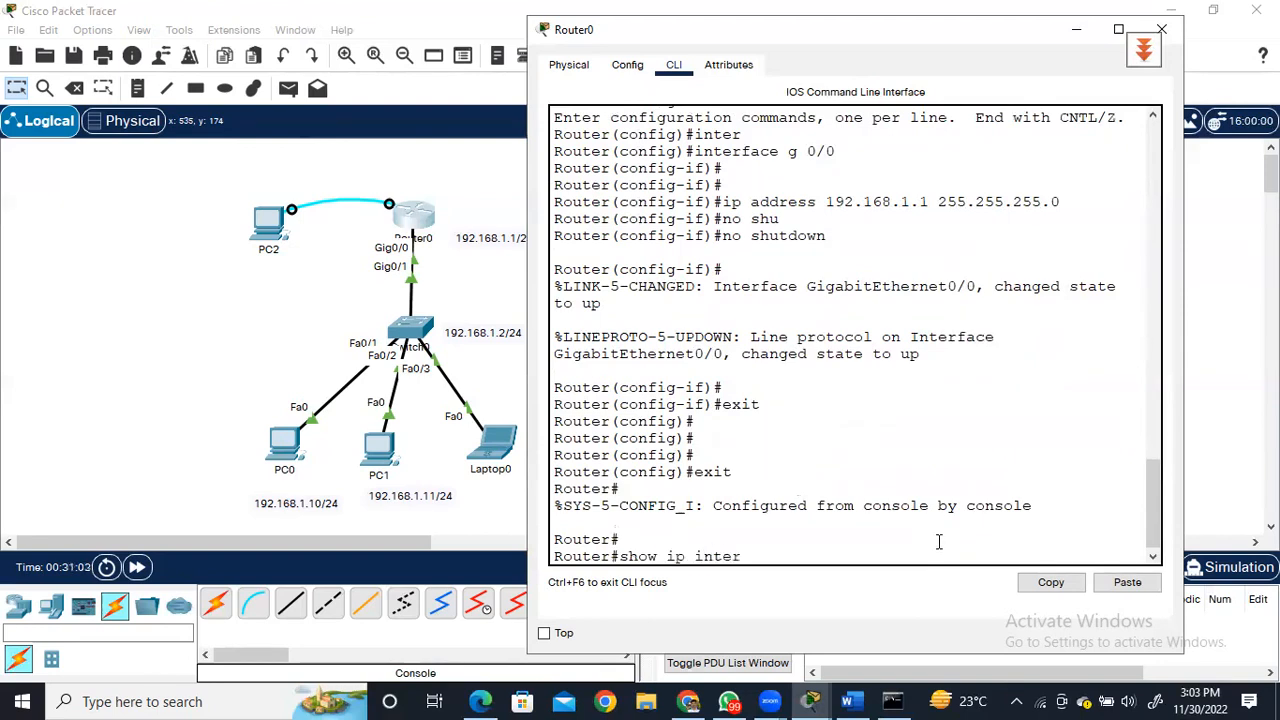
{"action": "key", "text": "Tab"}
{"action": "type", "text": "br"}
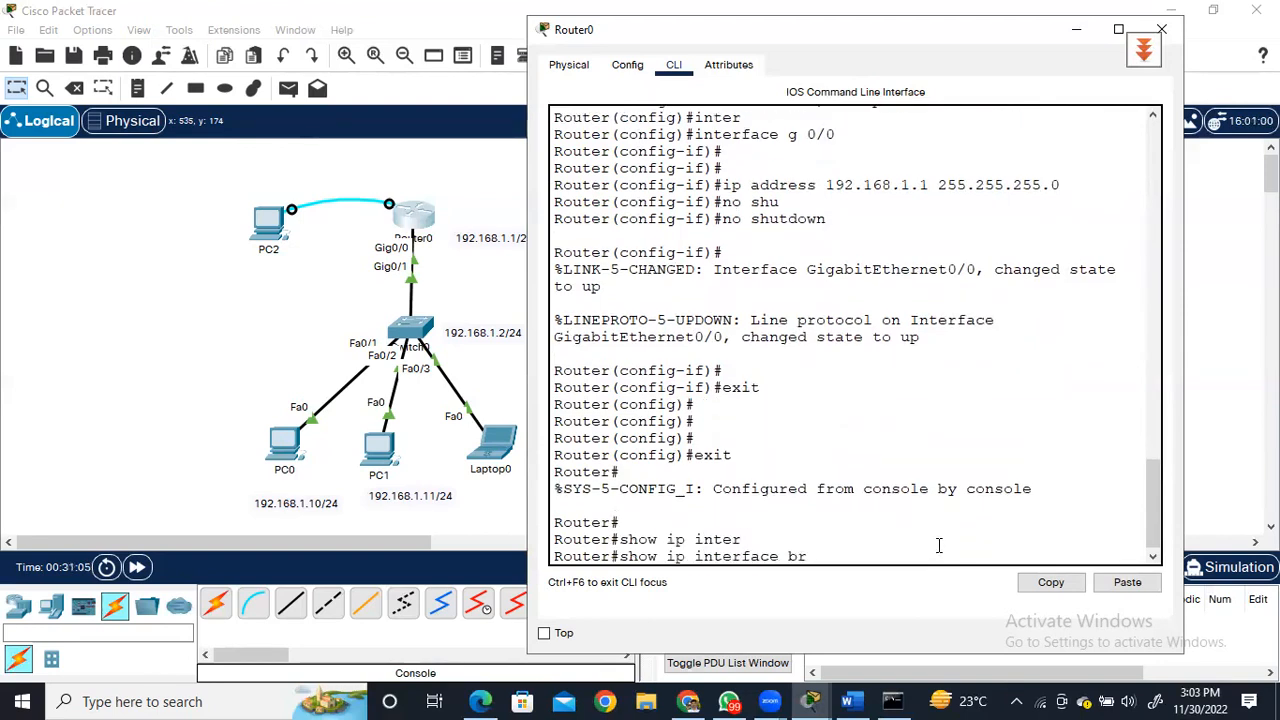
{"action": "key", "text": "Tab"}
{"action": "key", "text": "Return"}
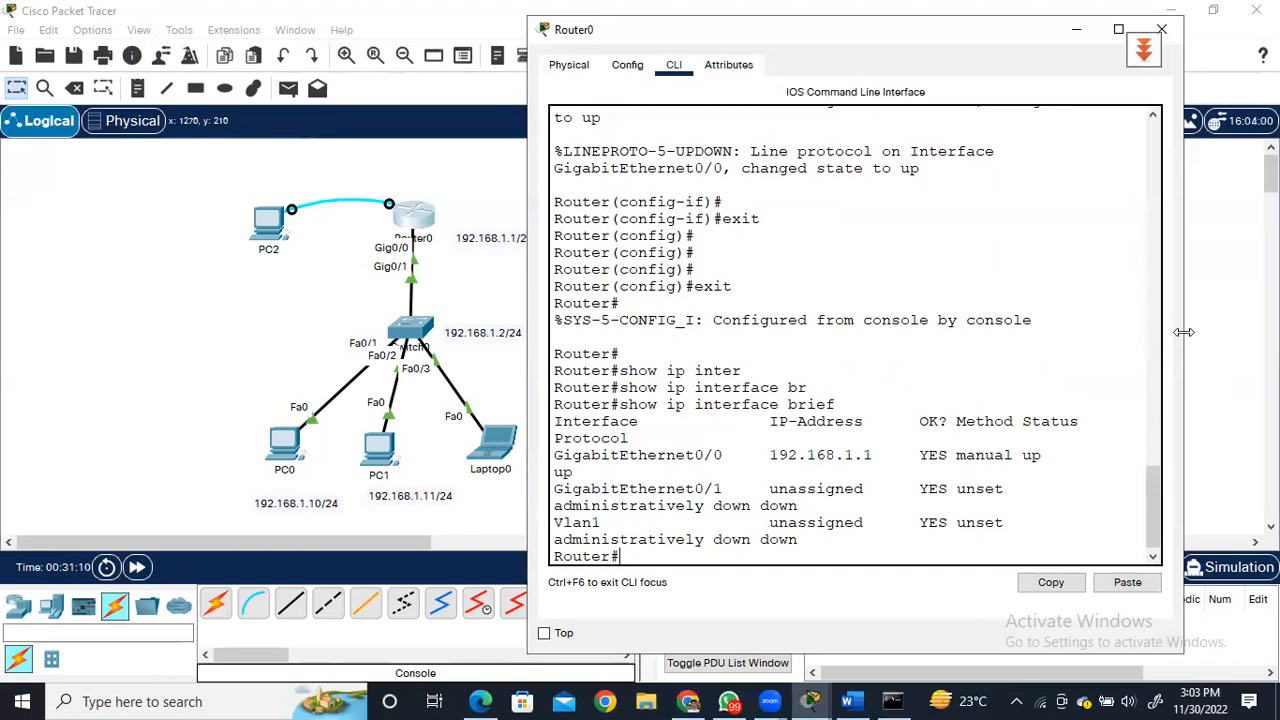
Widen Router0's window on both sides, highlight the GigabitEthernet0/0 row for review, and clear the highlight.
{"action": "left_click_drag", "start_coordinate": [1183, 332], "coordinate": [1267, 332]}
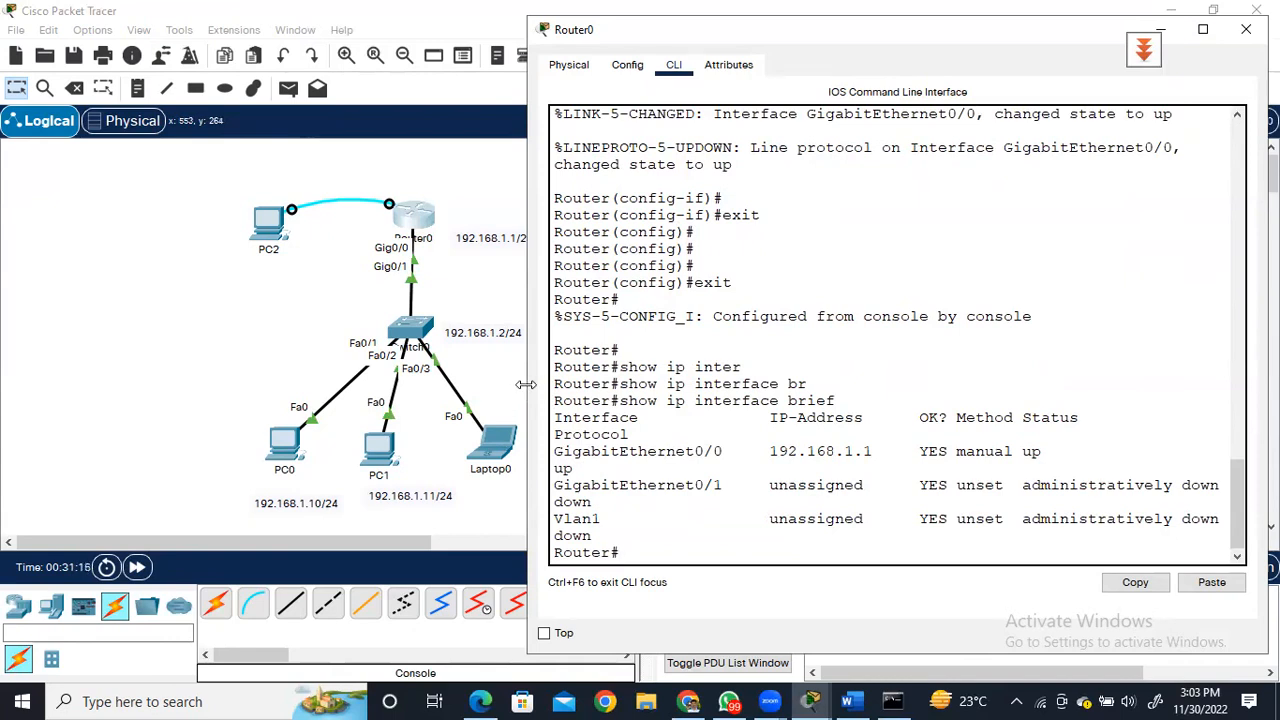
{"action": "left_click_drag", "start_coordinate": [526, 384], "coordinate": [488, 378]}
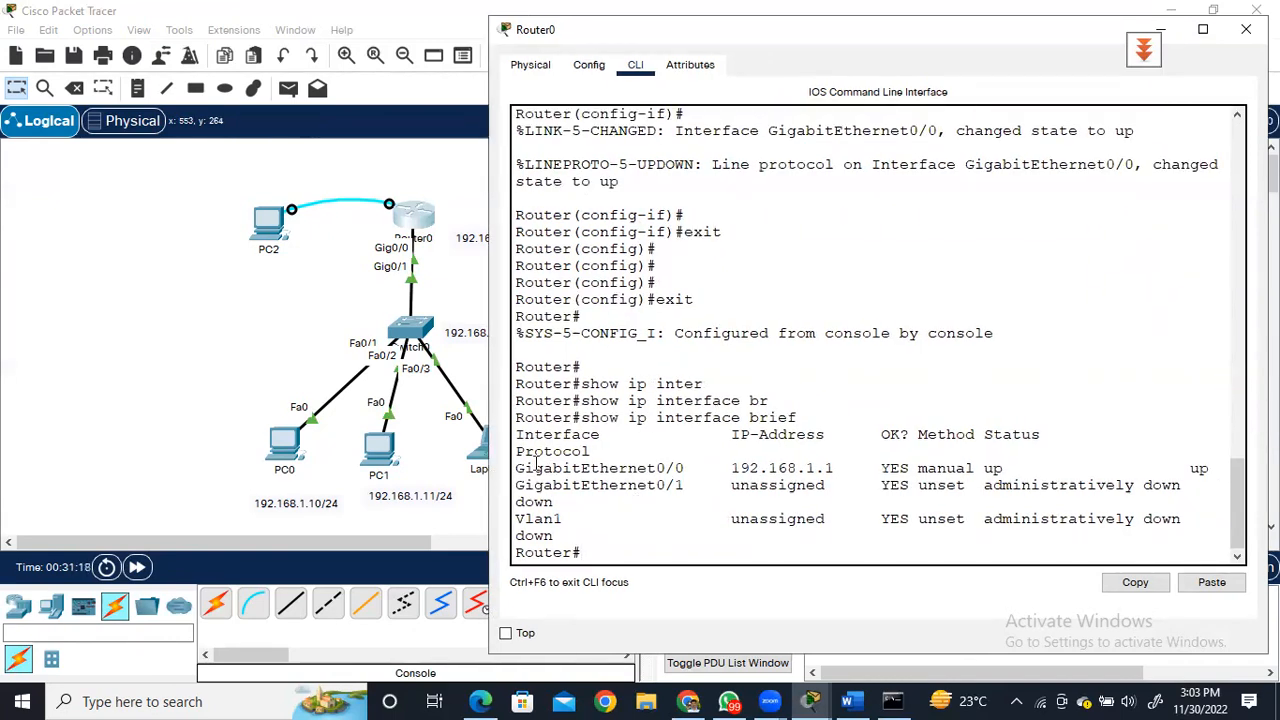
{"action": "left_click_drag", "start_coordinate": [518, 466], "coordinate": [1218, 468]}
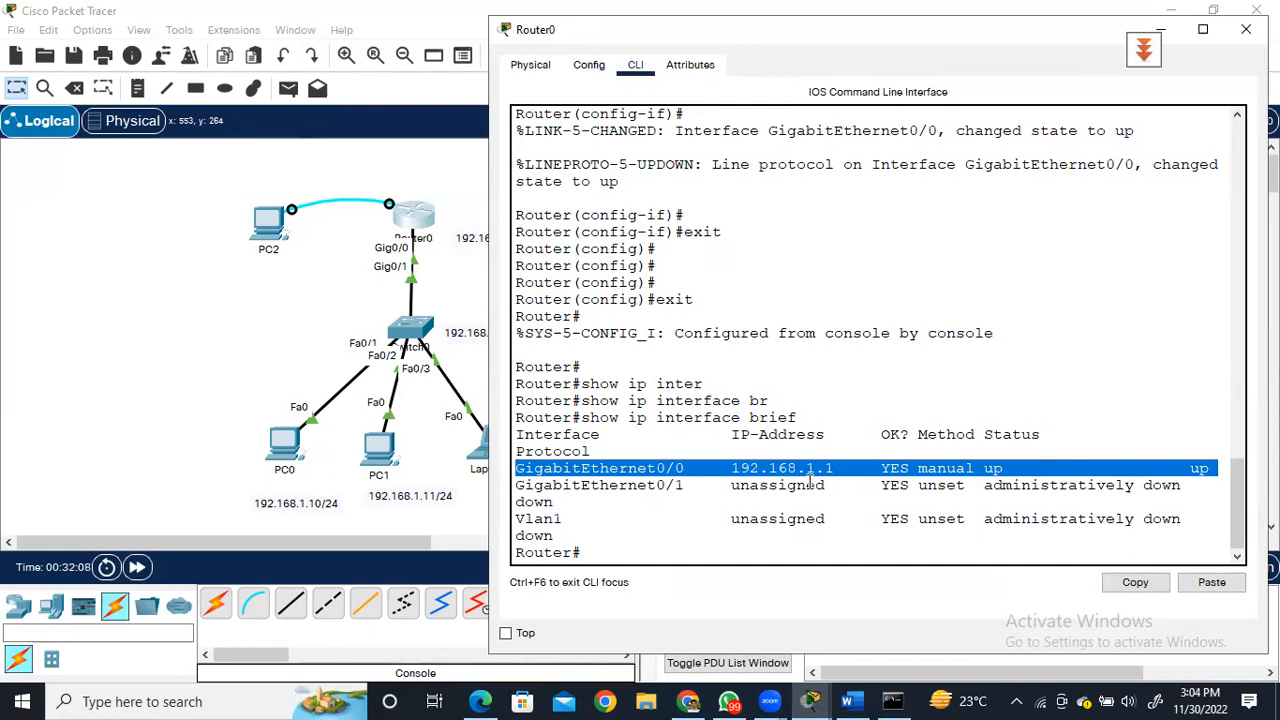
{"action": "left_click", "coordinate": [597, 551]}
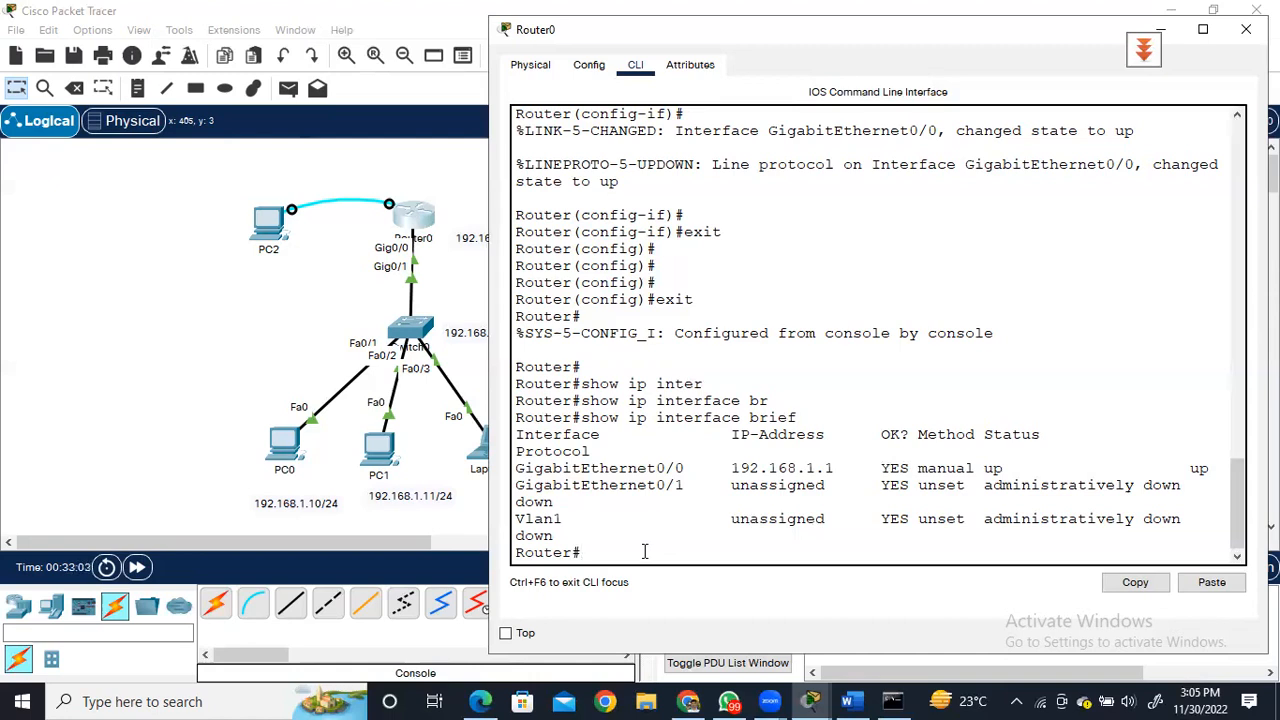
Enter global configuration mode on Router0 and set its hostname to R1.
{"action": "type", "text": "conf ter"}
{"action": "key", "text": "Return"}
{"action": "key", "text": "Return"}
{"action": "key", "text": "Return"}
{"action": "type", "text": "hostnam"}
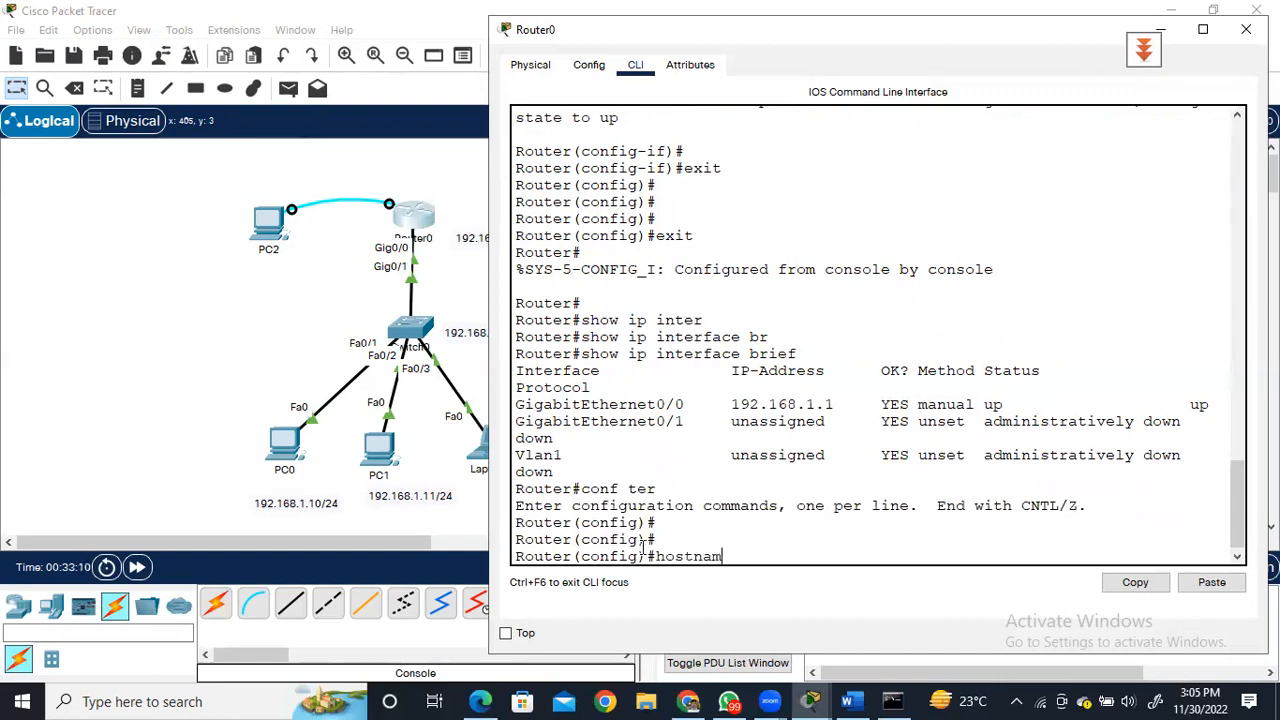
{"action": "type", "text": "e R1"}
{"action": "key", "text": "Return"}
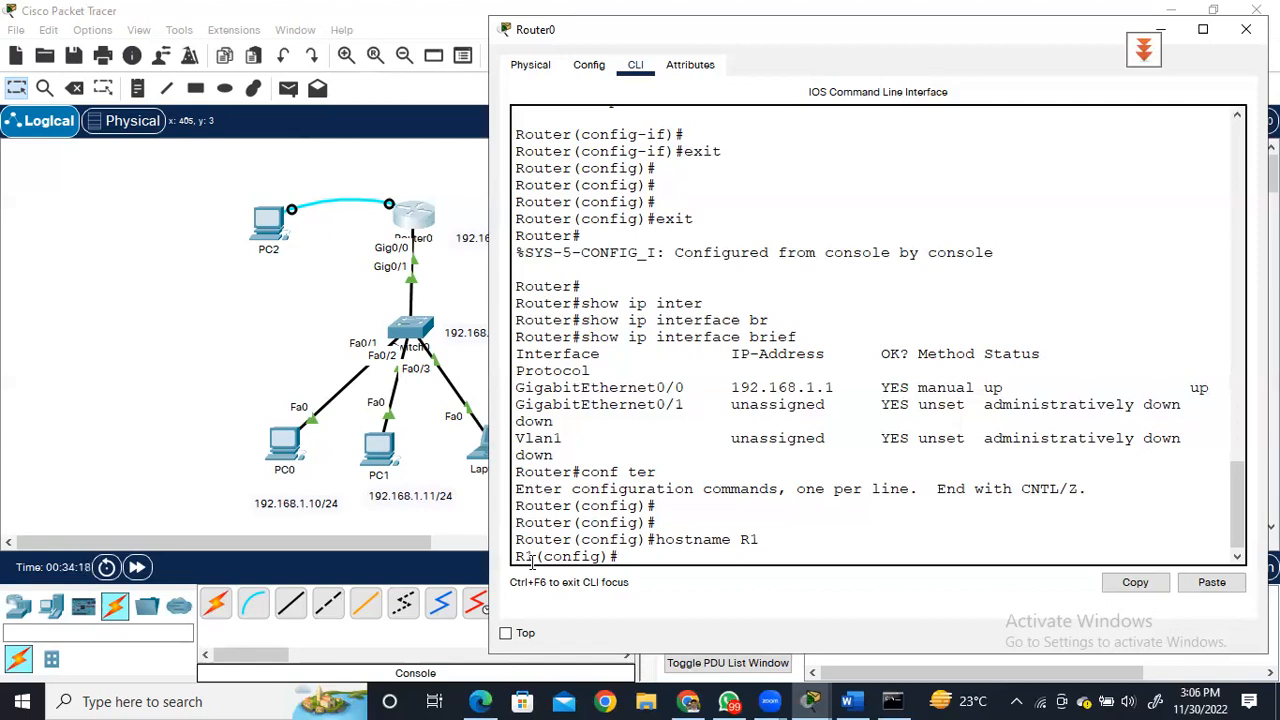
Set the router's IP domain name to uet.pk.
{"action": "type", "text": "ip dom"}
{"action": "key", "text": "Tab"}
{"action": "type", "text": "ai"}
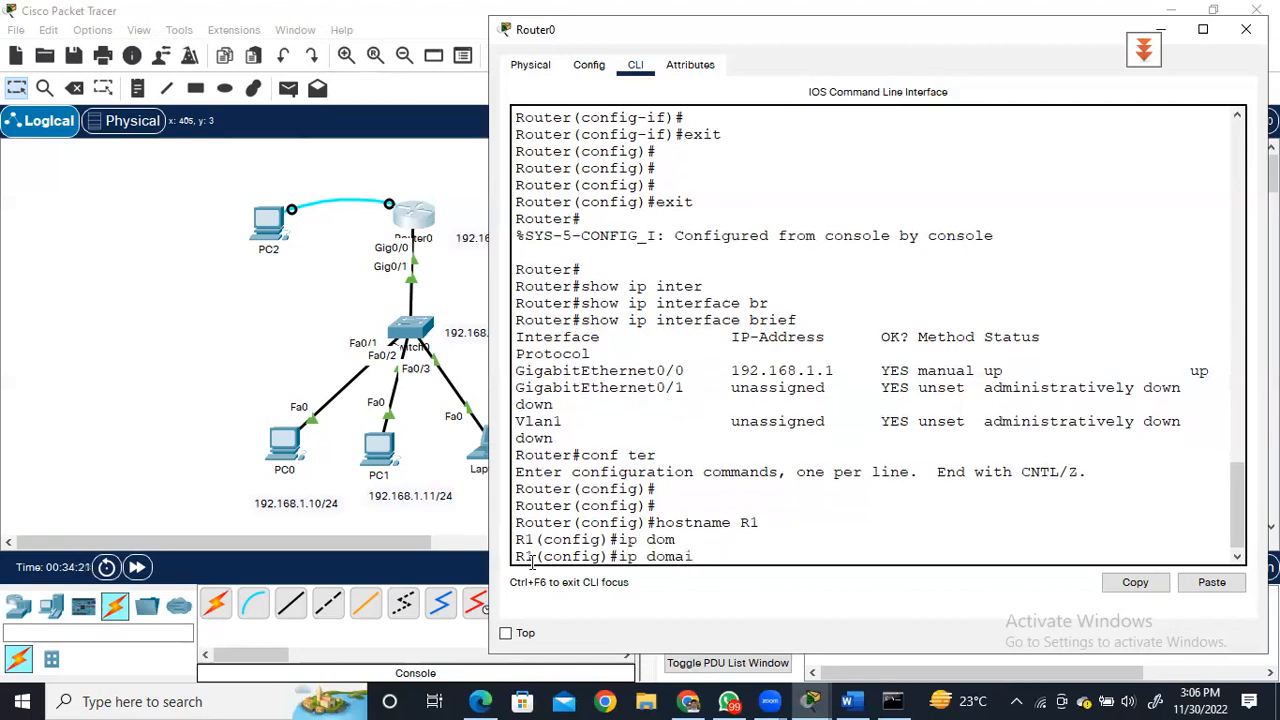
{"action": "type", "text": "n-name uet.pk"}
{"action": "key", "text": "Return"}
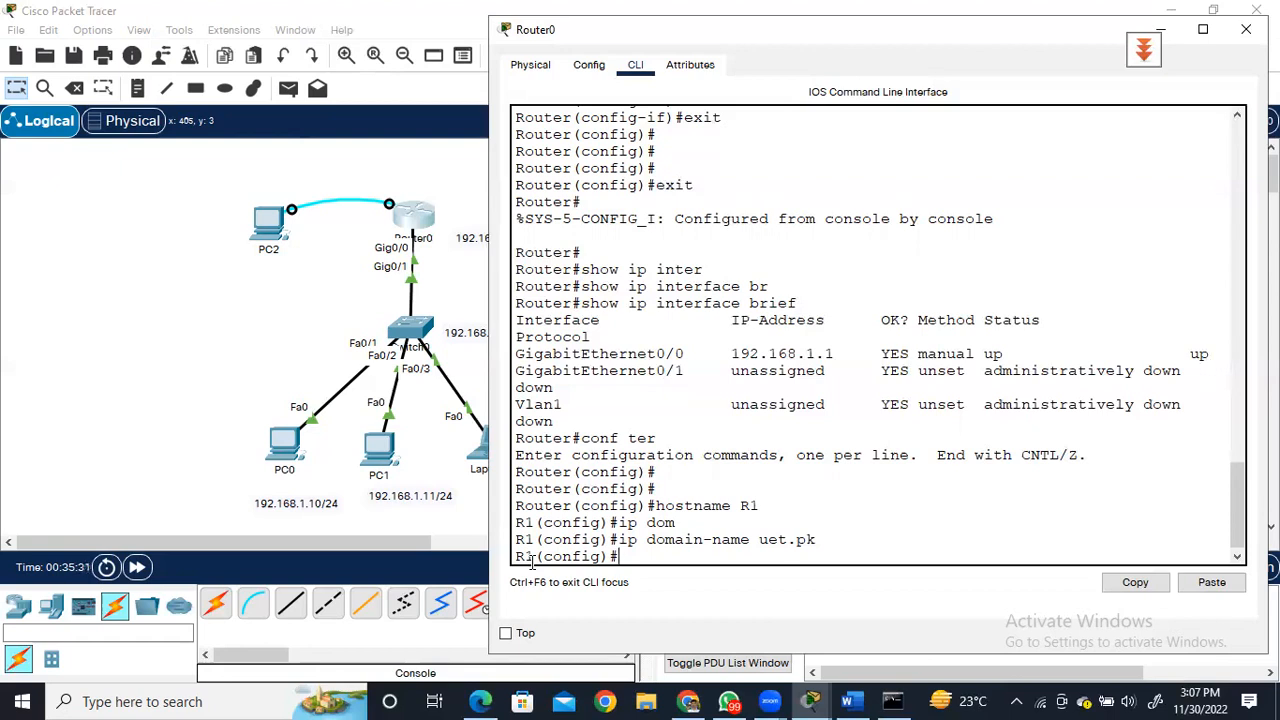
Start generating the router's RSA keys with crypto key generate rsa.
{"action": "type", "text": "cry"}
{"action": "key", "text": "Tab"}
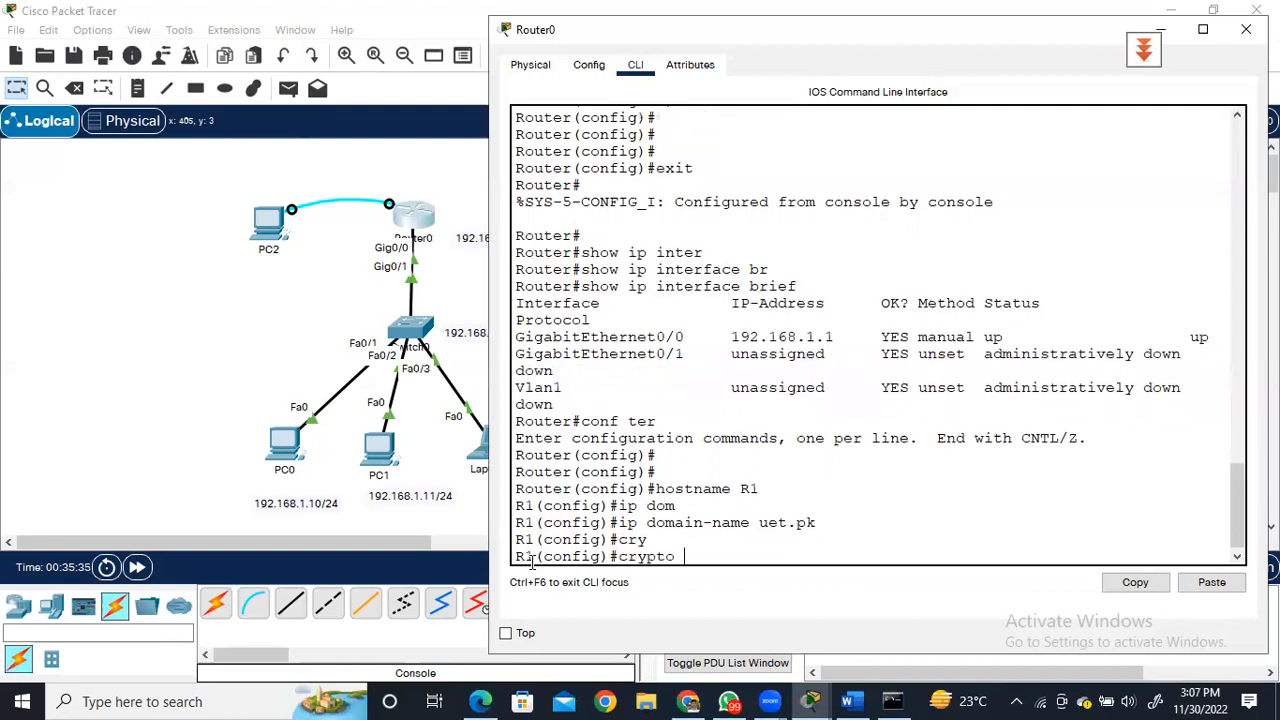
{"action": "type", "text": "key gw"}
{"action": "key", "text": "BackSpace"}
{"action": "type", "text": "enerate rsa"}
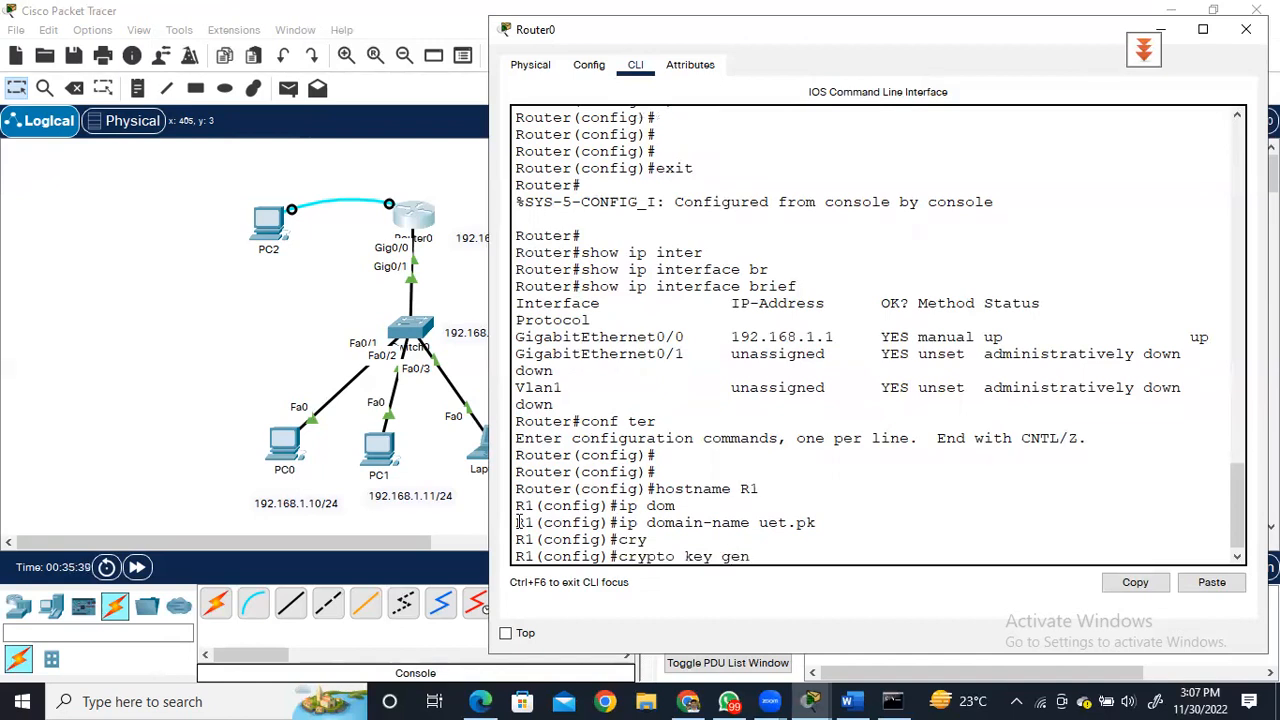
{"action": "key", "text": "Tab"}
{"action": "type", "text": "rsa"}
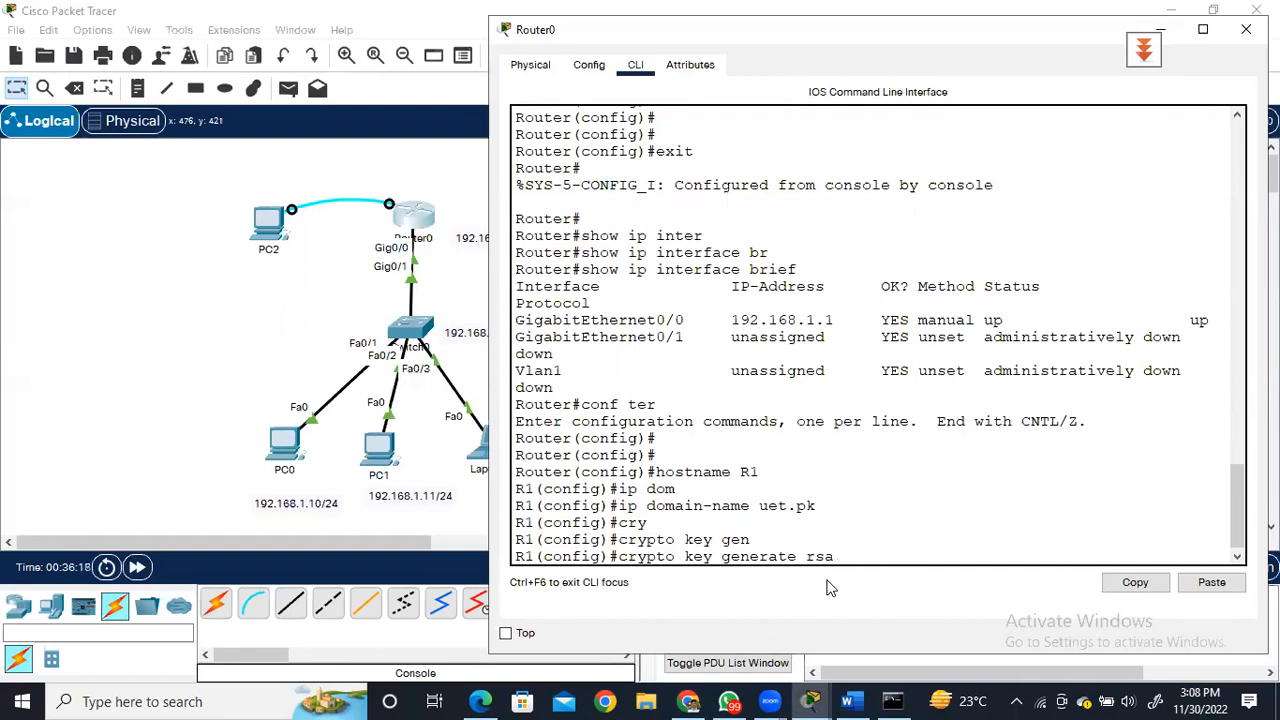
{"action": "key", "text": "Return"}
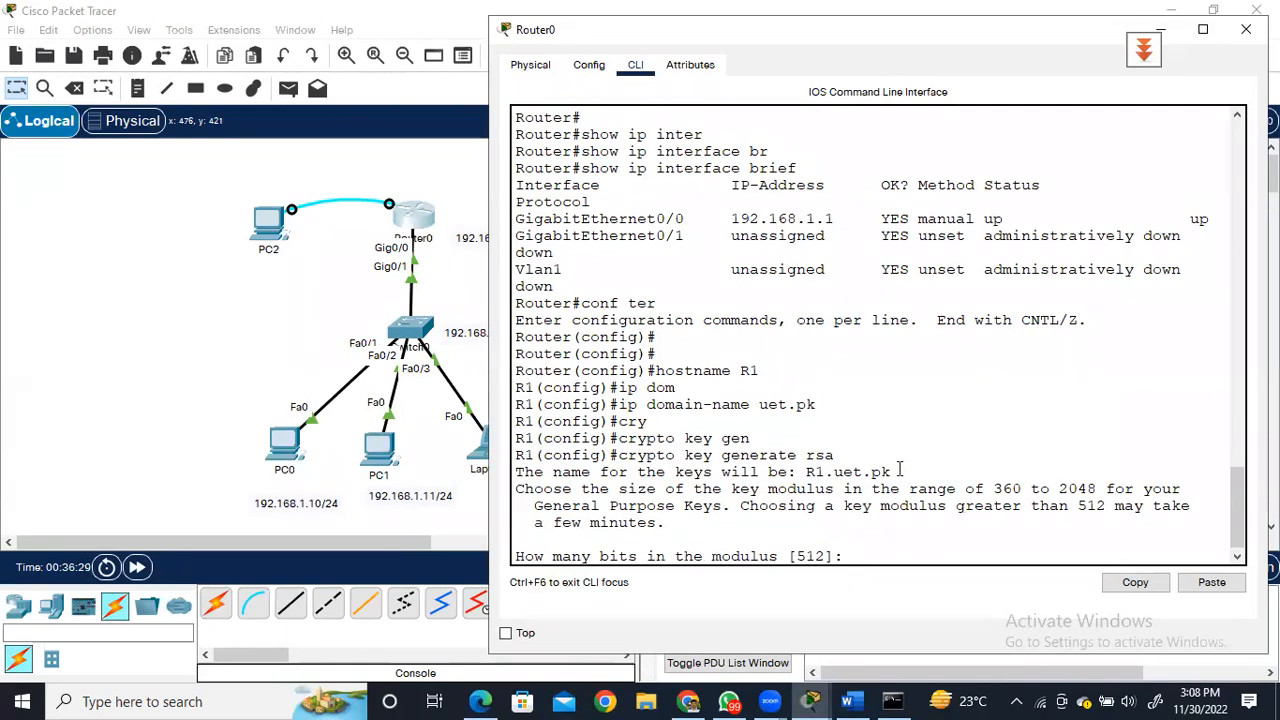
Review the key name and allowed modulus range, set the modulus to 1024 bits, and minimize the file window covering the console.
{"action": "left_click_drag", "start_coordinate": [893, 471], "coordinate": [798, 468]}
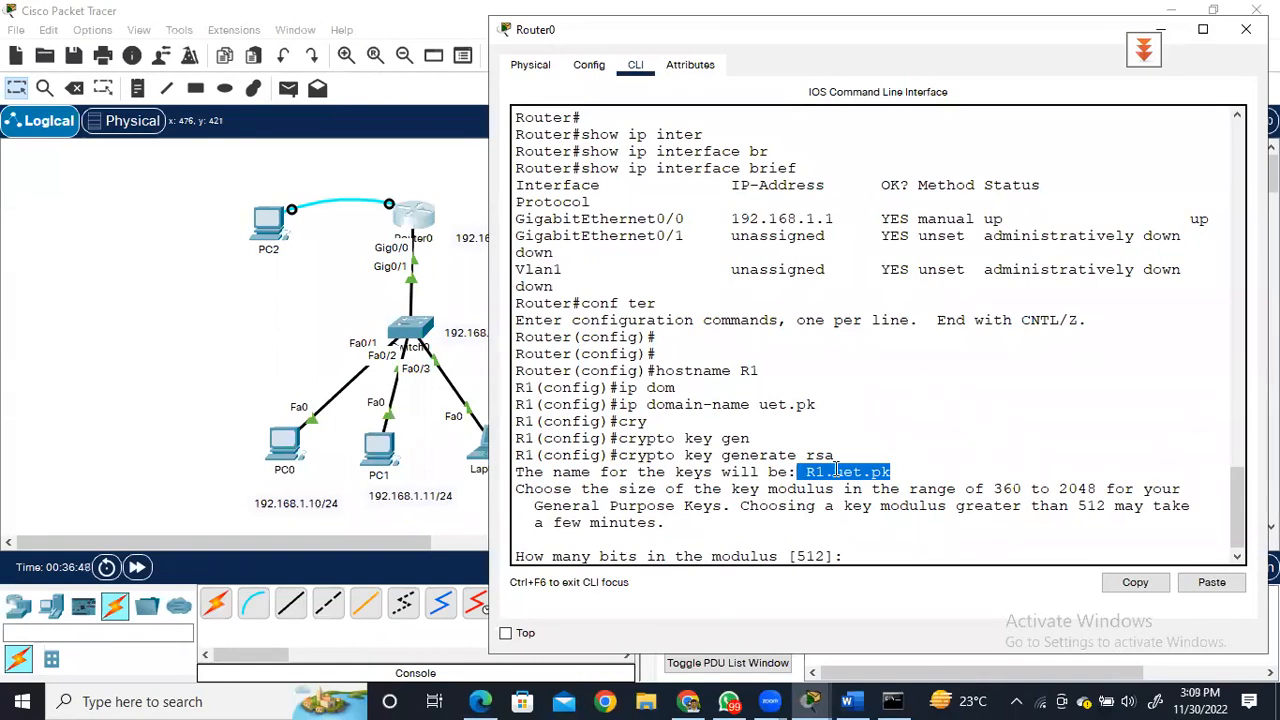
{"action": "left_click", "coordinate": [996, 487]}
{"action": "left_click_drag", "start_coordinate": [994, 489], "coordinate": [1098, 485]}
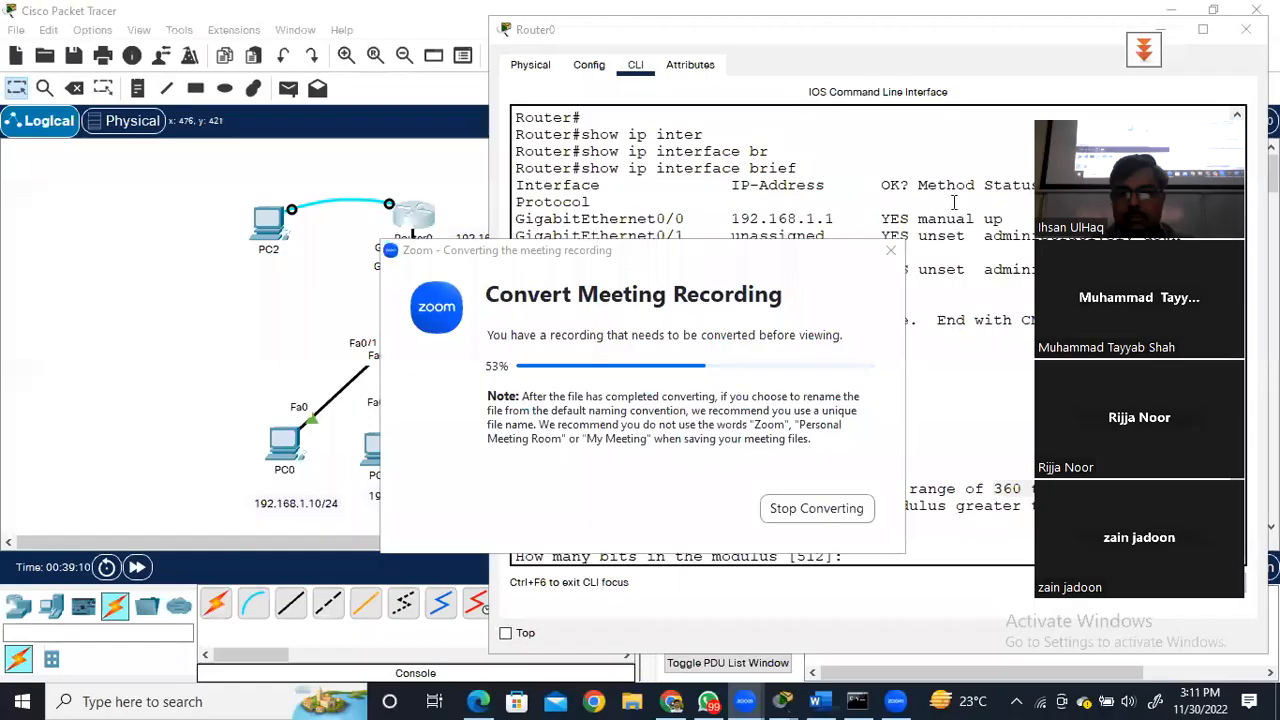
{"action": "left_click", "coordinate": [944, 357]}
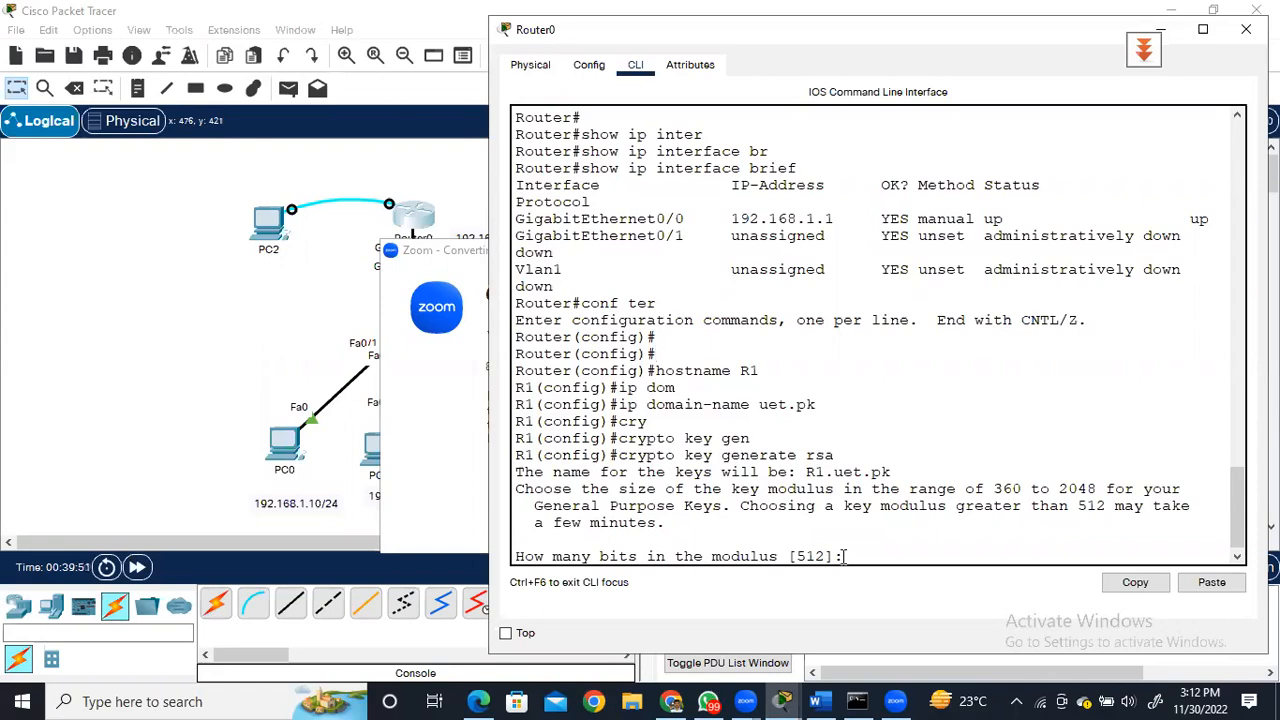
{"action": "type", "text": "1024"}
{"action": "key", "text": "Return"}
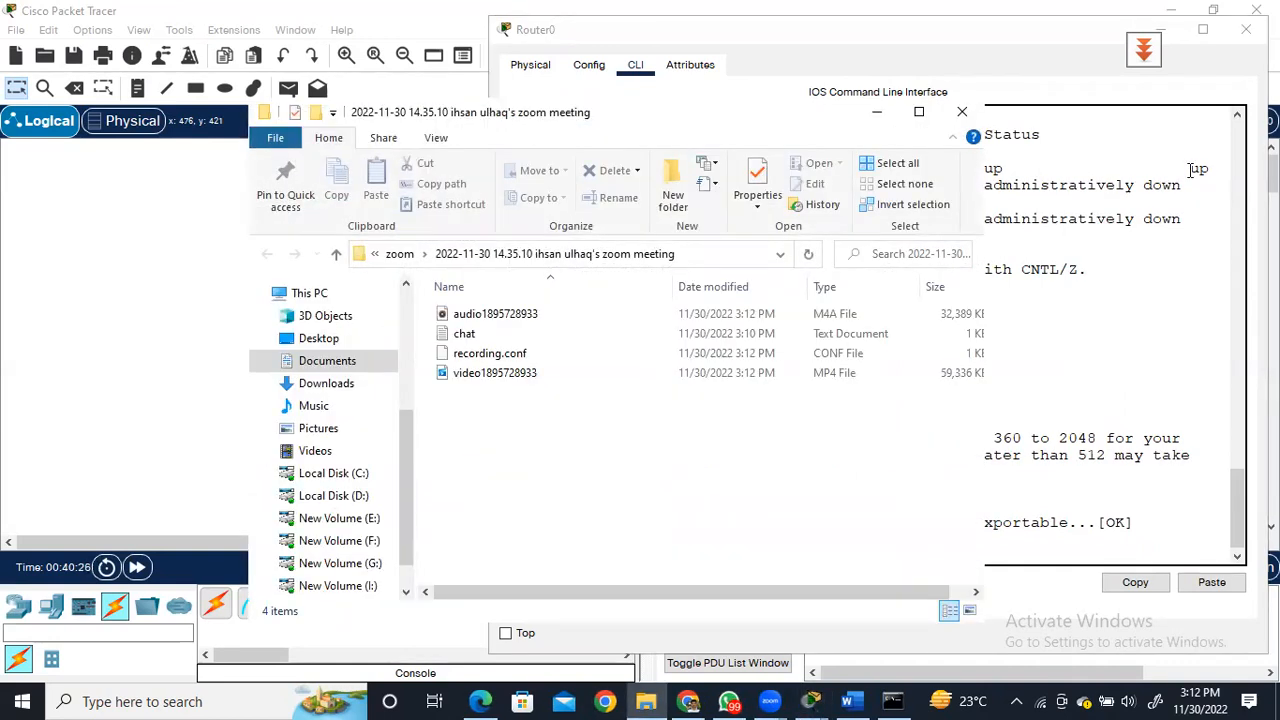
{"action": "left_click", "coordinate": [877, 112]}
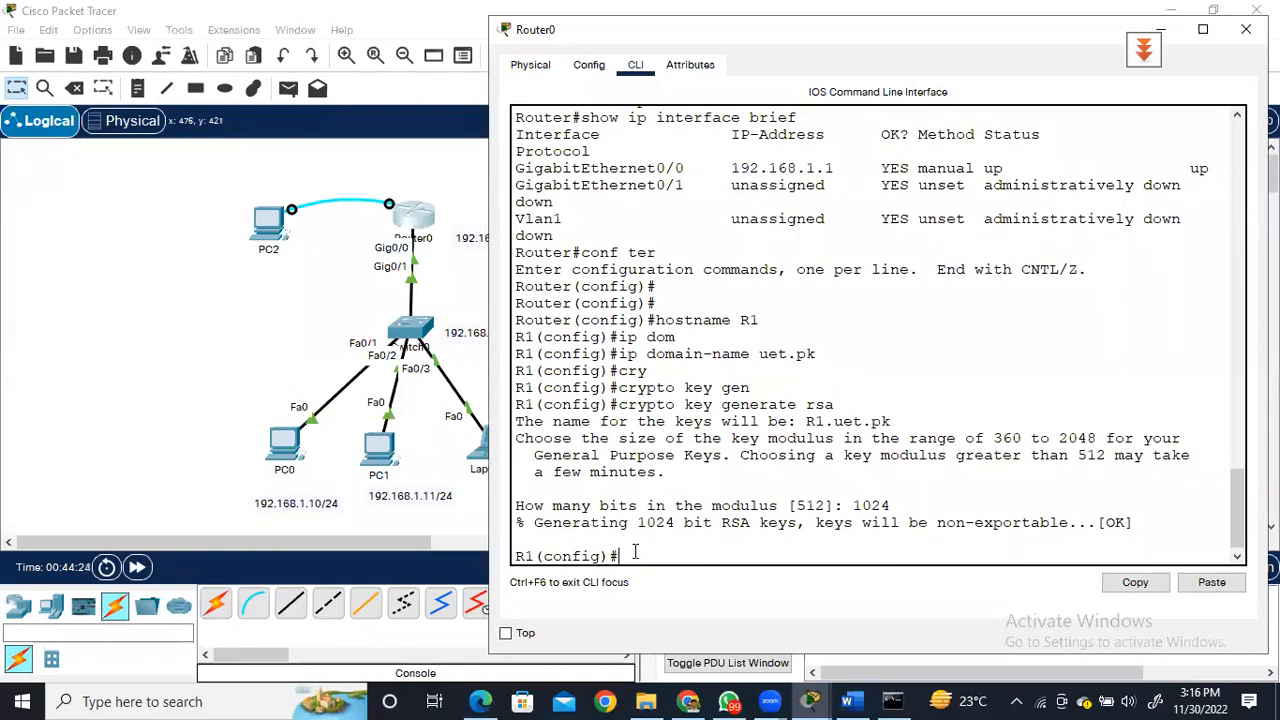
Begin a username command with the account's username, consulting the context help for its syntax and options.
{"action": "type", "text": "u"}
{"action": "type", "text": "sername ?"}
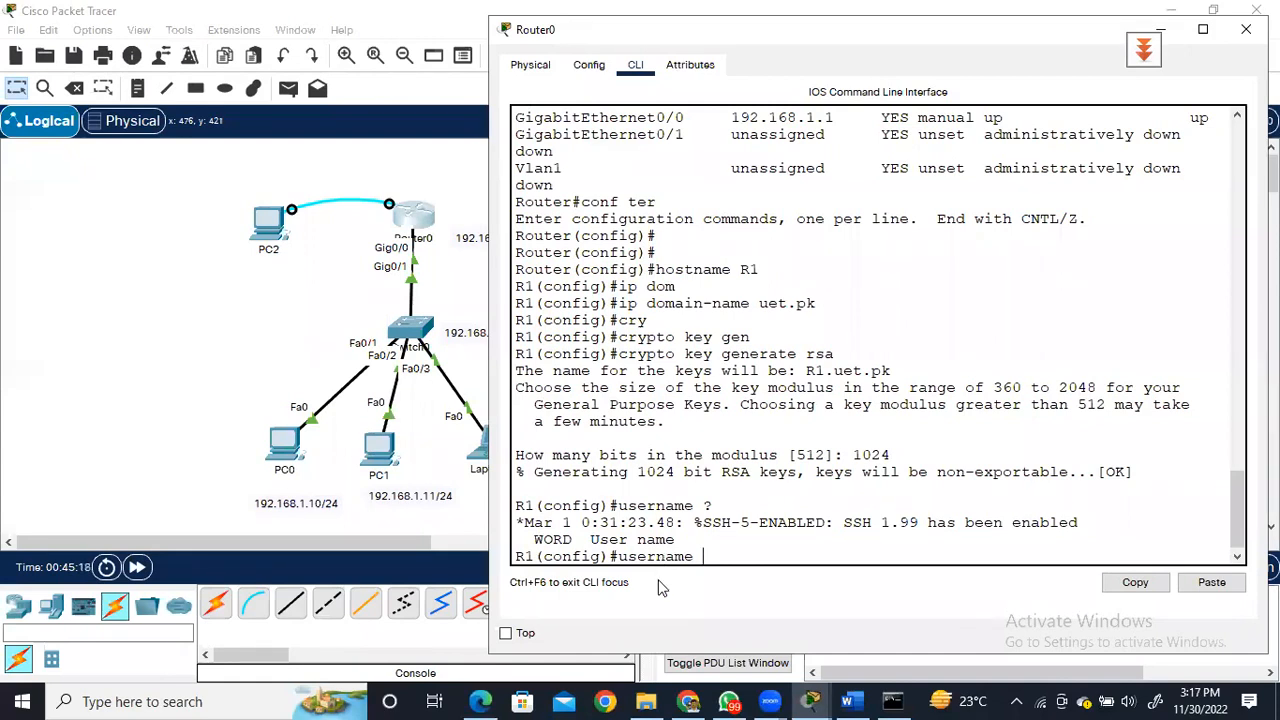
{"action": "type", "text": "abbas ?"}
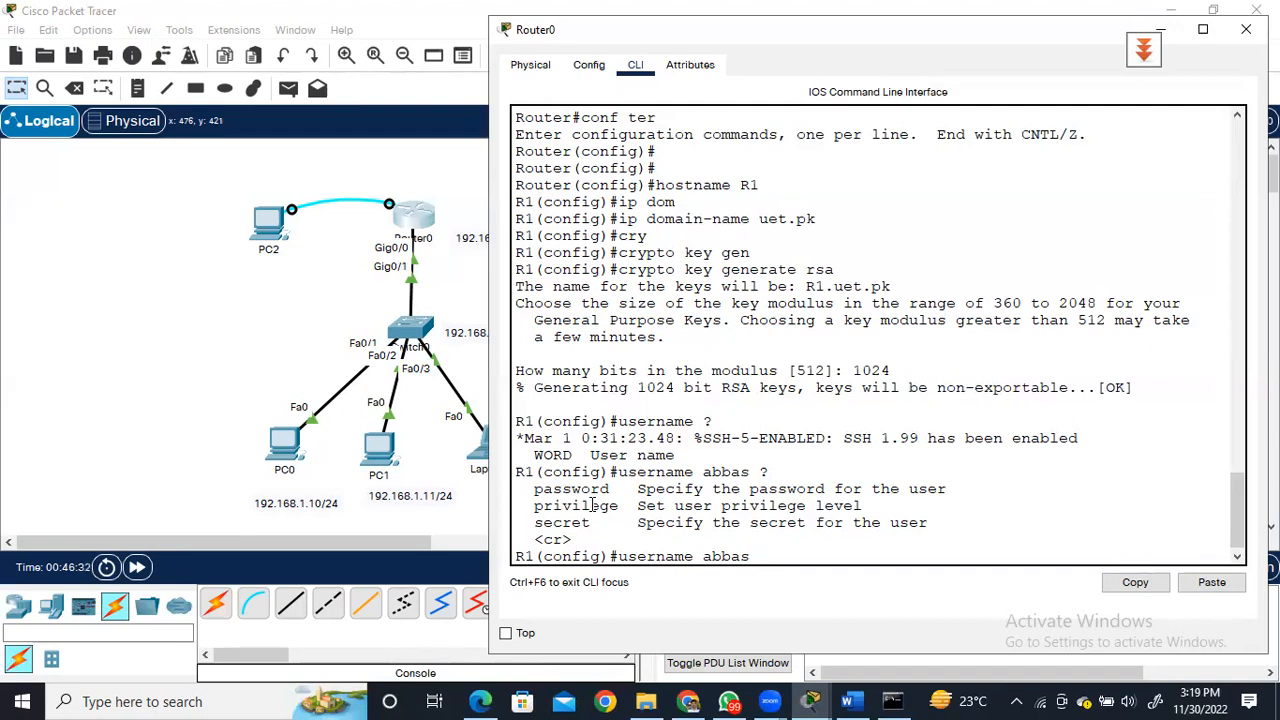
Create the local user with privilege level 15 and enter the account password.
{"action": "type", "text": "pr"}
{"action": "key", "text": "Tab"}
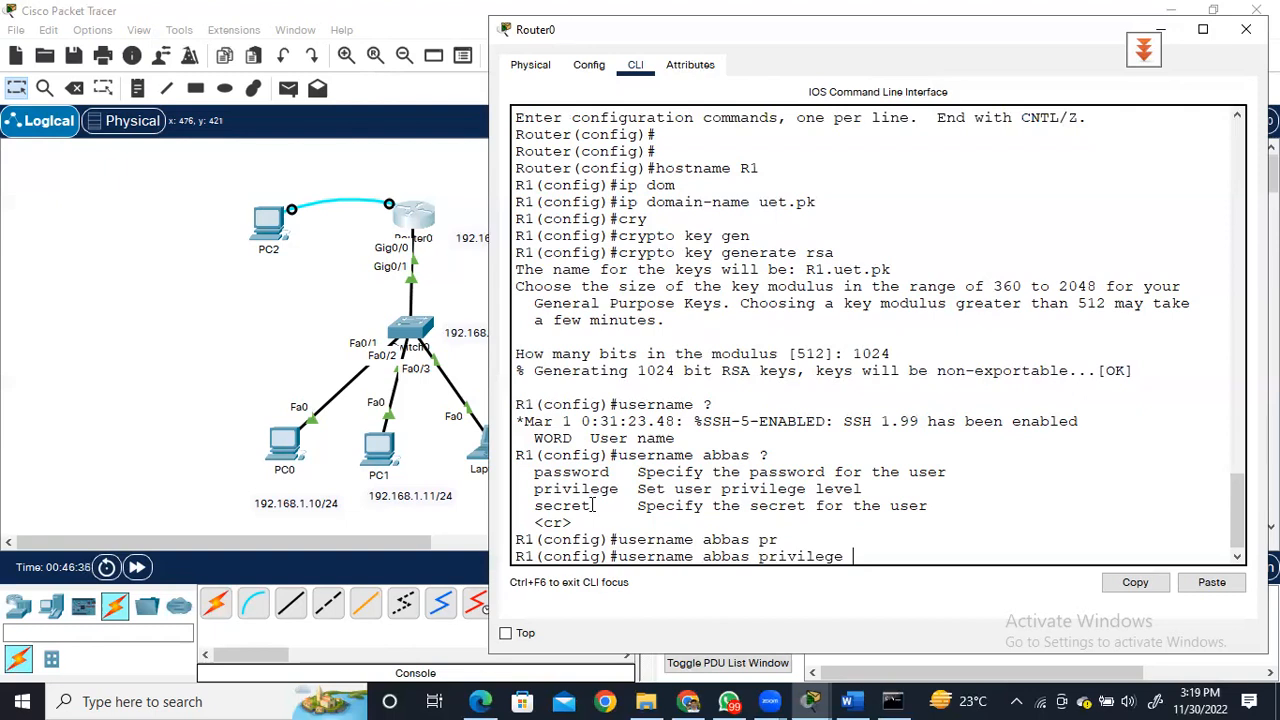
{"action": "type", "text": "15"}
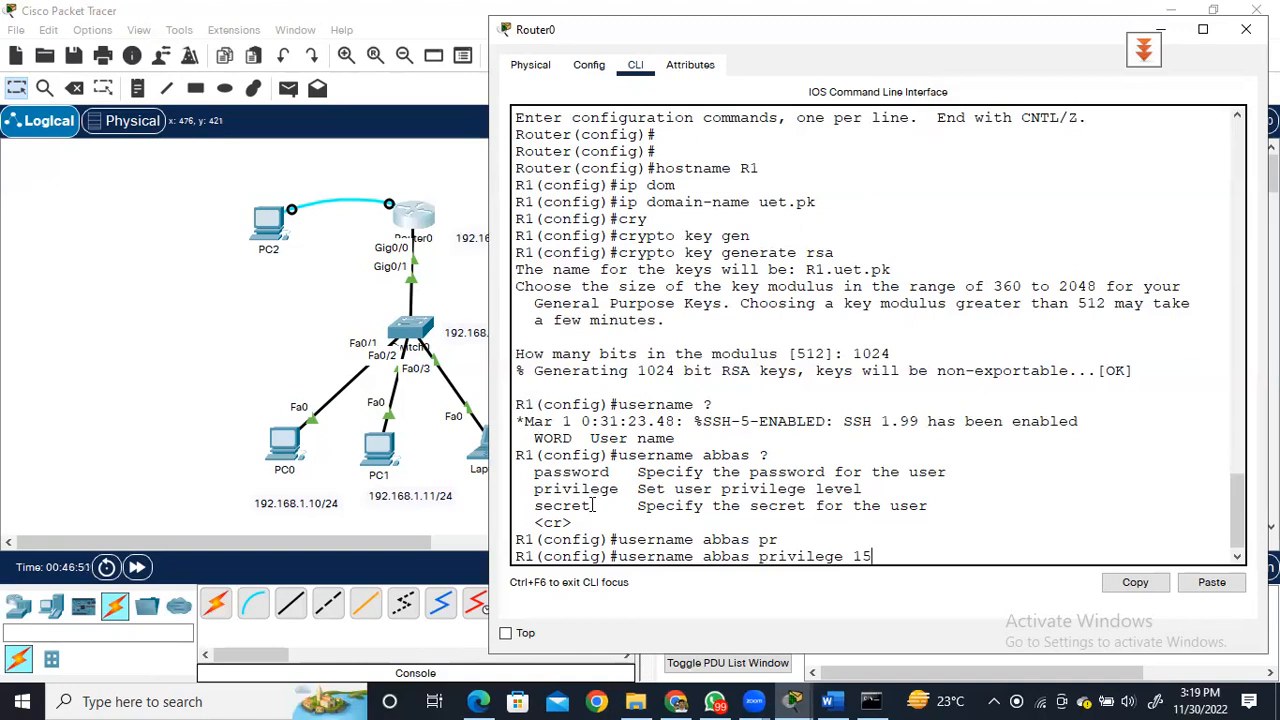
{"action": "type", "text": "pass"}
{"action": "key", "text": "Tab"}
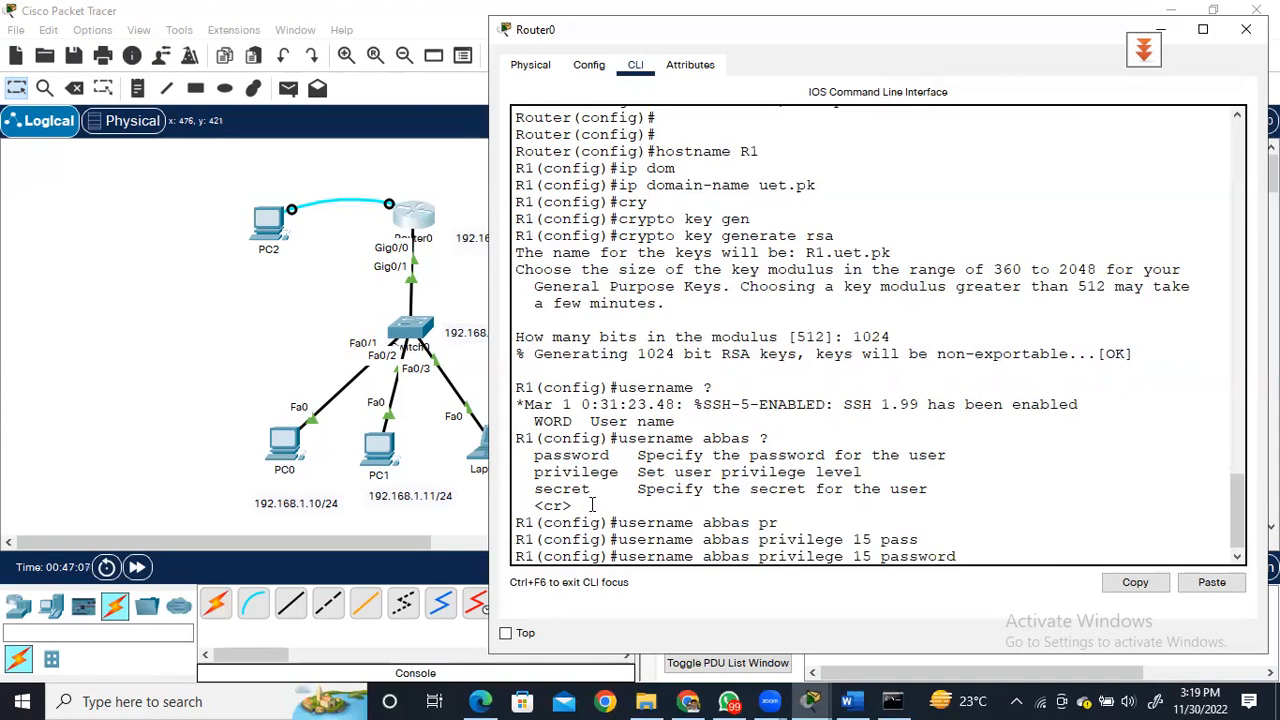
{"action": "type", "text": "ihsan"}
{"action": "key", "text": "Return"}
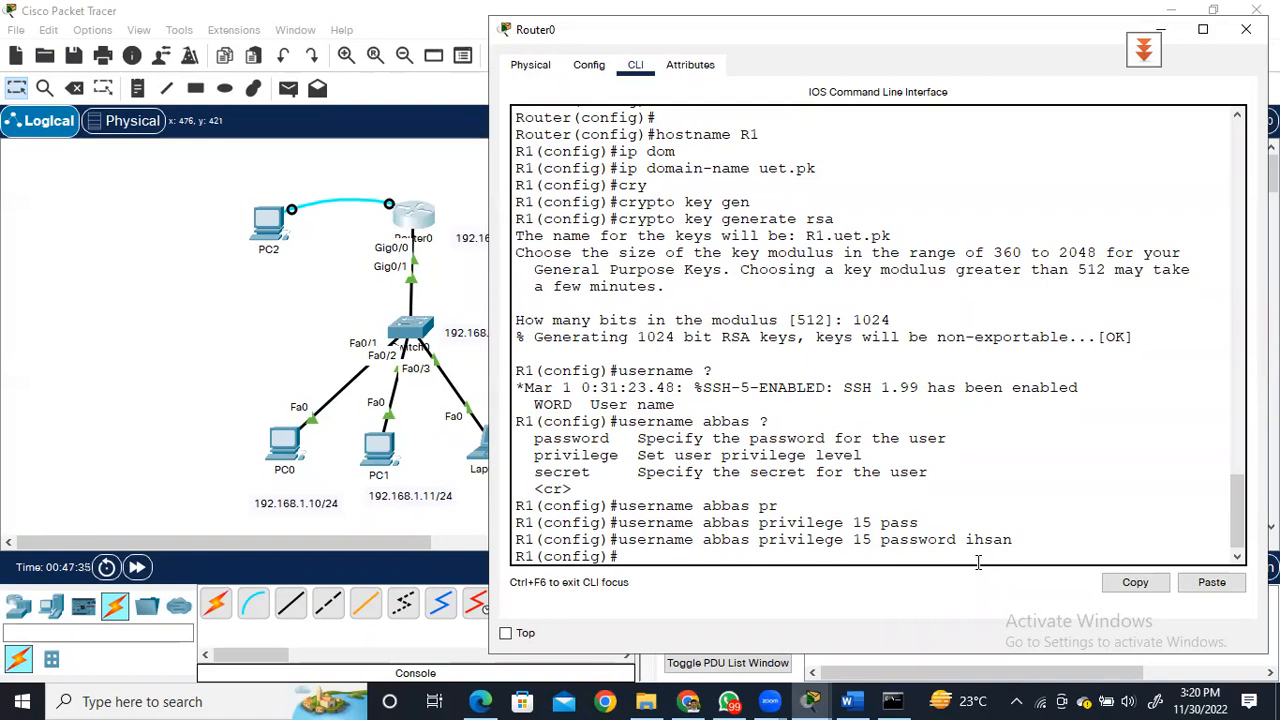
Set the router's SSH protocol version to 2.
{"action": "type", "text": "ip ssh"}
{"action": "type", "text": "ver"}
{"action": "key", "text": "Tab"}
{"action": "type", "text": "2"}
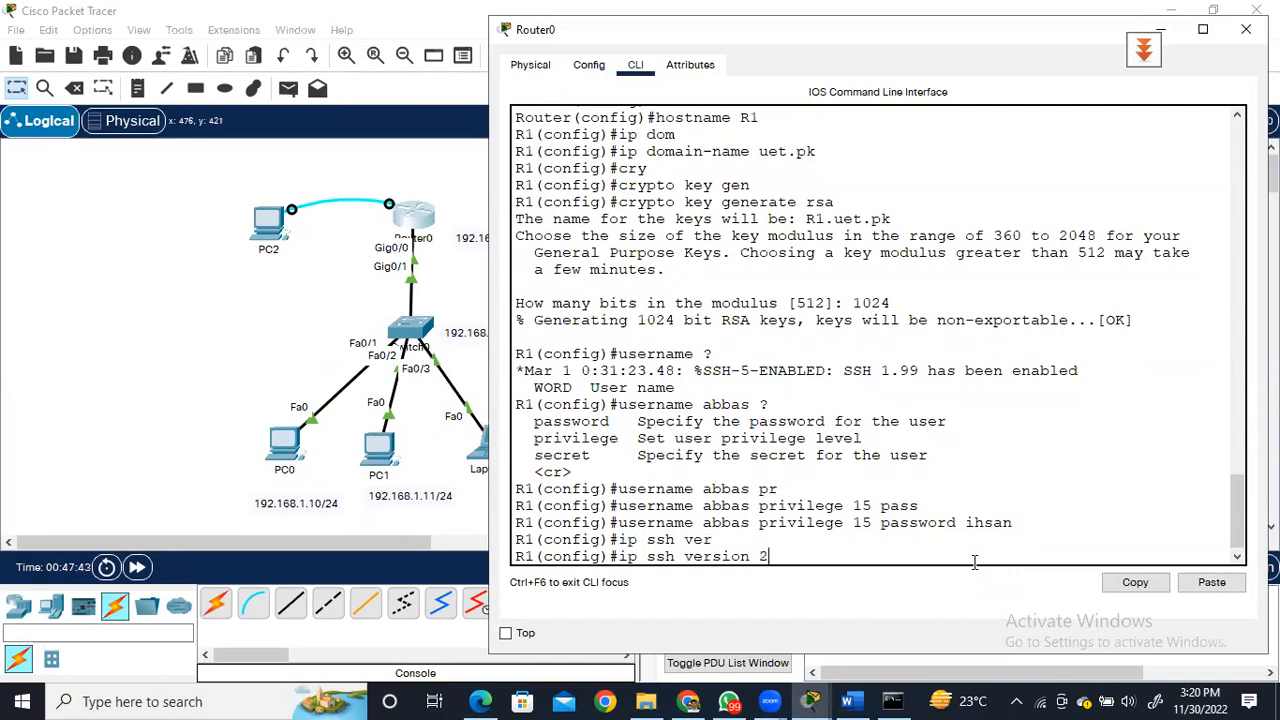
{"action": "key", "text": "Return"}
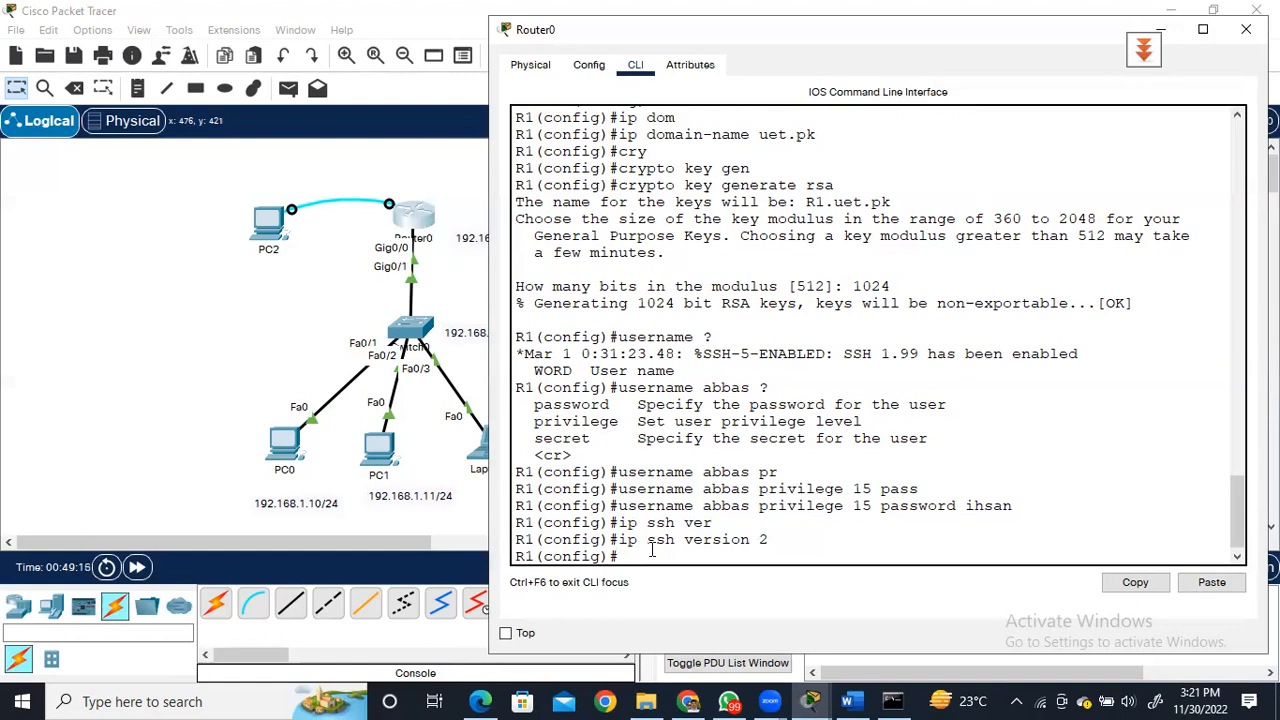
Look up the ip ssh options and set the SSH authentication retries to 3.
{"action": "type", "text": "ip ssh ?"}
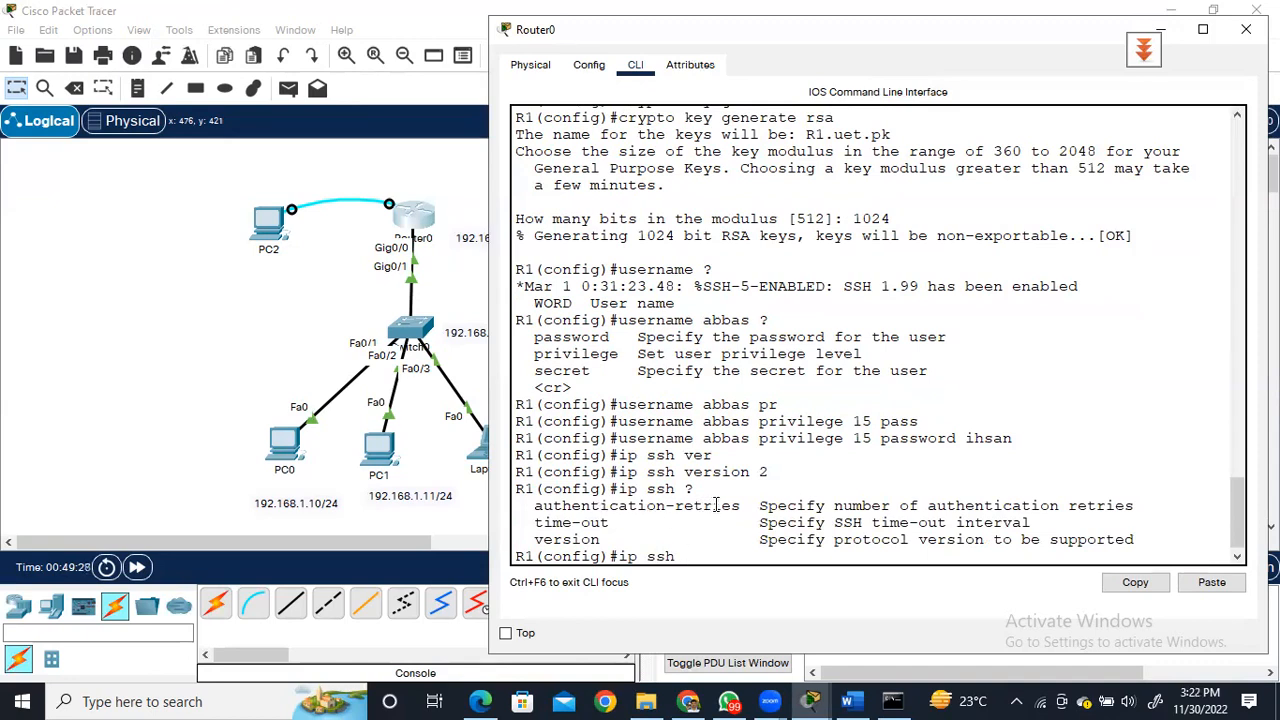
{"action": "type", "text": "authen"}
{"action": "key", "text": "Tab"}
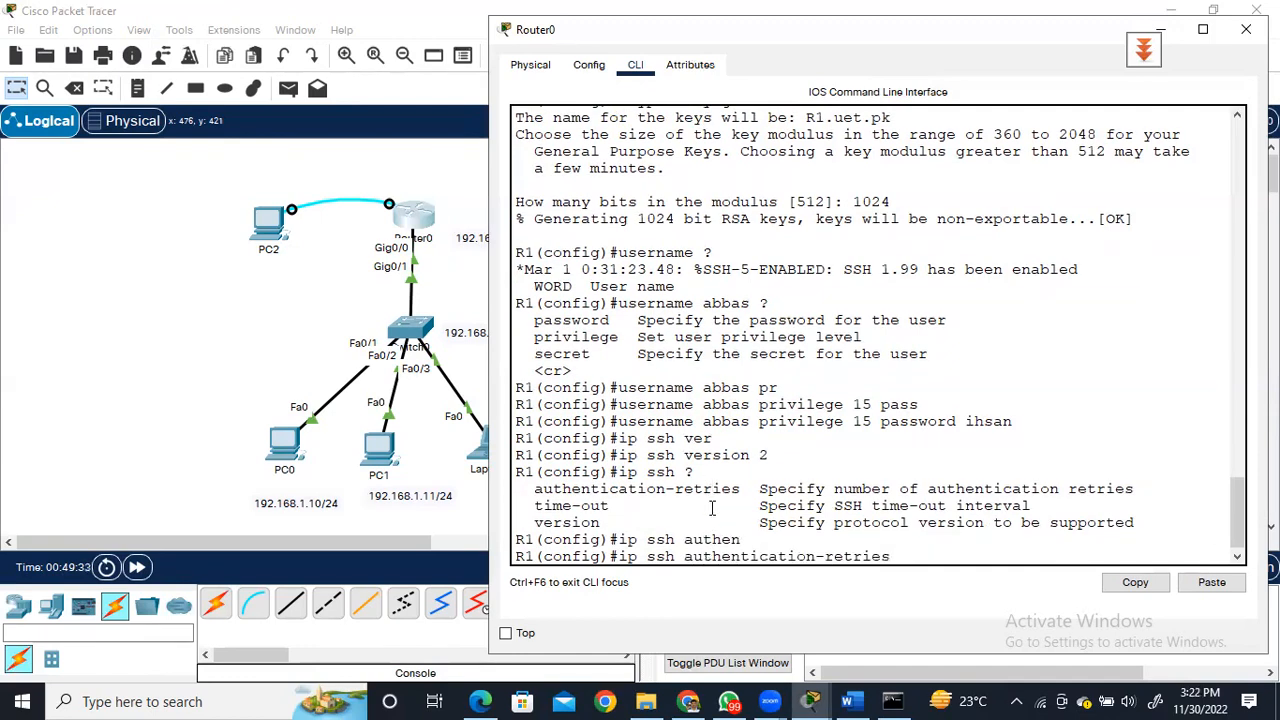
{"action": "type", "text": "3"}
{"action": "key", "text": "Return"}
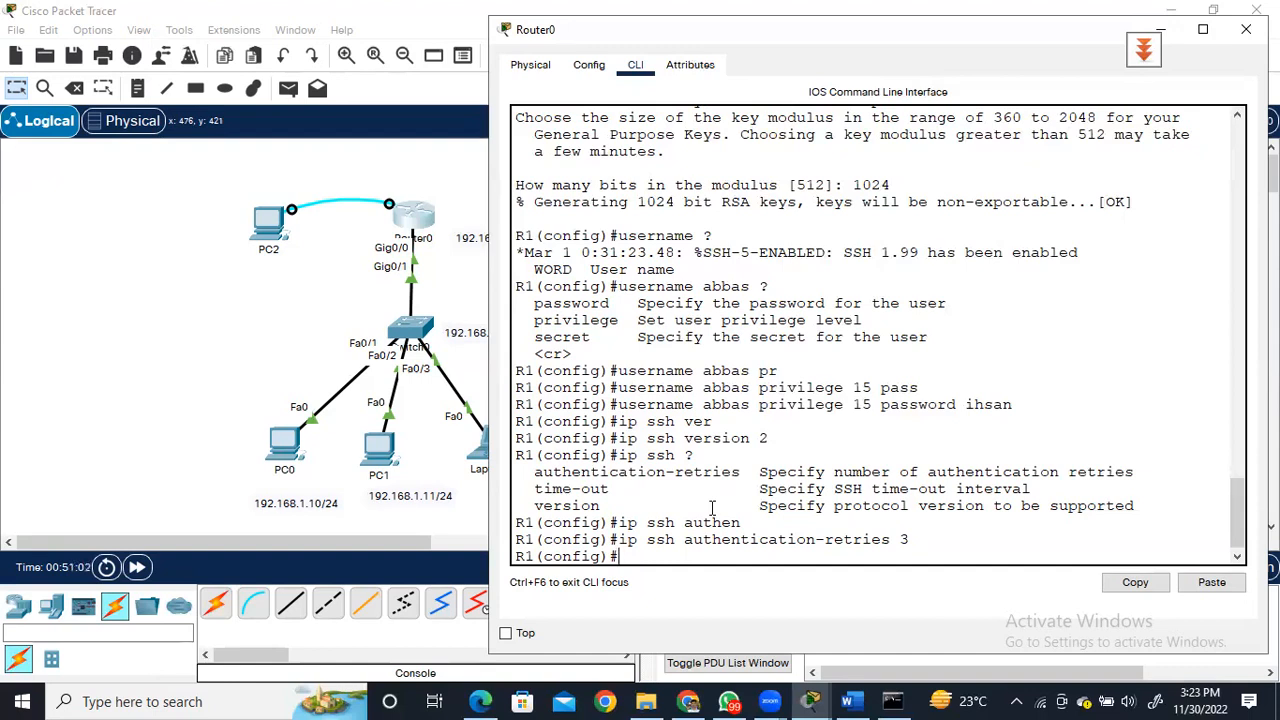
Check the allowed SSH time-out range and set the time-out interval to 60 seconds.
{"action": "type", "text": "ip shh tim"}
{"action": "key", "text": "Tab"}
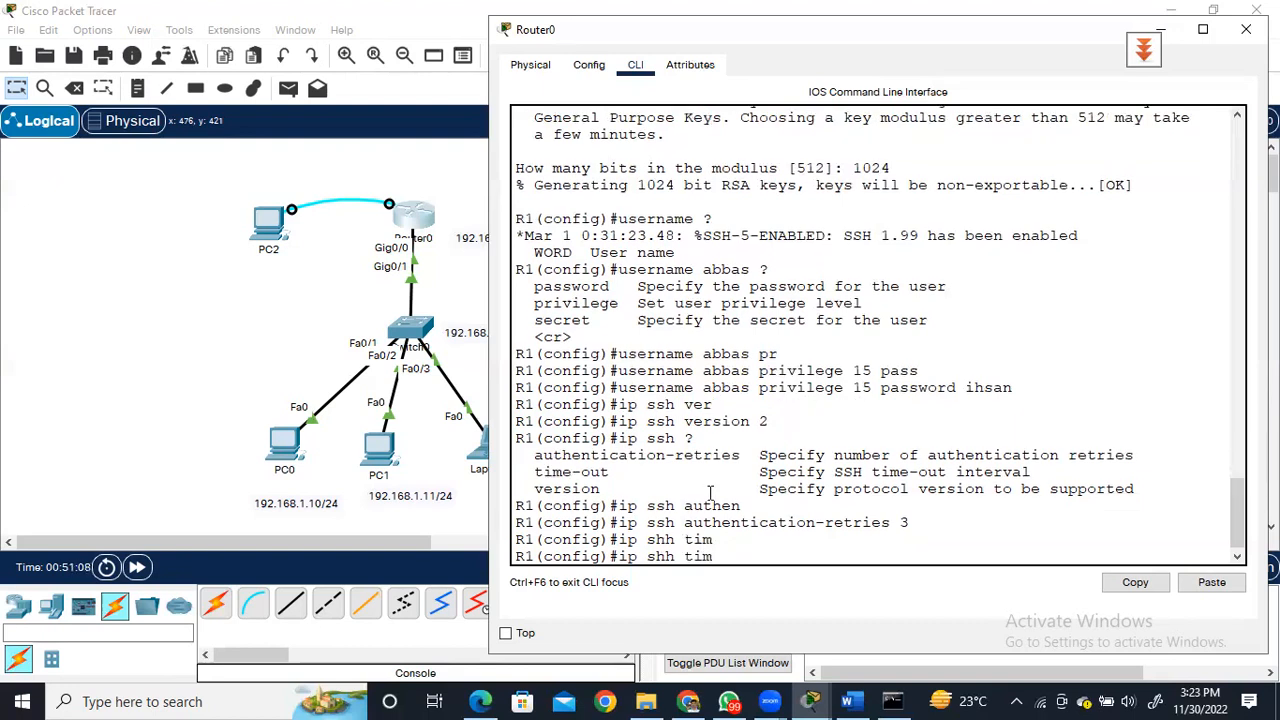
{"action": "key", "text": "Tab"}
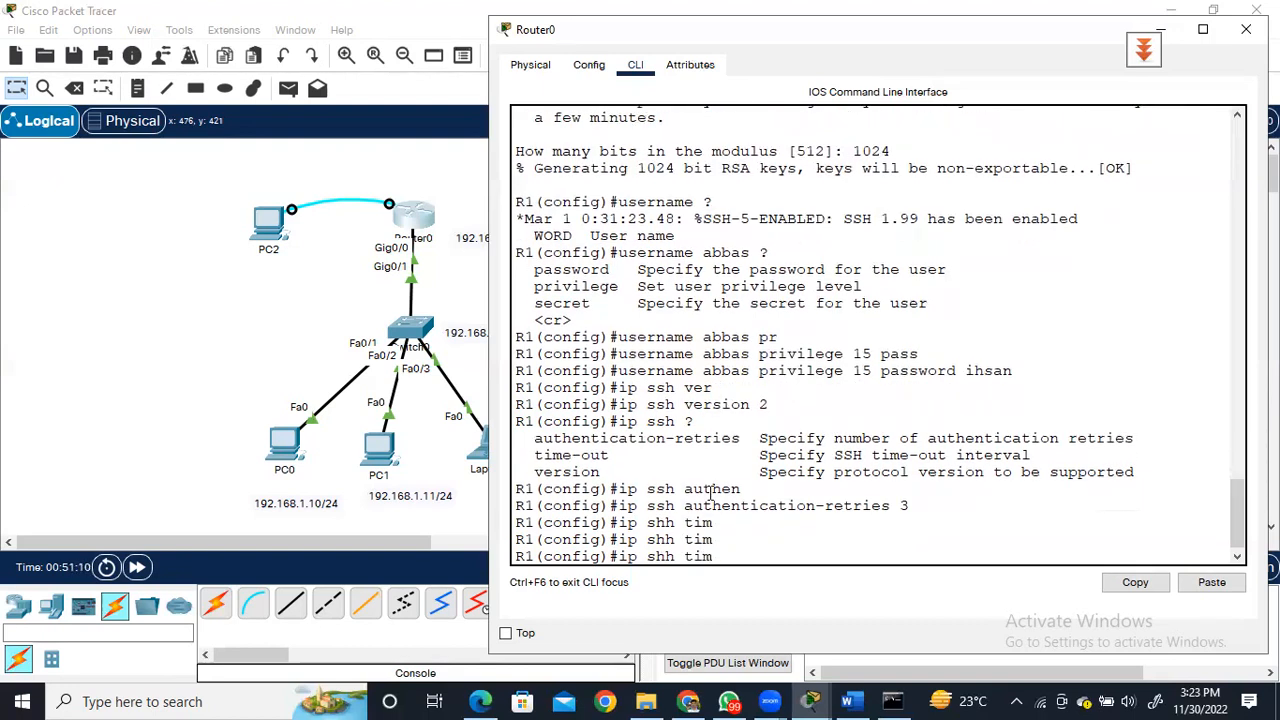
{"action": "key", "text": "BackSpace"}
{"action": "key", "text": "BackSpace"}
{"action": "key", "text": "BackSpace"}
{"action": "key", "text": "BackSpace"}
{"action": "key", "text": "BackSpace"}
{"action": "key", "text": "BackSpace"}
{"action": "type", "text": "sh time"}
{"action": "key", "text": "Tab"}
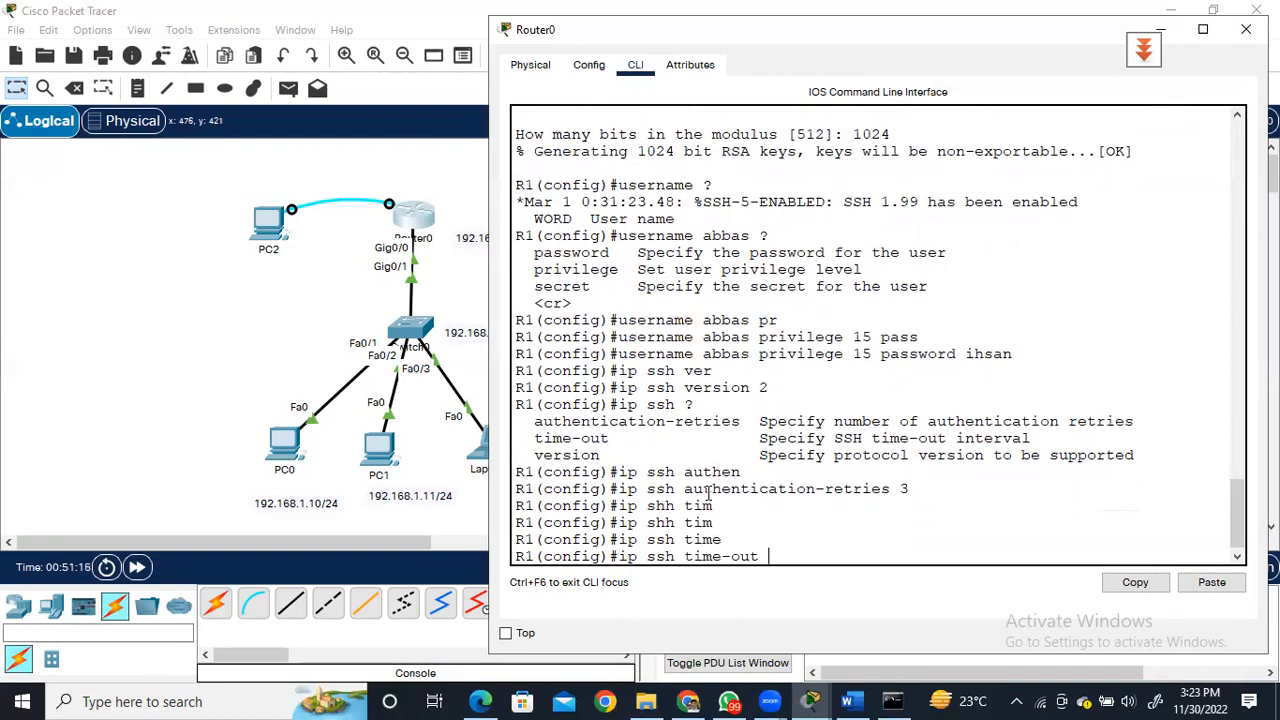
{"action": "type", "text": "?"}
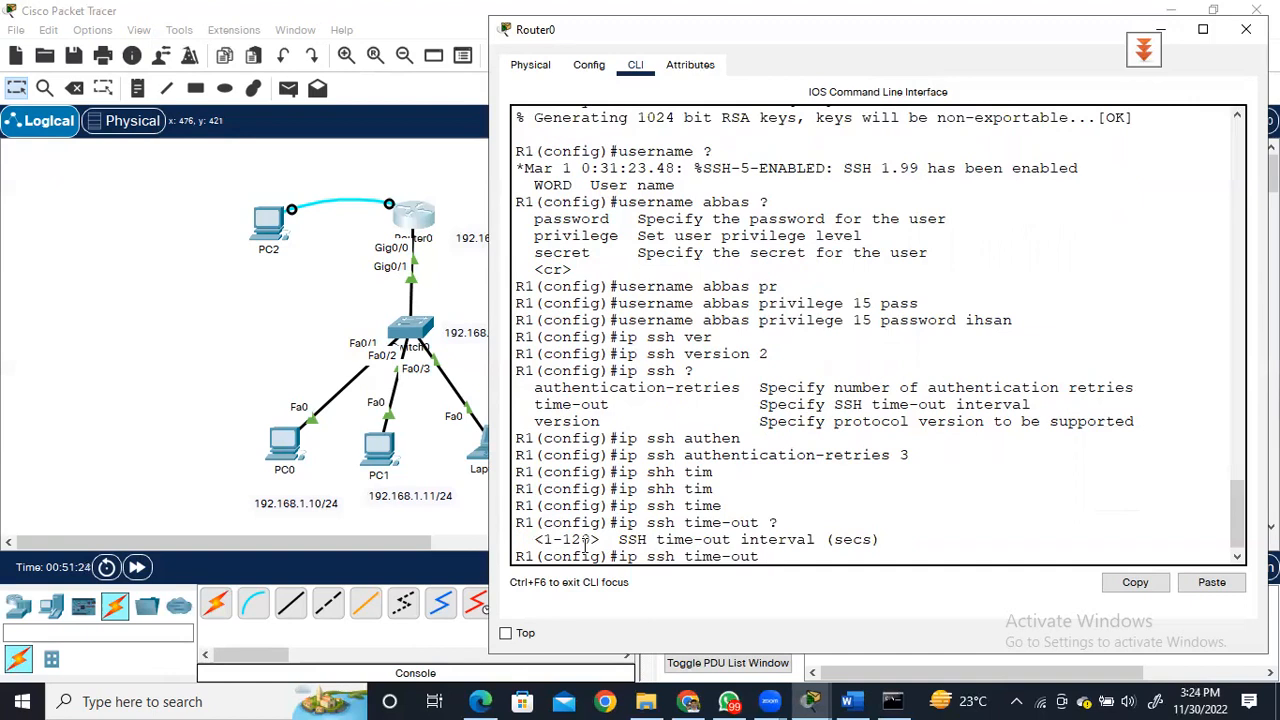
{"action": "type", "text": "60"}
{"action": "key", "text": "Return"}
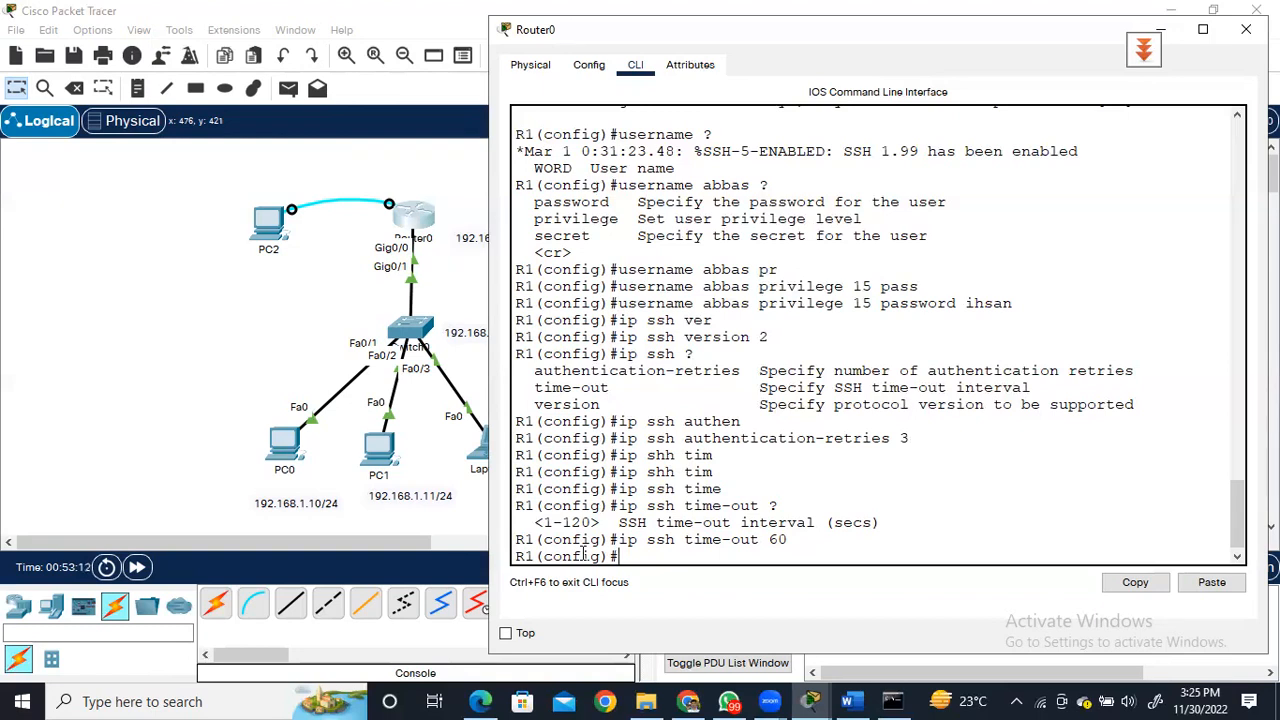
Enter line configuration mode for vty 0 4 after checking the line number range, closing the prayer-times window that interrupts.
{"action": "type", "text": "line"}
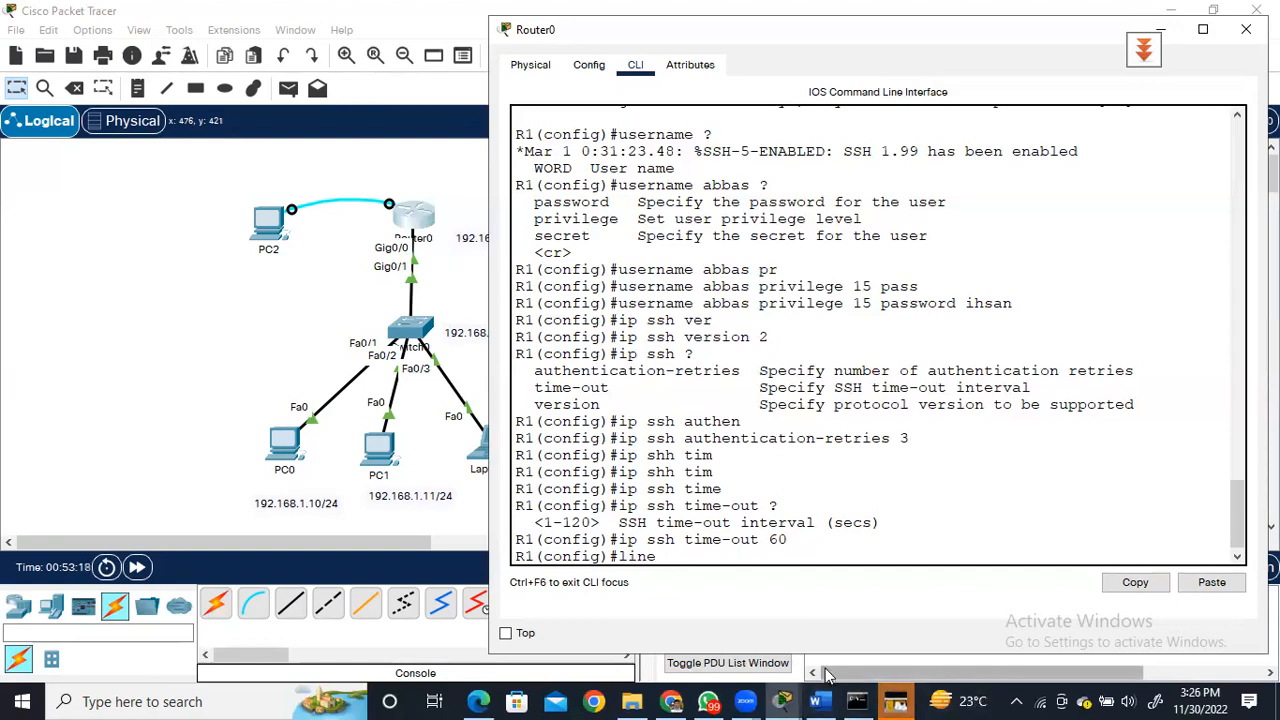
{"action": "left_click", "coordinate": [894, 701]}
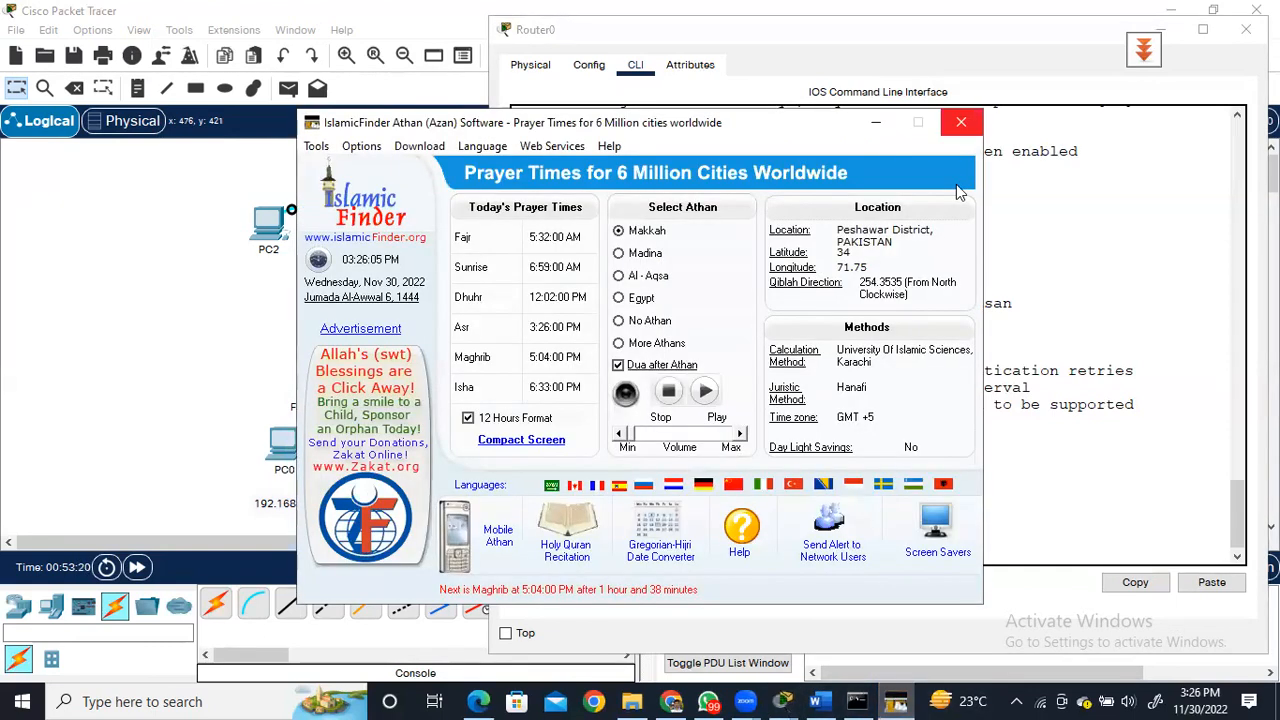
{"action": "left_click", "coordinate": [960, 122]}
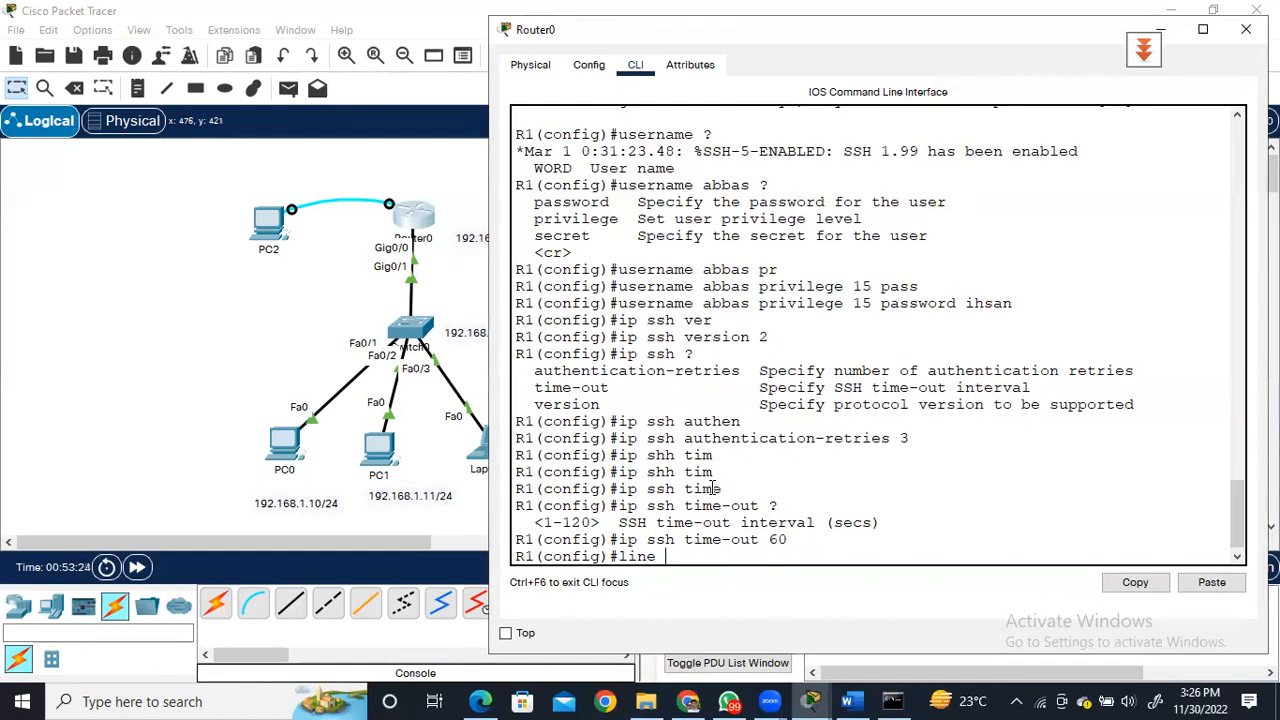
{"action": "type", "text": "vty ?"}
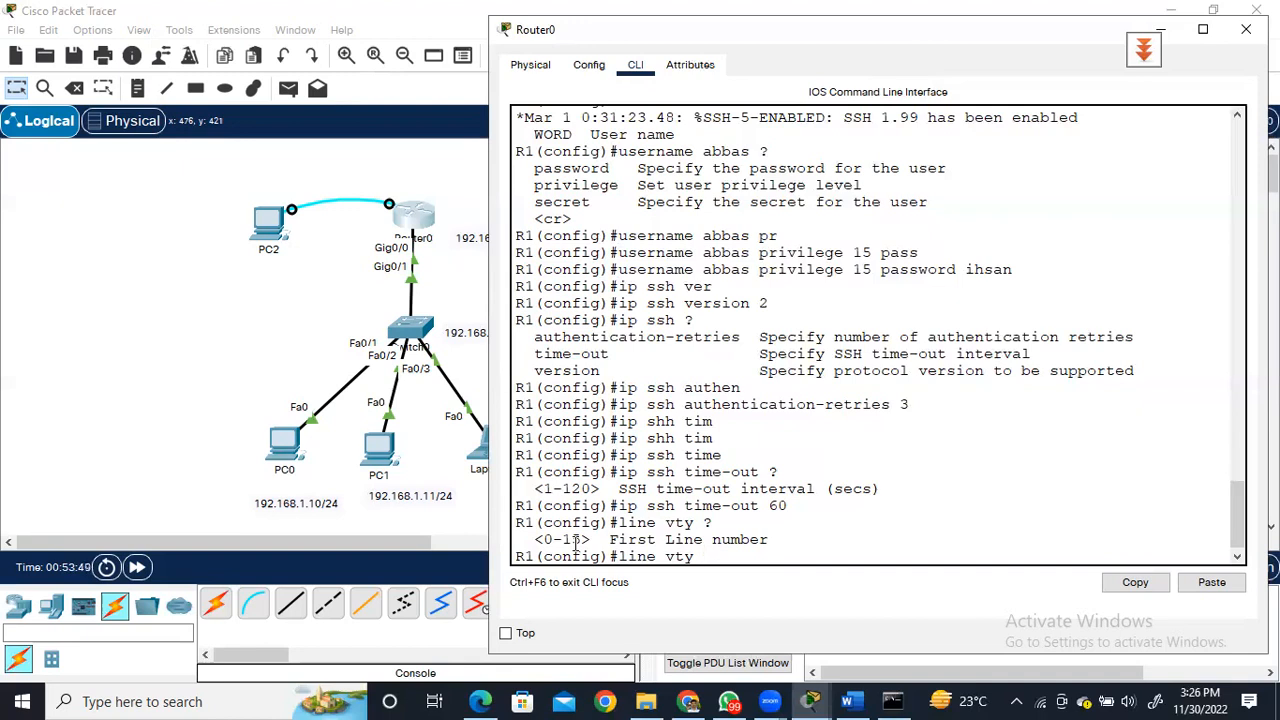
{"action": "type", "text": "0 4"}
{"action": "key", "text": "Return"}
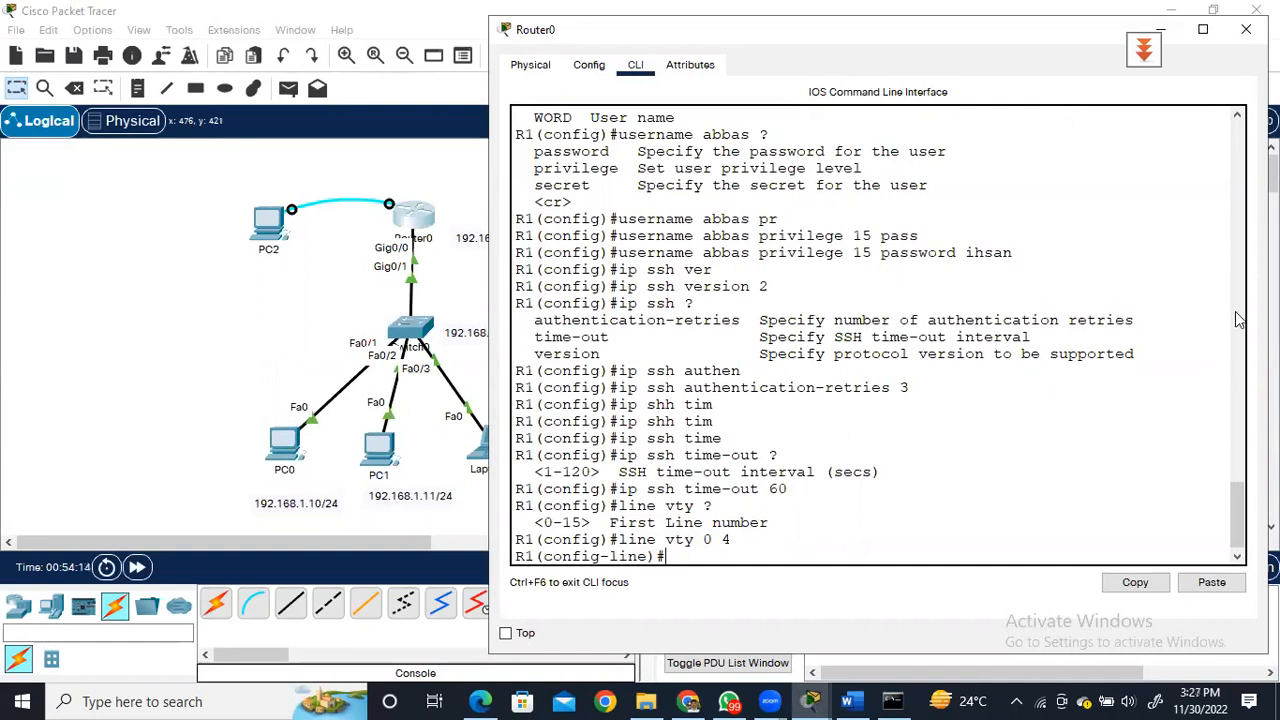
{"action": "left_click", "coordinate": [516, 34]}
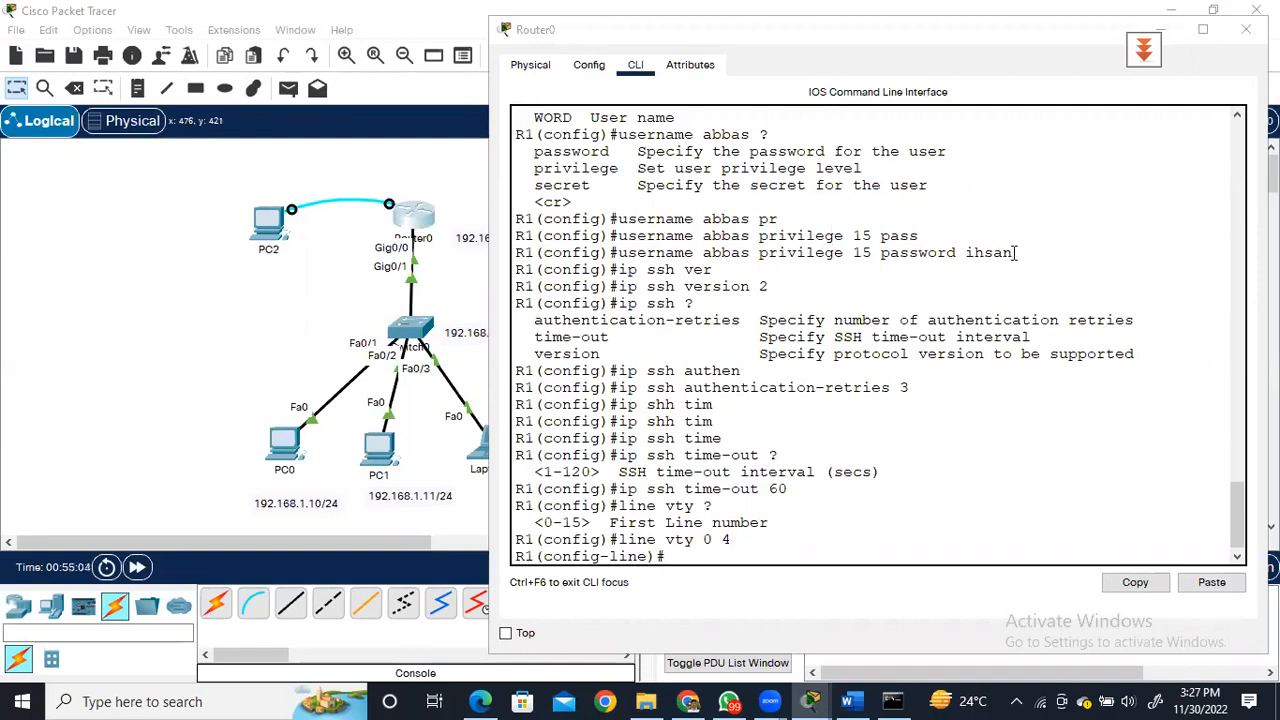
{"action": "left_click_drag", "start_coordinate": [1013, 252], "coordinate": [619, 253]}
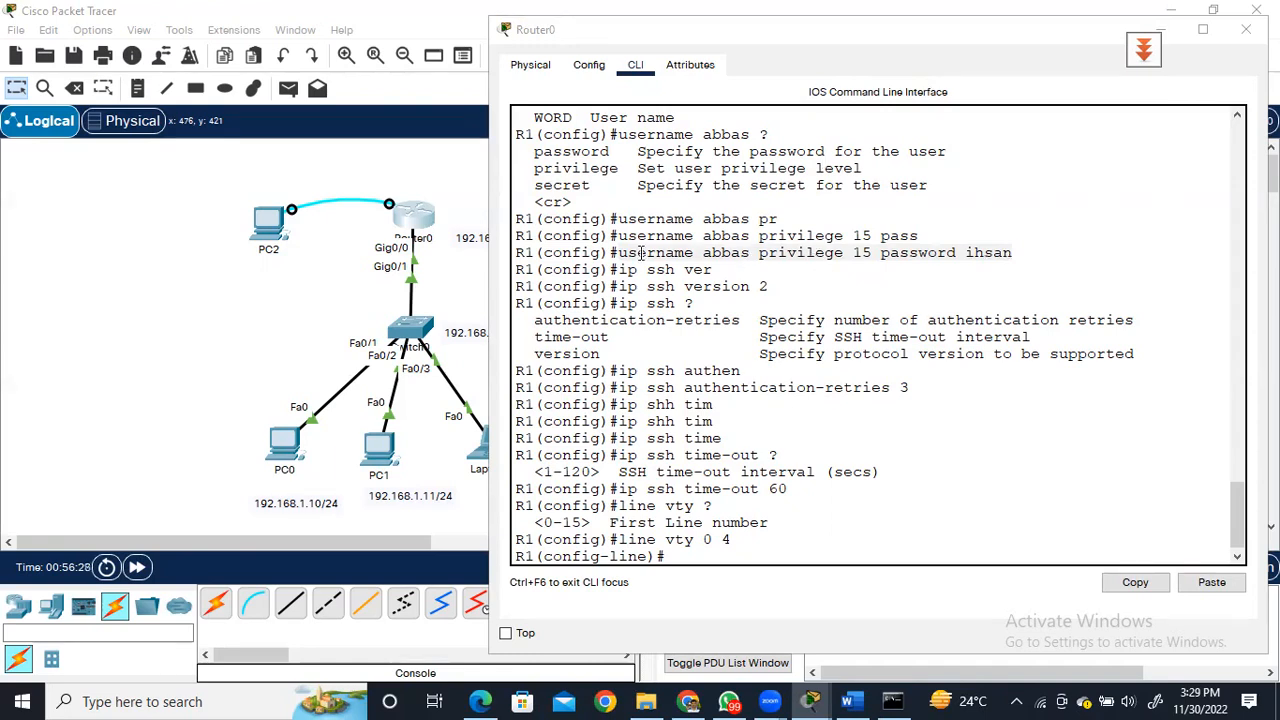
{"action": "left_click_drag", "start_coordinate": [617, 252], "coordinate": [1012, 253]}
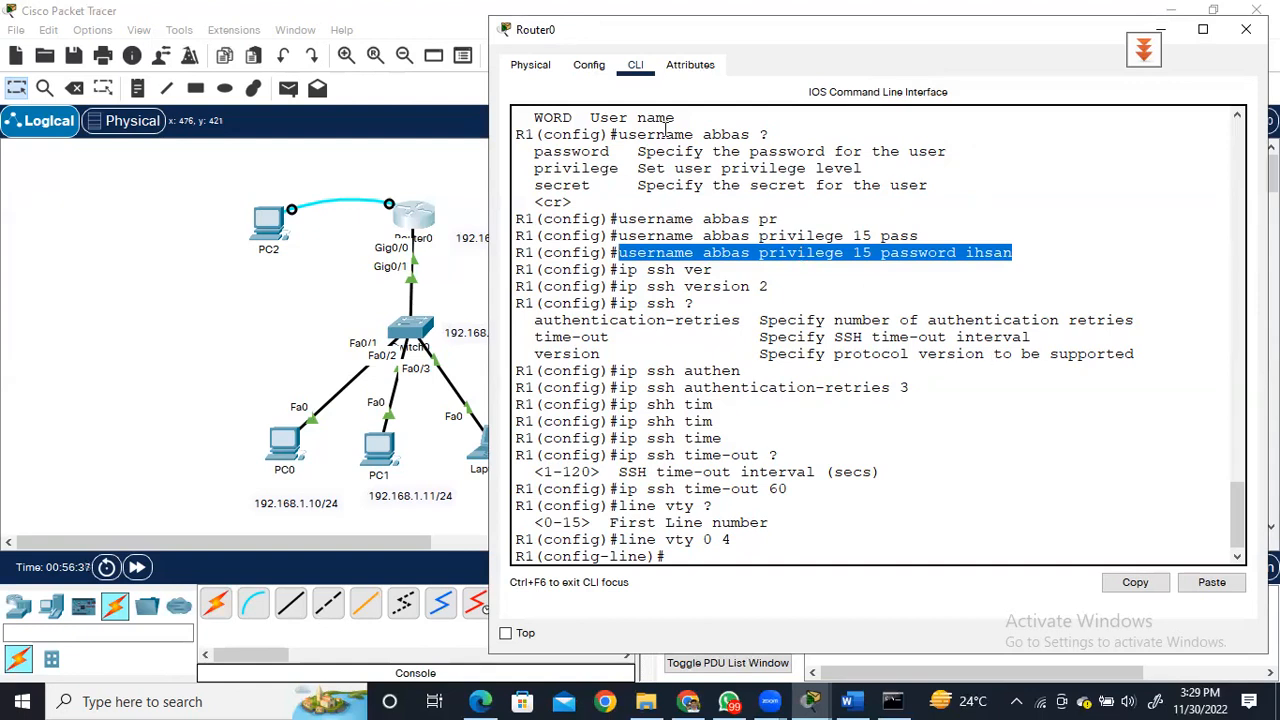
{"action": "left_click", "coordinate": [667, 127]}
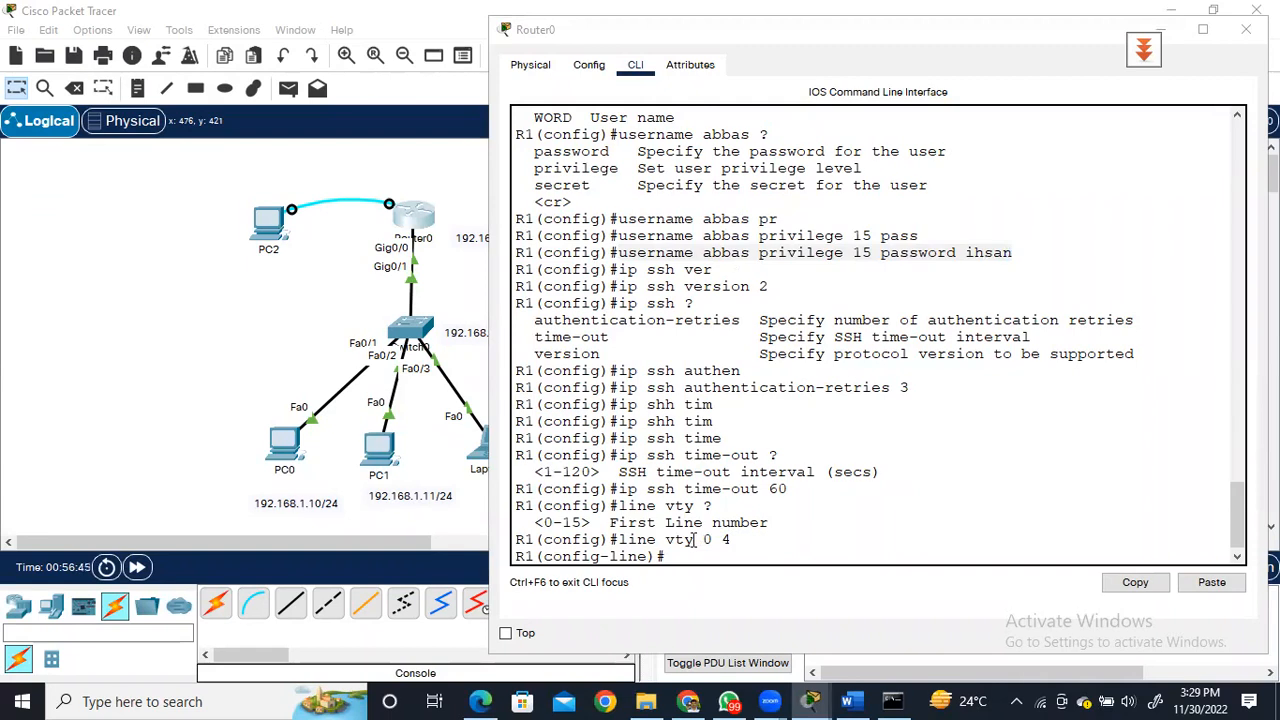
{"action": "left_click_drag", "start_coordinate": [694, 540], "coordinate": [666, 540]}
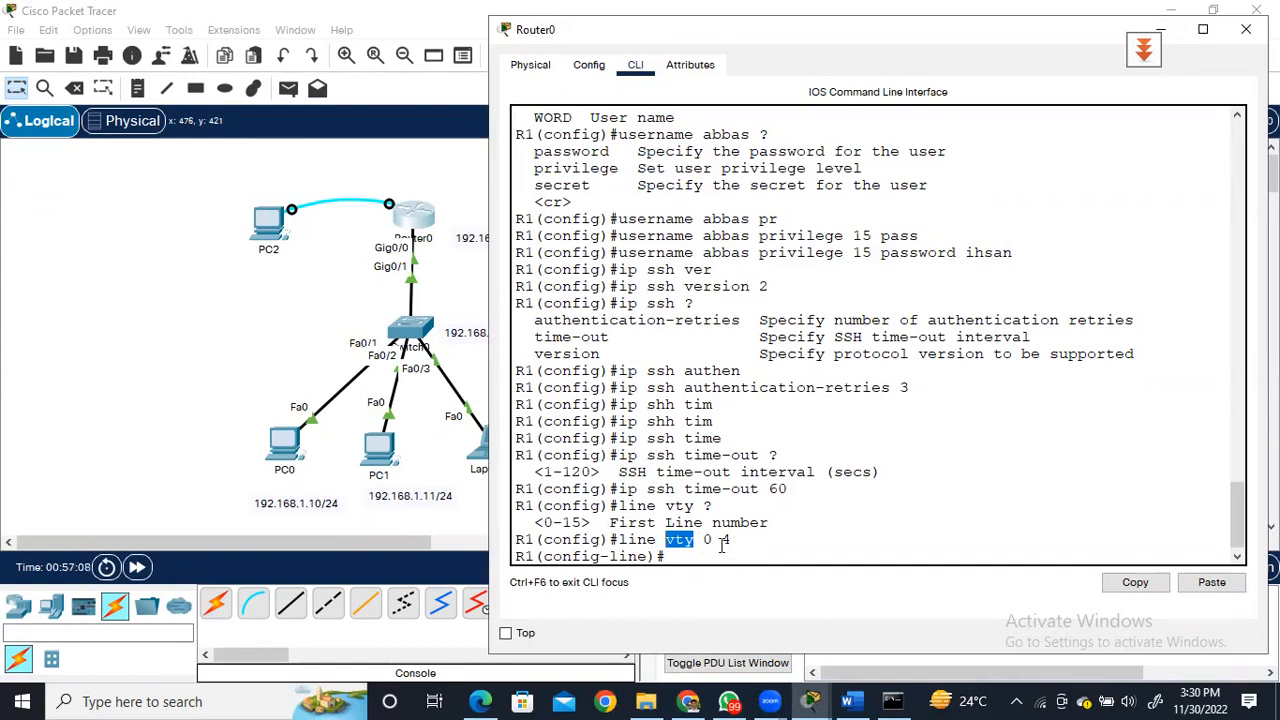
{"action": "left_click", "coordinate": [688, 556]}
{"action": "left_click_drag", "start_coordinate": [731, 540], "coordinate": [615, 540]}
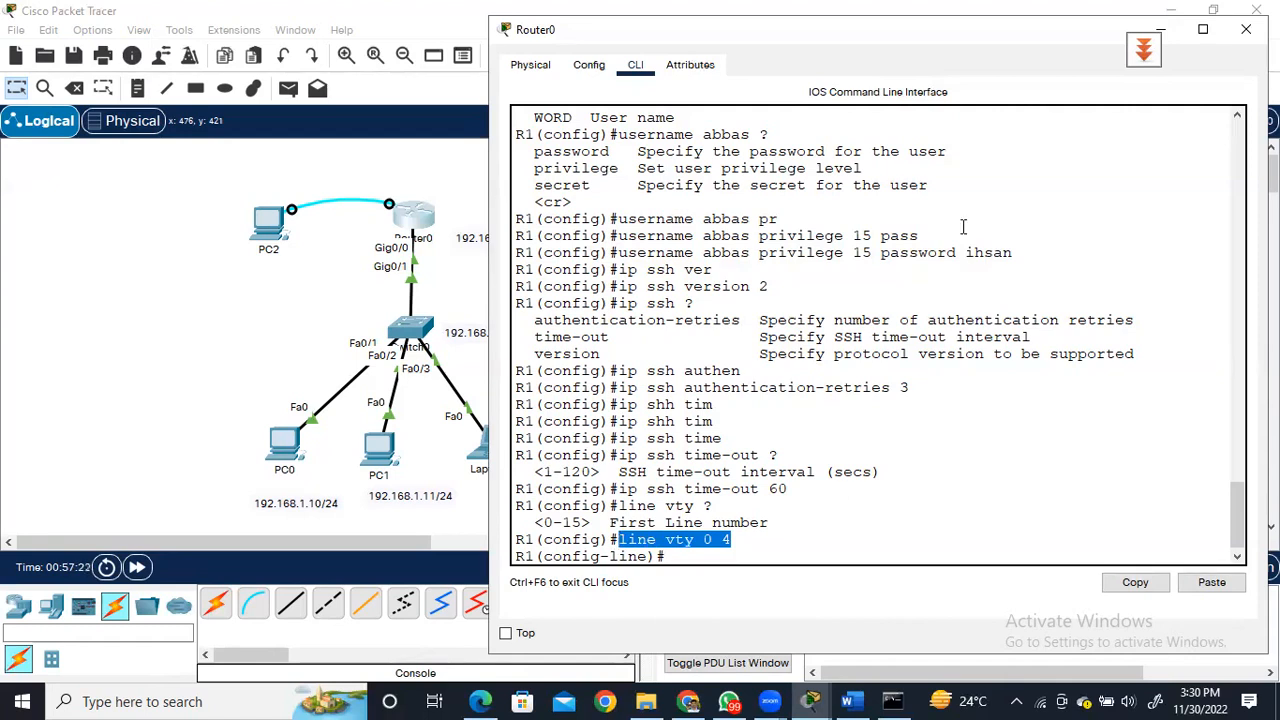
{"action": "key", "text": "alt+Tab"}
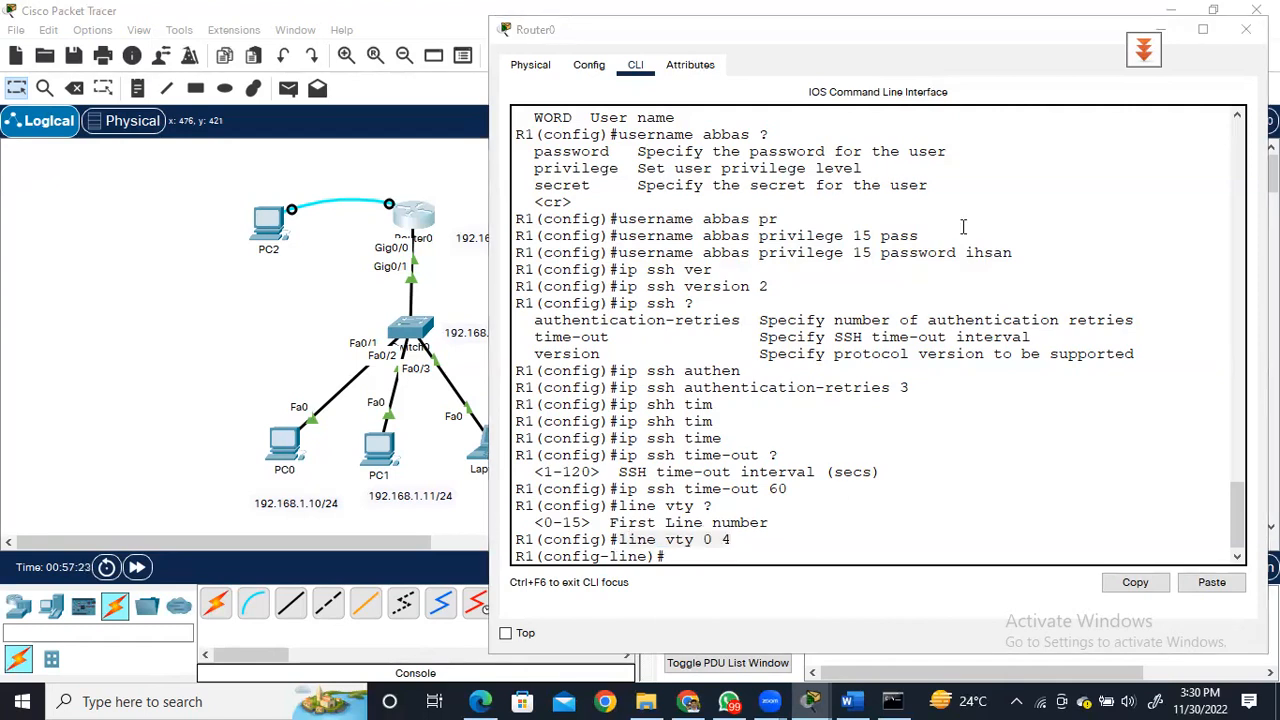
Look up the transport and transport input options and restrict incoming connections on the vty lines to SSH.
{"action": "left_click", "coordinate": [697, 557]}
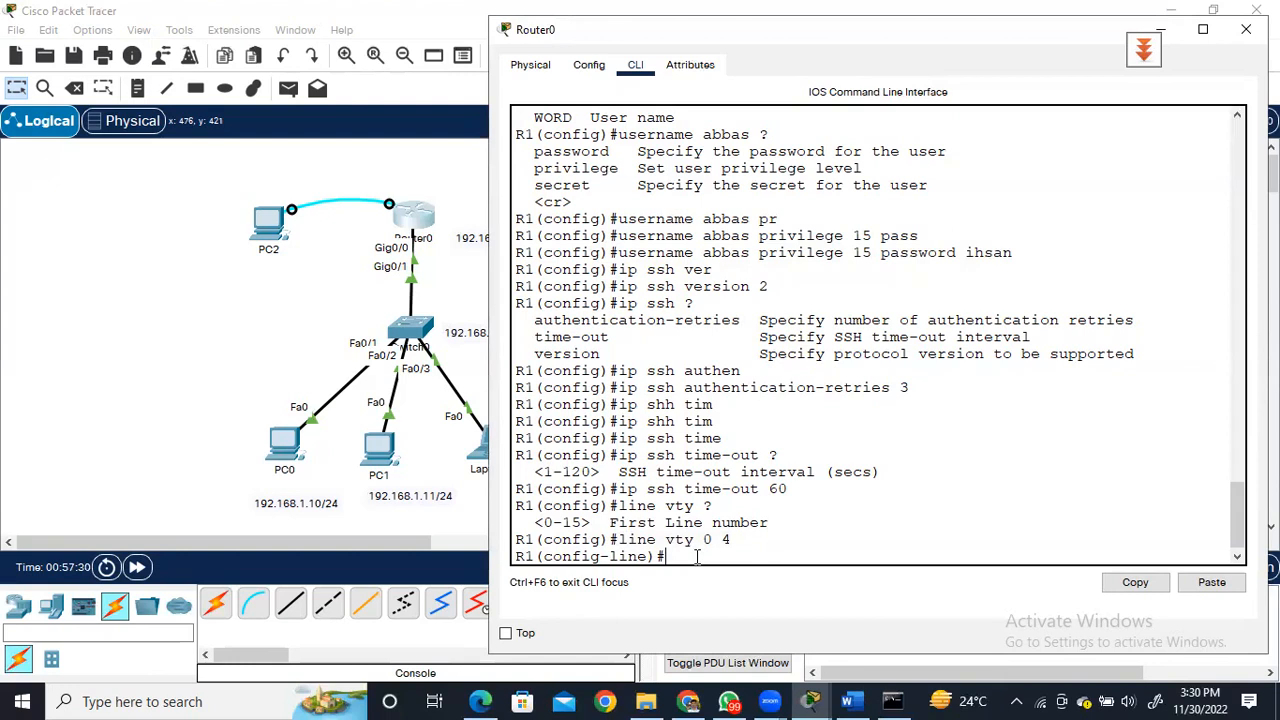
{"action": "type", "text": "transport ?"}
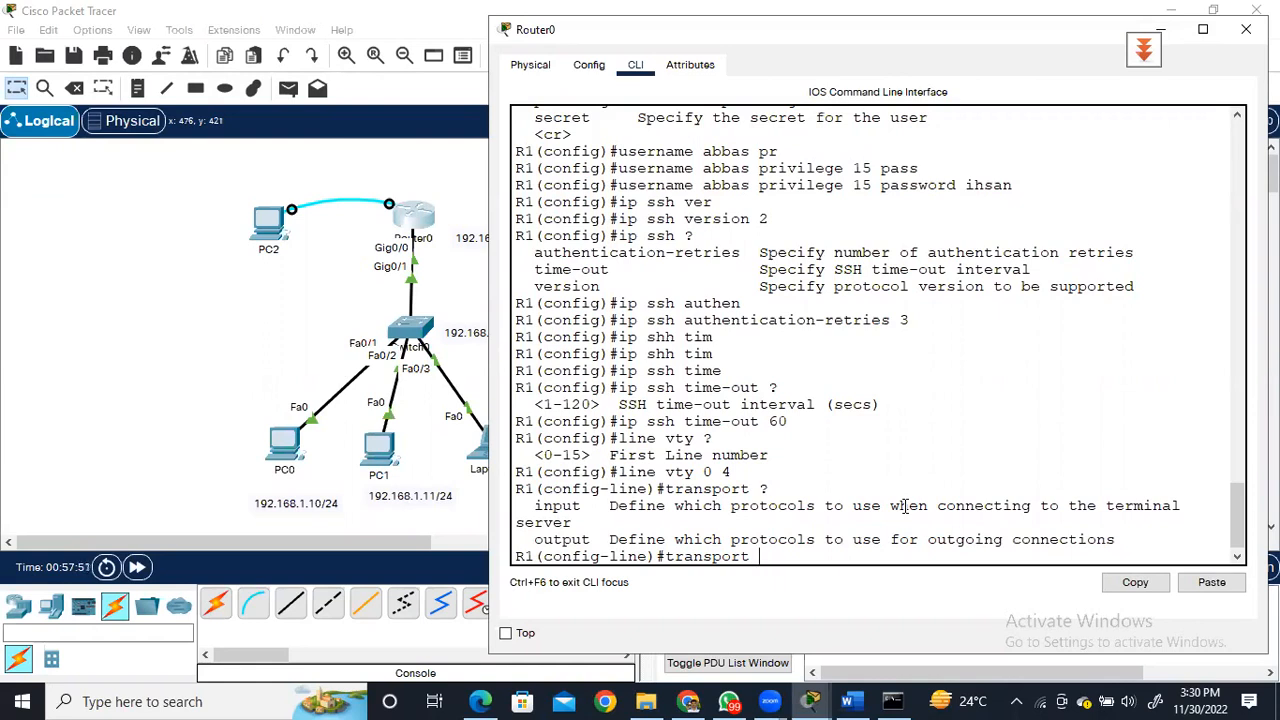
{"action": "type", "text": "input ?"}
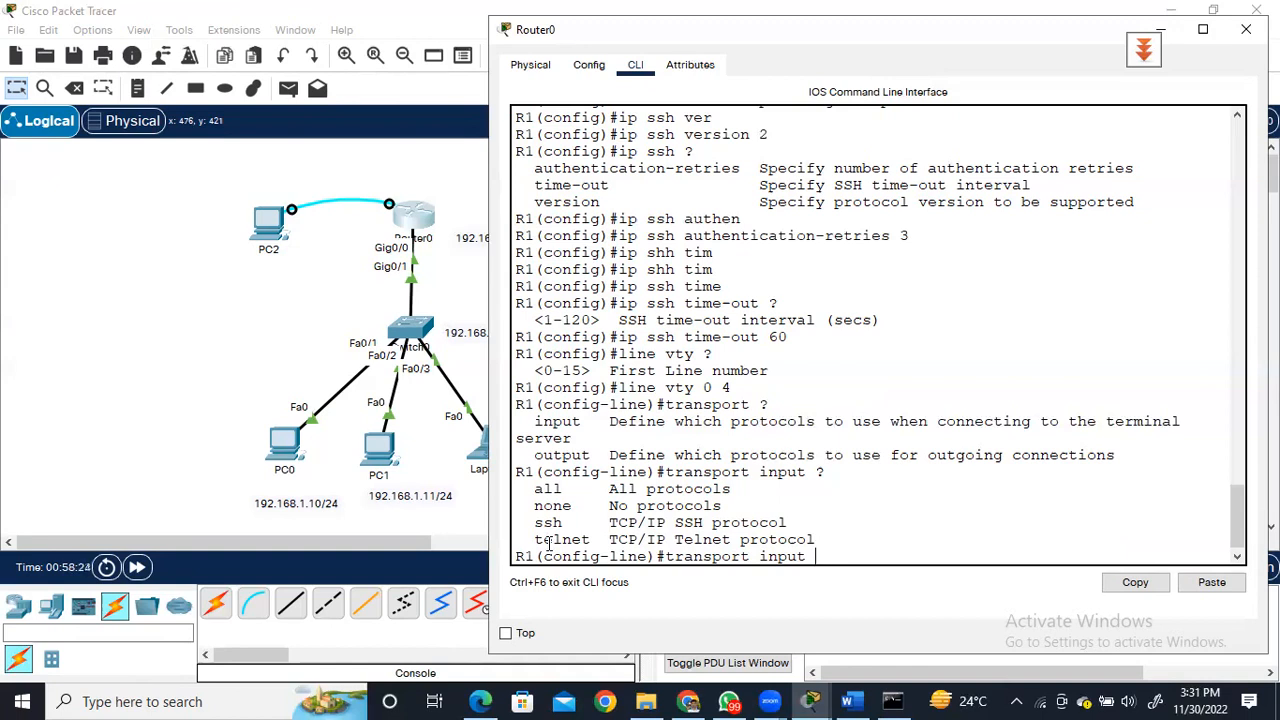
{"action": "type", "text": "ssh"}
{"action": "key", "text": "Return"}
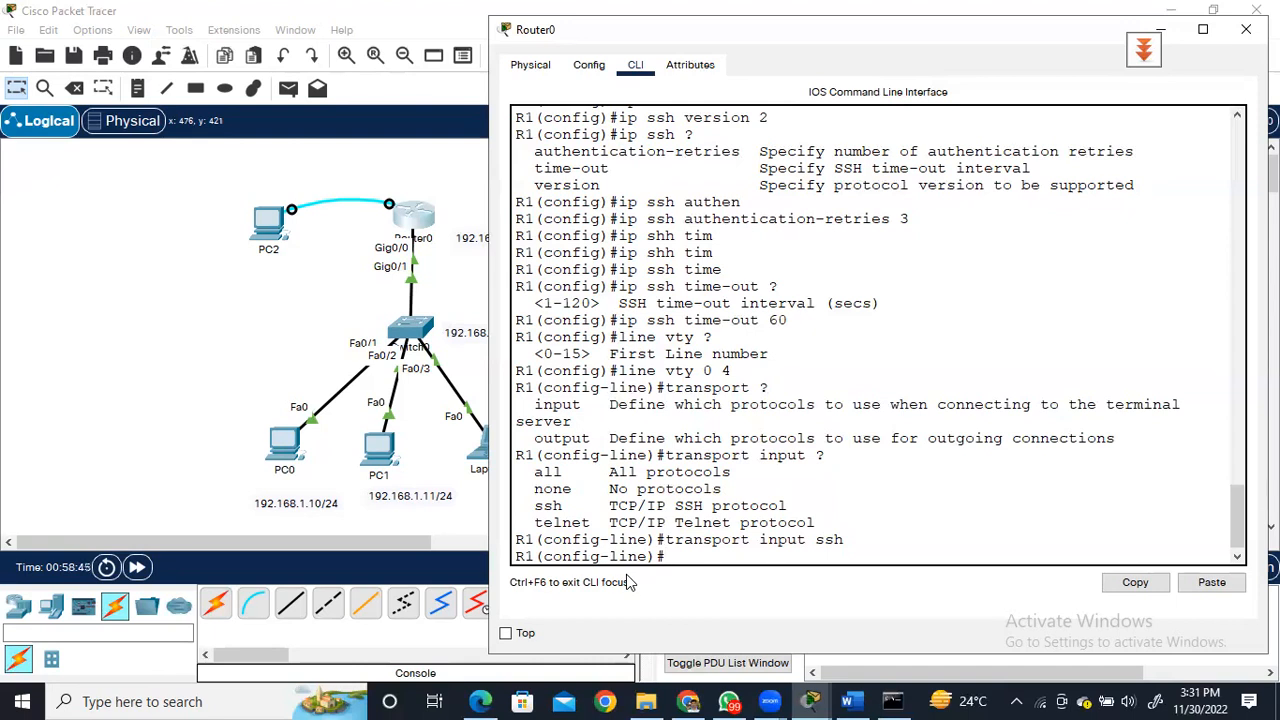
Leave line and global configuration modes to return to the router's privileged EXEC prompt.
{"action": "type", "text": "exit"}
{"action": "key", "text": "Return"}
{"action": "key", "text": "Return"}
{"action": "type", "text": "exit"}
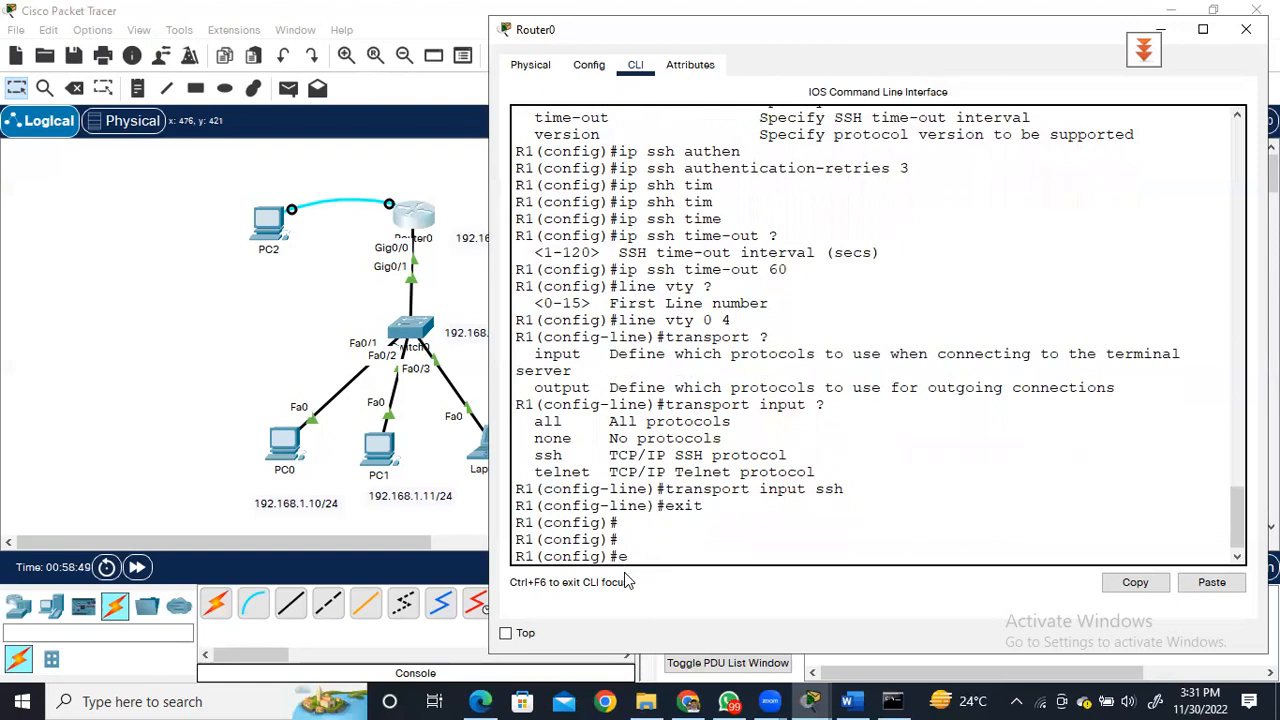
{"action": "key", "text": "Return"}
{"action": "key", "text": "Return"}
{"action": "key", "text": "Return"}
{"action": "key", "text": "Return"}
Display the router's running configuration and page through it to review the user, SSH, domain, interface and vty line settings.
{"action": "type", "text": "sho"}
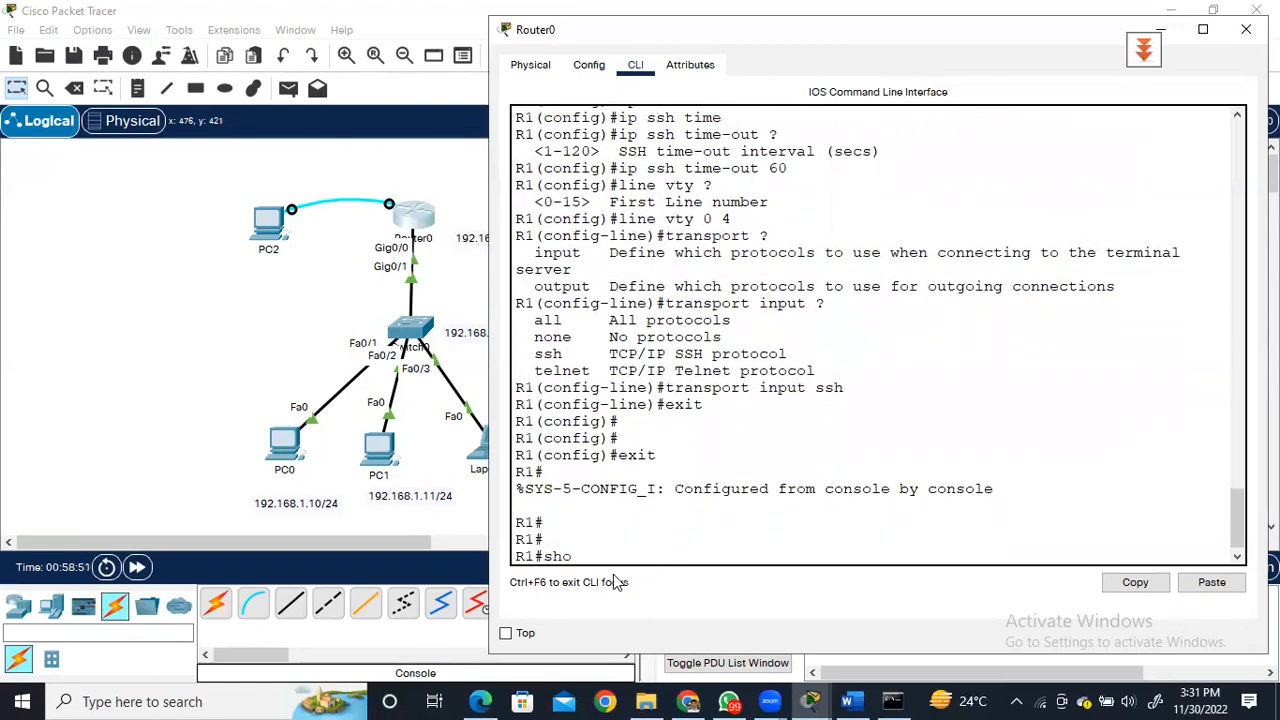
{"action": "type", "text": "w runn"}
{"action": "key", "text": "Tab"}
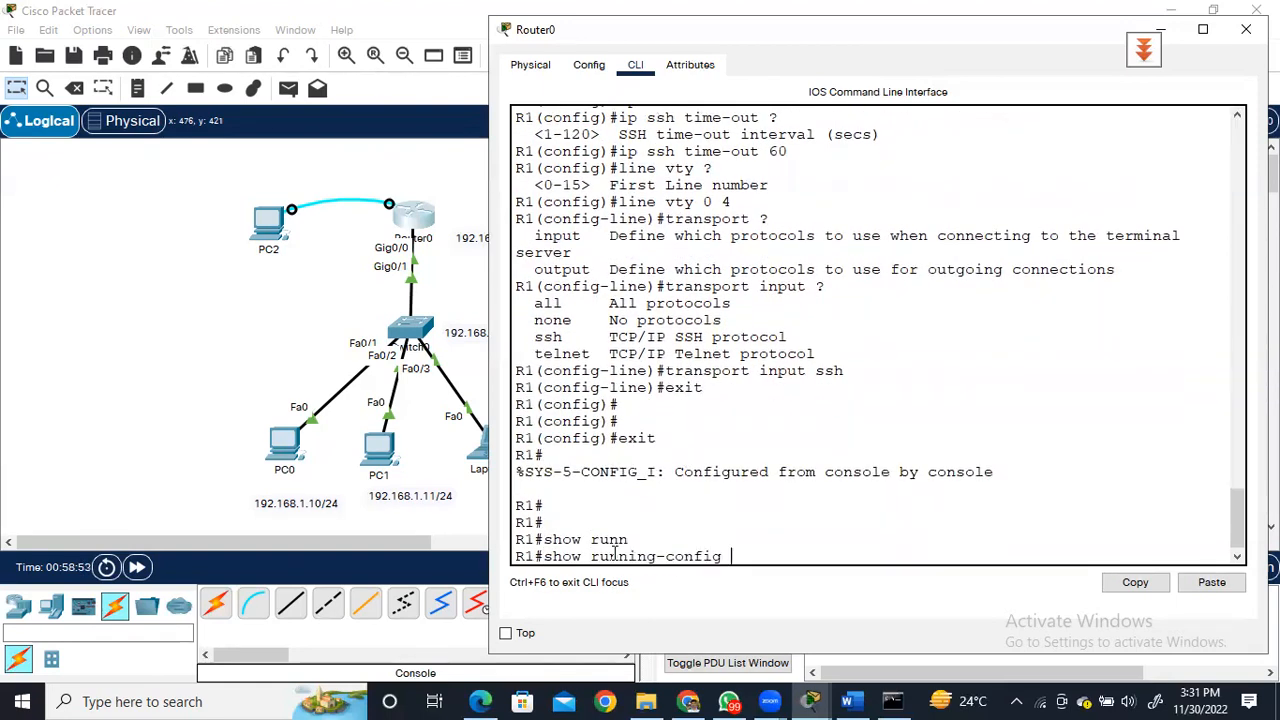
{"action": "key", "text": "Return"}
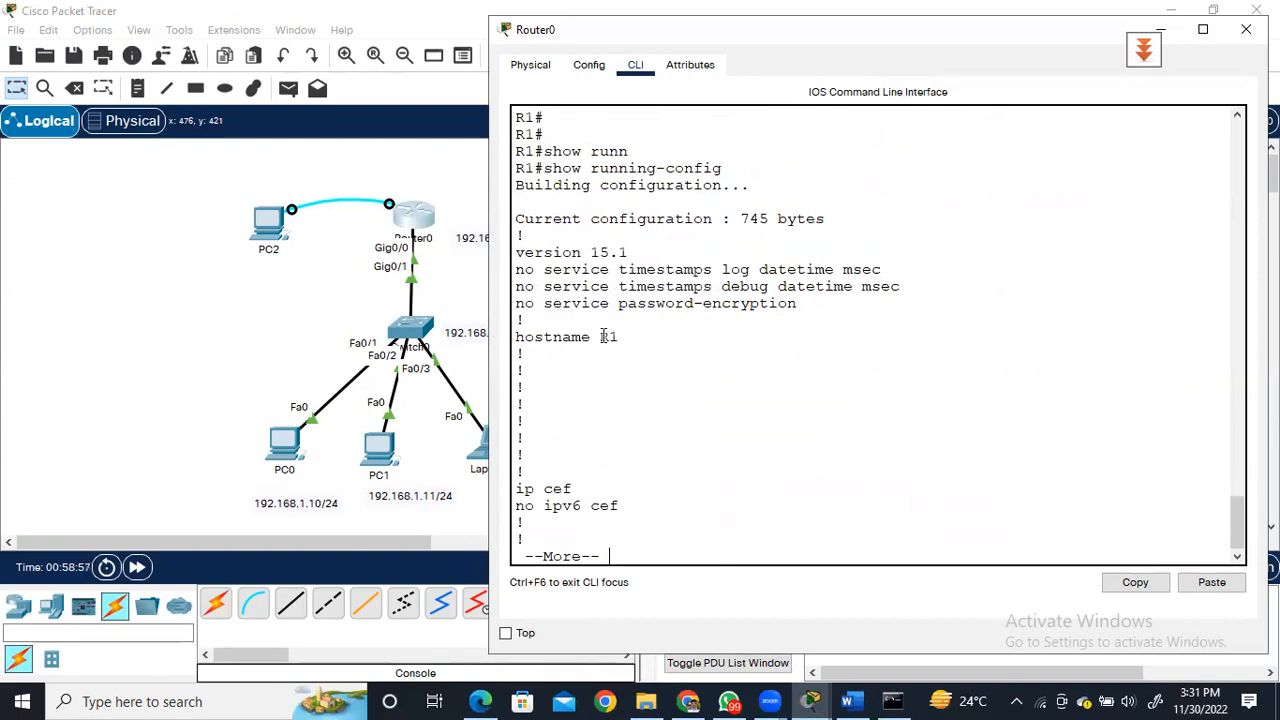
{"action": "key", "text": "space"}
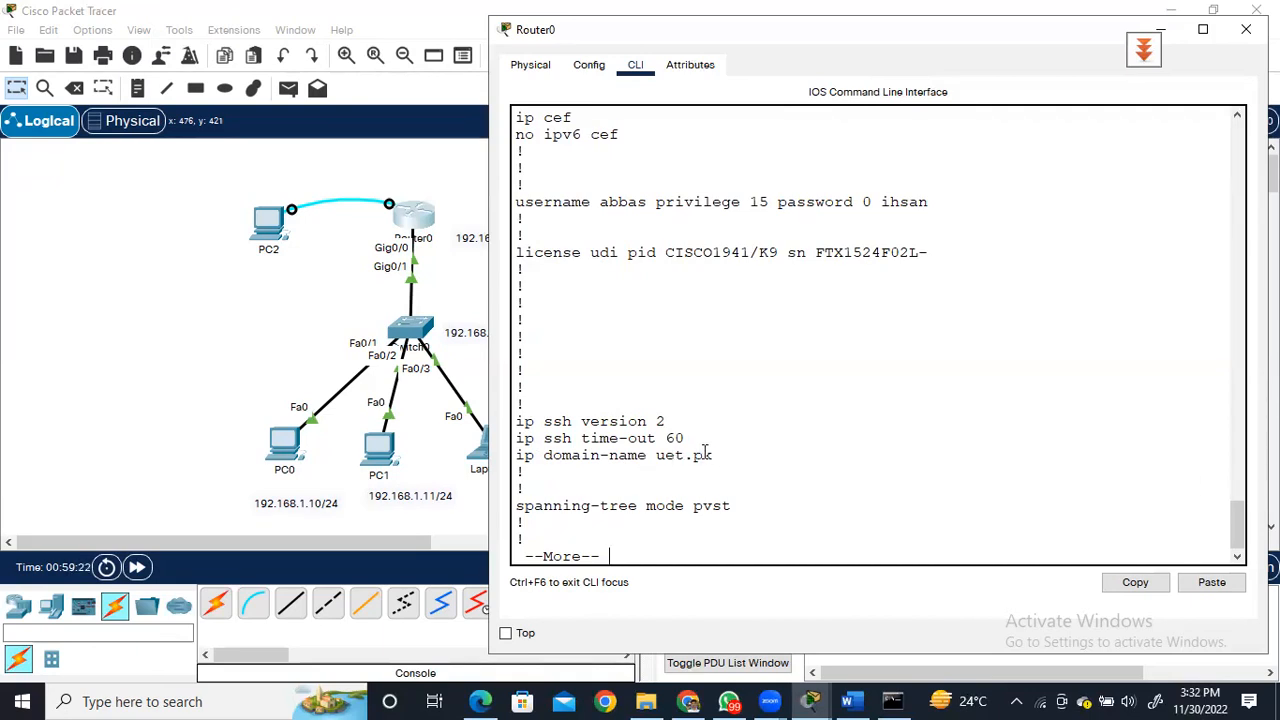
{"action": "key", "text": "Return"}
{"action": "key", "text": "Return"}
{"action": "key", "text": "Return"}
{"action": "key", "text": "Return"}
{"action": "key", "text": "Return"}
{"action": "key", "text": "Return"}
{"action": "key", "text": "Return"}
{"action": "key", "text": "Return"}
{"action": "key", "text": "Return"}
{"action": "key", "text": "Return"}
{"action": "key", "text": "Return"}
{"action": "key", "text": "Return"}
{"action": "key", "text": "Return"}
{"action": "key", "text": "Return"}
{"action": "key", "text": "Return"}
{"action": "key", "text": "Return"}
{"action": "key", "text": "Return"}
{"action": "key", "text": "Return"}
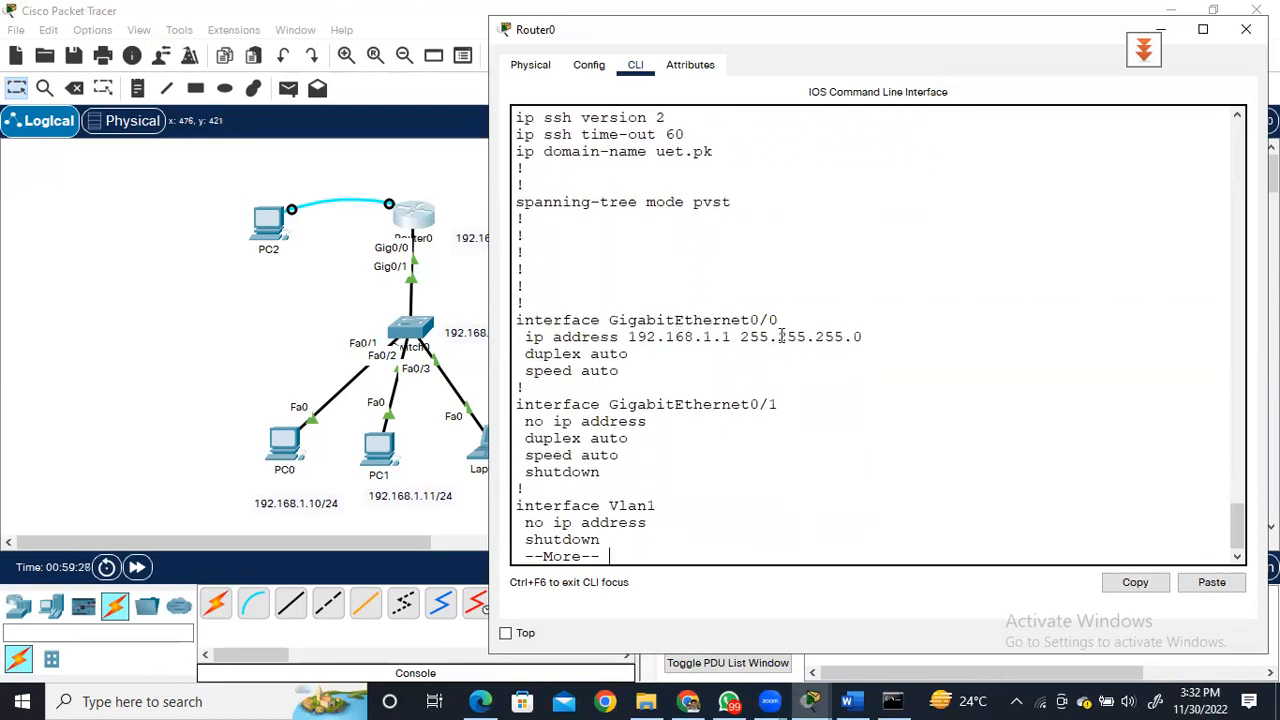
{"action": "key", "text": "Return"}
{"action": "key", "text": "Return"}
{"action": "key", "text": "Return"}
{"action": "key", "text": "Return"}
{"action": "key", "text": "Return"}
{"action": "key", "text": "Return"}
{"action": "key", "text": "Return"}
{"action": "key", "text": "Return"}
{"action": "key", "text": "Return"}
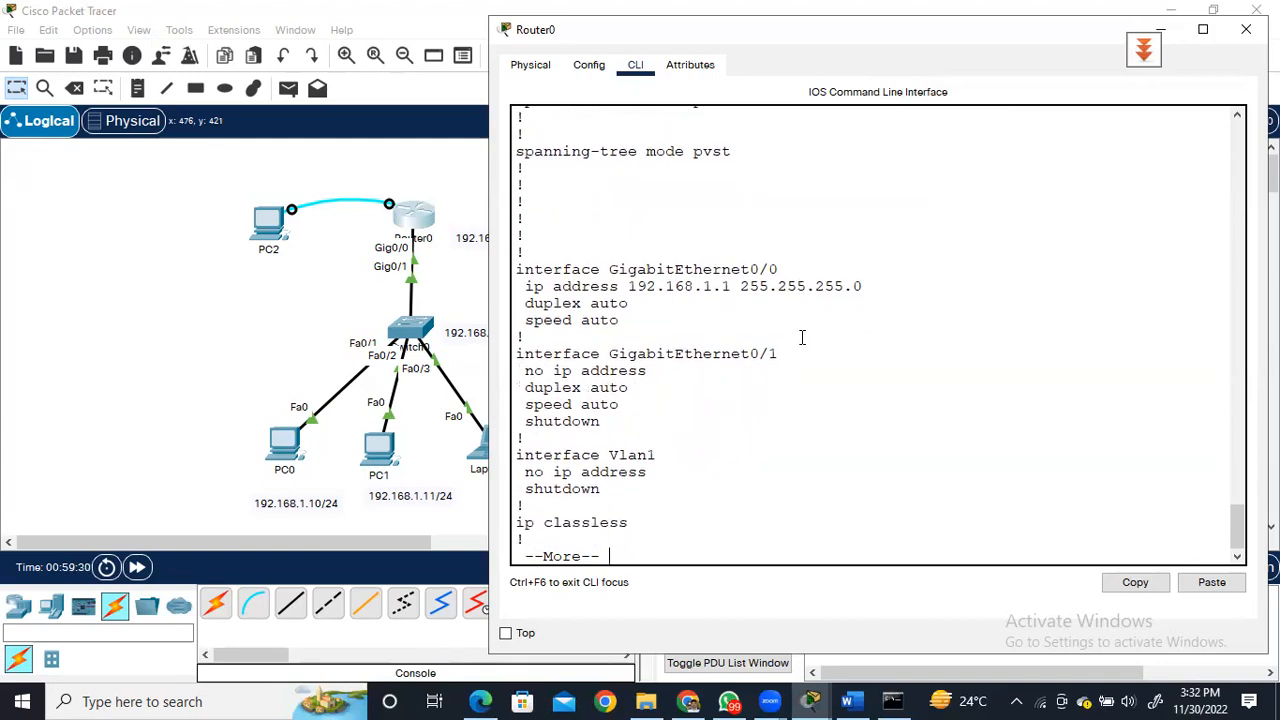
{"action": "key", "text": "Return"}
{"action": "key", "text": "Return"}
{"action": "key", "text": "Return"}
{"action": "key", "text": "Return"}
{"action": "key", "text": "Return"}
{"action": "key", "text": "Return"}
{"action": "key", "text": "Return"}
{"action": "key", "text": "Return"}
{"action": "key", "text": "Return"}
{"action": "key", "text": "Return"}
{"action": "key", "text": "Return"}
{"action": "key", "text": "Return"}
{"action": "key", "text": "Return"}
{"action": "key", "text": "Return"}
{"action": "key", "text": "Return"}
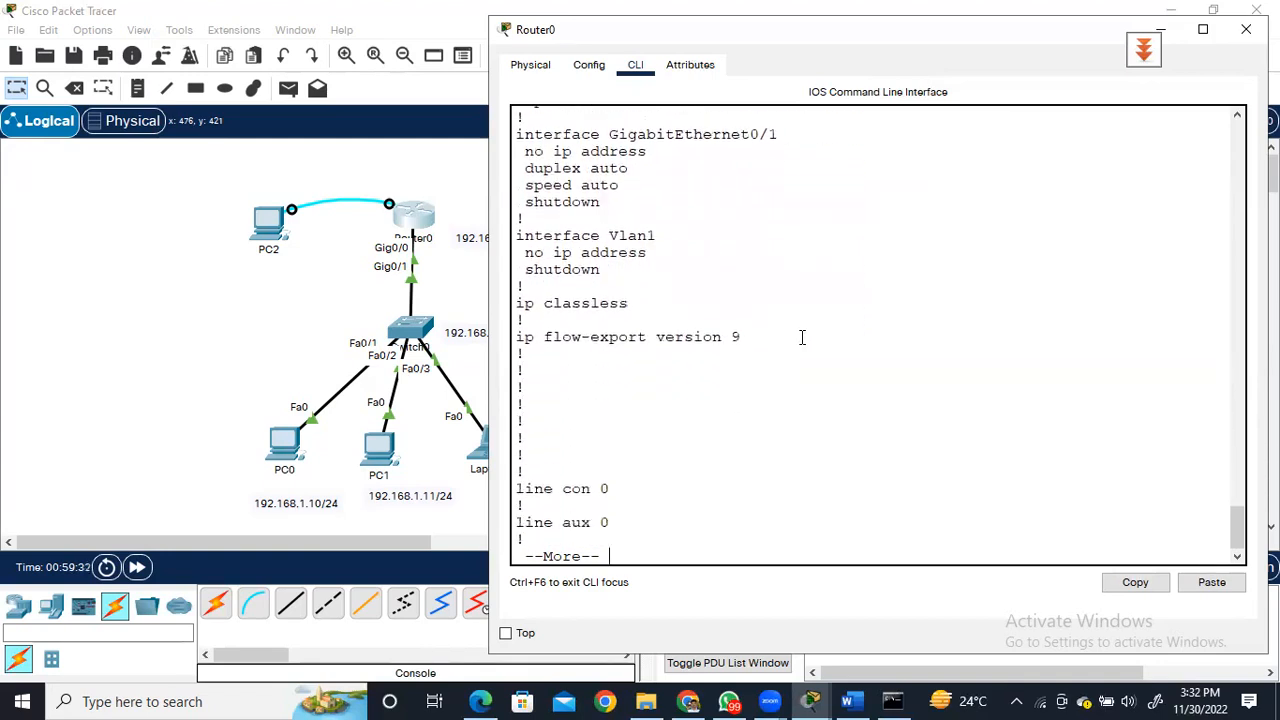
{"action": "key", "text": "Return"}
{"action": "key", "text": "Return"}
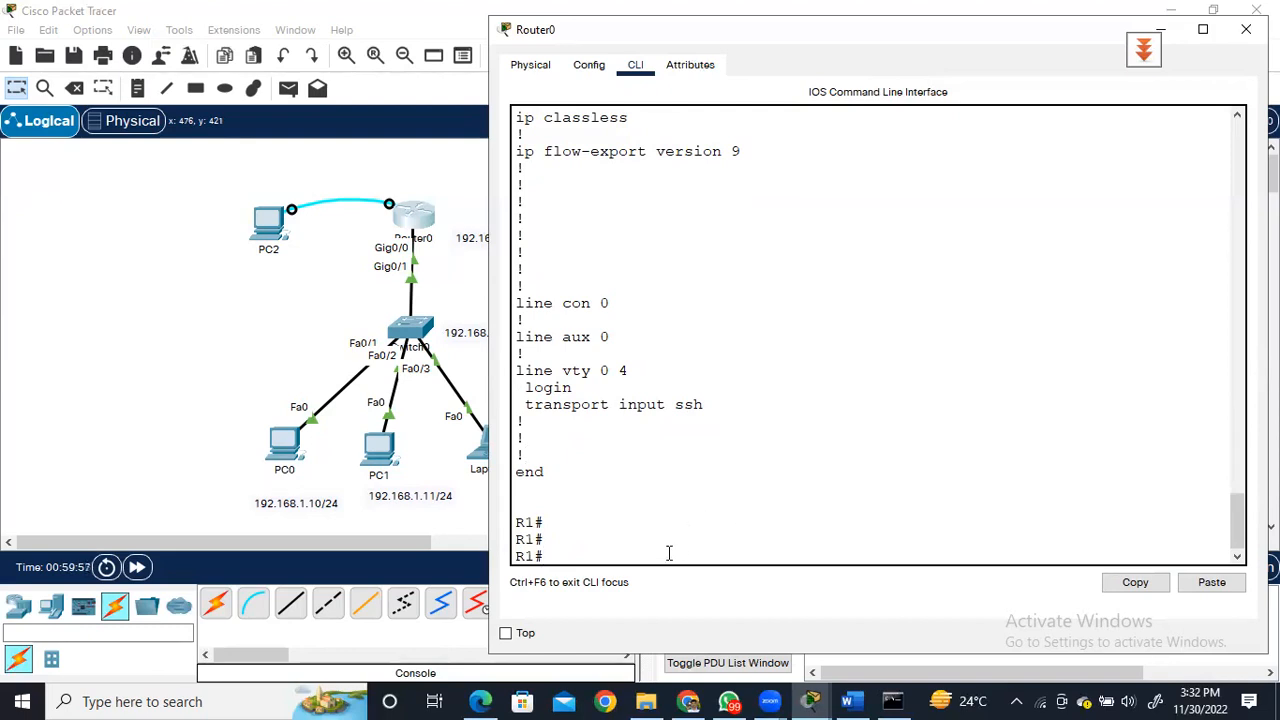
Re-enter configuration mode for vty lines 0 4 and set their login method to the local user database.
{"action": "type", "text": "conf  ter"}
{"action": "key", "text": "Return"}
{"action": "key", "text": "Return"}
{"action": "key", "text": "Return"}
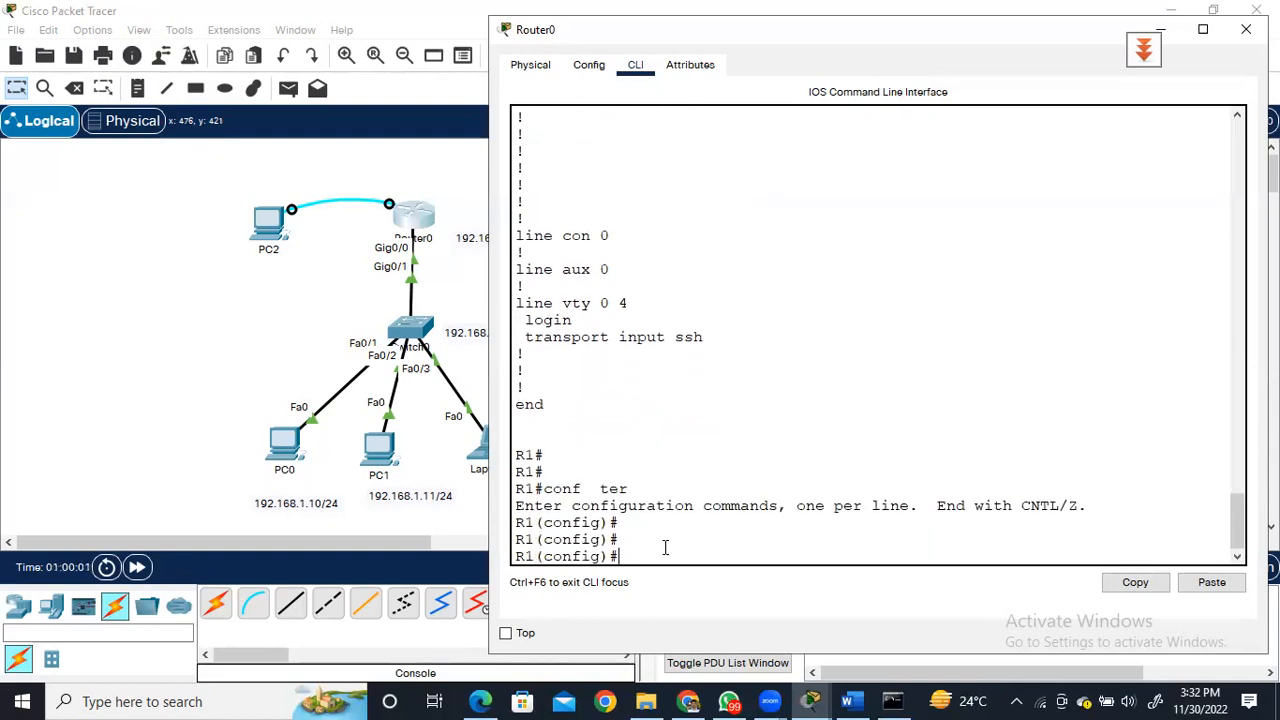
{"action": "type", "text": "line vty 0 4"}
{"action": "key", "text": "Return"}
{"action": "type", "text": "loc"}
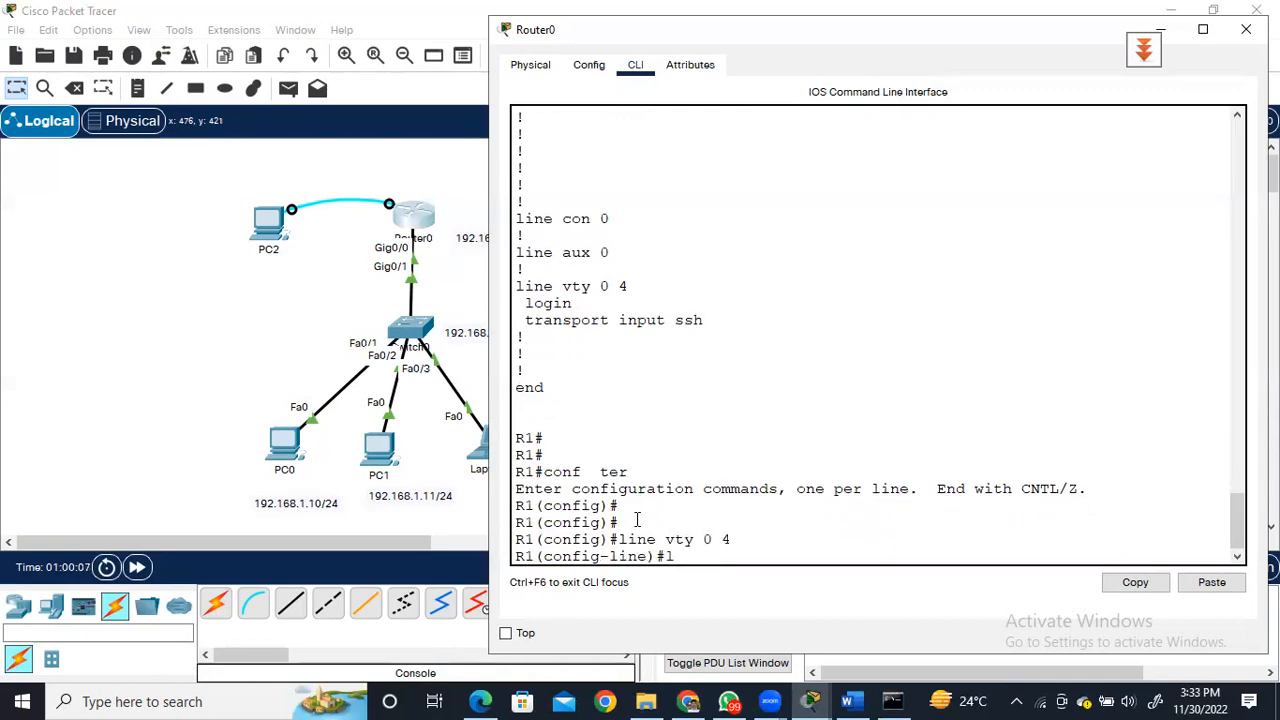
{"action": "key", "text": "BackSpace"}
{"action": "type", "text": "gin local"}
{"action": "key", "text": "Return"}
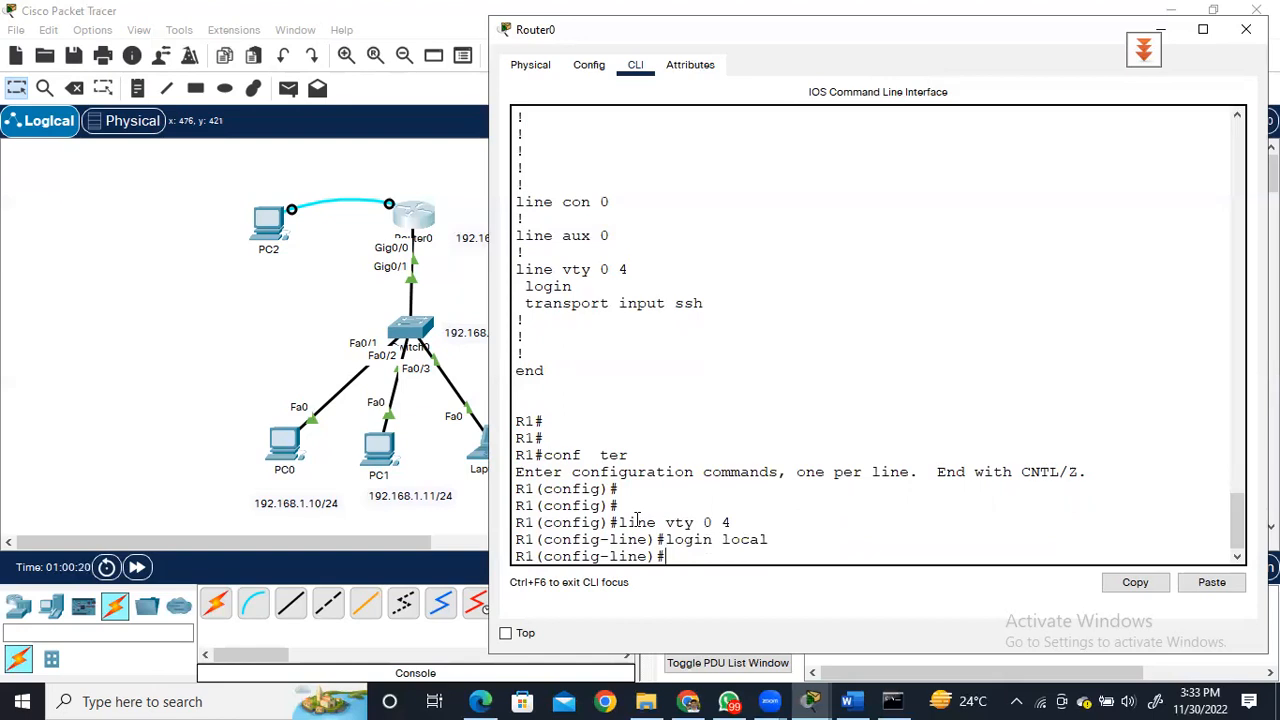
{"action": "left_click", "coordinate": [144, 432]}
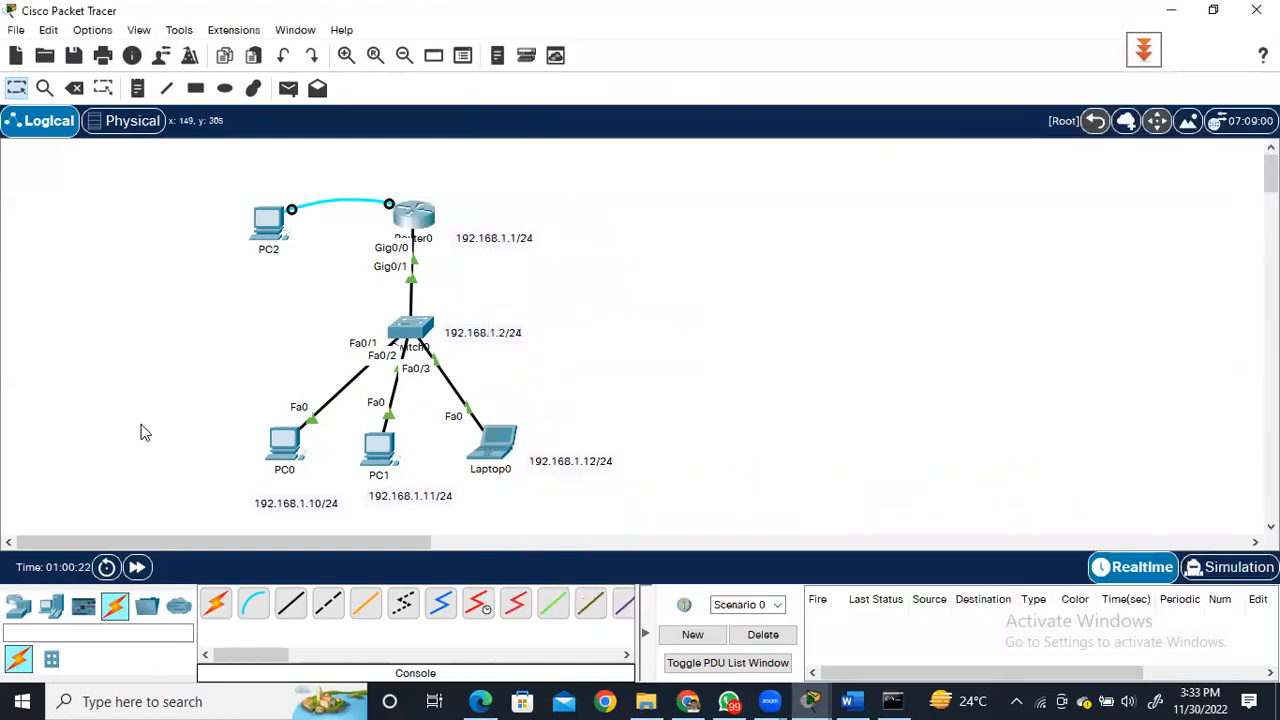
{"action": "left_click", "coordinate": [285, 447]}
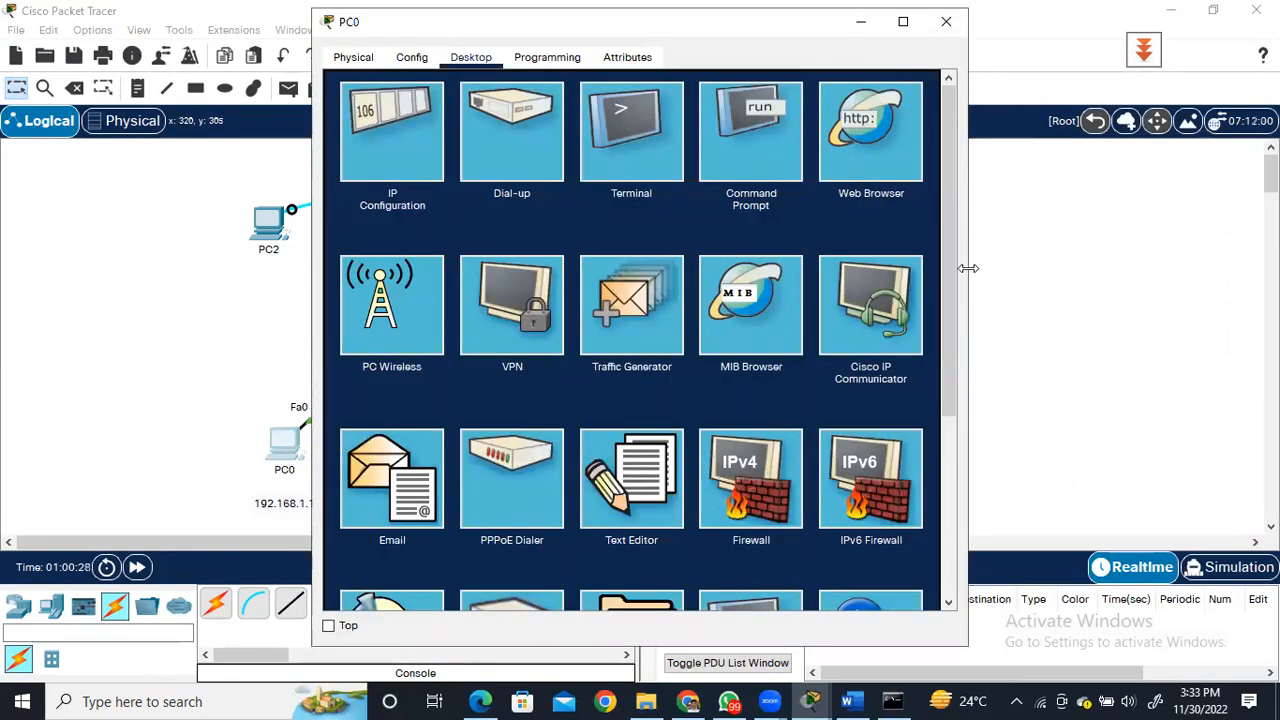
{"action": "left_click", "coordinate": [945, 25]}
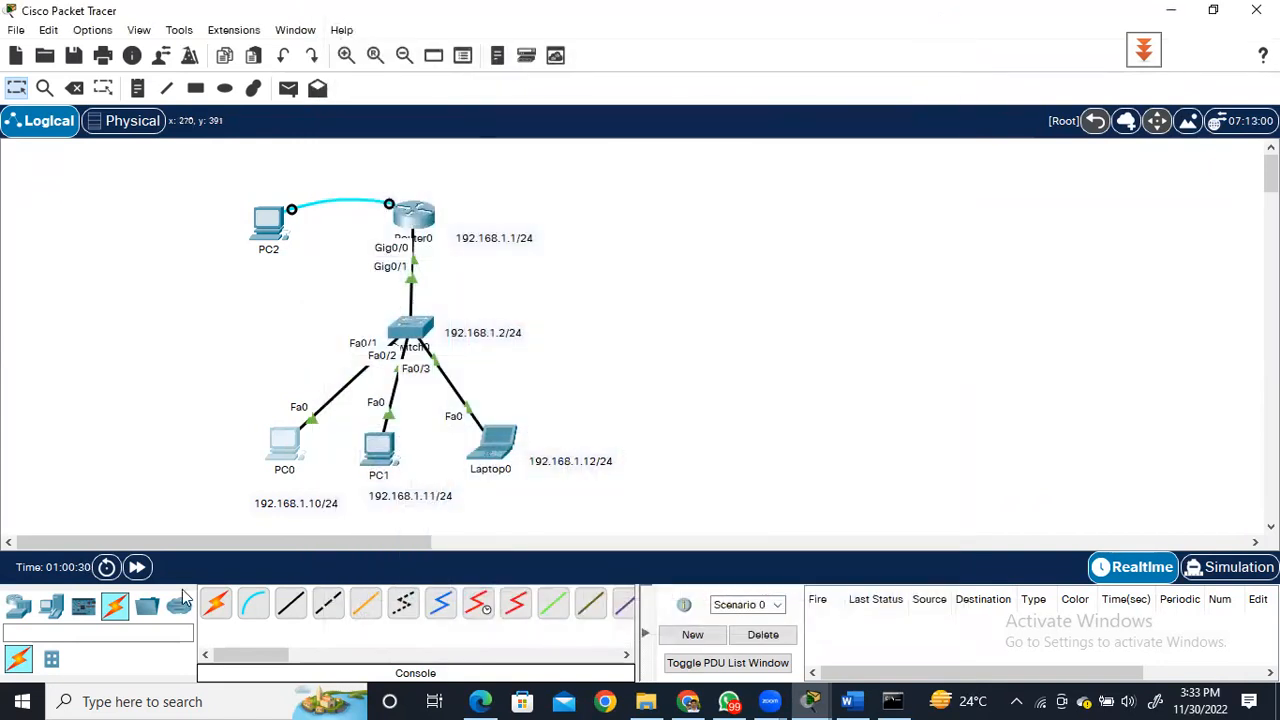
{"action": "left_click", "coordinate": [106, 701]}
{"action": "type", "text": "tty"}
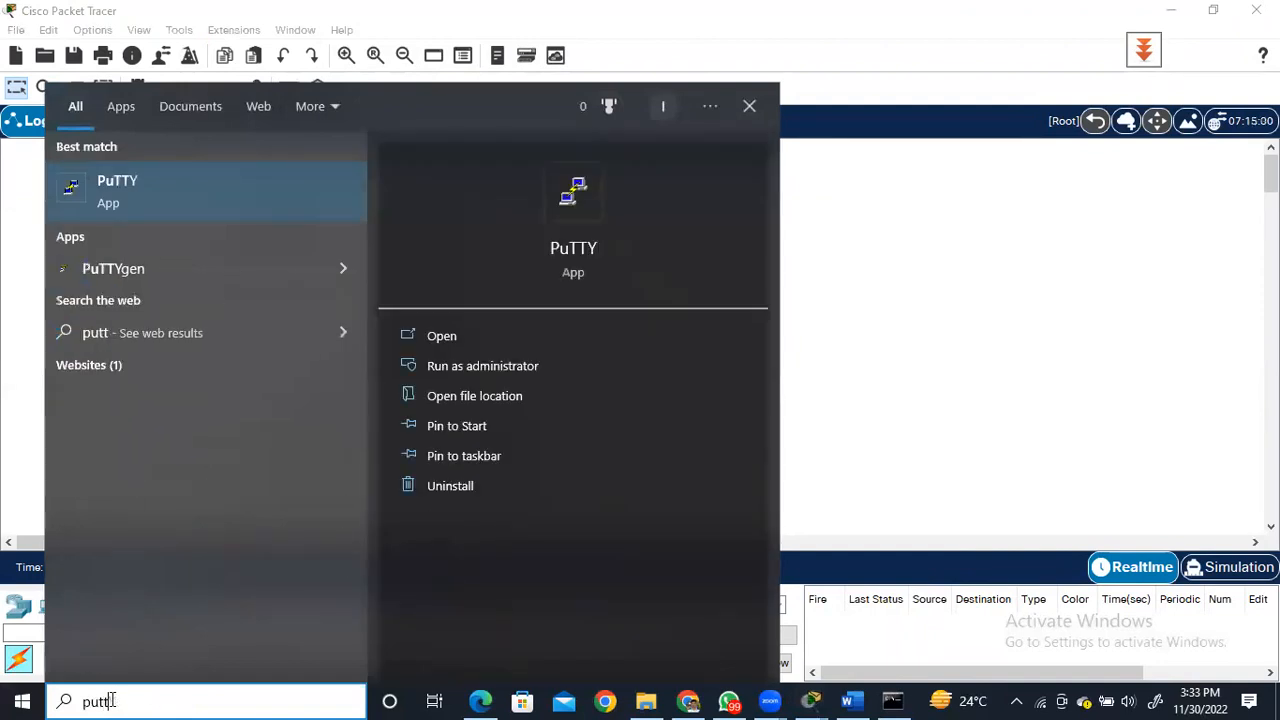
{"action": "left_click", "coordinate": [116, 186]}
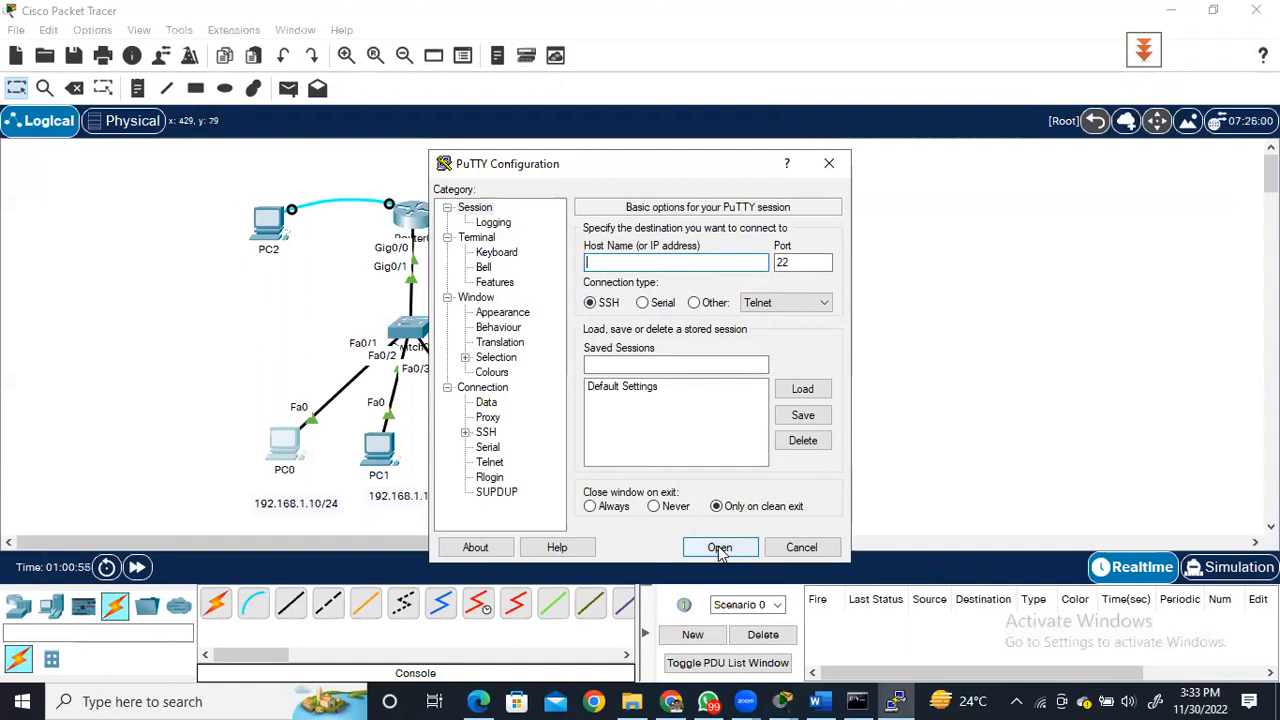
{"action": "left_click", "coordinate": [828, 164]}
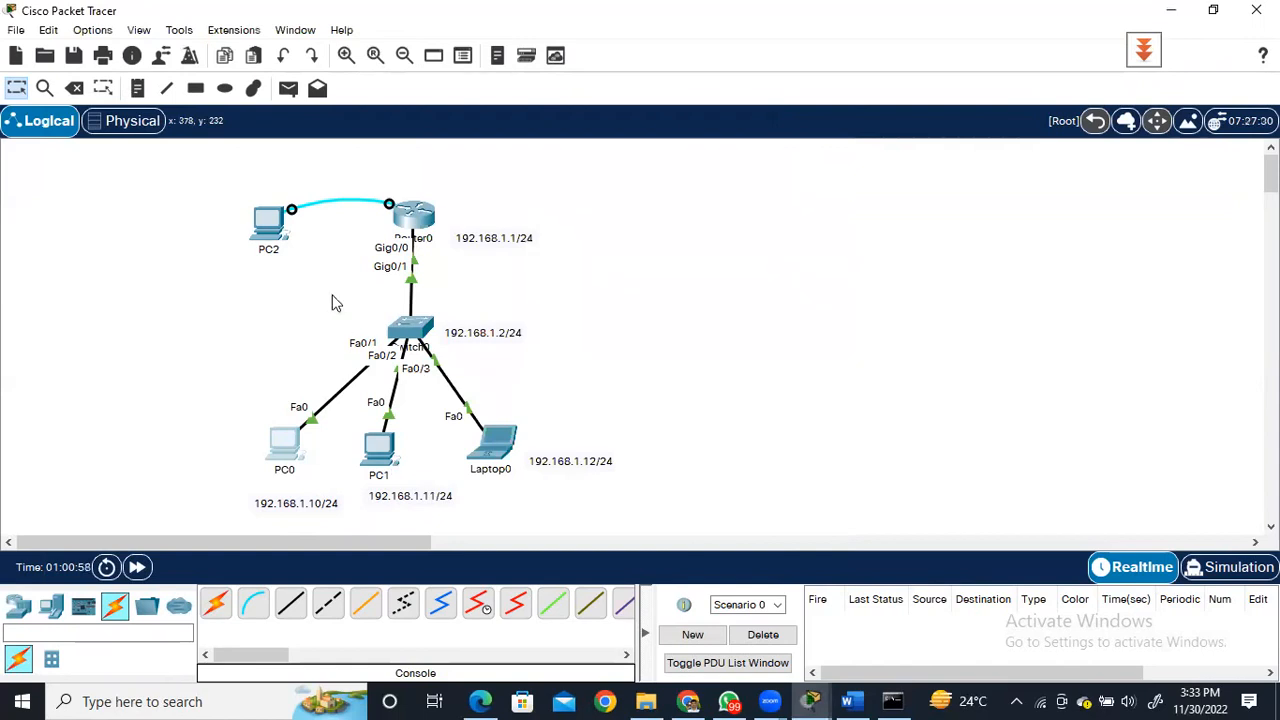
Open the Telnet / SSH Client on PC0 and choose SSH as the connection type.
{"action": "left_click", "coordinate": [288, 443]}
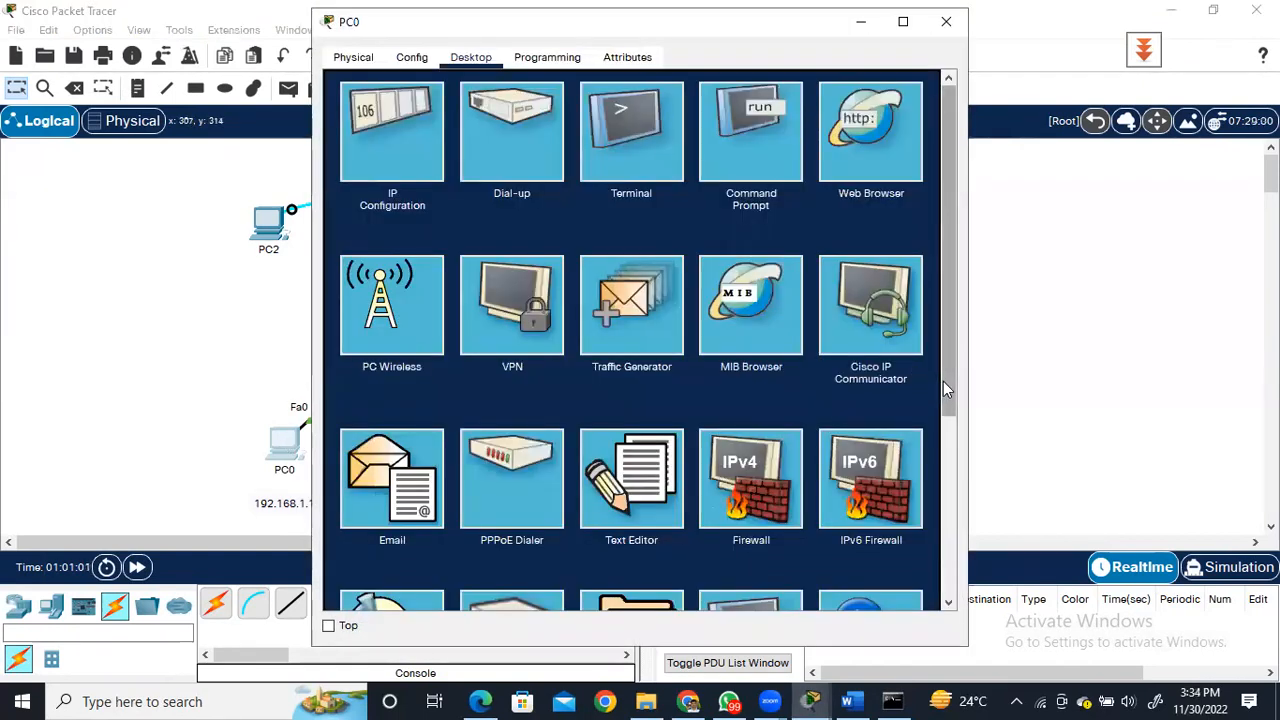
{"action": "left_click_drag", "start_coordinate": [946, 380], "coordinate": [937, 527]}
{"action": "scroll", "coordinate": [937, 530], "scroll_direction": "down", "scroll_amount": 1}
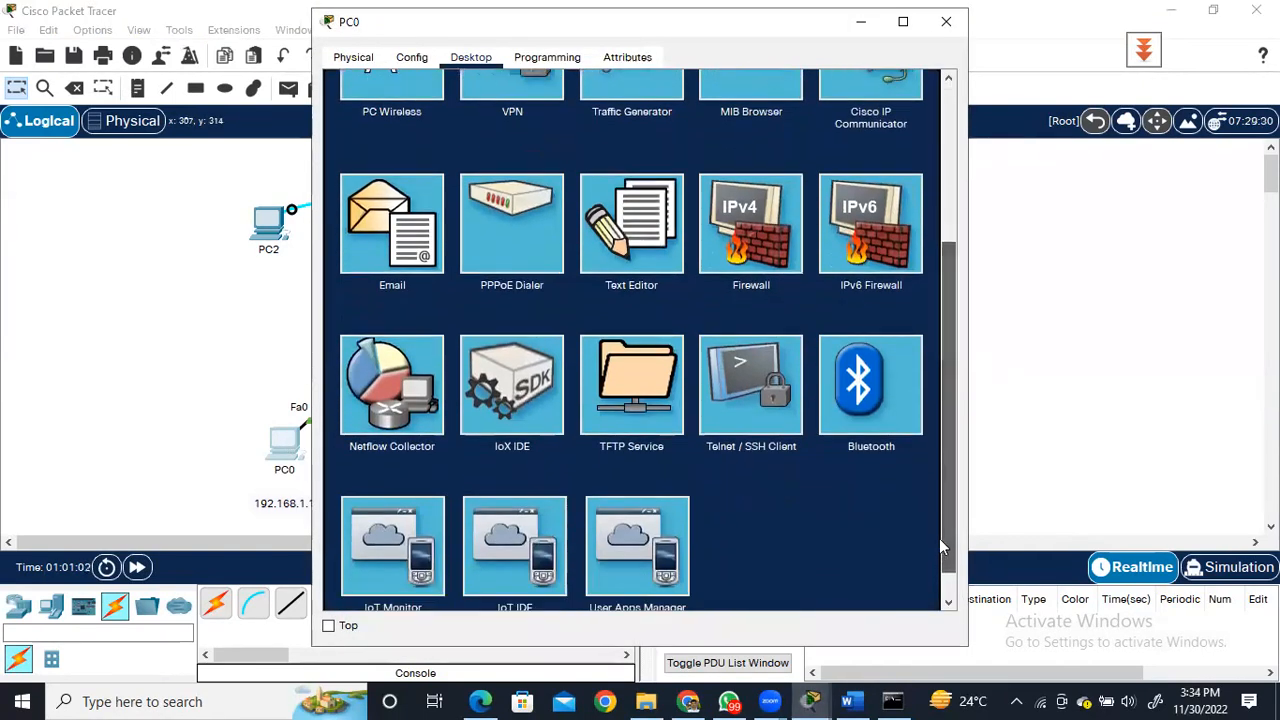
{"action": "left_click", "coordinate": [750, 390]}
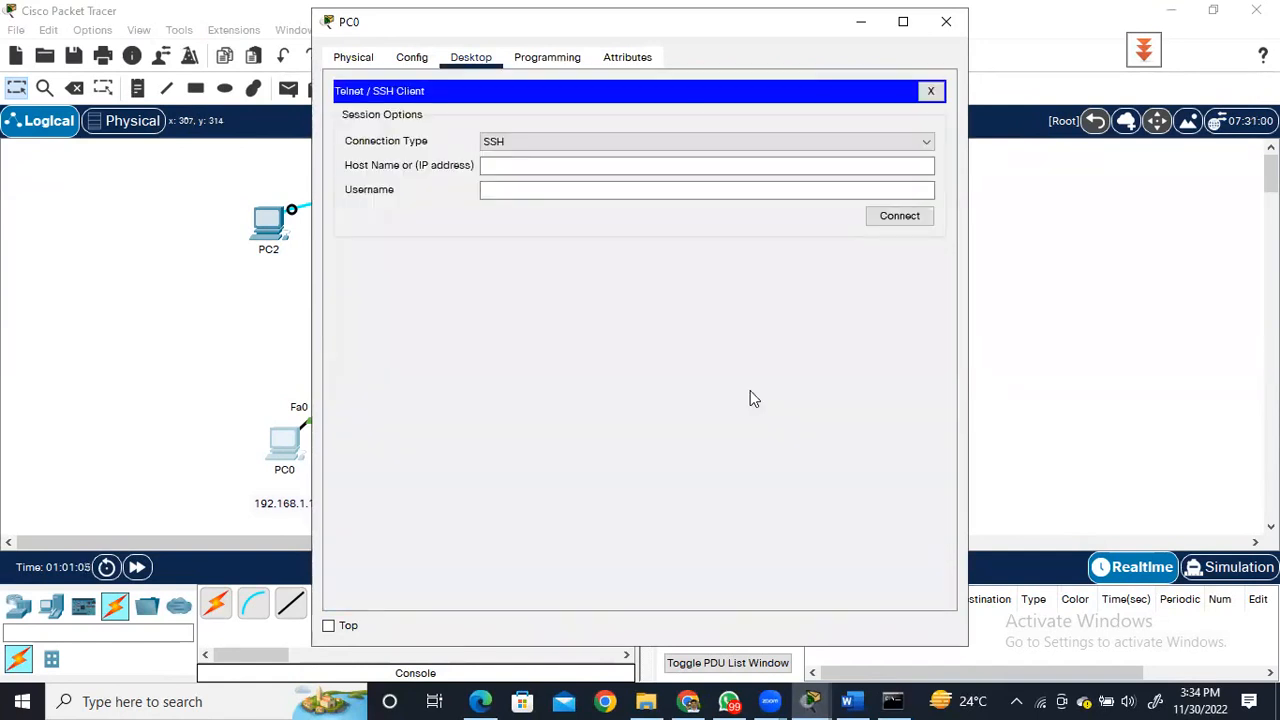
{"action": "left_click", "coordinate": [527, 142]}
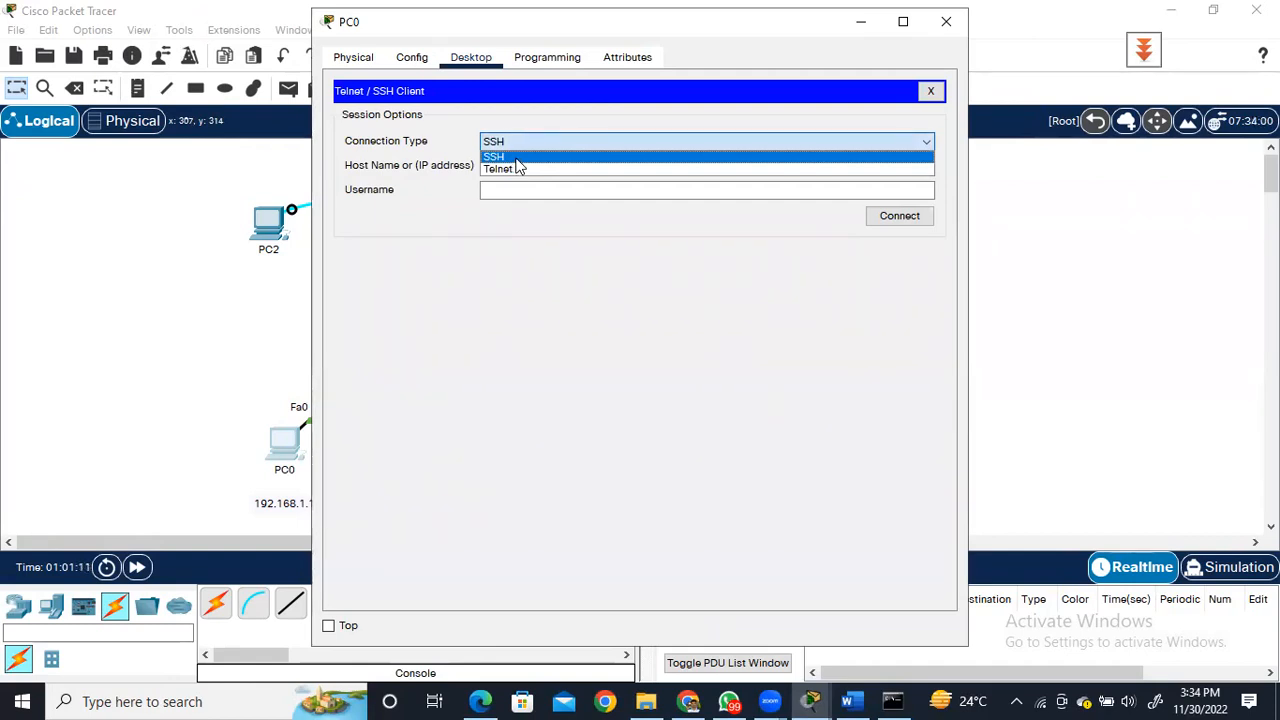
{"action": "left_click", "coordinate": [517, 158]}
Connect by SSH from PC0 to host 192.168.1.1, entering the local account's username.
{"action": "left_click", "coordinate": [514, 166]}
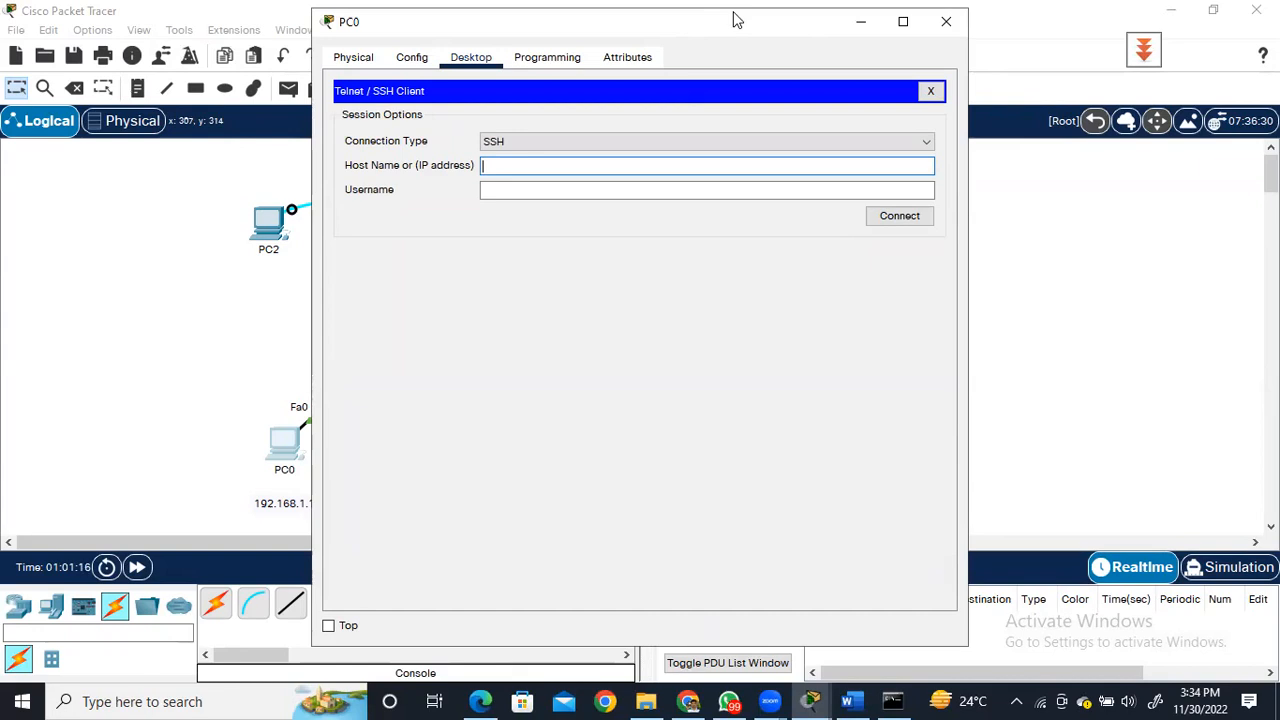
{"action": "left_click_drag", "start_coordinate": [735, 20], "coordinate": [957, 18]}
{"action": "type", "text": "1"}
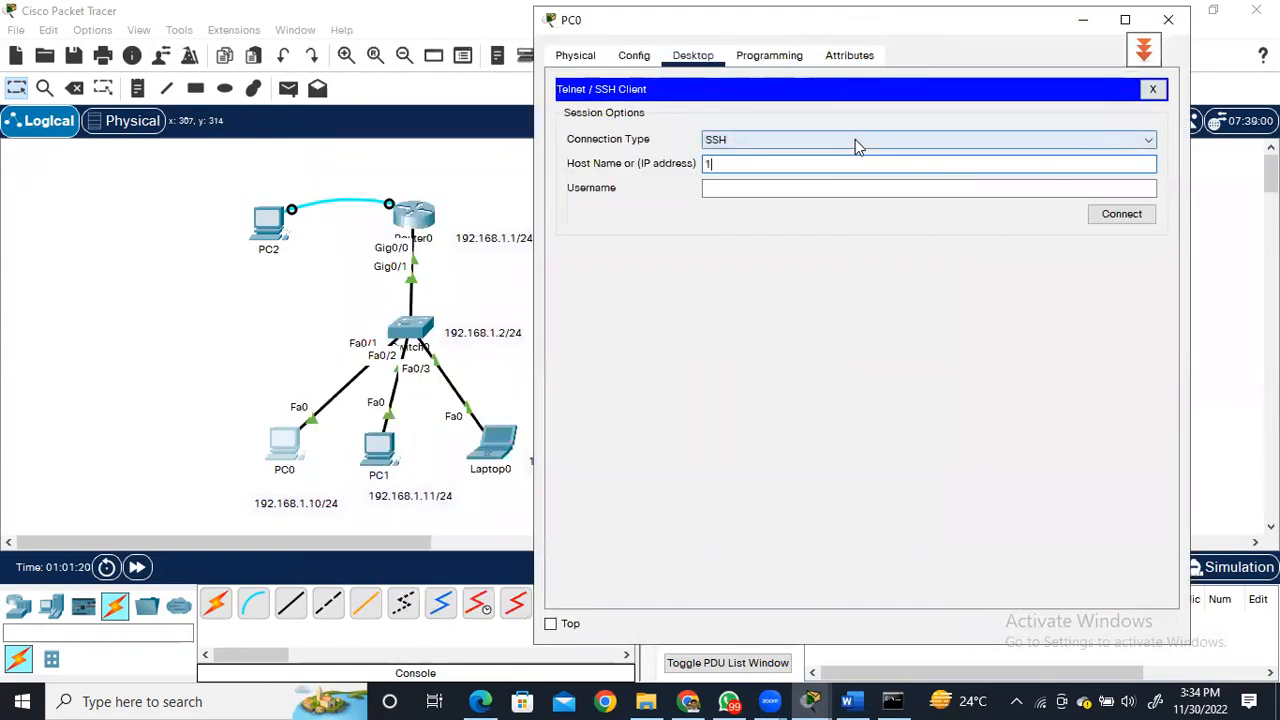
{"action": "type", "text": "92.168.1.1"}
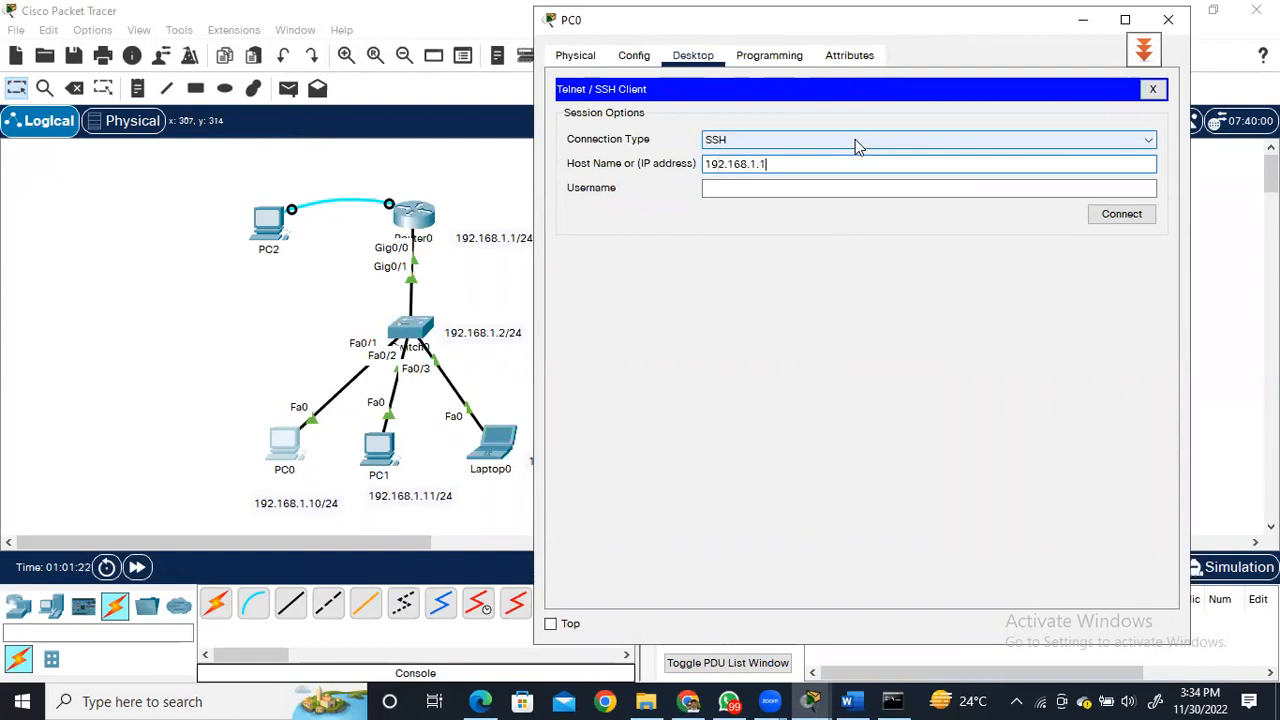
{"action": "left_click", "coordinate": [820, 189]}
{"action": "type", "text": "abbas"}
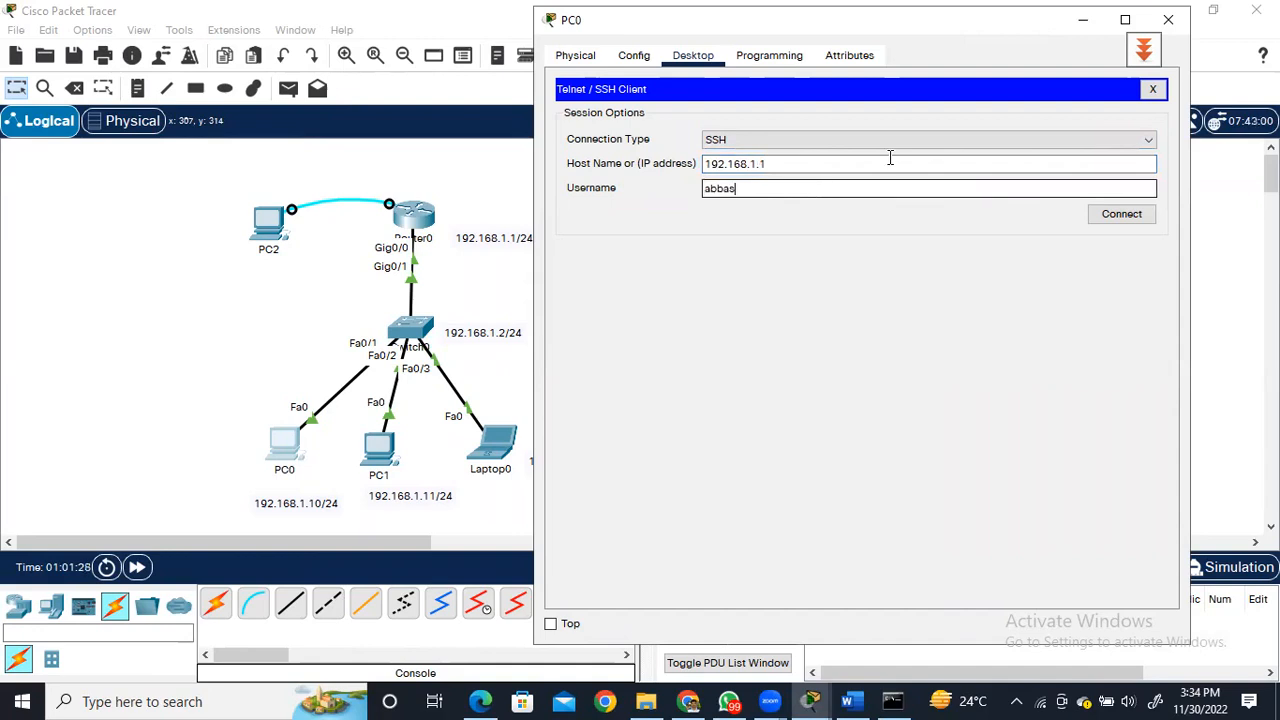
{"action": "left_click", "coordinate": [1124, 212]}
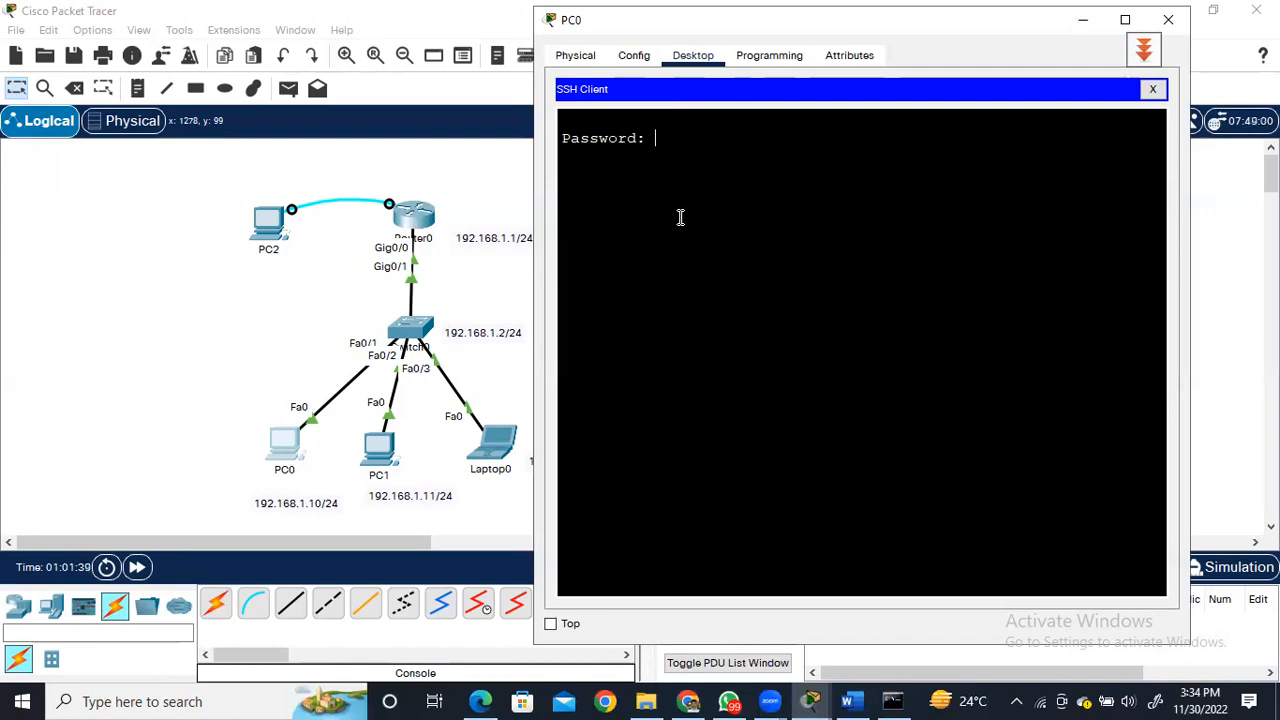
Try to log in to the SSH session by submitting the account password at each prompt.
{"action": "key", "text": "Return"}
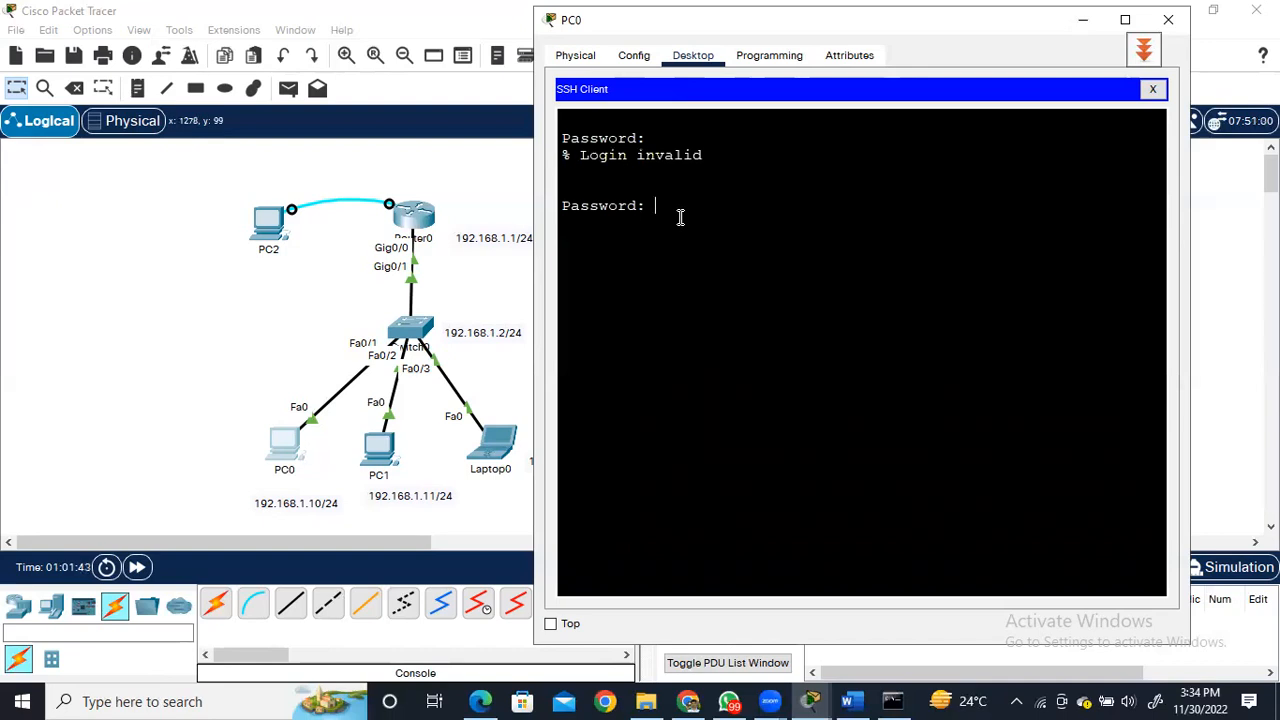
{"action": "key", "text": "Return"}
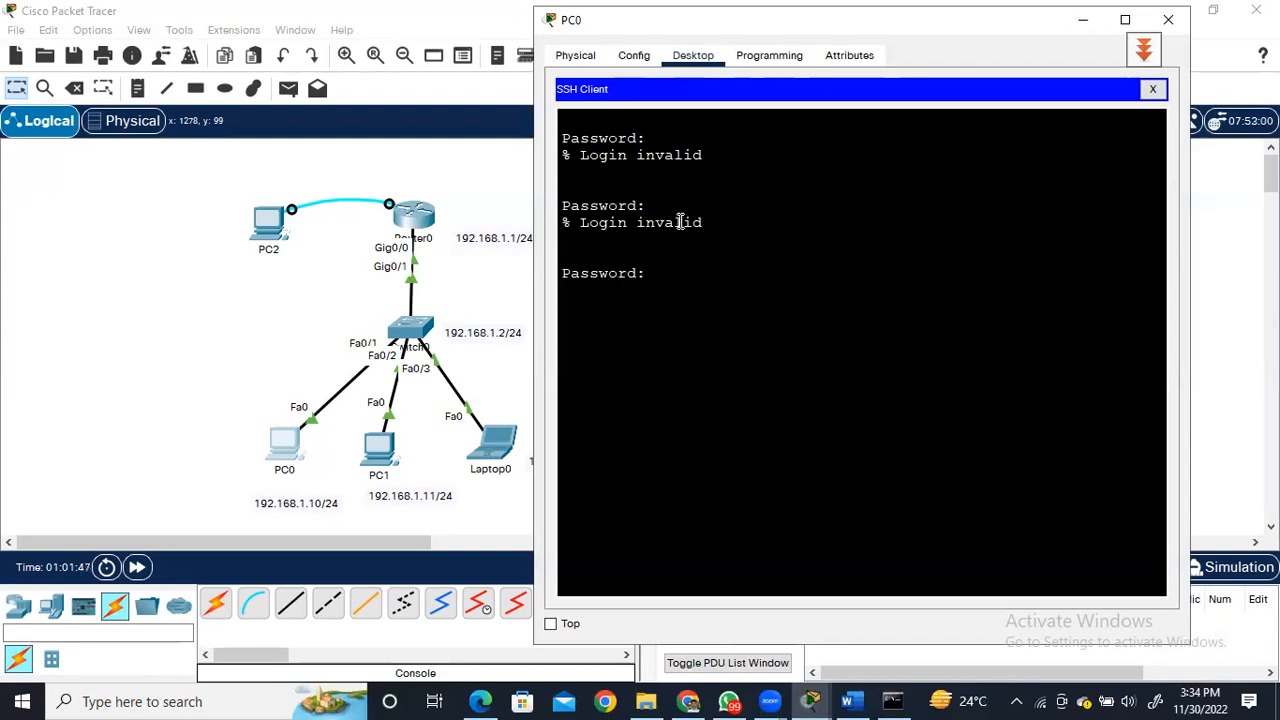
{"action": "key", "text": "Return"}
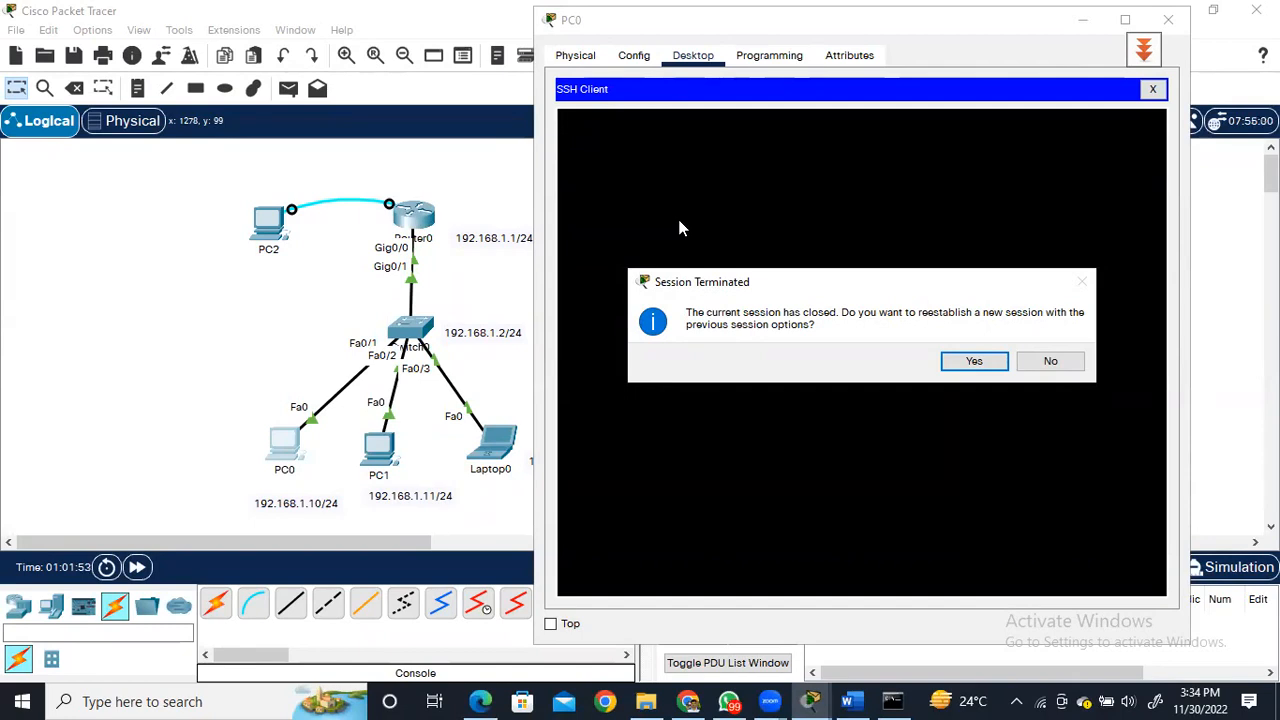
Reestablish the SSH session with the previous options and log in with the account password.
{"action": "left_click", "coordinate": [965, 362]}
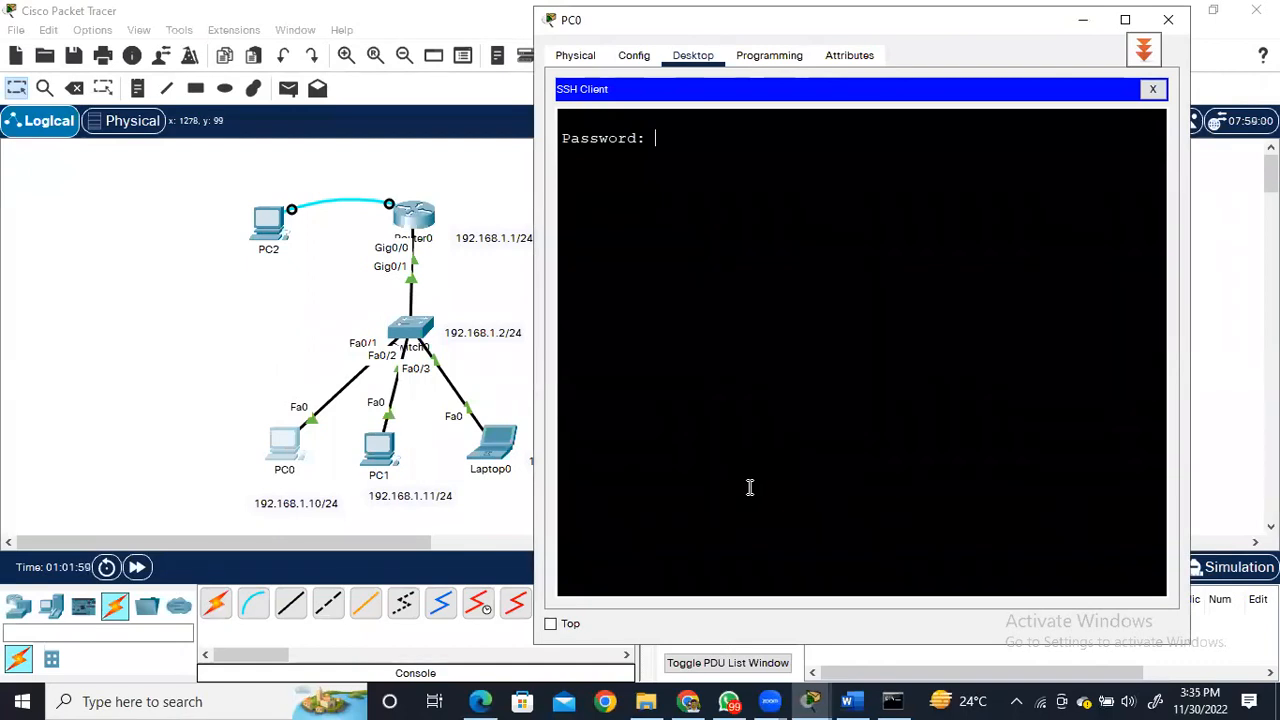
{"action": "key", "text": "Return"}
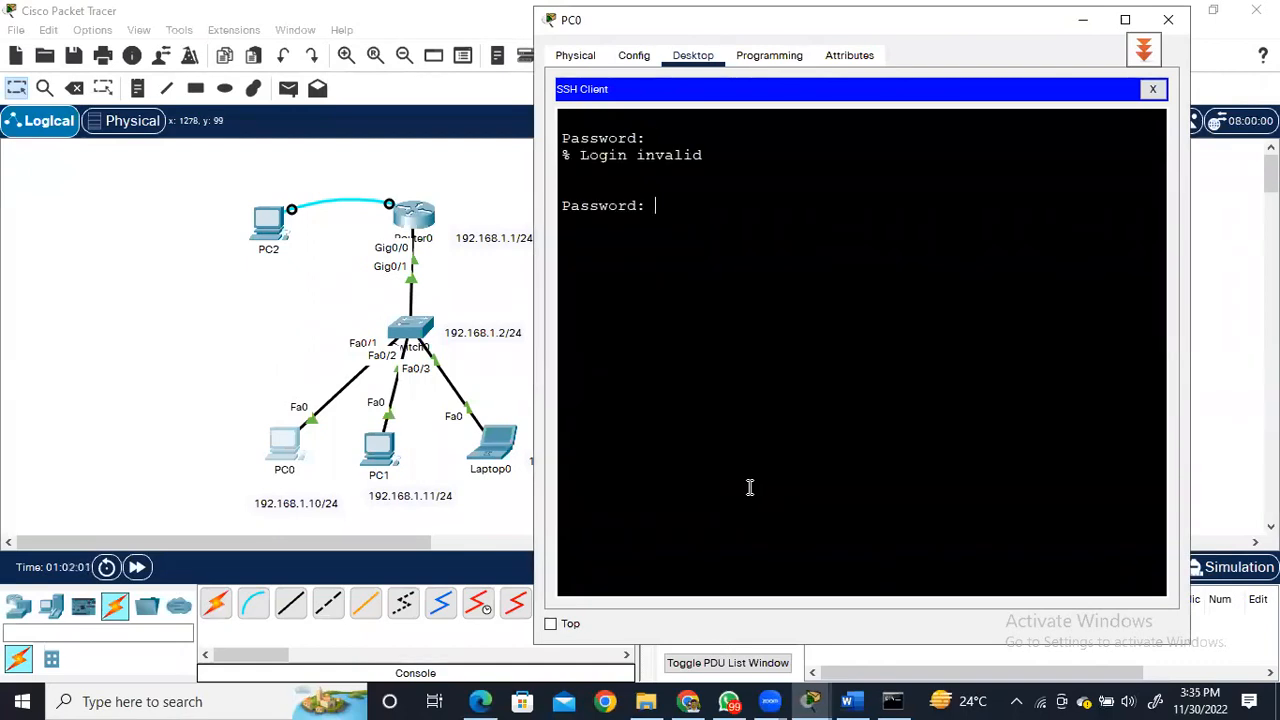
{"action": "key", "text": "Return"}
{"action": "left_click_drag", "start_coordinate": [579, 18], "coordinate": [556, 22]}
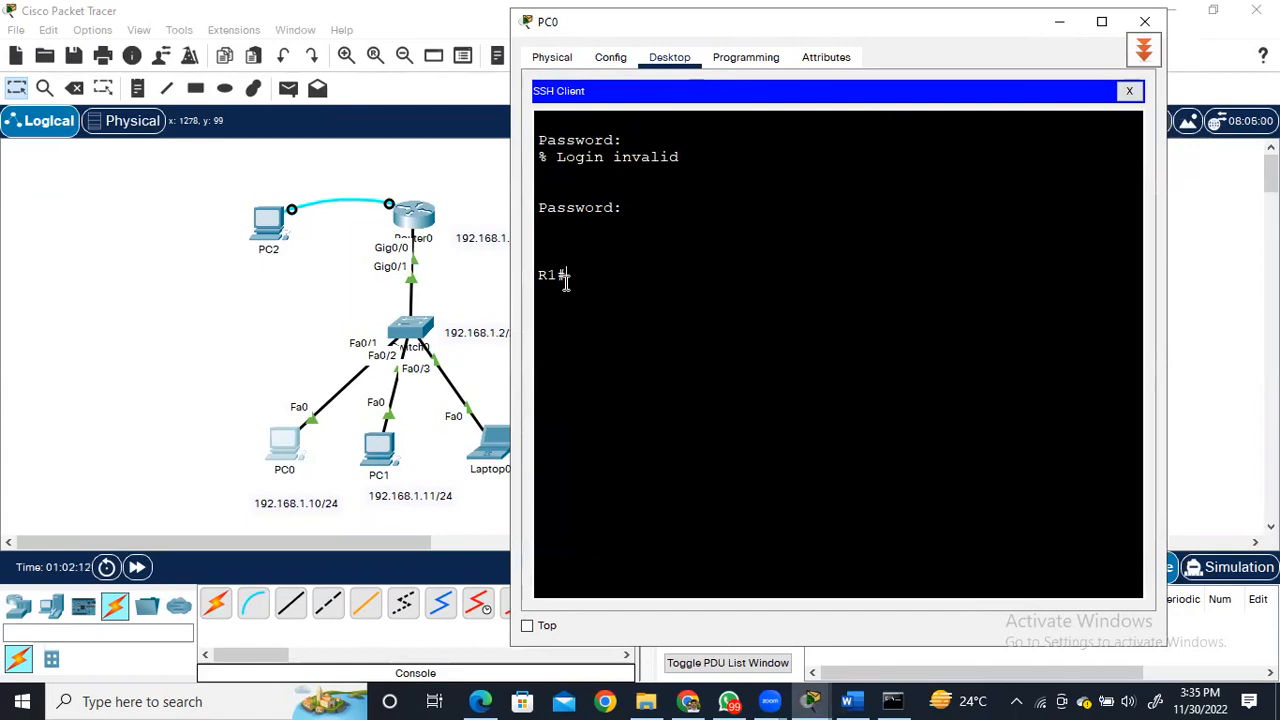
Page through the router's running configuration in the SSH session, then save it with the wr command.
{"action": "type", "text": "show run"}
{"action": "key", "text": "Return"}
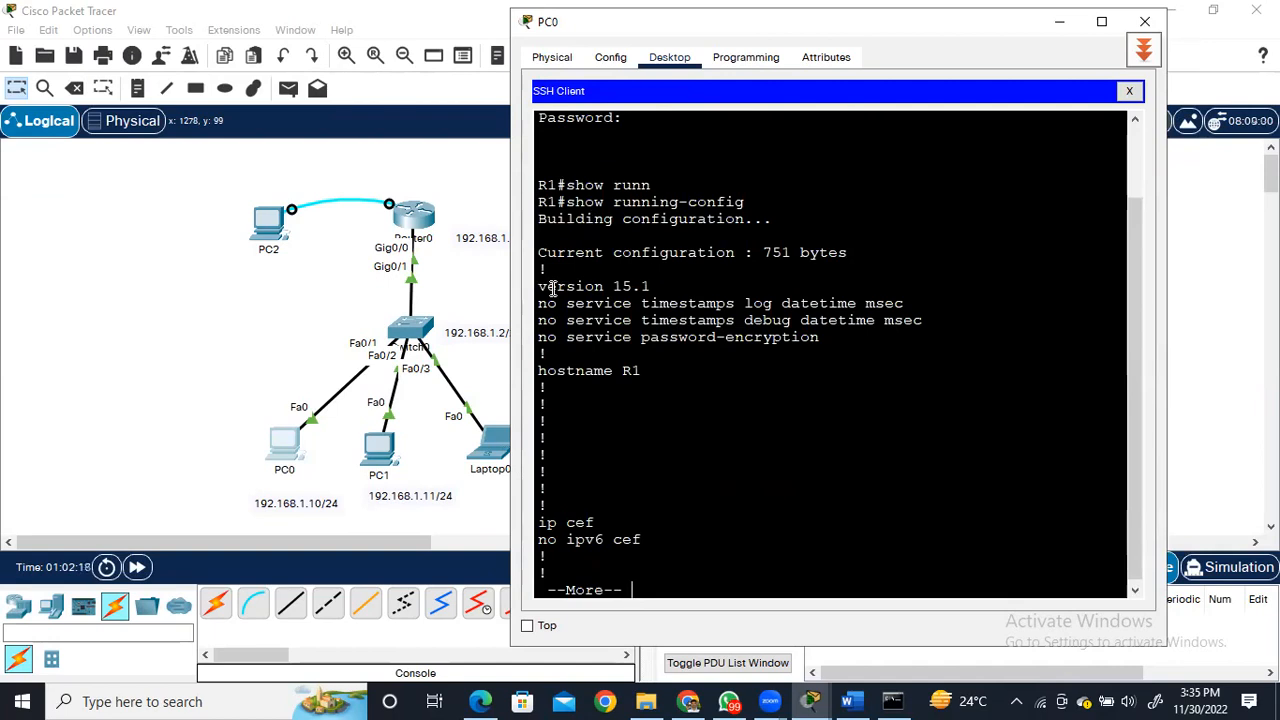
{"action": "key", "text": "Return"}
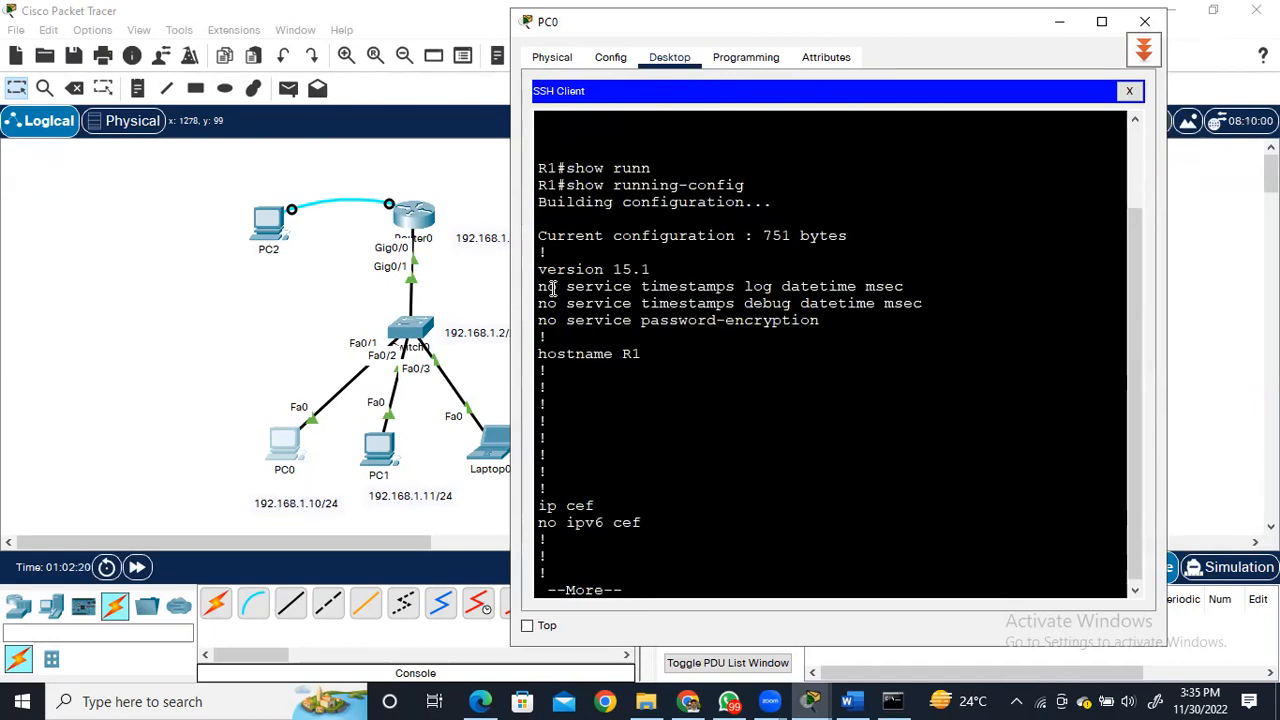
{"action": "key", "text": "space"}
{"action": "key", "text": "space"}
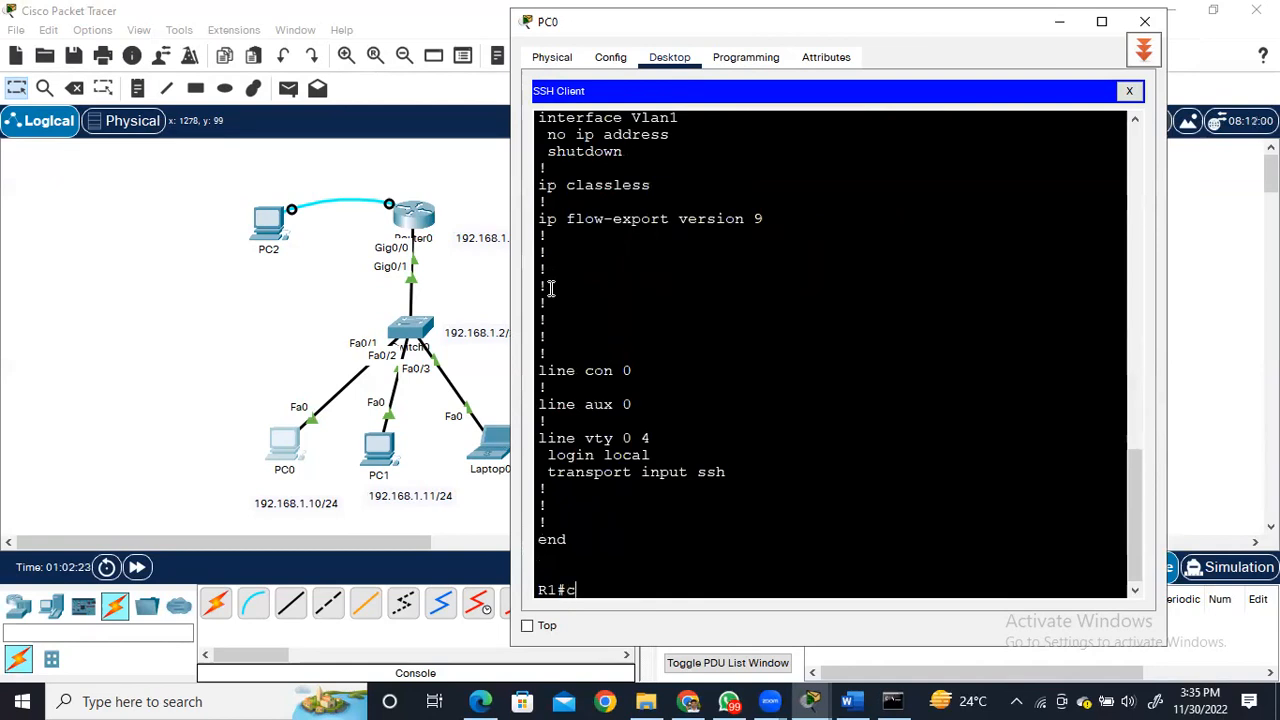
{"action": "type", "text": "wr"}
{"action": "key", "text": "Return"}
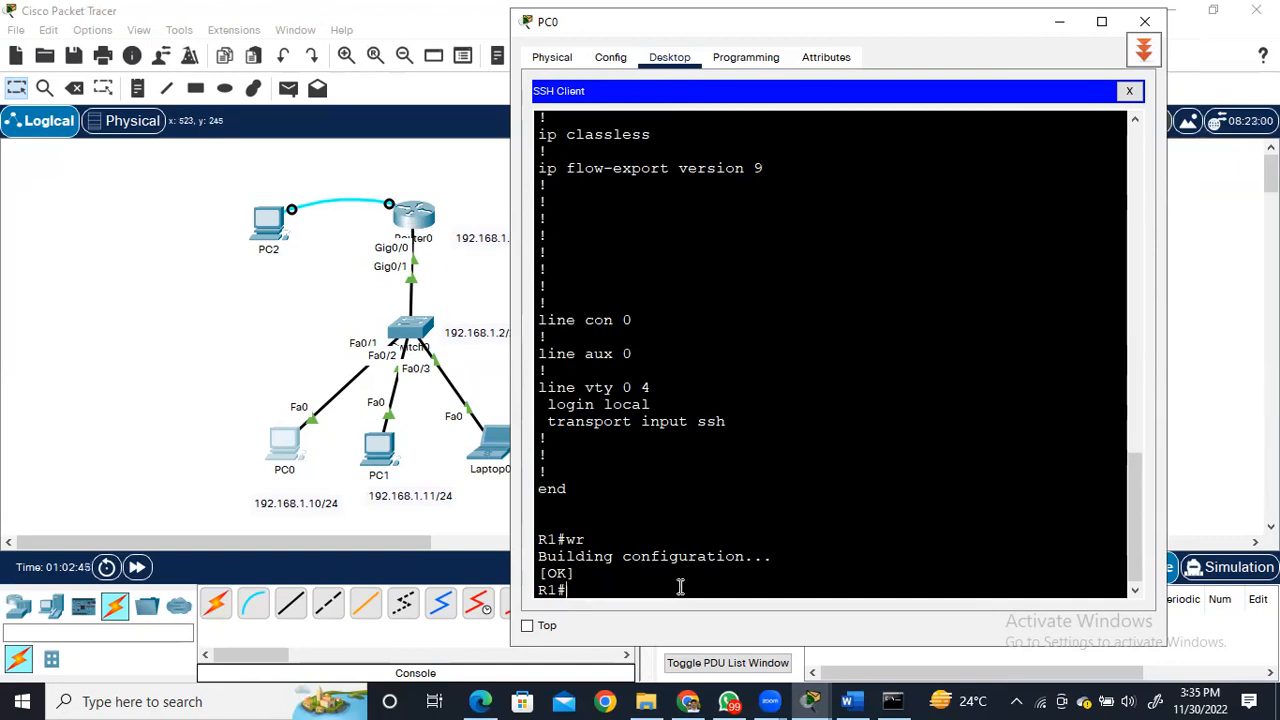
Display the brief IP interface summary over SSH, widen the PC0 window, and highlight the GigabitEthernet0/0 entry.
{"action": "type", "text": "show ip int"}
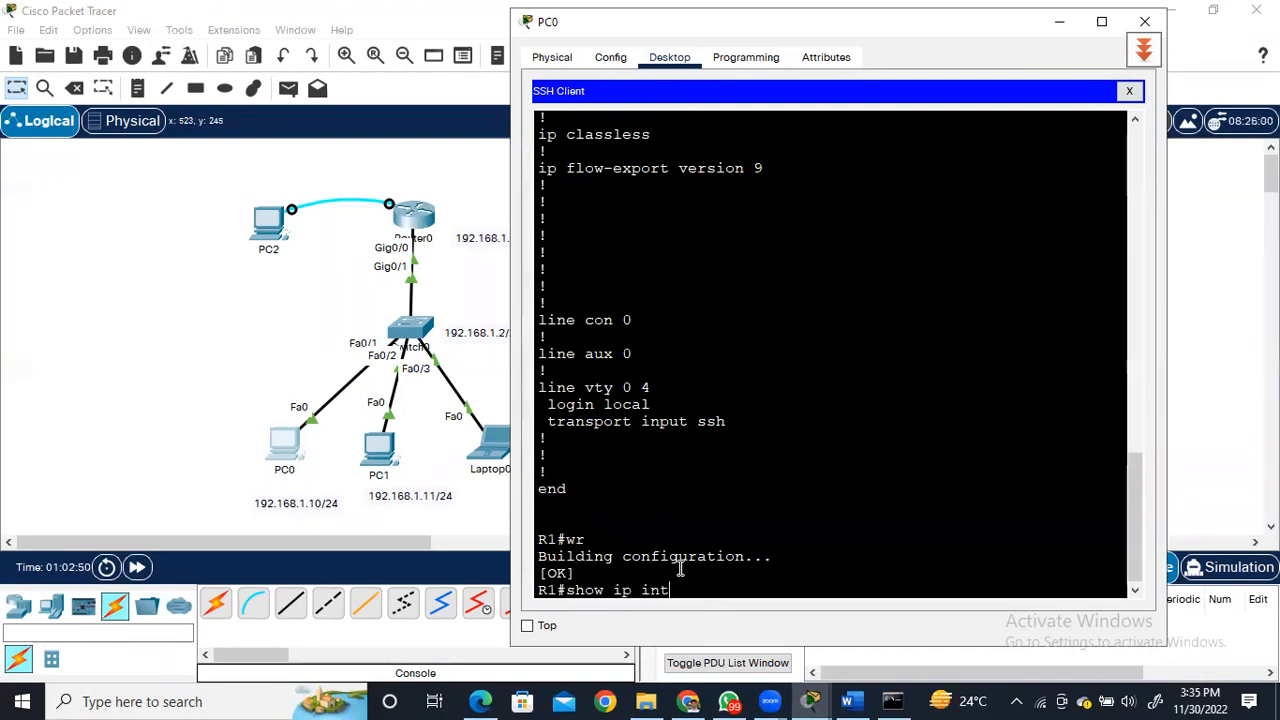
{"action": "type", "text": "er br"}
{"action": "key", "text": "Return"}
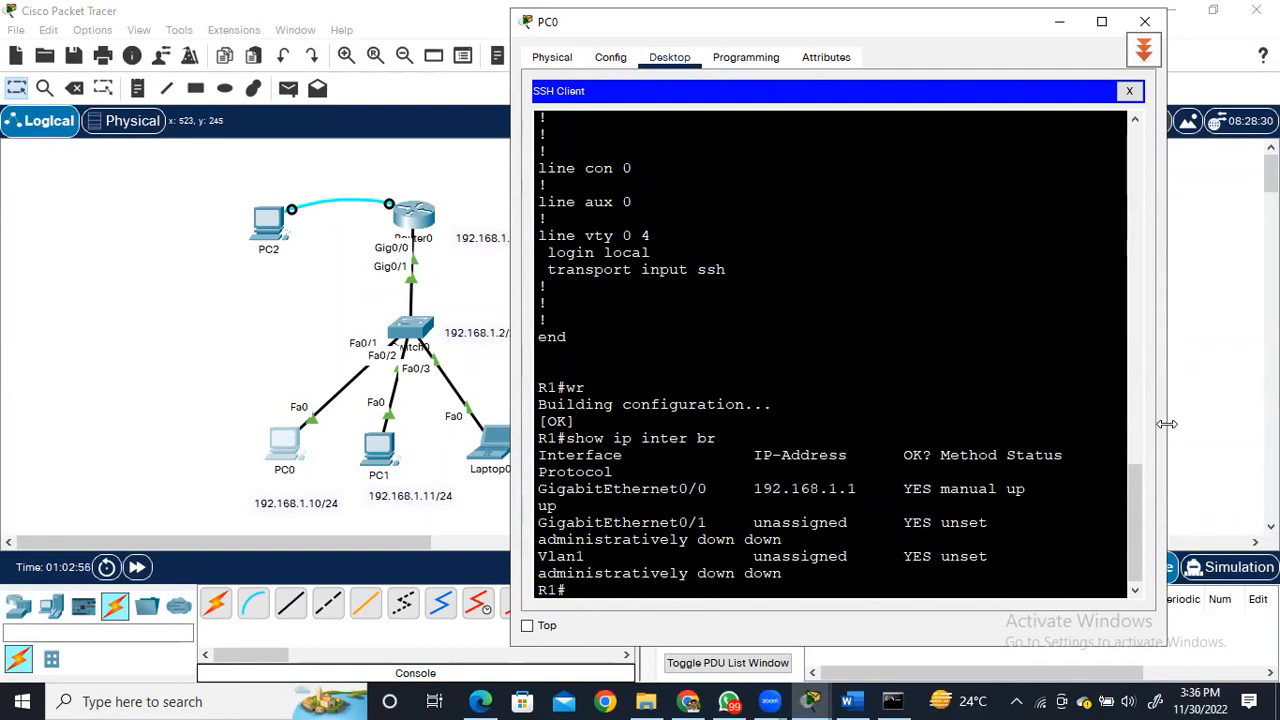
{"action": "left_click_drag", "start_coordinate": [1167, 424], "coordinate": [1278, 424]}
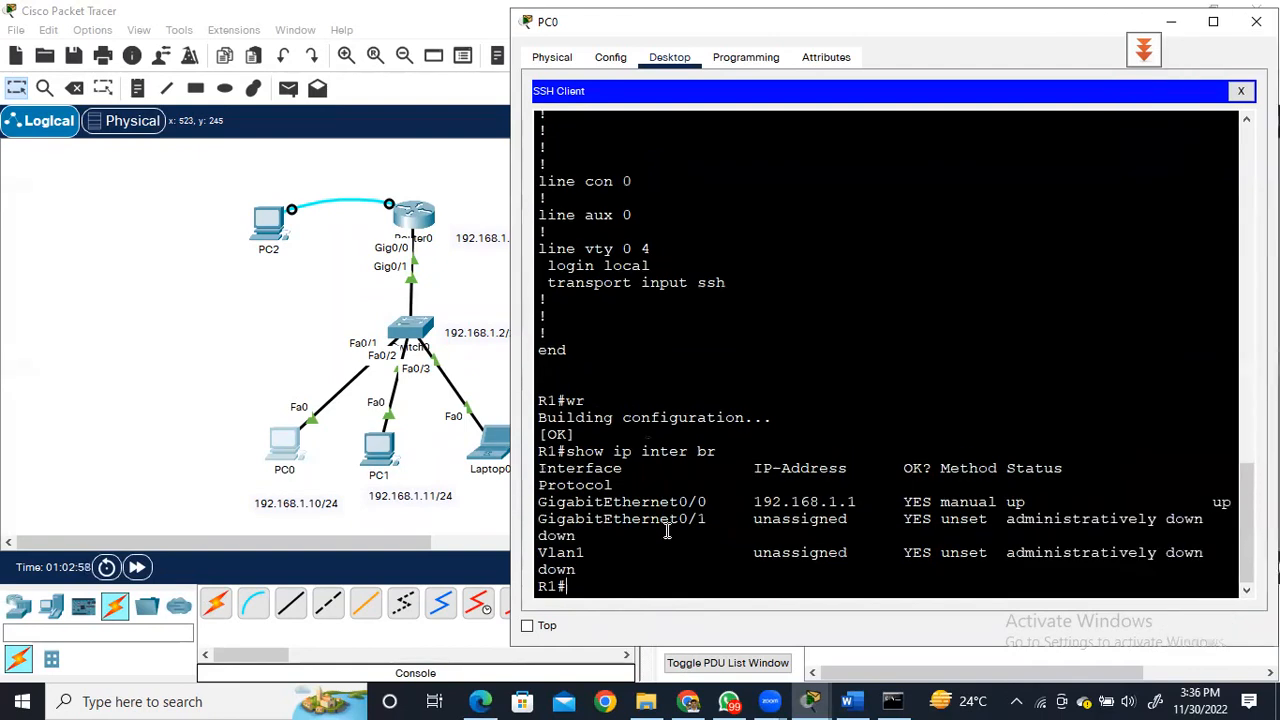
{"action": "left_click_drag", "start_coordinate": [538, 503], "coordinate": [1233, 503]}
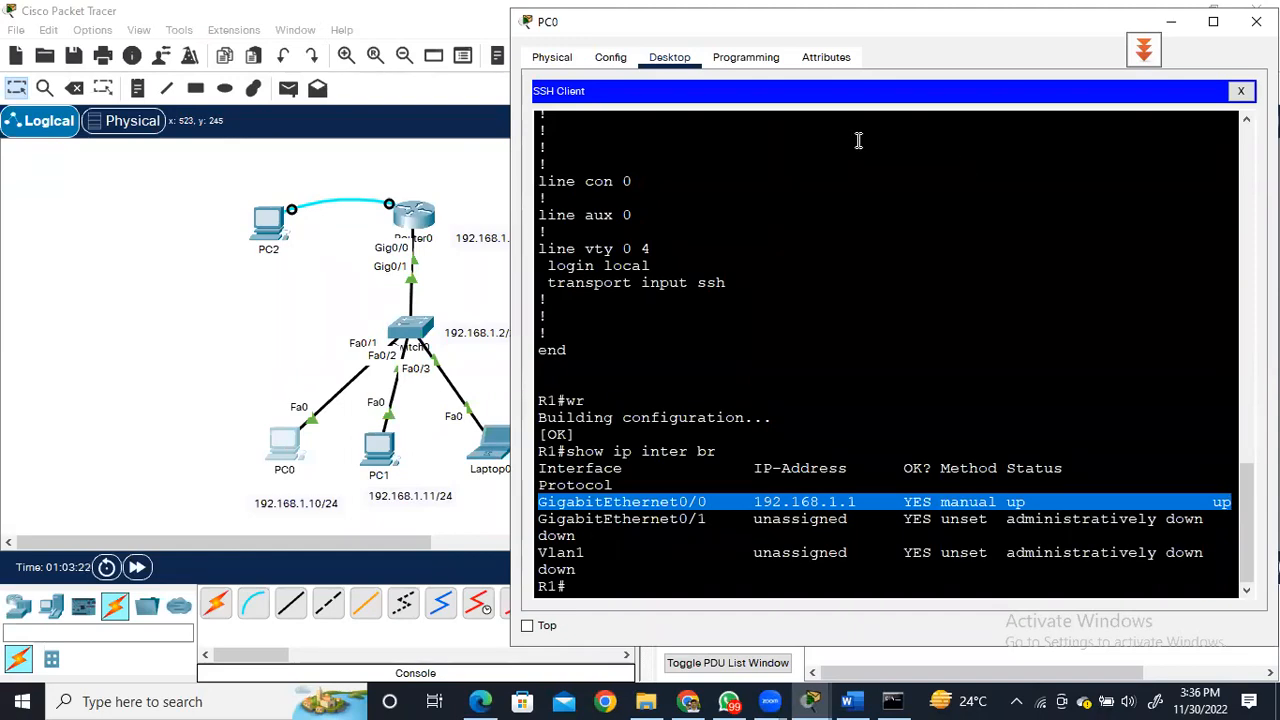
{"action": "key", "text": "alt+Tab"}
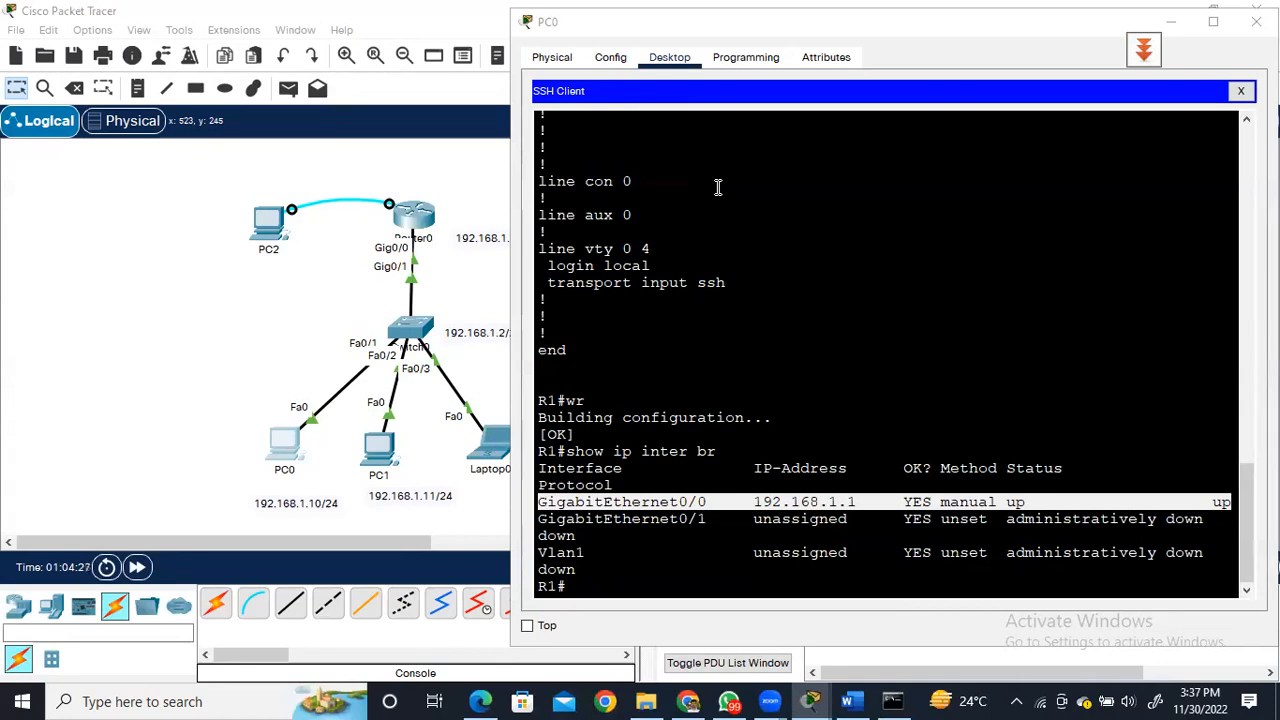
Exit the router's SSH session on PC0, then close the SSH Client and confirm terminating the current session.
{"action": "left_click", "coordinate": [580, 586]}
{"action": "type", "text": "exit"}
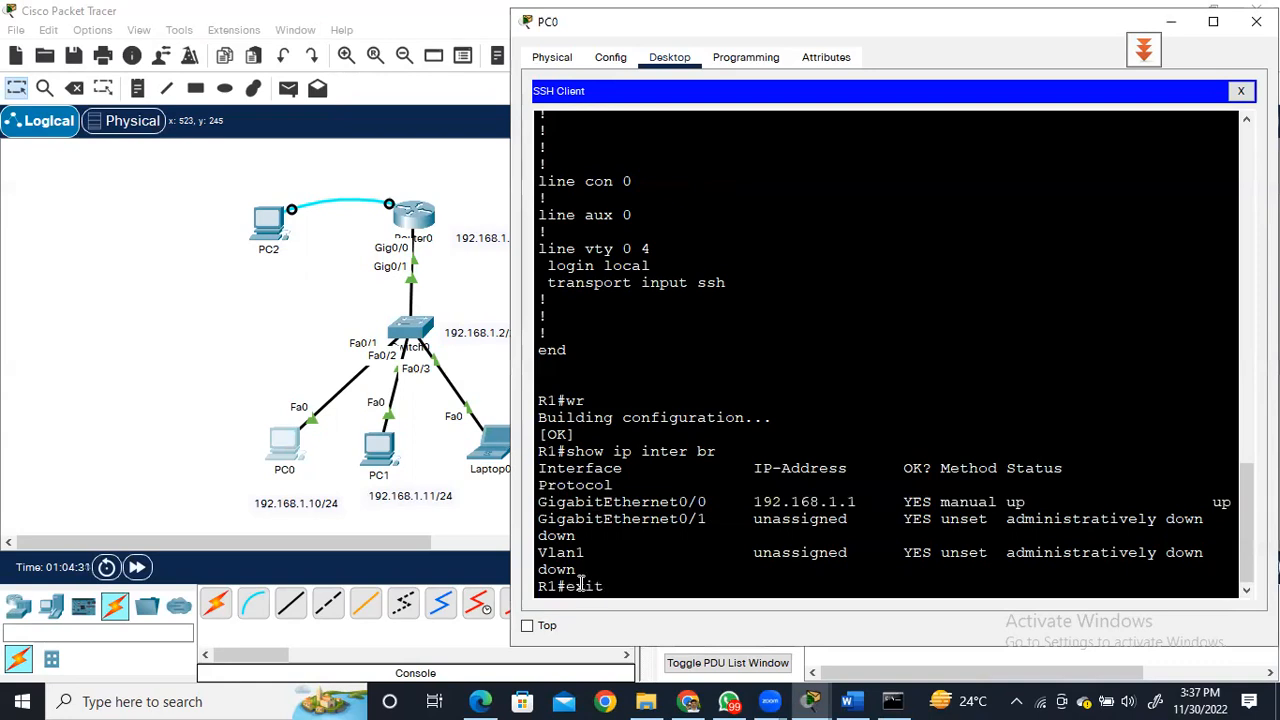
{"action": "key", "text": "Return"}
{"action": "key", "text": "Return"}
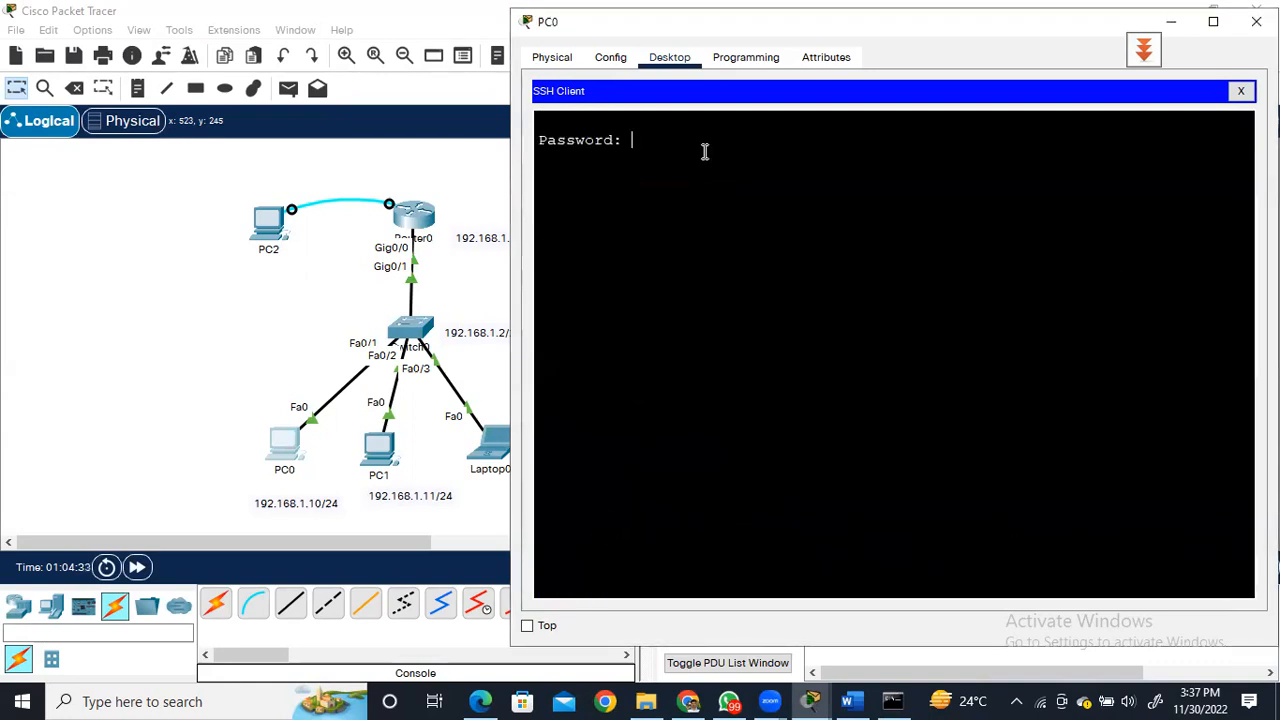
{"action": "left_click", "coordinate": [1240, 91]}
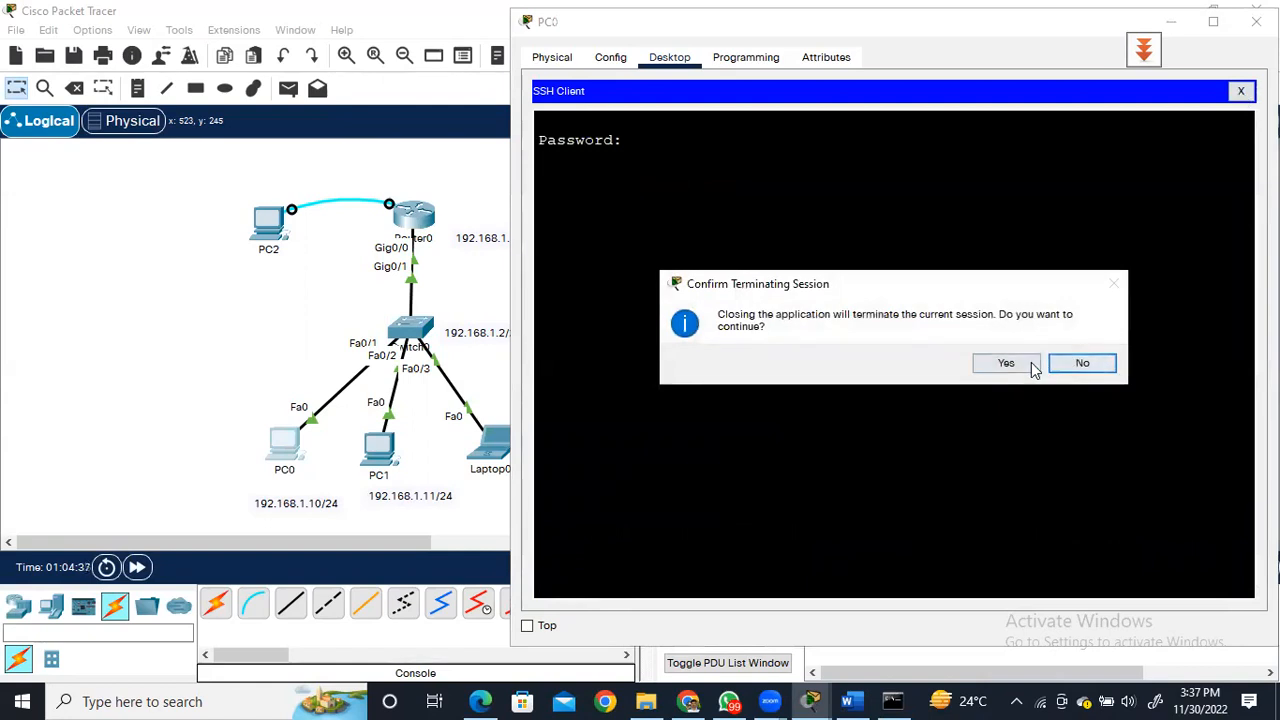
{"action": "left_click", "coordinate": [1065, 366]}
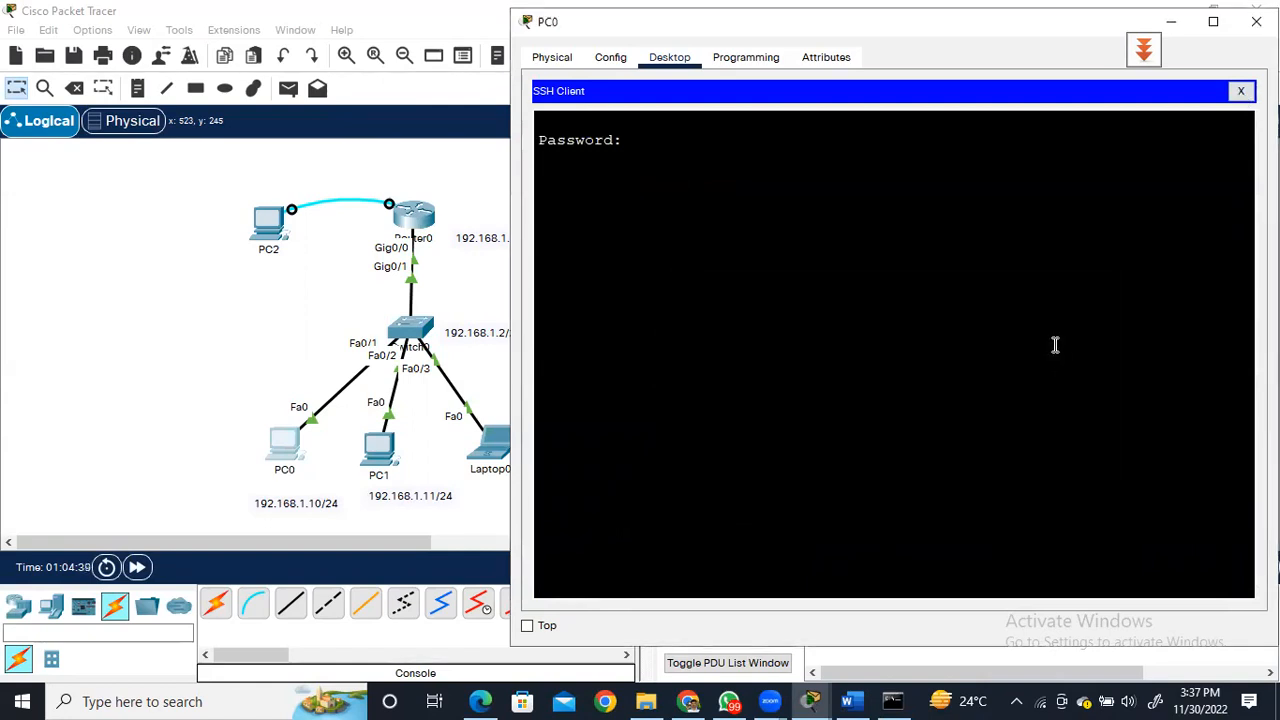
{"action": "left_click", "coordinate": [1242, 93]}
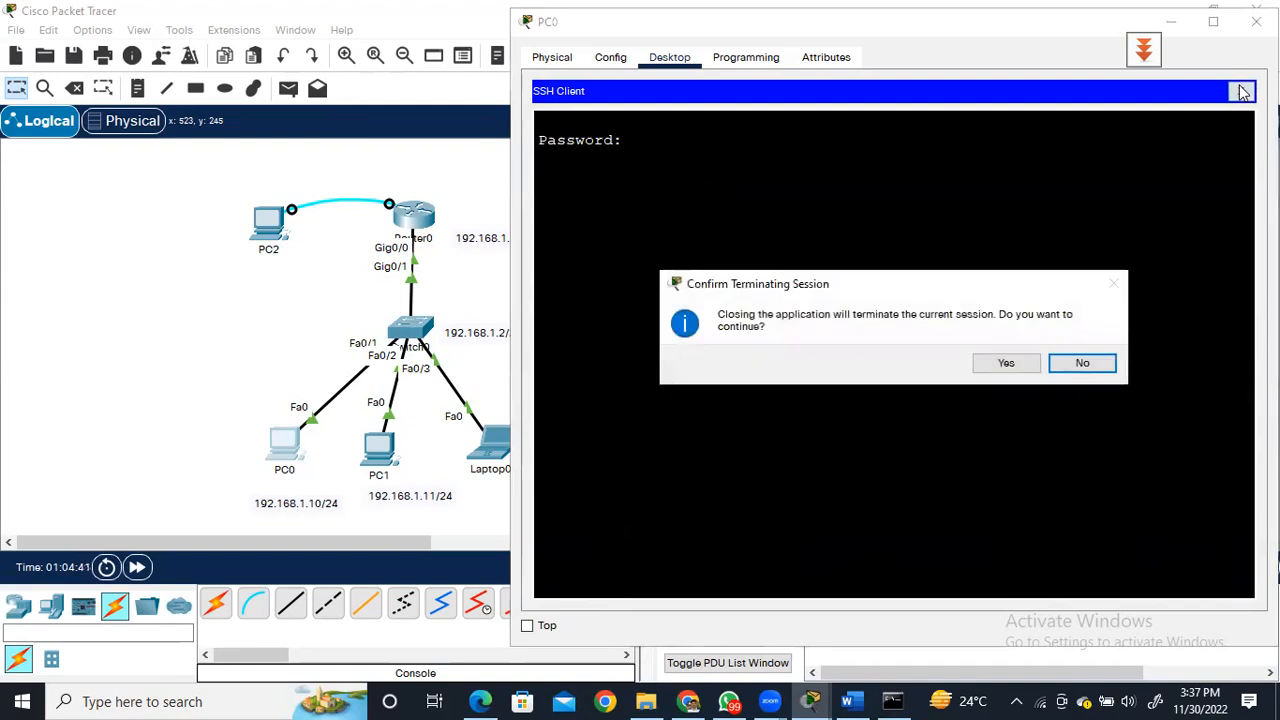
{"action": "left_click", "coordinate": [1023, 366]}
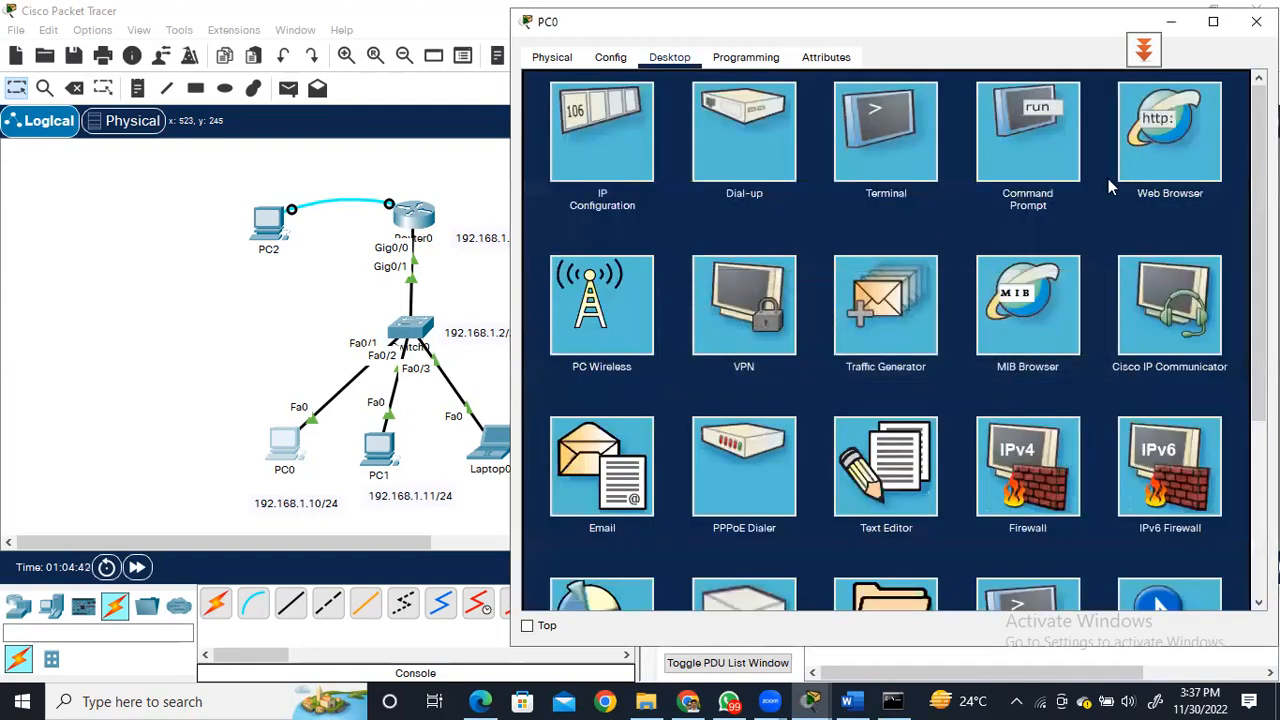
{"action": "scroll", "coordinate": [1010, 352], "scroll_direction": "down", "scroll_amount": 5}
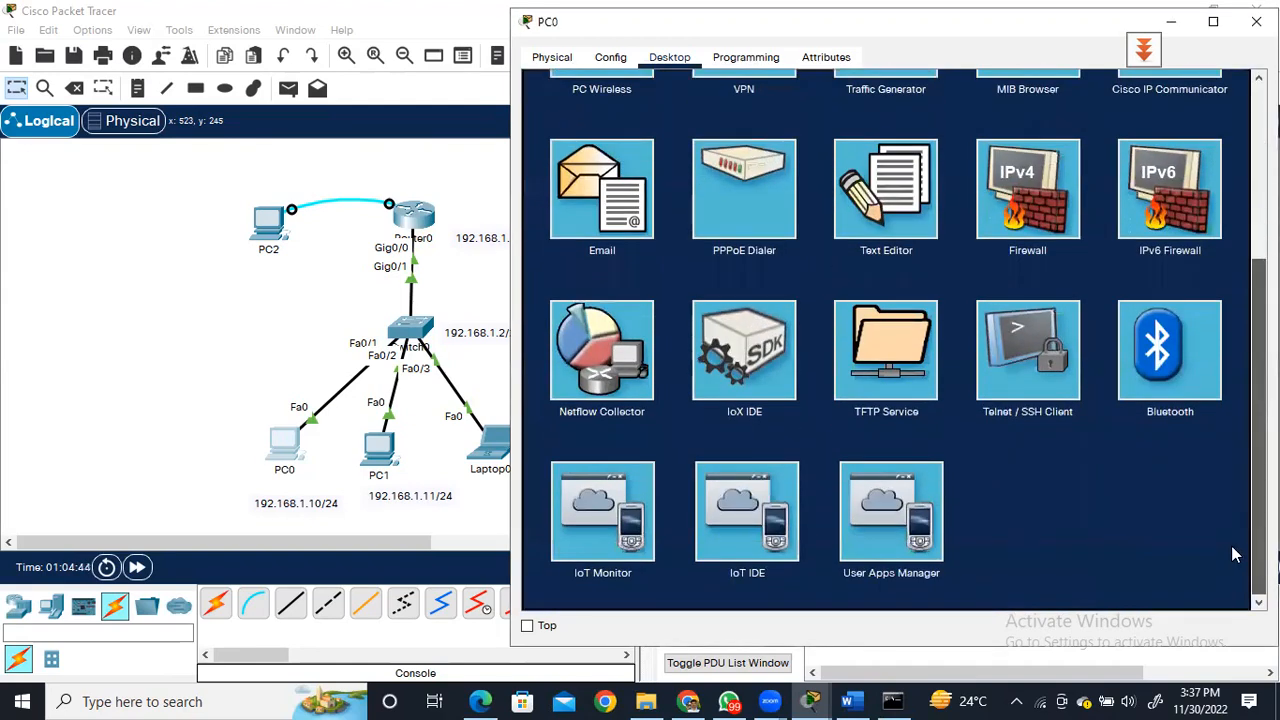
{"action": "left_click", "coordinate": [1010, 360]}
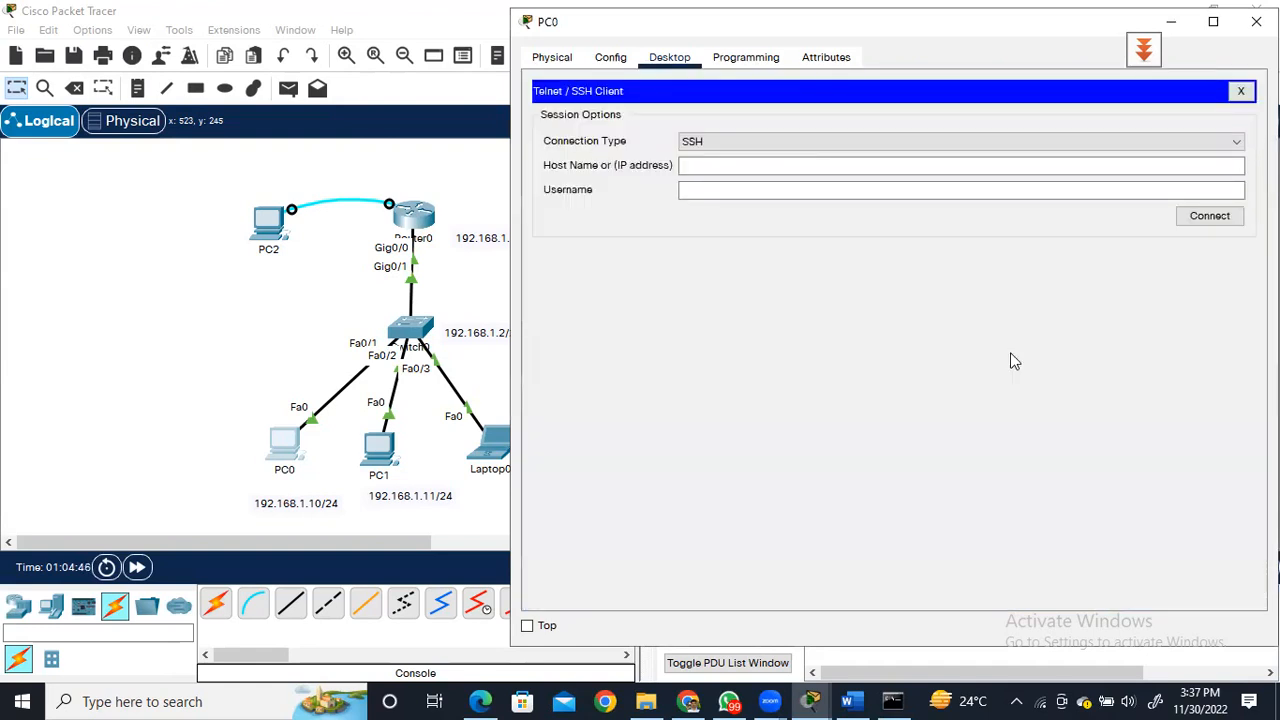
{"action": "left_click", "coordinate": [740, 189]}
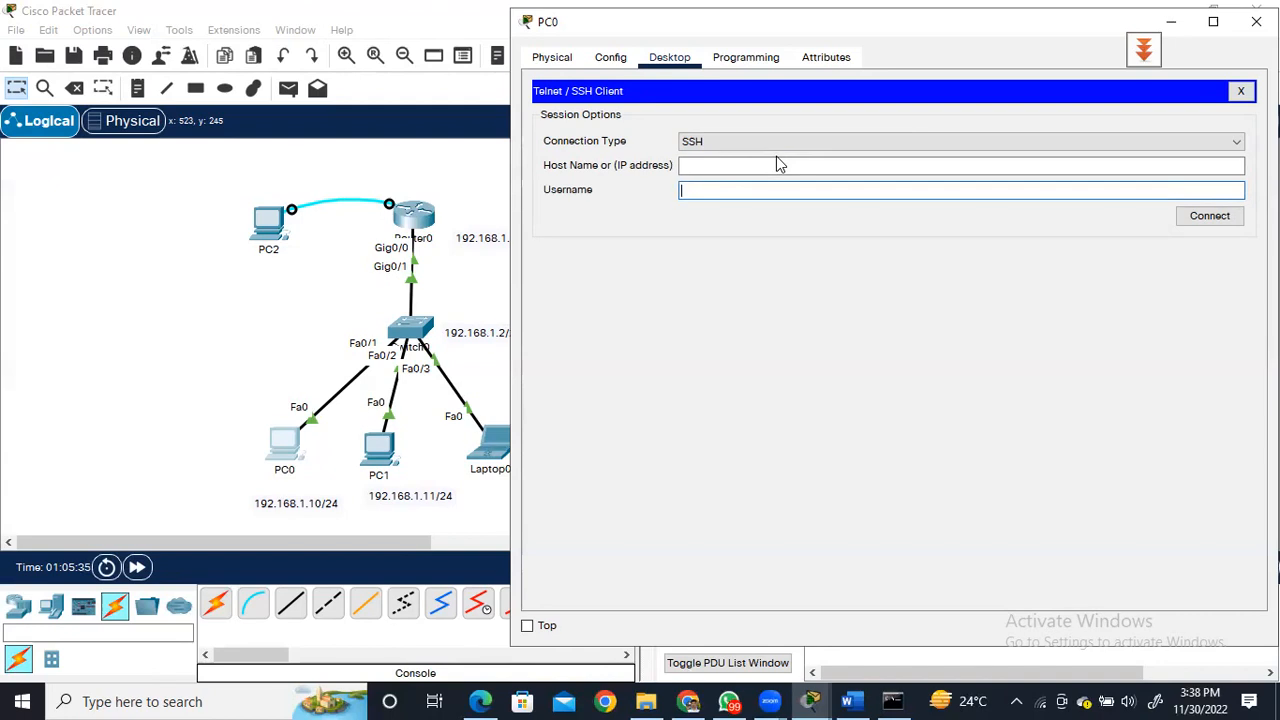
{"action": "left_click", "coordinate": [1240, 91]}
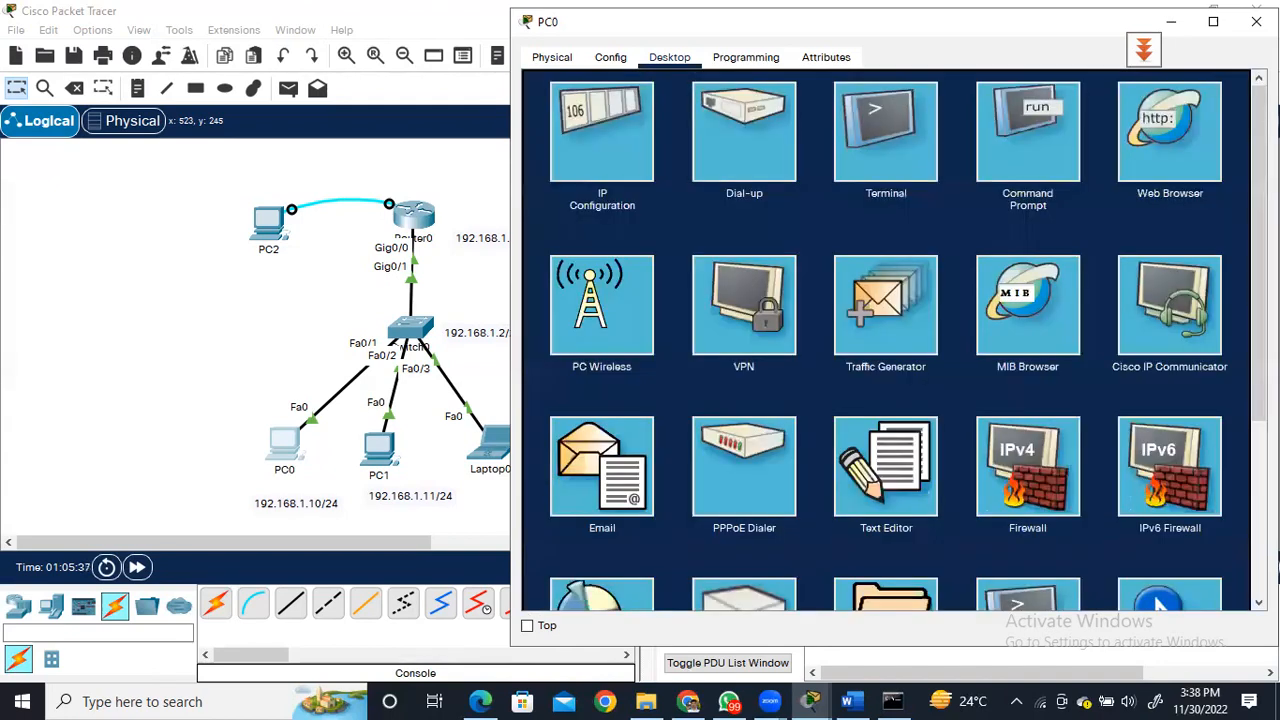
Open PC0's Command Prompt in Packet Tracer and try to display the SSH command's help with "ssh ?".
{"action": "left_click", "coordinate": [1018, 155]}
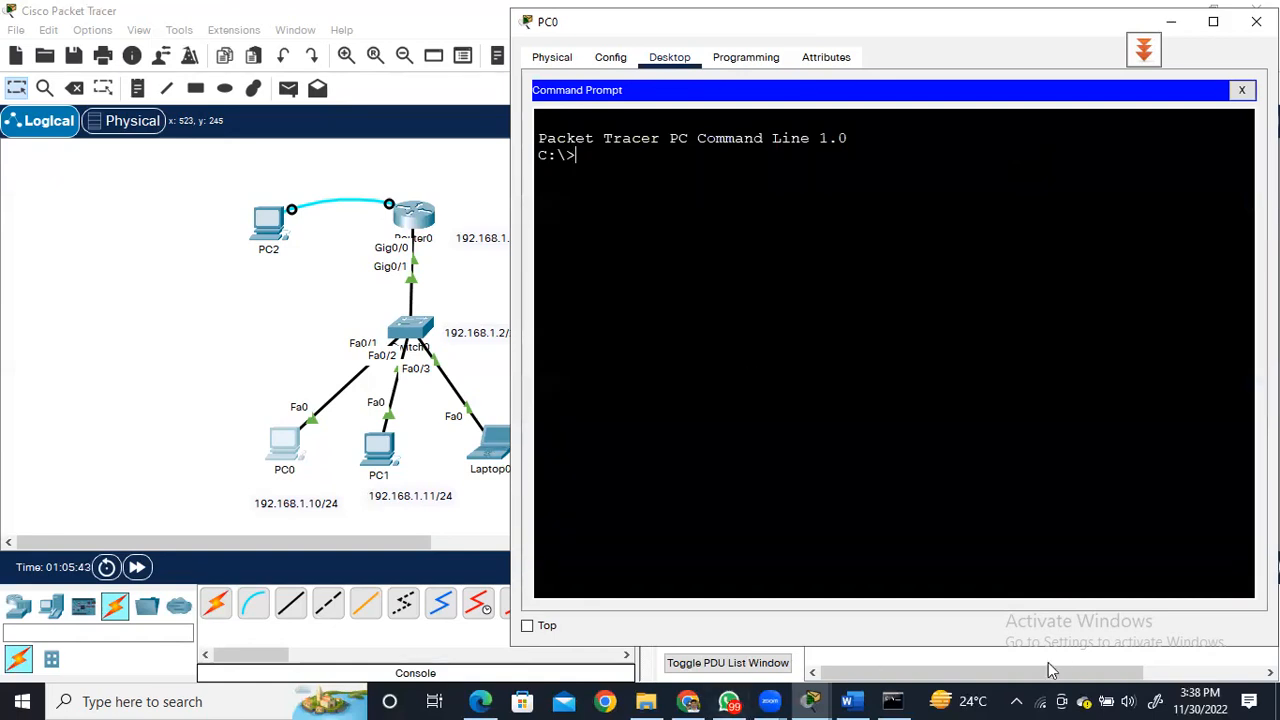
{"action": "left_click", "coordinate": [894, 701]}
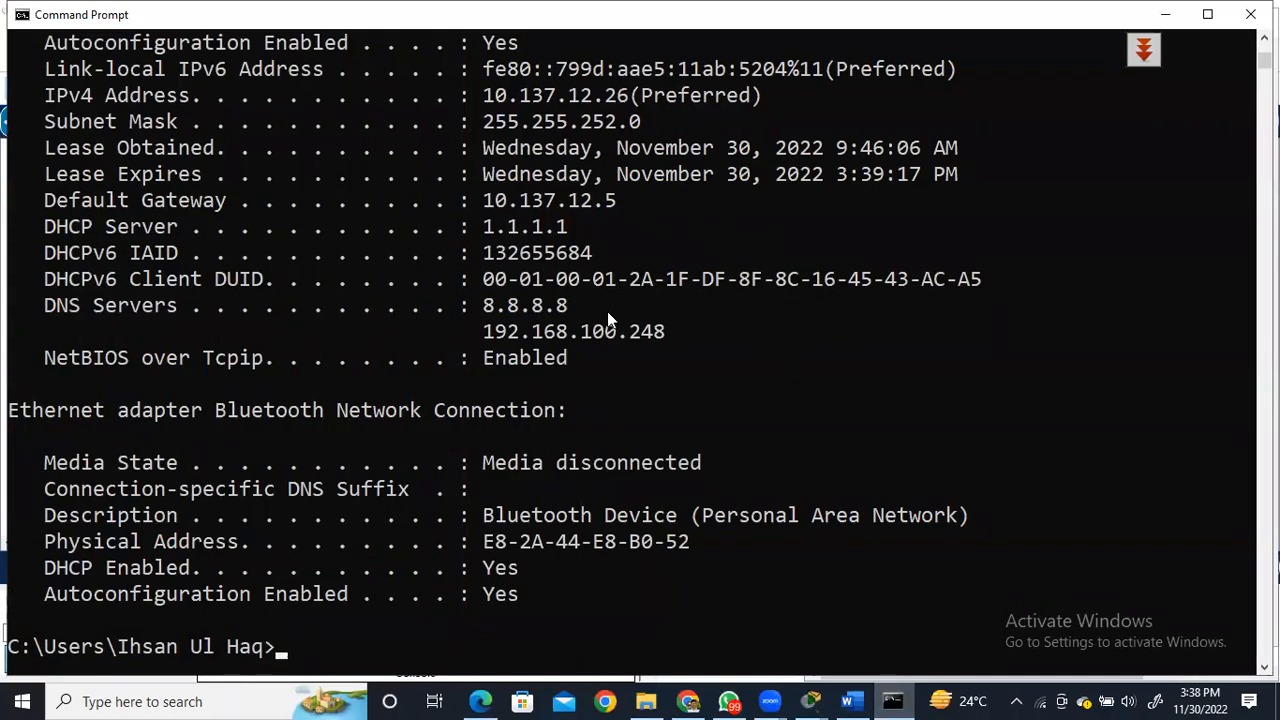
{"action": "left_click", "coordinate": [1165, 15]}
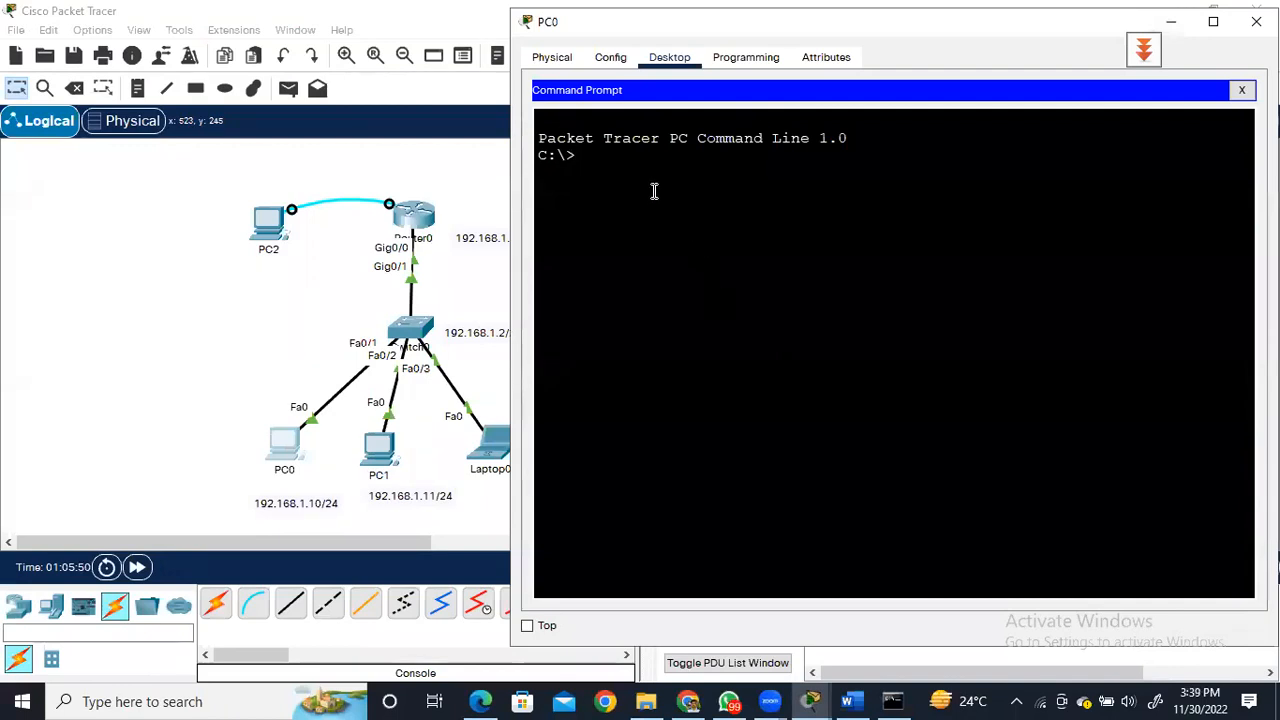
{"action": "type", "text": "ssh"}
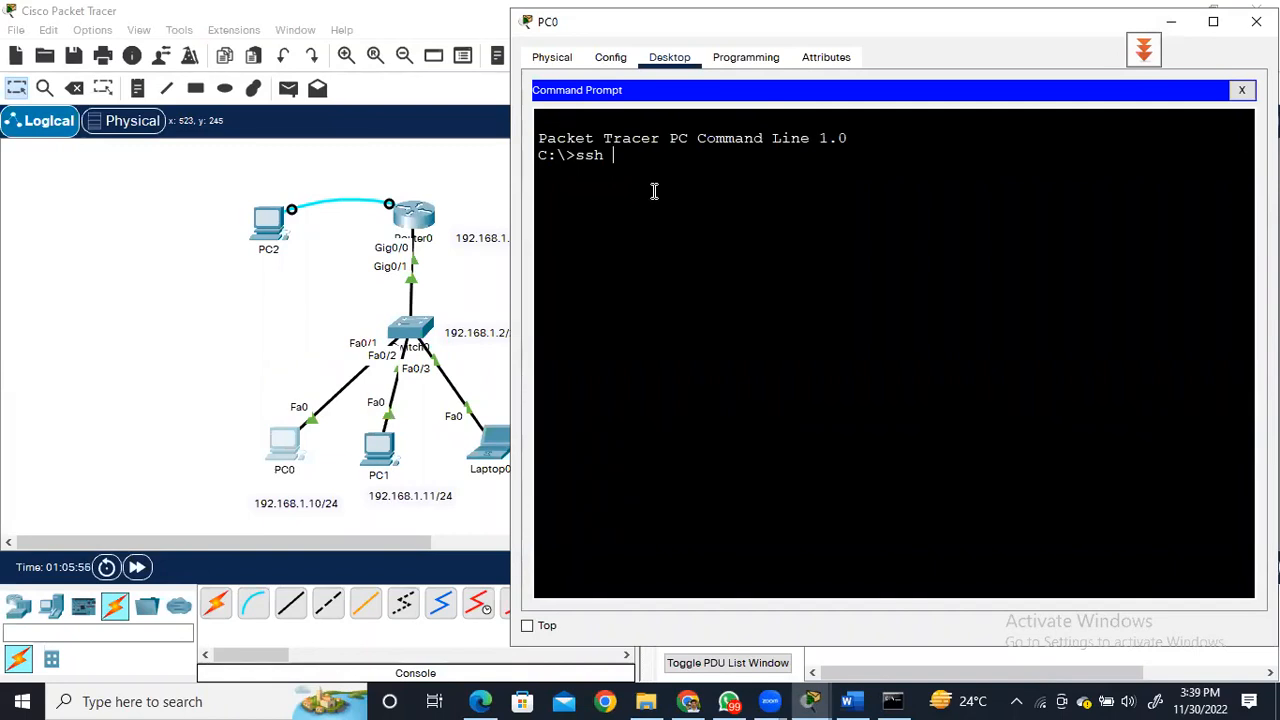
{"action": "type", "text": " -l"}
{"action": "key", "text": "BackSpace"}
{"action": "key", "text": "BackSpace"}
{"action": "key", "text": "BackSpace"}
{"action": "type", "text": "?"}
{"action": "key", "text": "Return"}
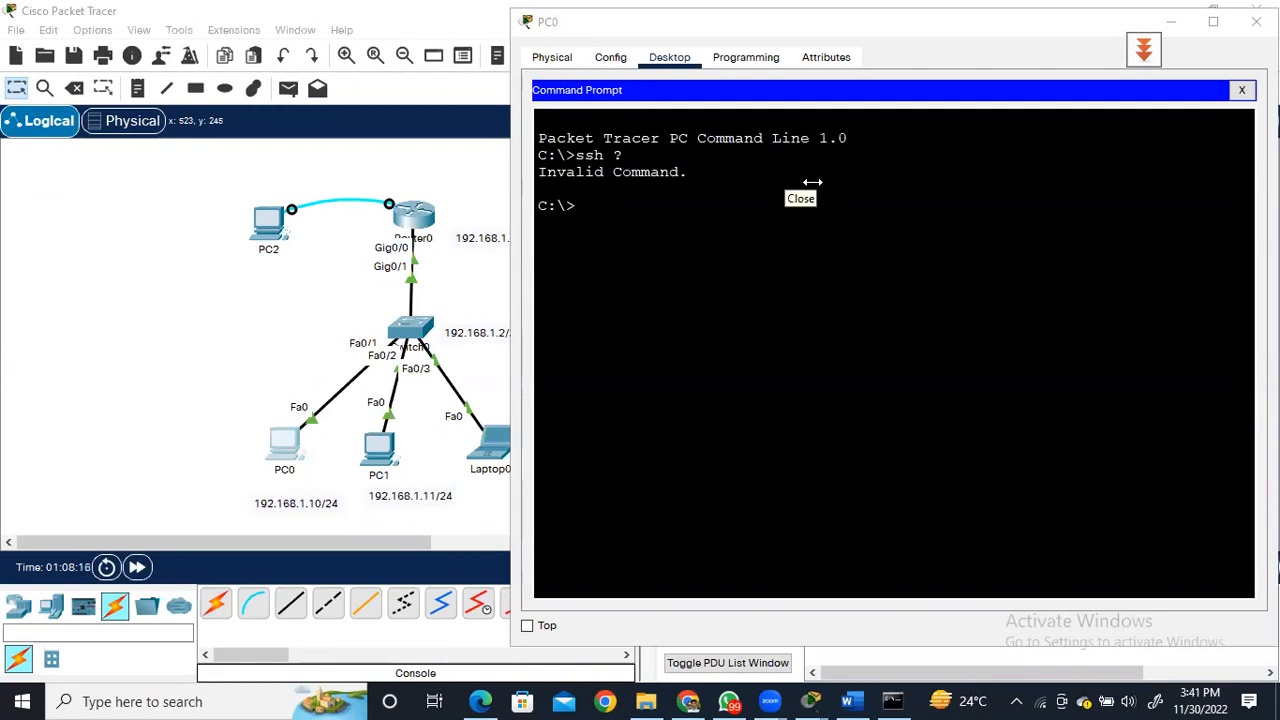
Log in to 192.168.1.1 with ssh -l, the lowercase account username and the account password, then exit the session.
{"action": "left_click", "coordinate": [630, 215]}
{"action": "type", "text": "ssh"}
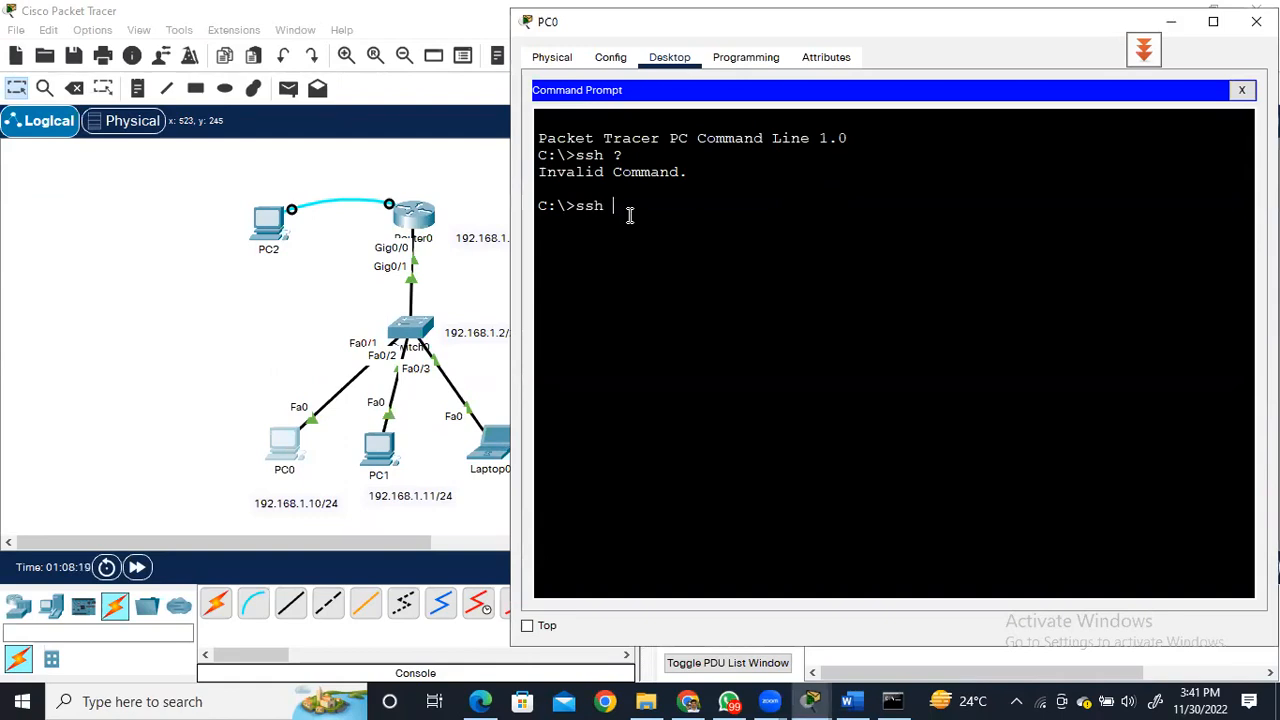
{"action": "type", "text": " -l abbas 192.168.1.1"}
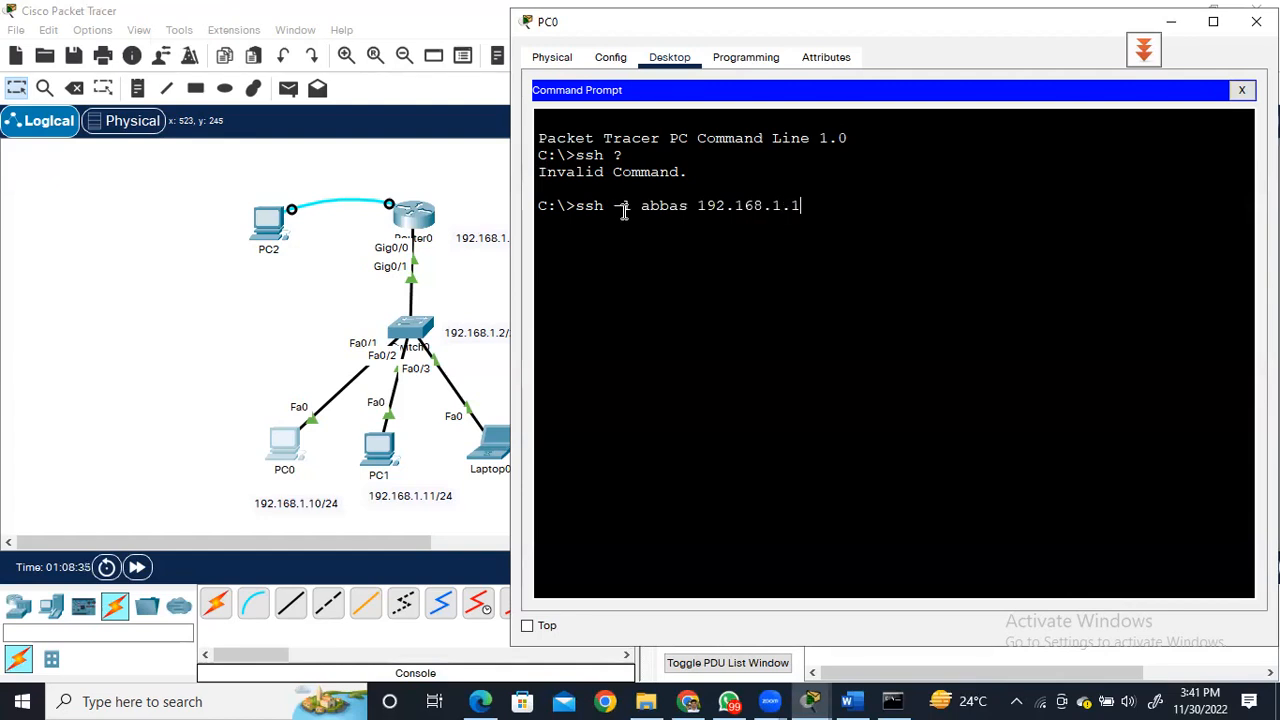
{"action": "key", "text": "Return"}
{"action": "key", "text": "Return"}
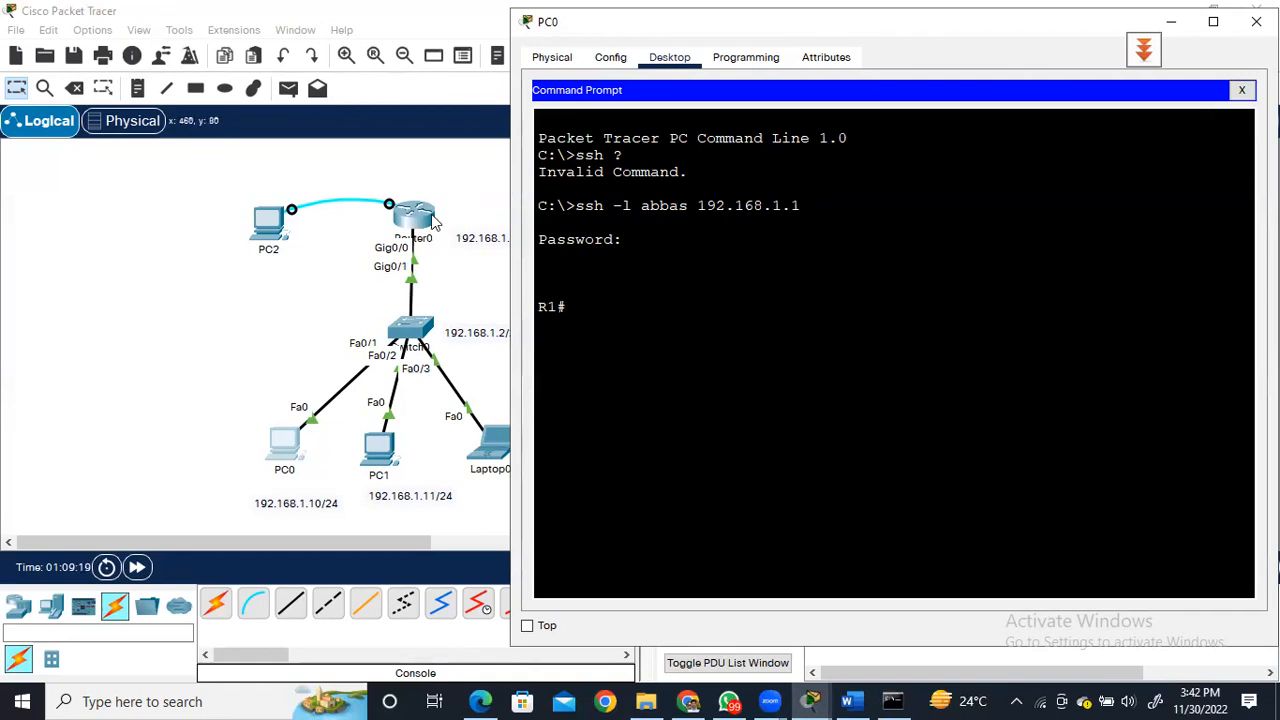
{"action": "type", "text": "exit"}
{"action": "key", "text": "Return"}
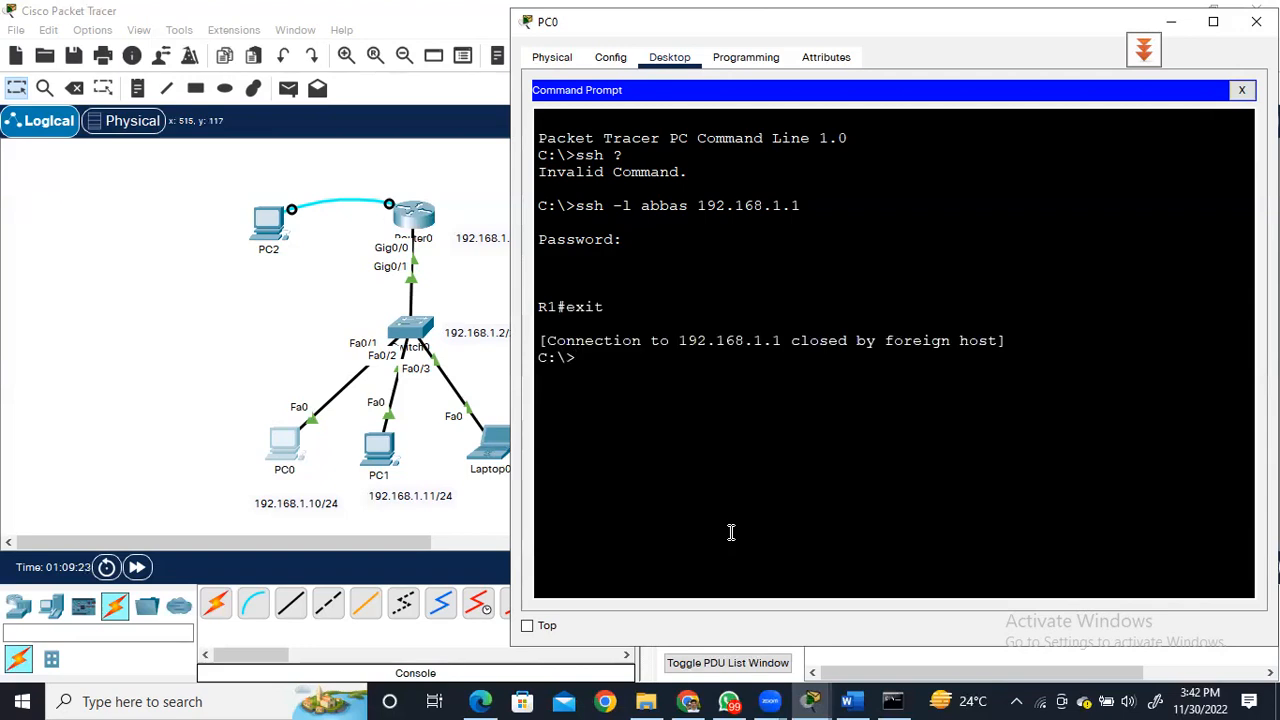
Log in to 192.168.1.1 from PC0 with ssh -l, using the capitalised account username and the account password.
{"action": "type", "text": "ssh -l Abbas 192.168.1.1"}
{"action": "key", "text": "Return"}
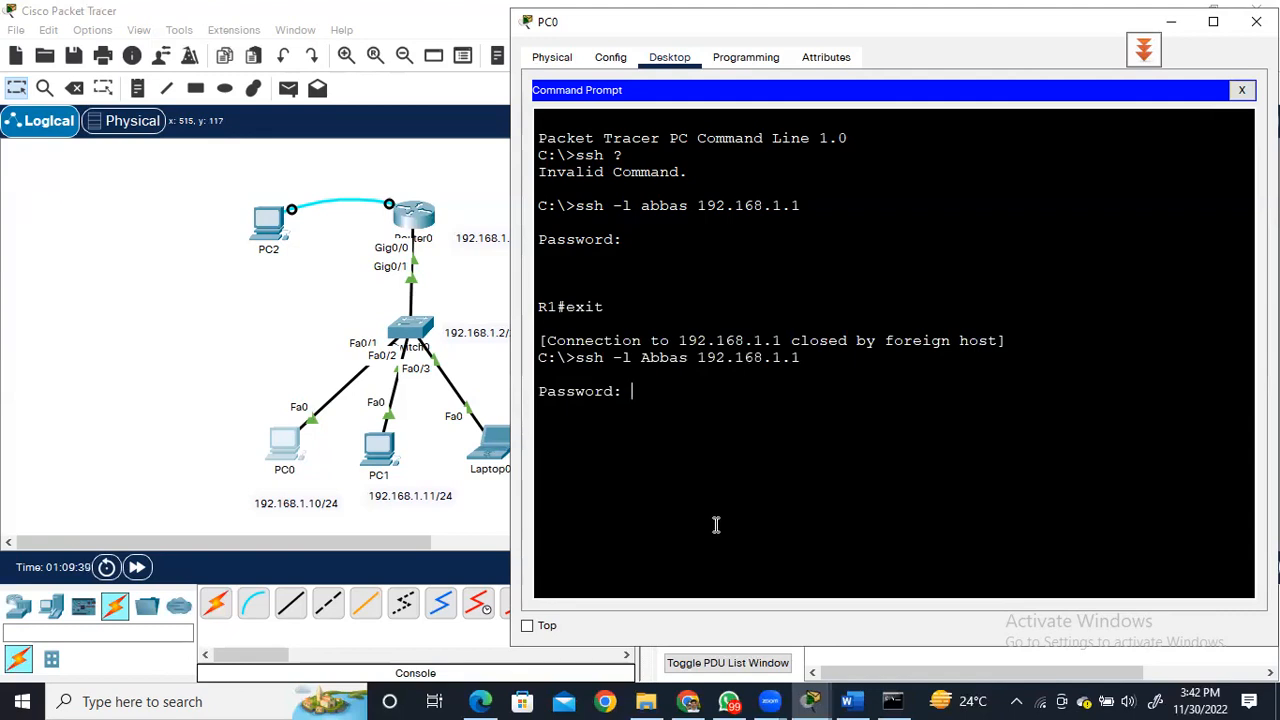
{"action": "key", "text": "Return"}
{"action": "left_click", "coordinate": [660, 131]}
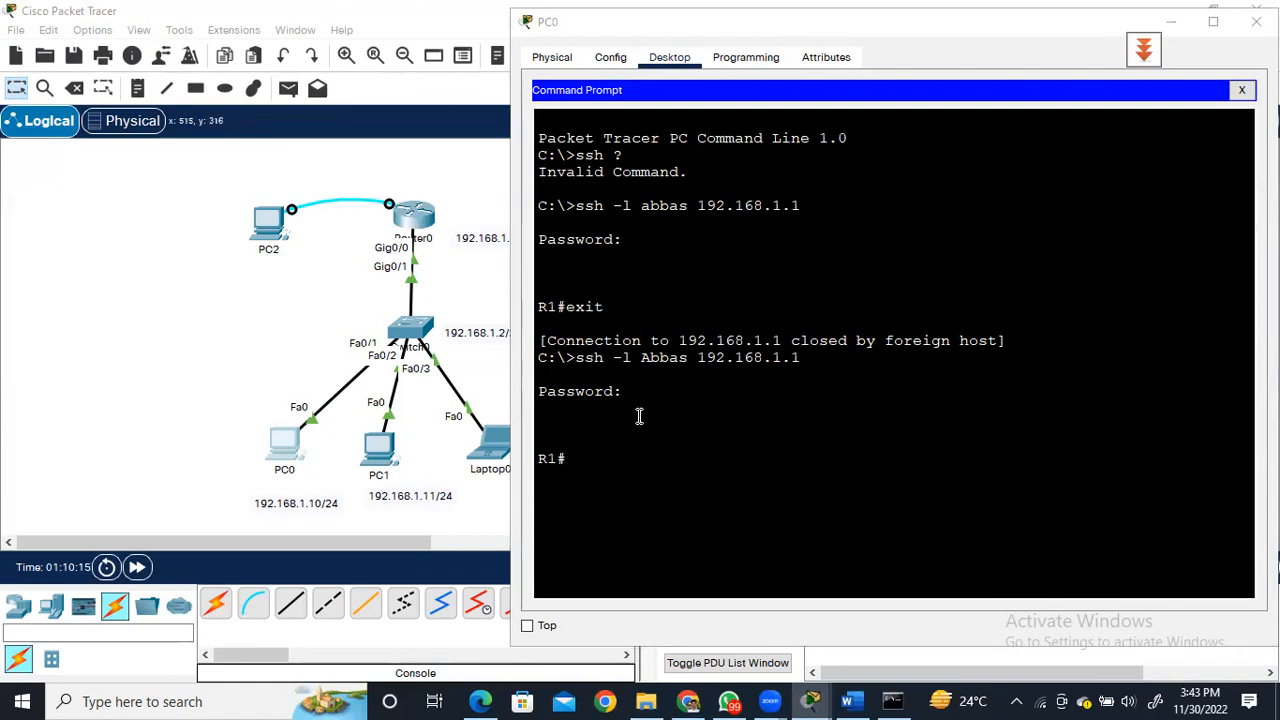
Open PC1's Command Prompt and start an SSH connection with "ssh -l jadjfaj 192.168.1.1".
{"action": "left_click", "coordinate": [390, 455]}
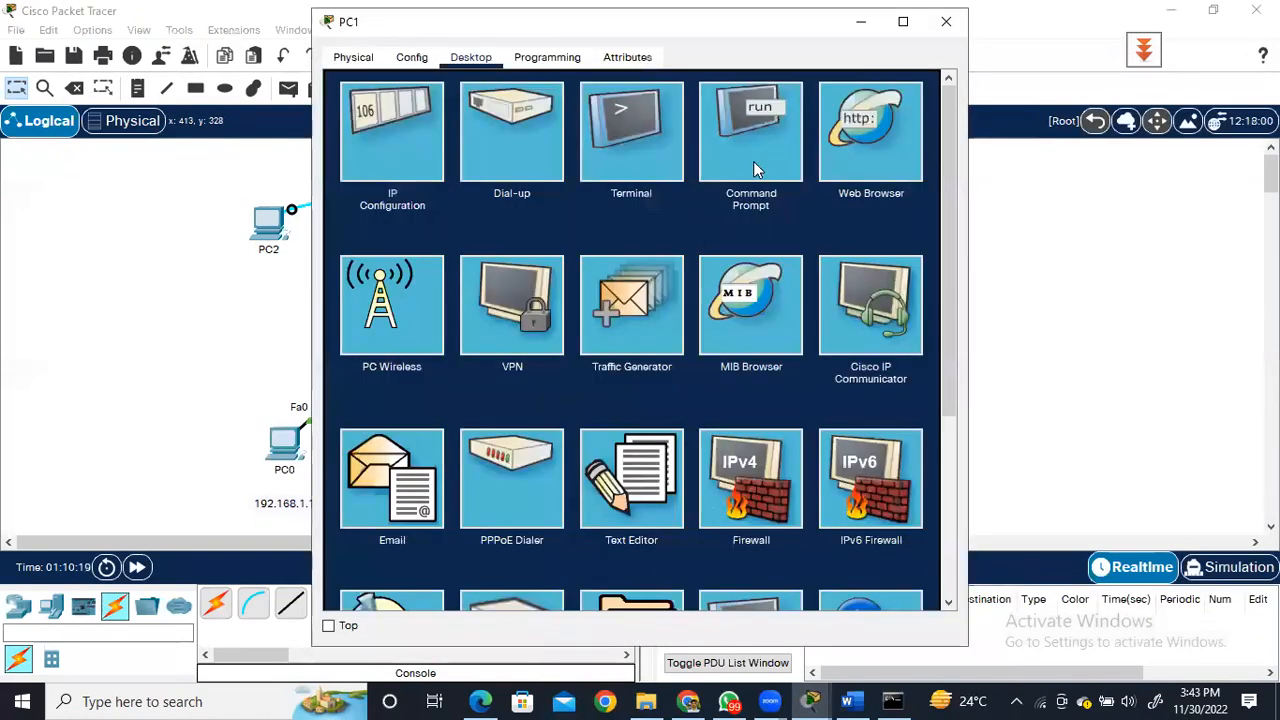
{"action": "left_click", "coordinate": [753, 161]}
{"action": "type", "text": "s"}
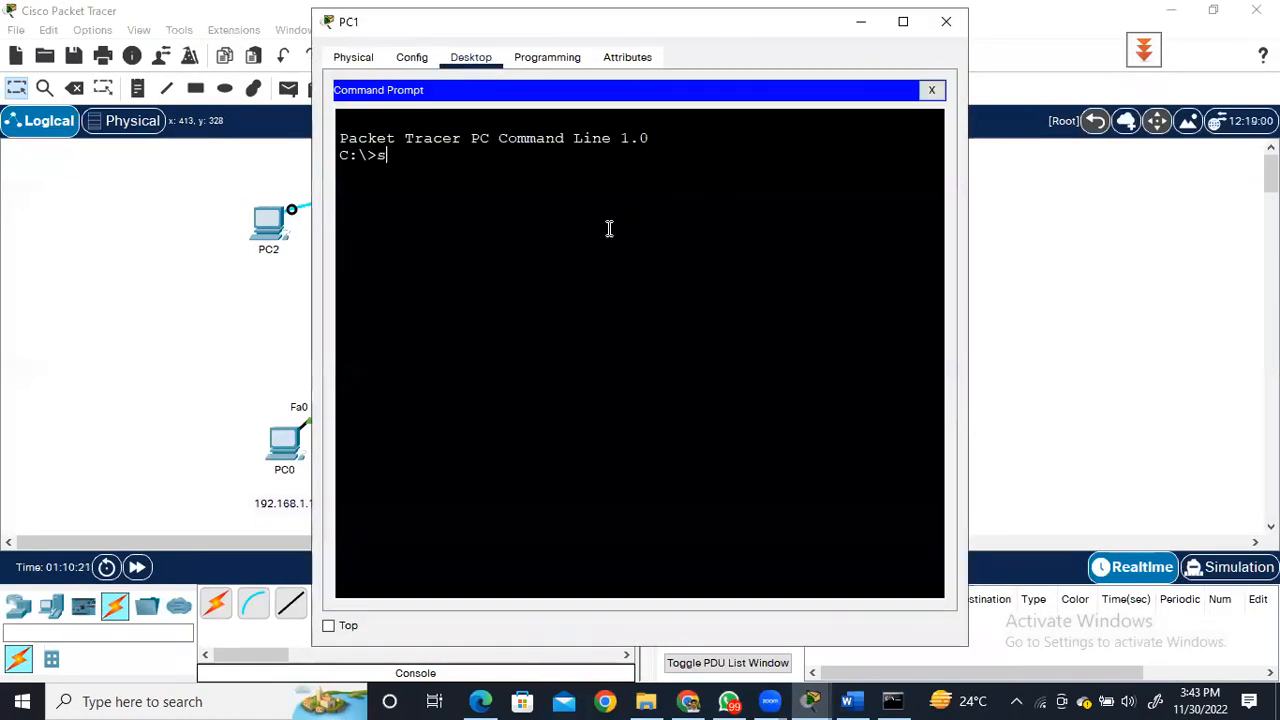
{"action": "type", "text": "sh -l jadjfaj 192."}
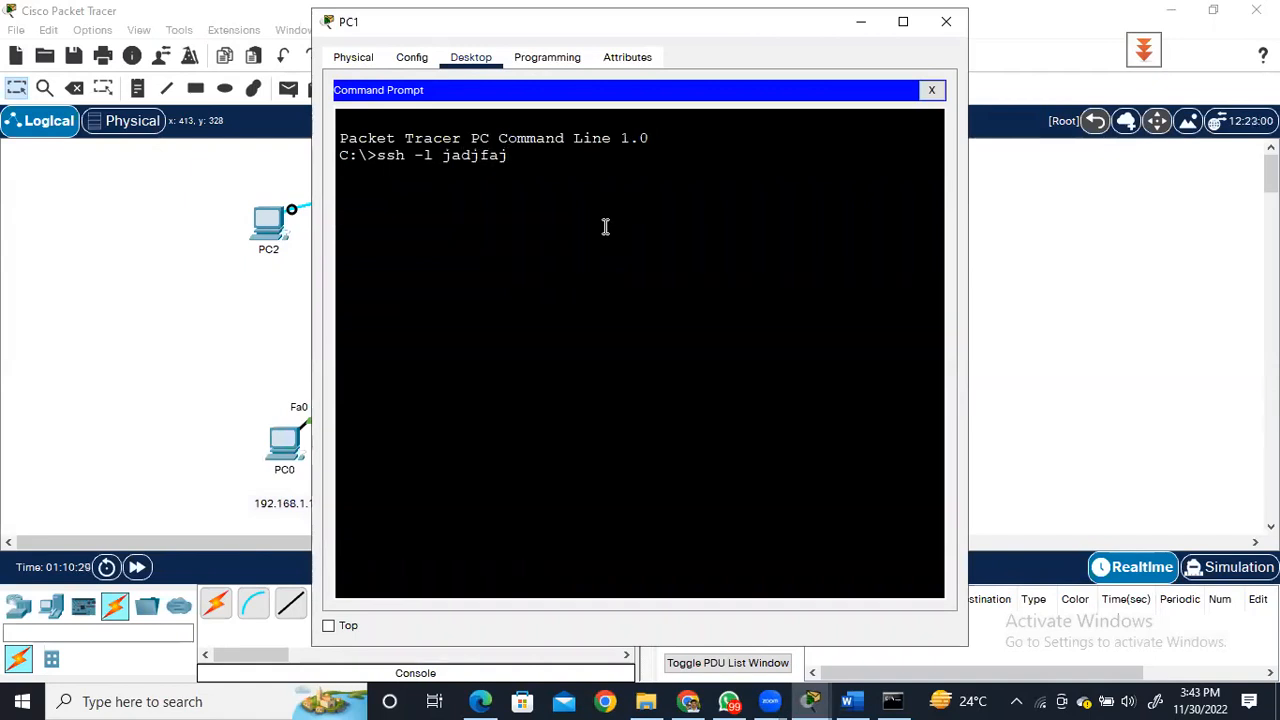
{"action": "type", "text": "168.1.1"}
{"action": "key", "text": "Return"}
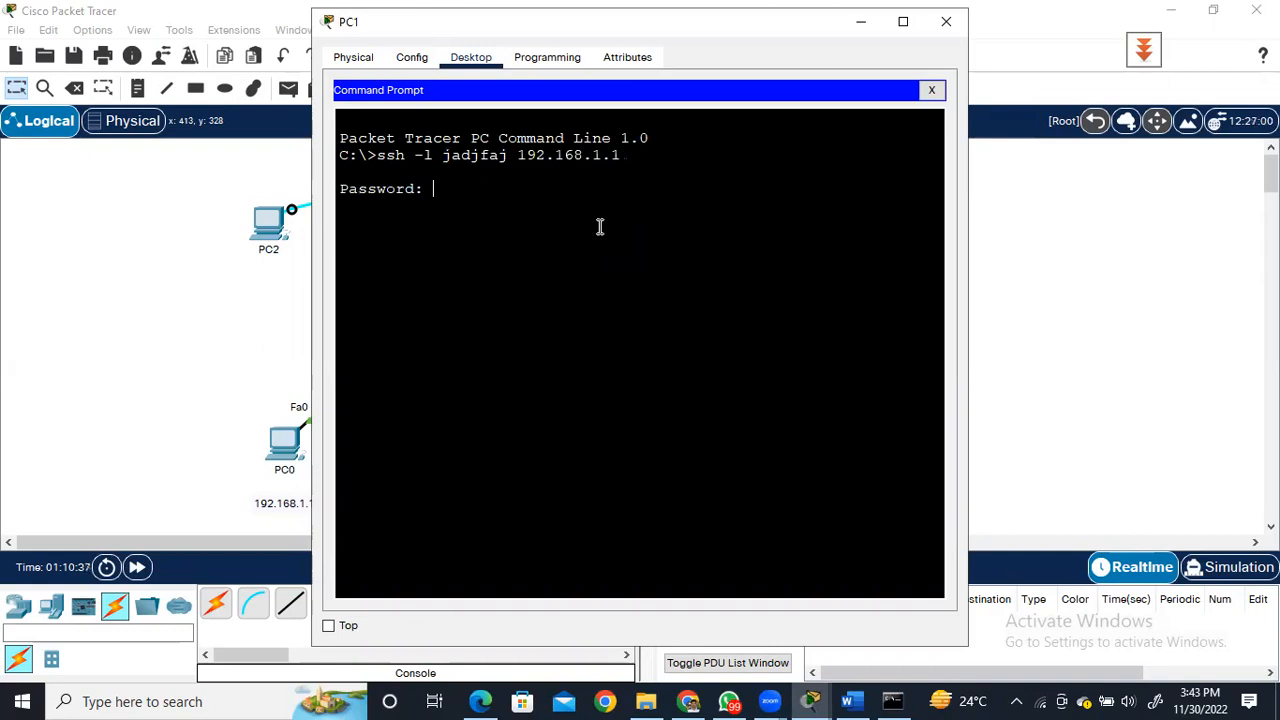
Try to log in as jadjfaj from PC1 by submitting a password at each of the three prompts.
{"action": "key", "text": "Return"}
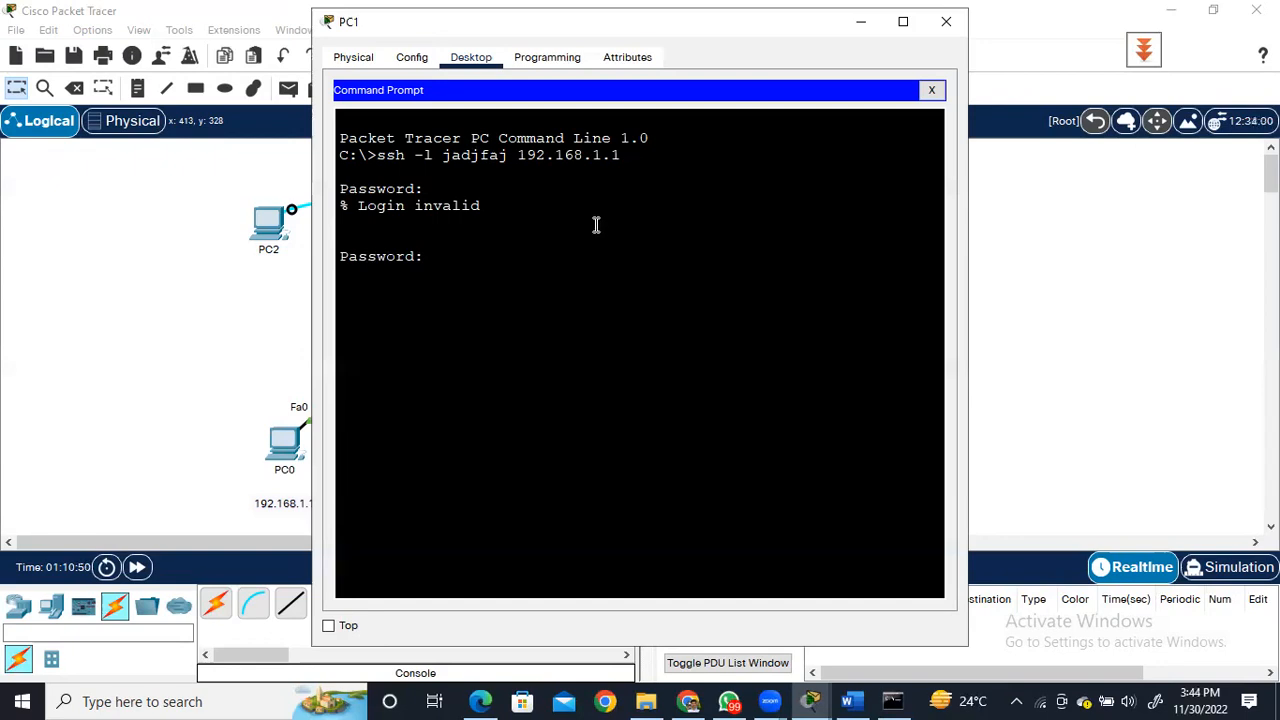
{"action": "key", "text": "Return"}
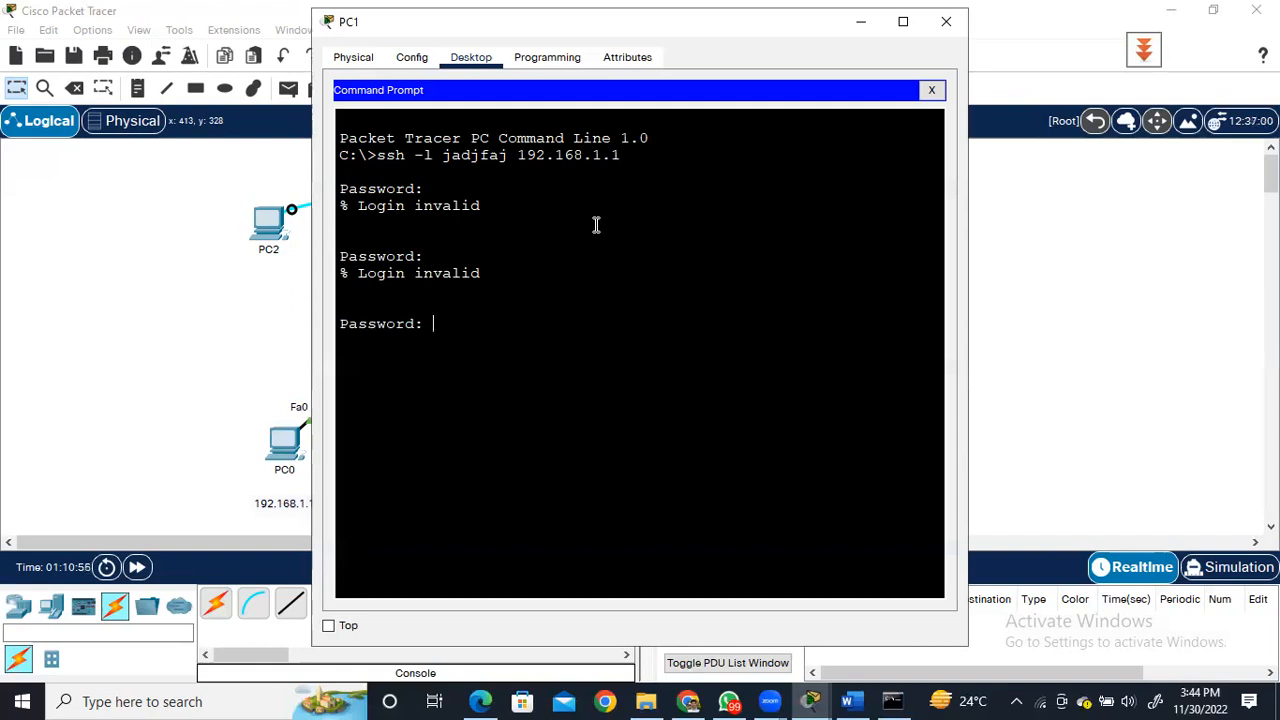
{"action": "key", "text": "Return"}
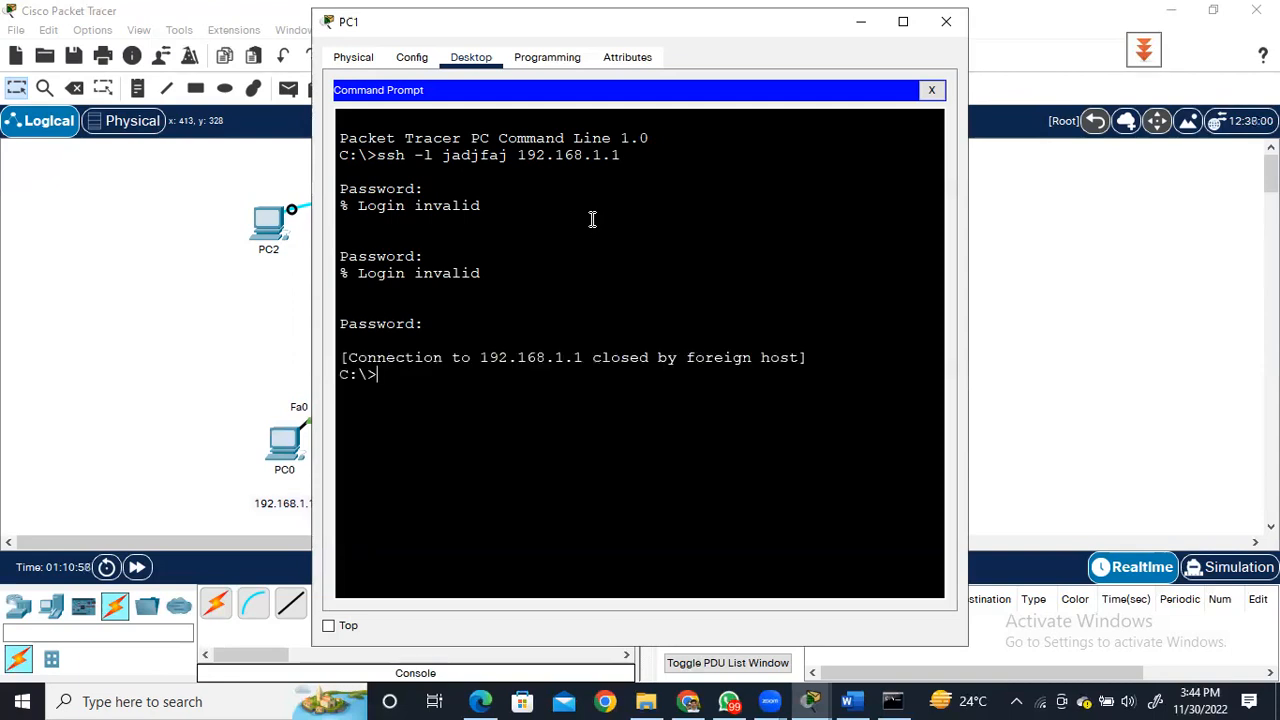
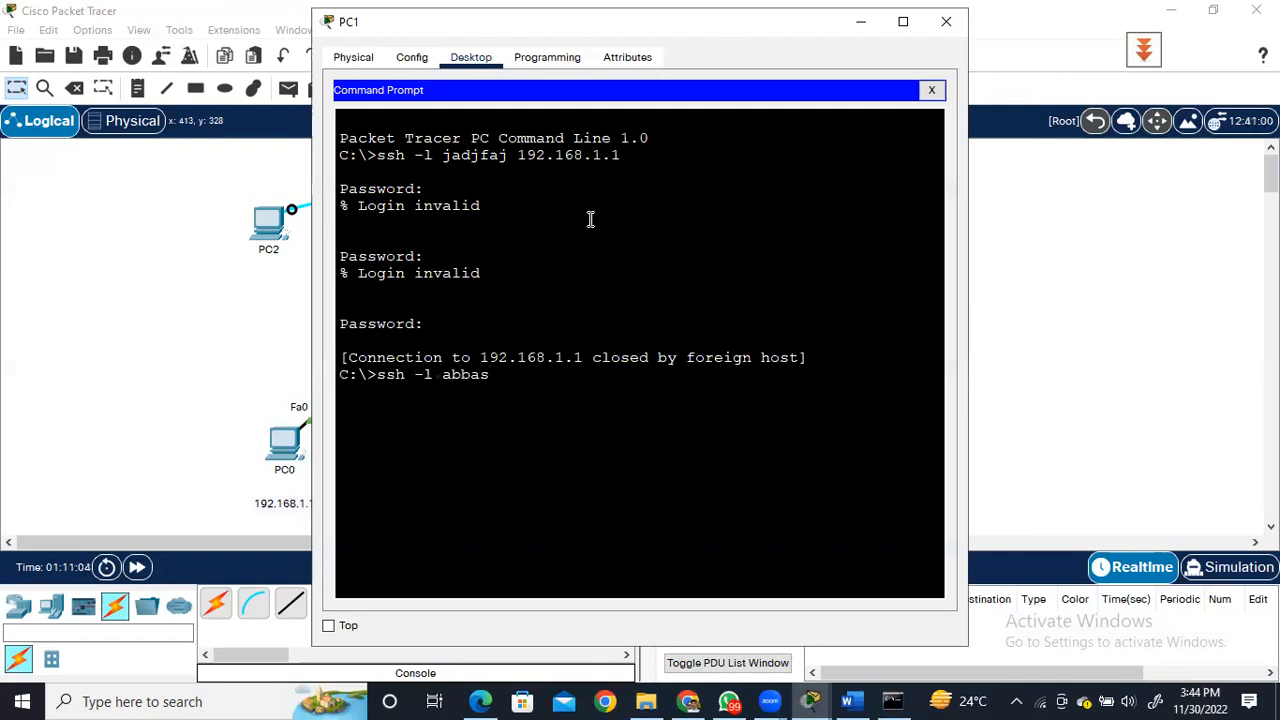
Log in to 192.168.1.1 from PC1 with ssh -l, using the lowercase account username and the account password.
{"action": "type", "text": ".168.1.1"}
{"action": "key", "text": "Return"}
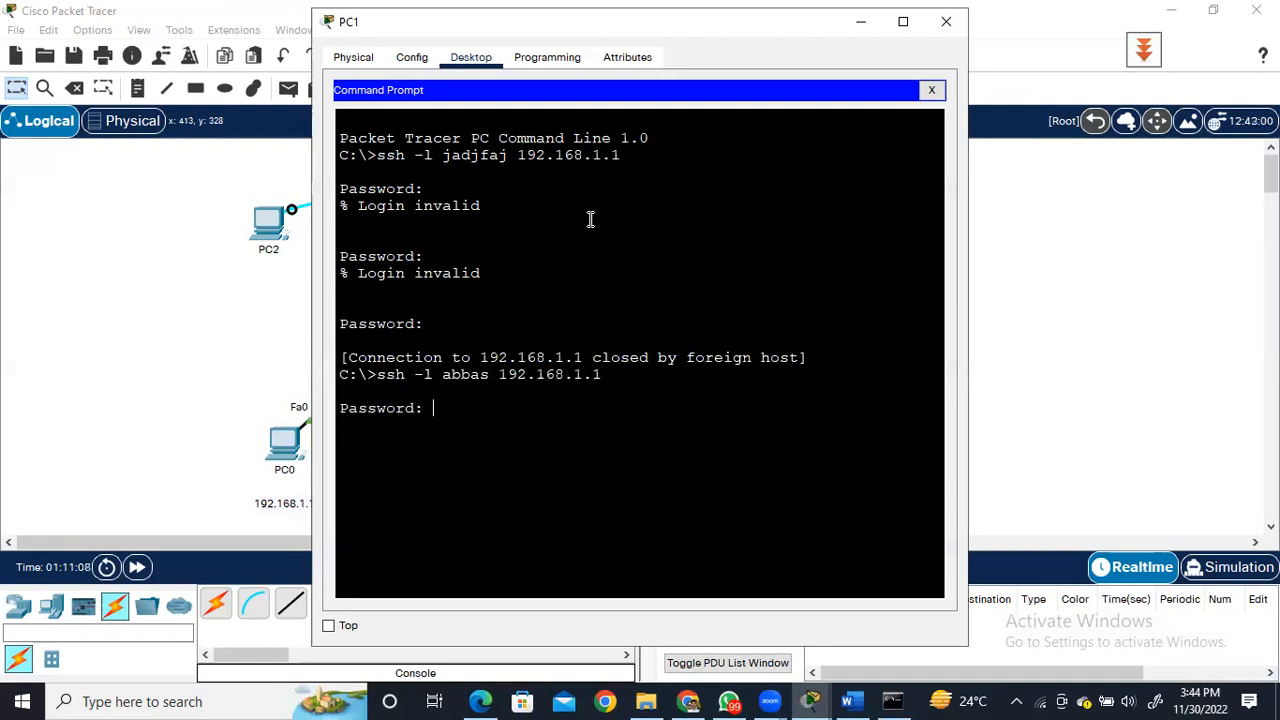
{"action": "key", "text": "Return"}
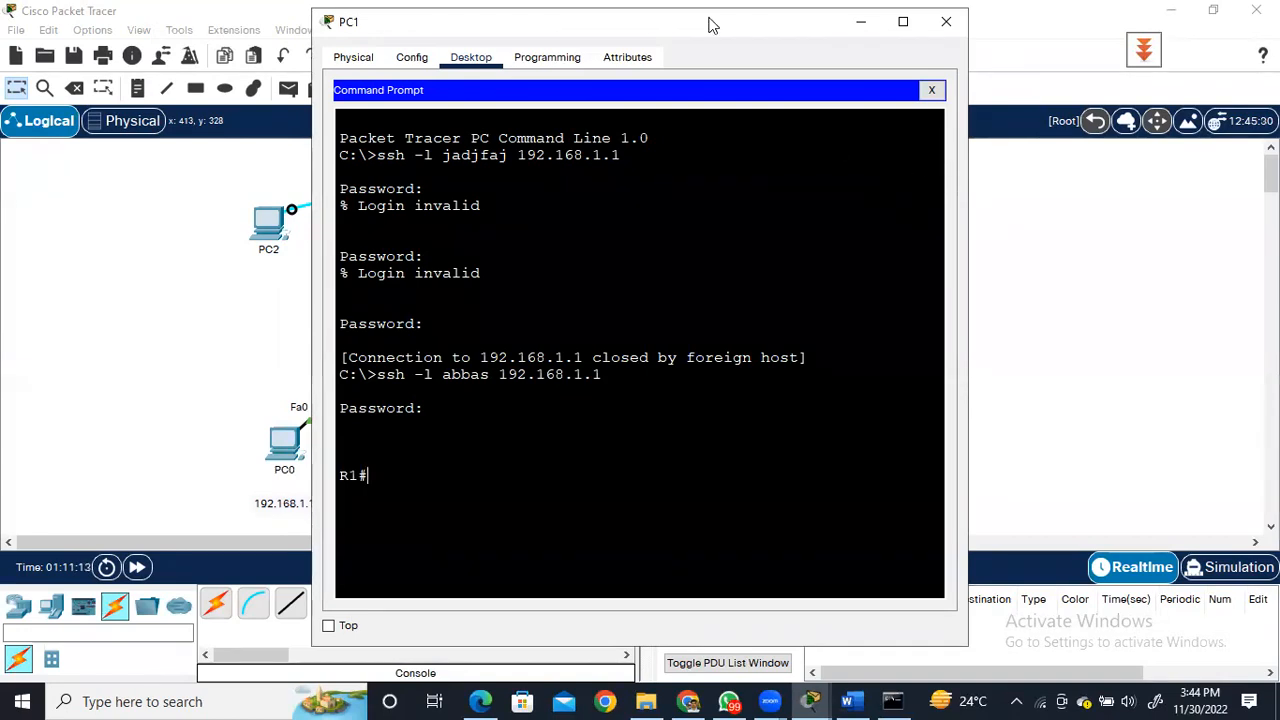
Move PC1's window off the topology and bring PC0's Command Prompt forward to view its SSH session.
{"action": "left_click_drag", "start_coordinate": [705, 22], "coordinate": [891, 209]}
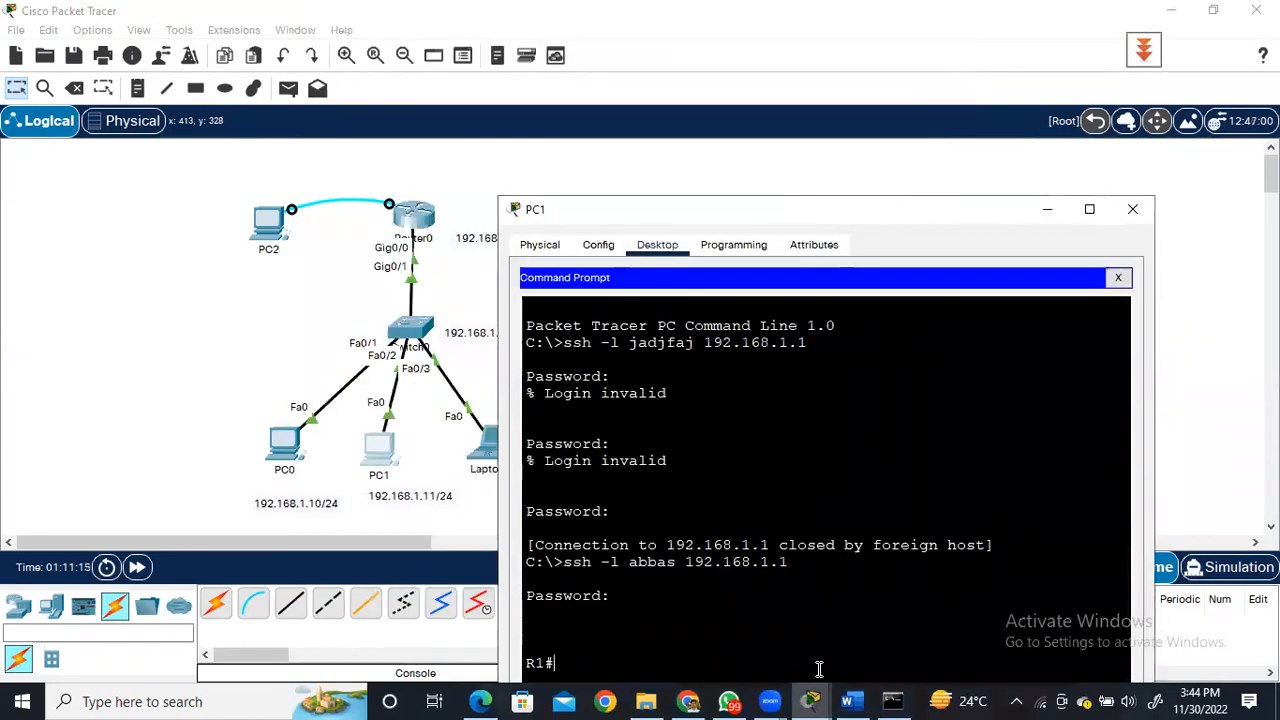
{"action": "mouse_move", "coordinate": [818, 700]}
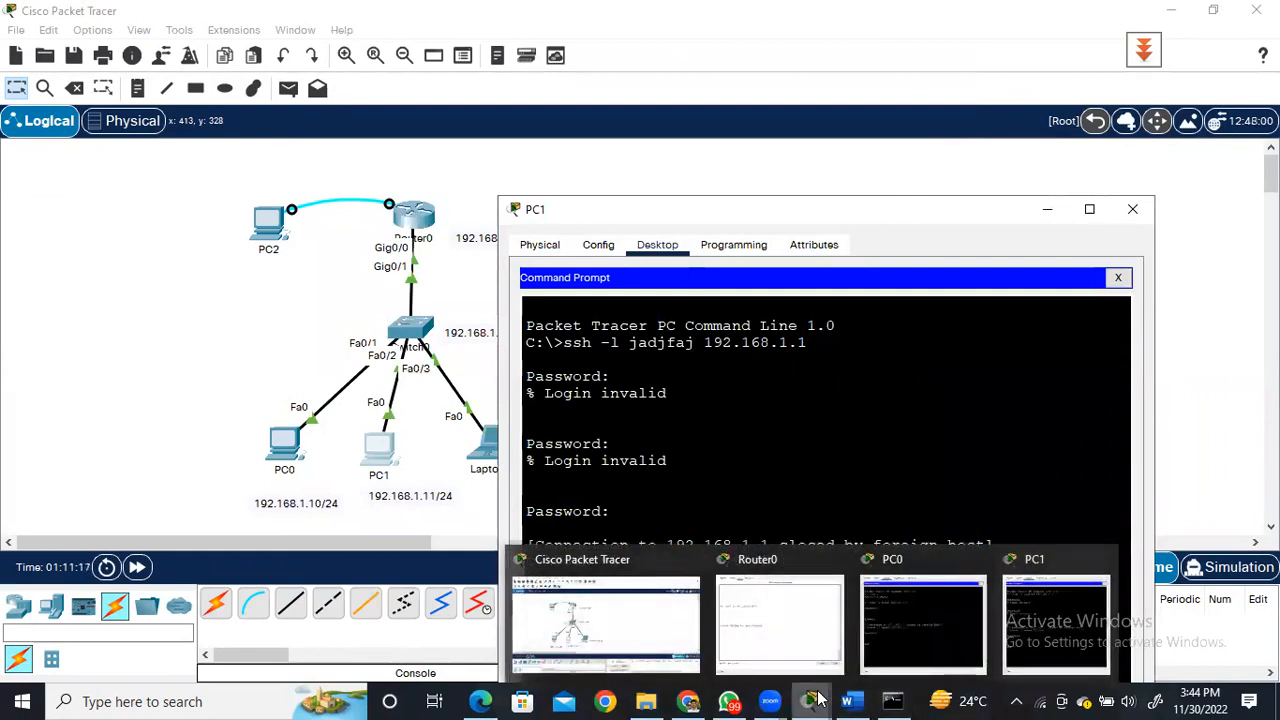
{"action": "left_click", "coordinate": [914, 652]}
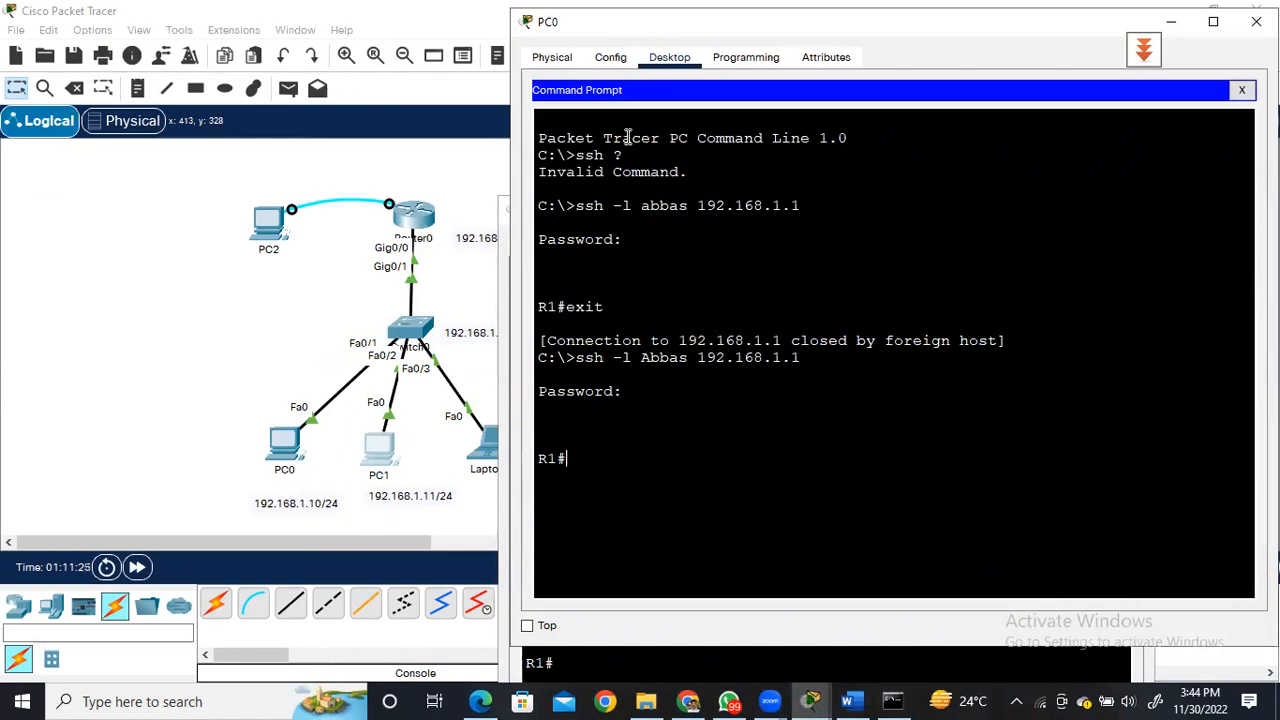
{"action": "key", "text": "alt+Tab"}
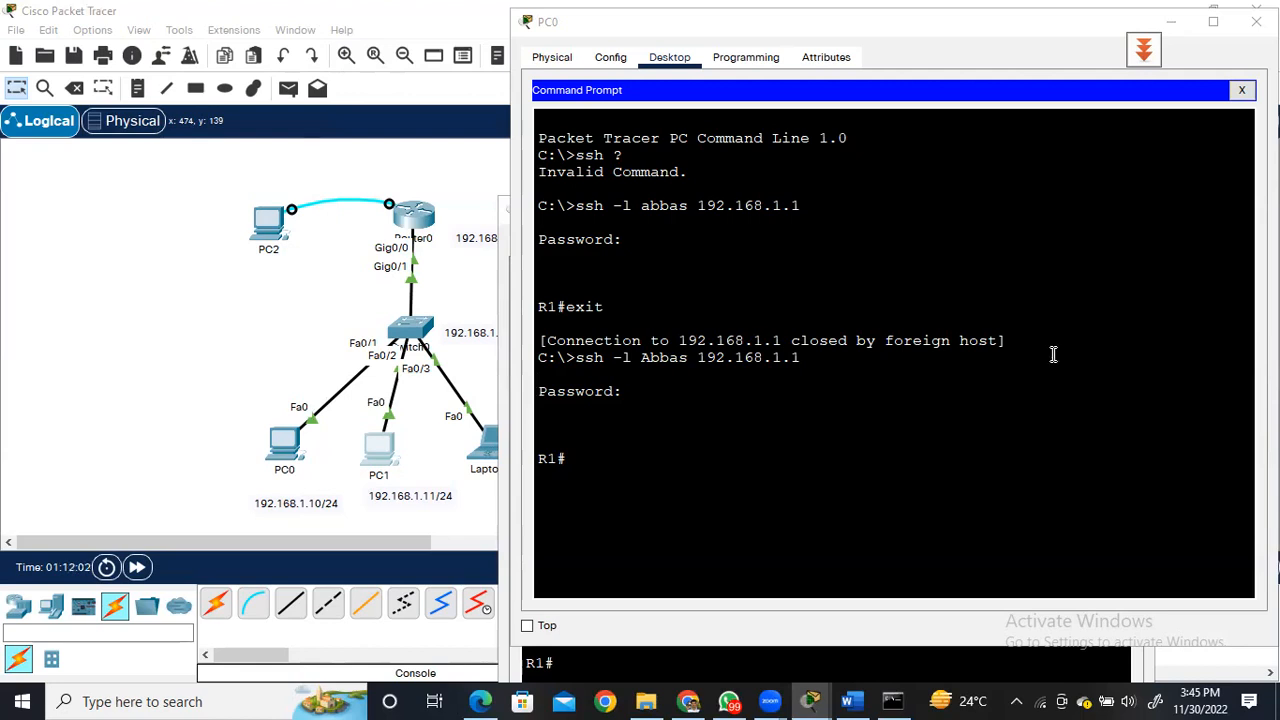
{"action": "left_click", "coordinate": [945, 437]}
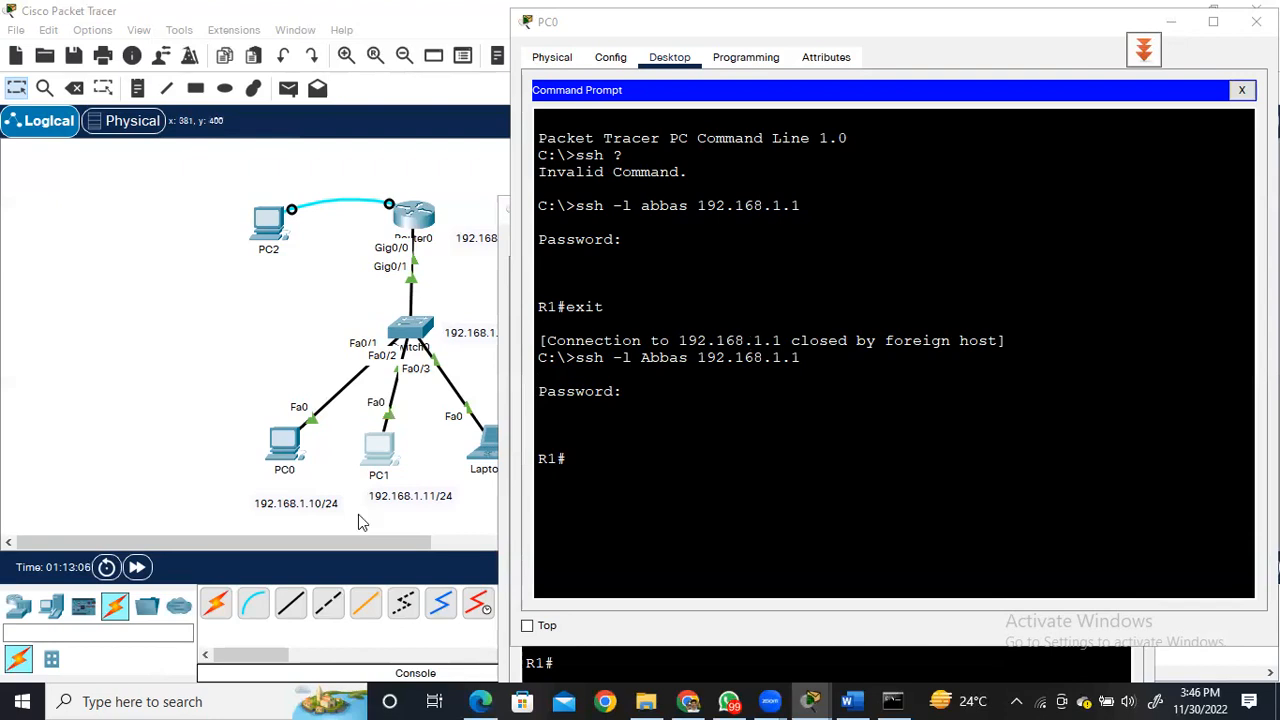
{"action": "left_click", "coordinate": [52, 607]}
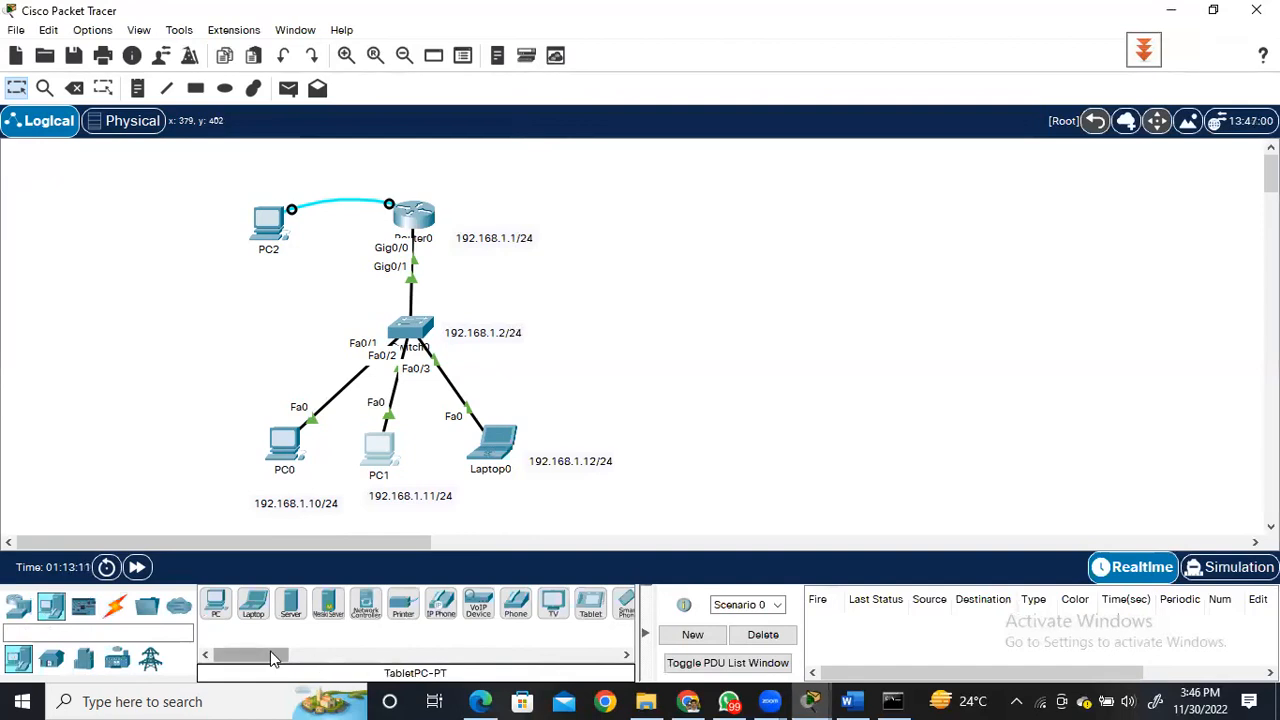
{"action": "left_click", "coordinate": [52, 665]}
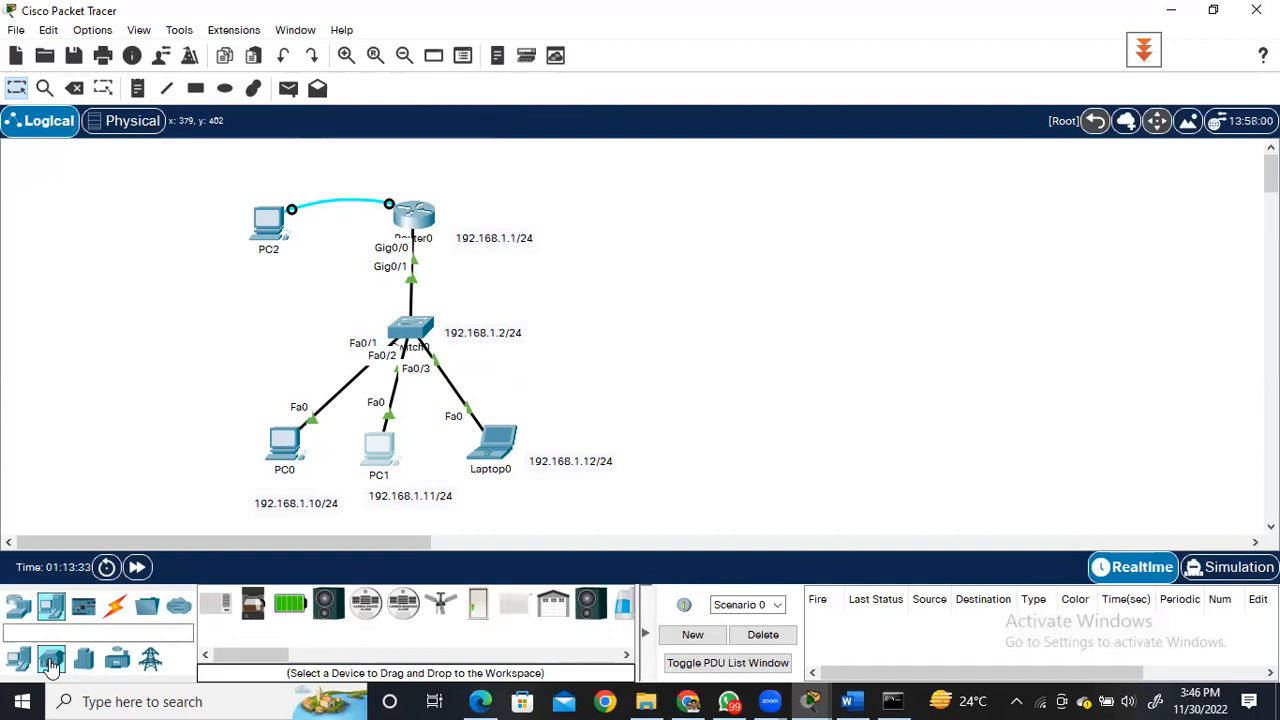
{"action": "left_click", "coordinate": [562, 54]}
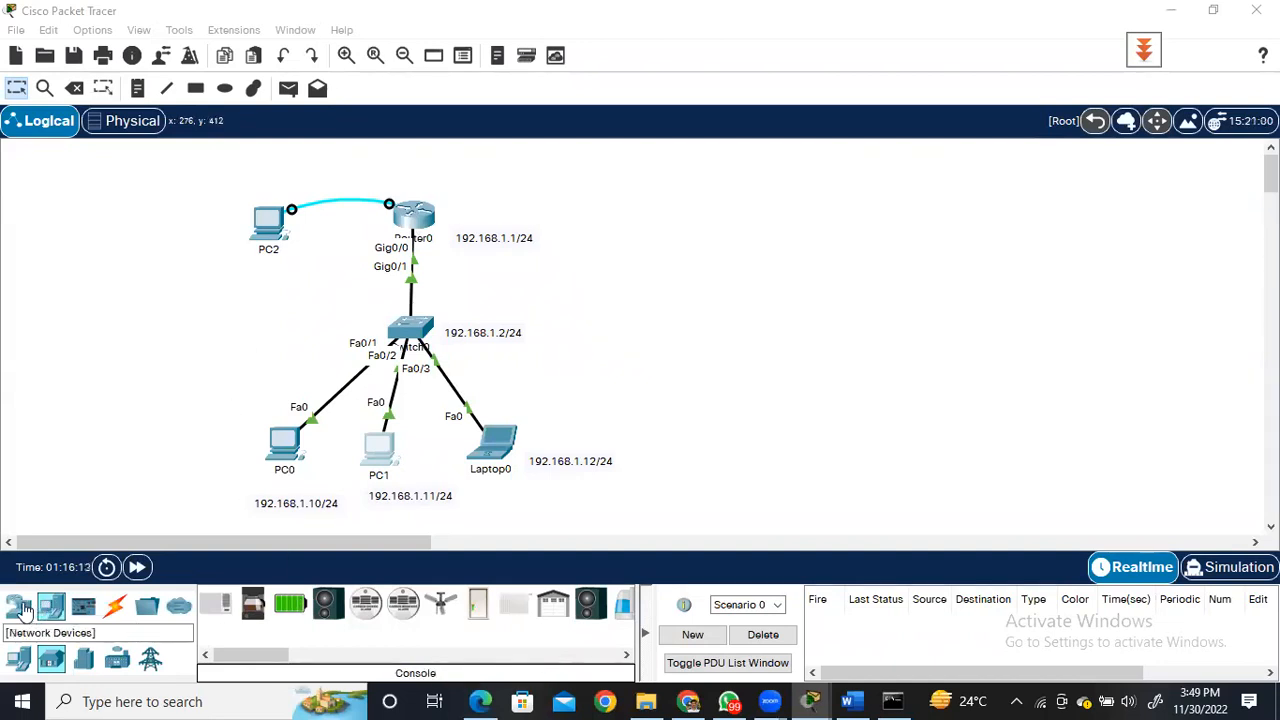
Add a Multiuser cloud beside Router0 and connect it to the router's GigabitEthernet0/1 with a copper straight-through cable, using Create New Link.
{"action": "left_click", "coordinate": [178, 607]}
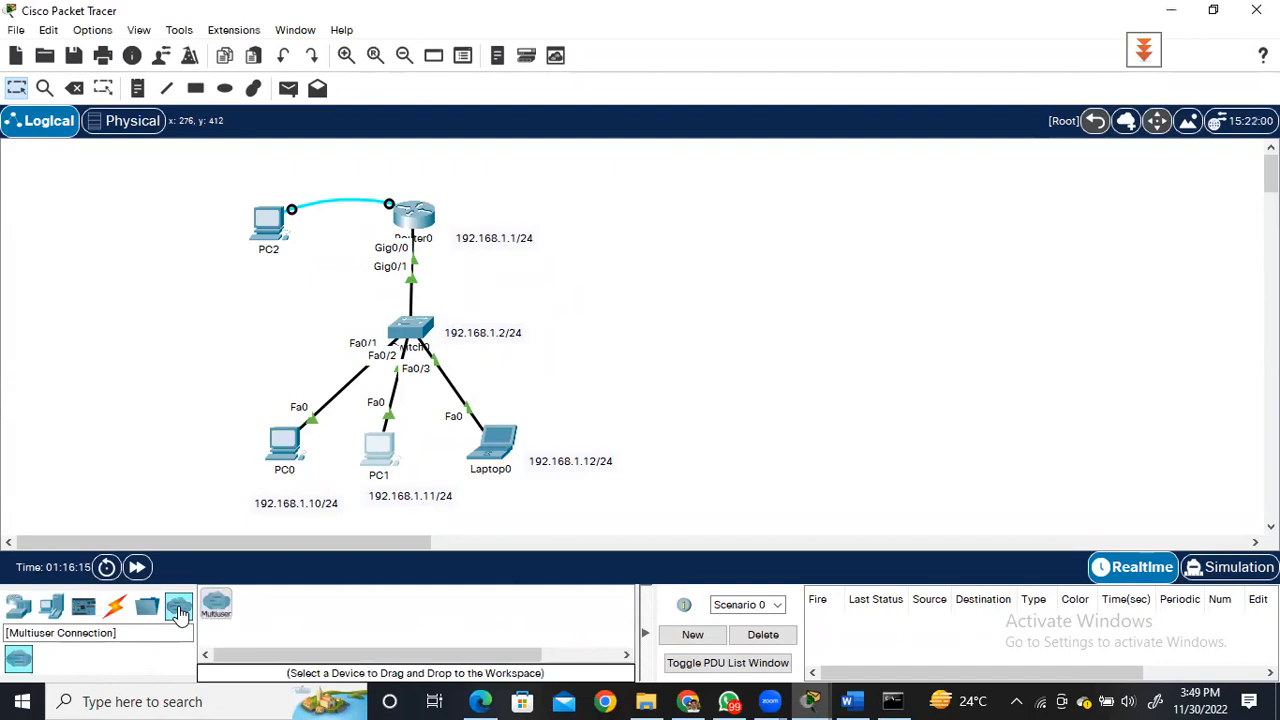
{"action": "left_click_drag", "start_coordinate": [216, 609], "coordinate": [649, 220]}
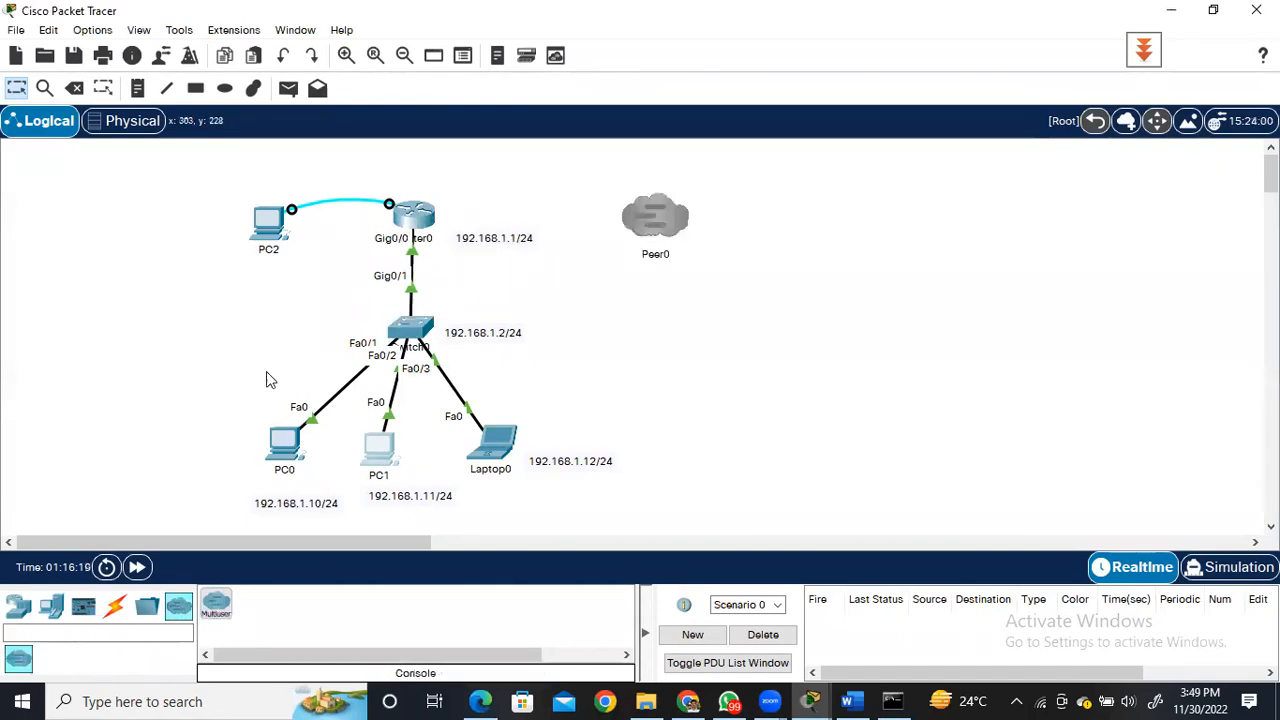
{"action": "left_click", "coordinate": [114, 612]}
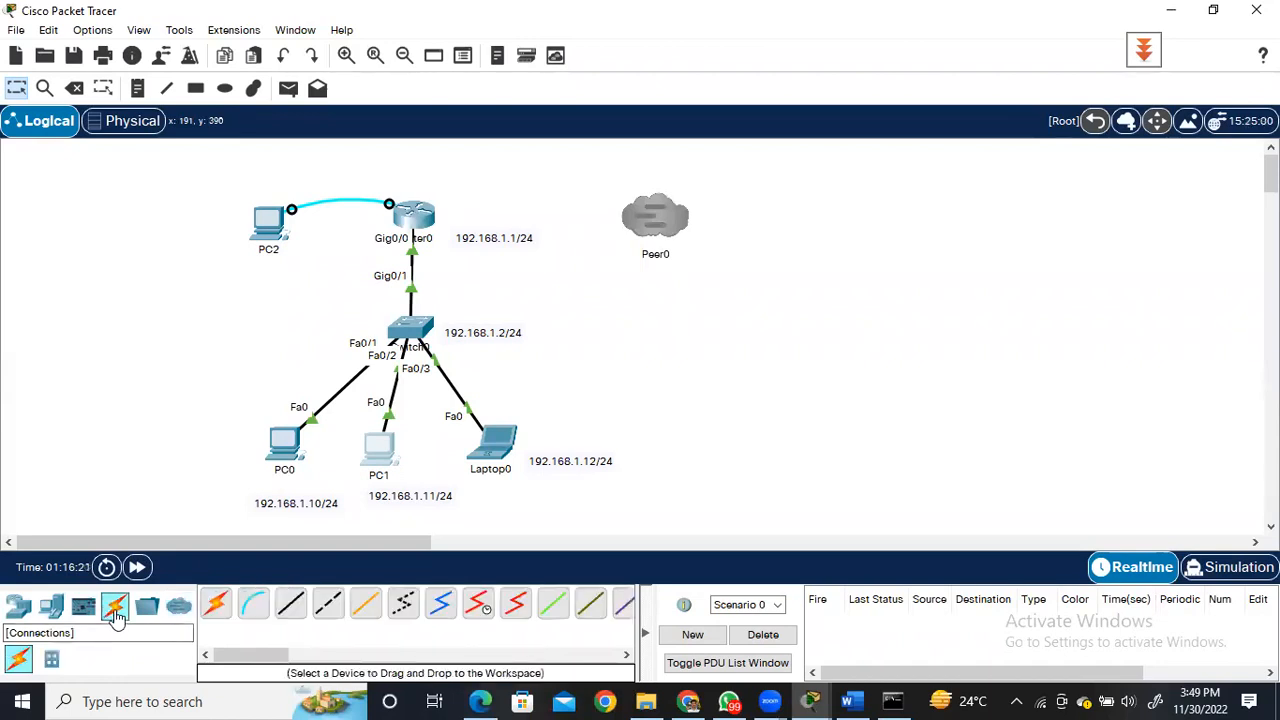
{"action": "left_click", "coordinate": [290, 607]}
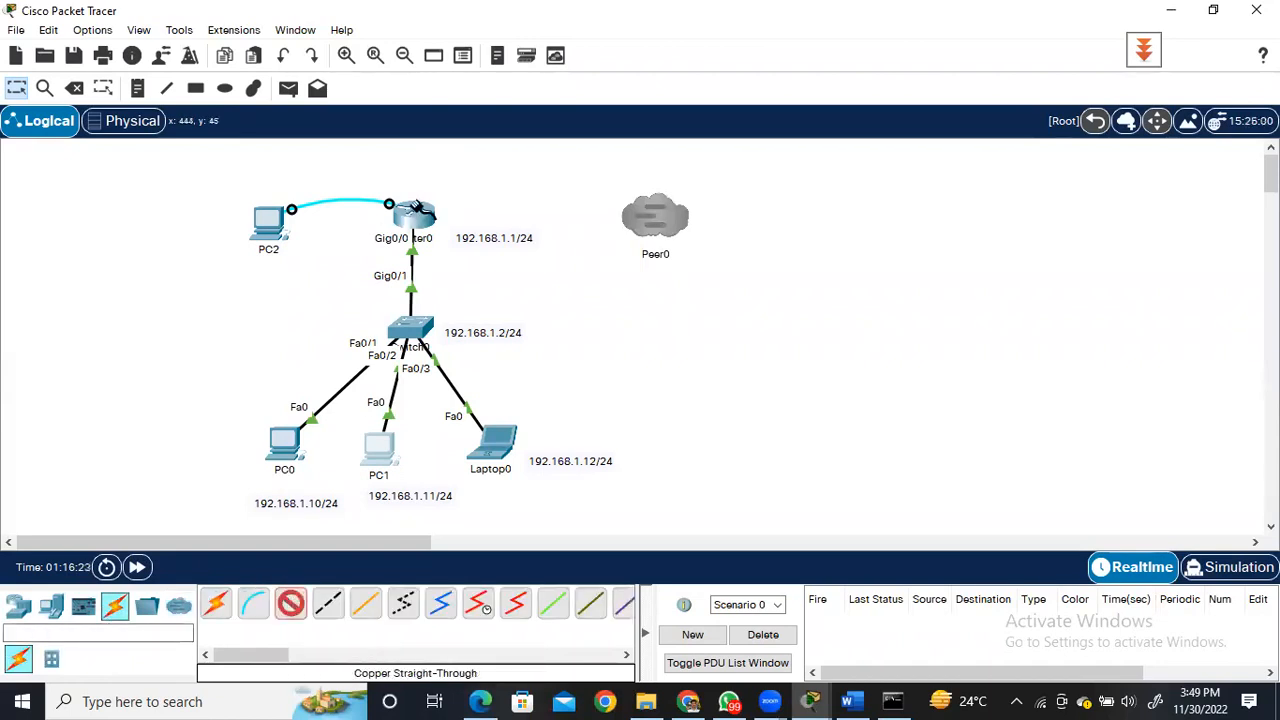
{"action": "left_click", "coordinate": [424, 221]}
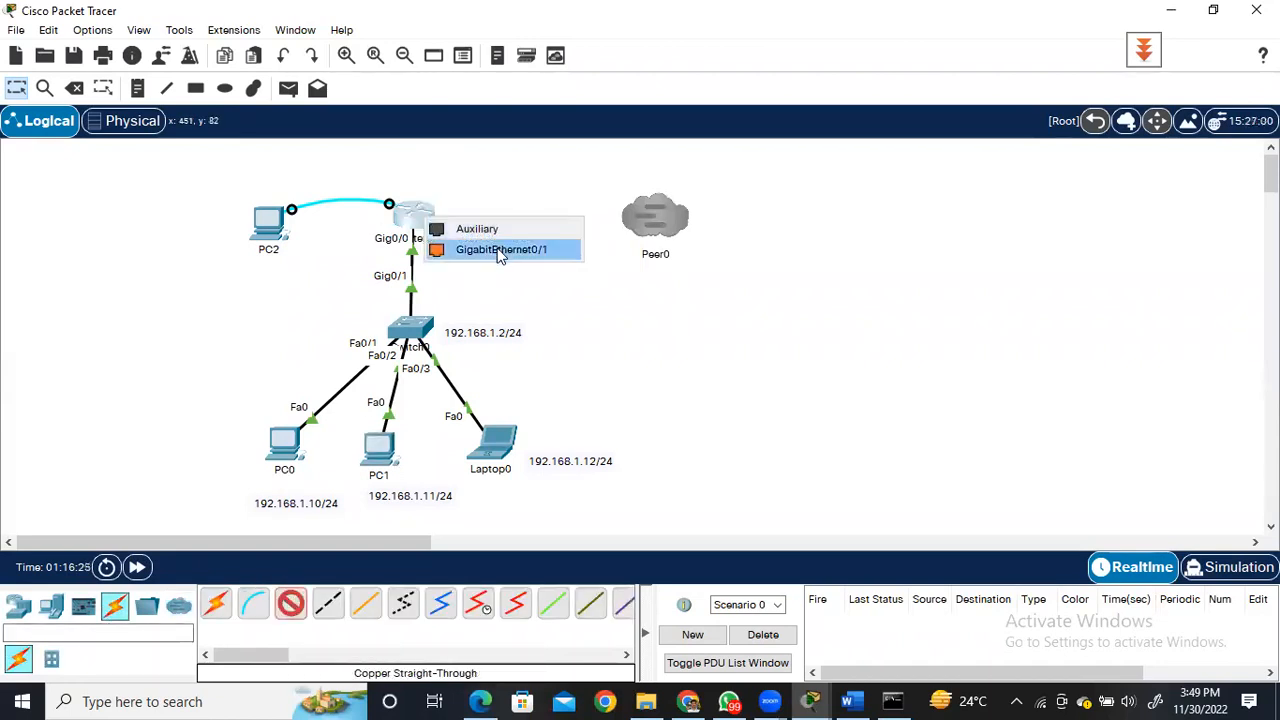
{"action": "left_click", "coordinate": [500, 249]}
{"action": "left_click", "coordinate": [641, 212]}
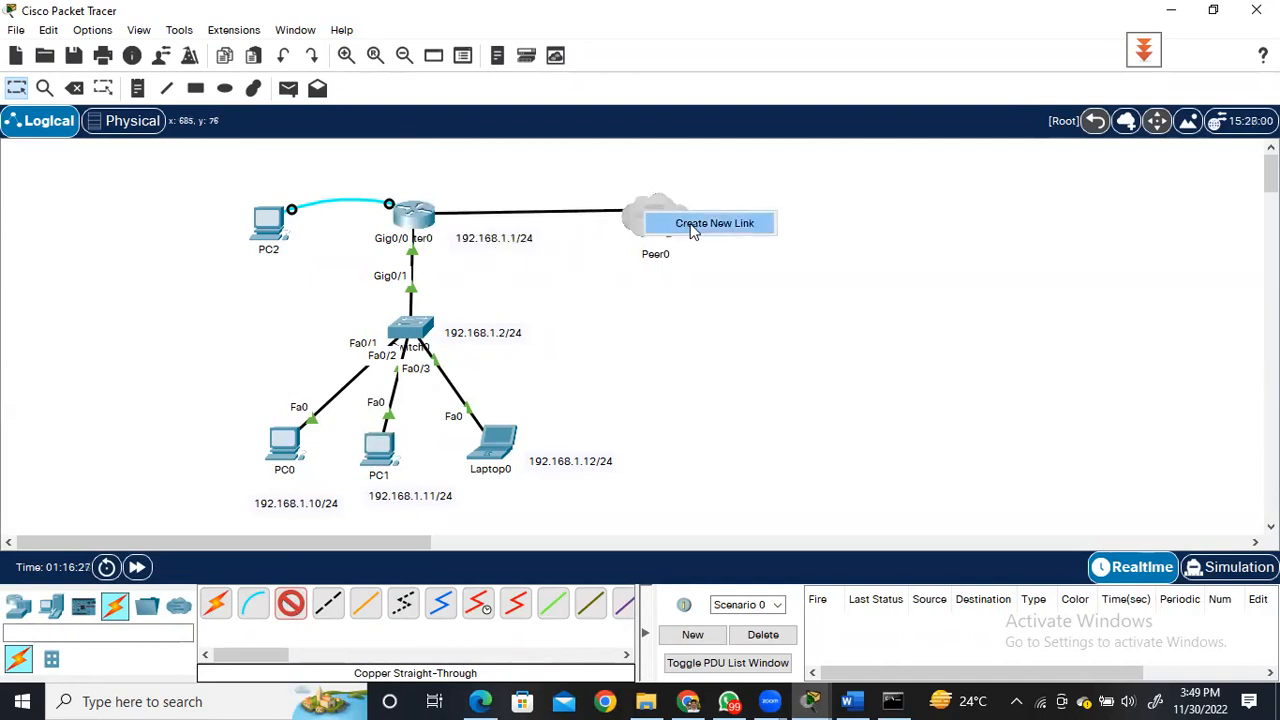
{"action": "left_click", "coordinate": [697, 226]}
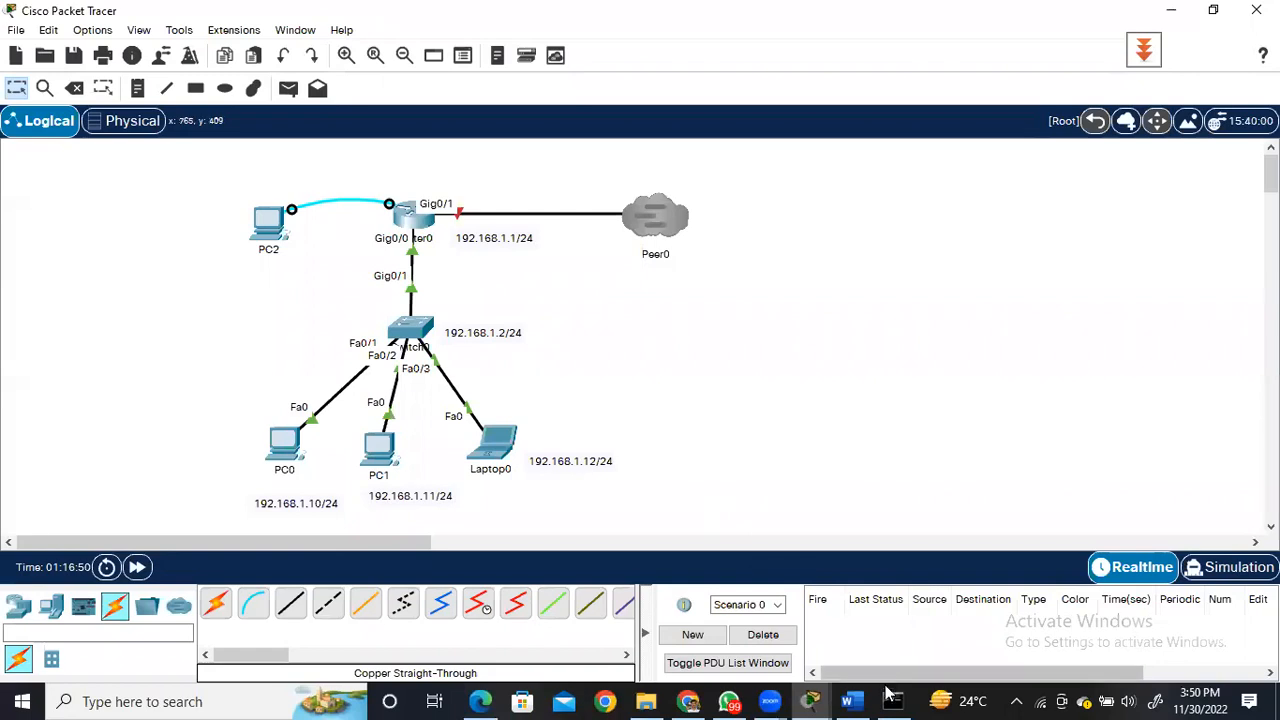
Show the previews of the open Packet Tracer windows to pick another window.
{"action": "mouse_move", "coordinate": [812, 700]}
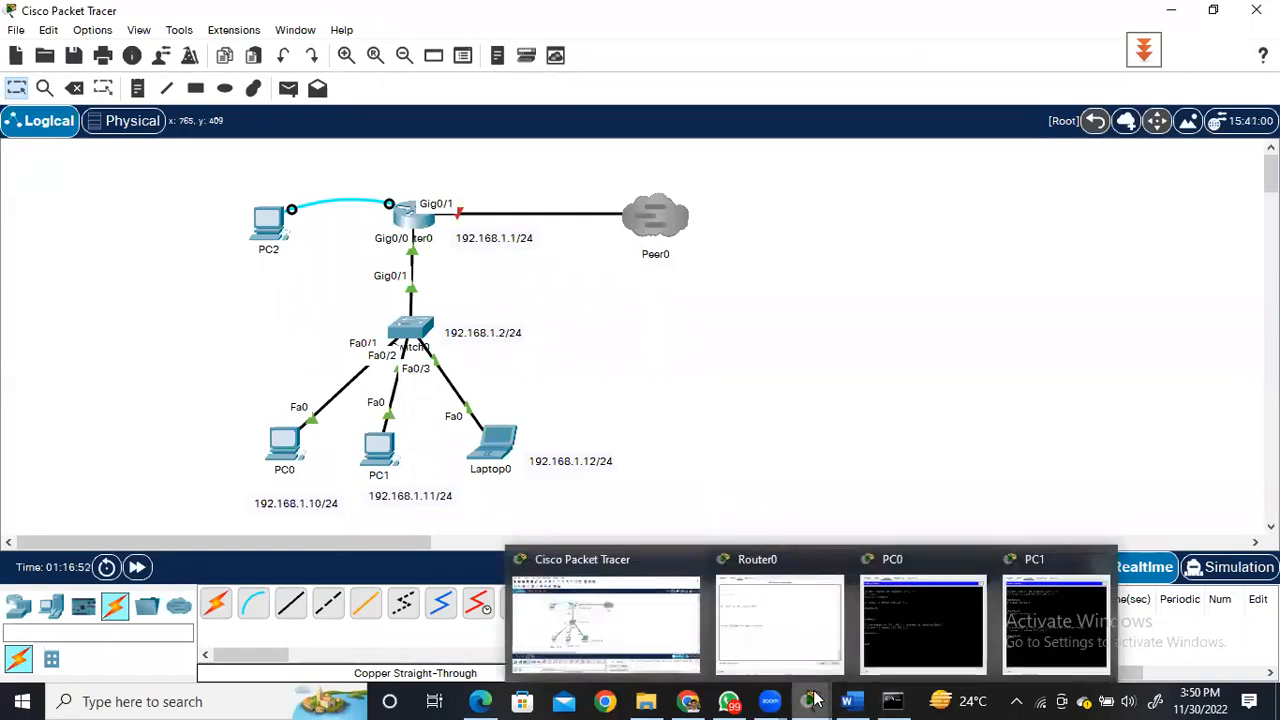